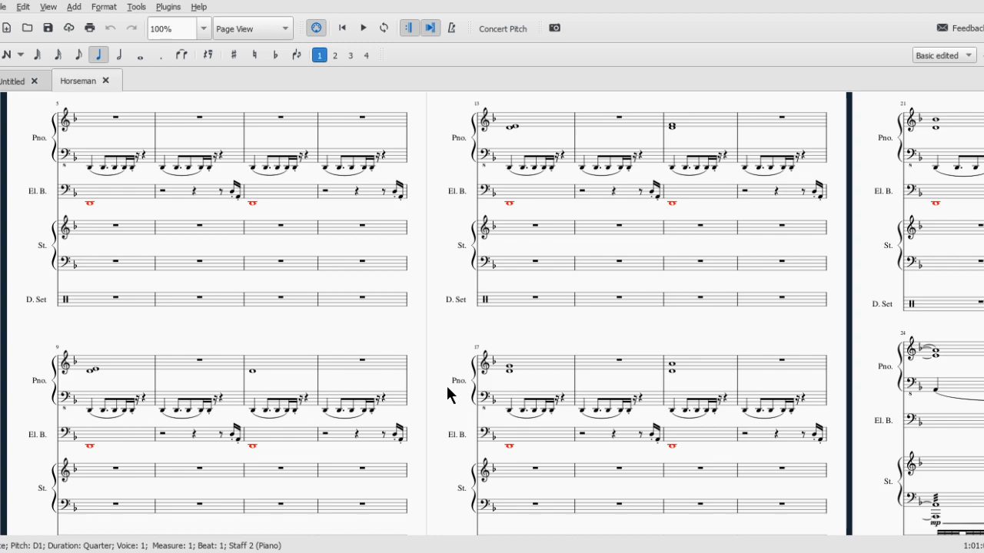
- Switch the Horseman score to Continuous View and close the Untitled score
scroll(448, 395, "down", 4)
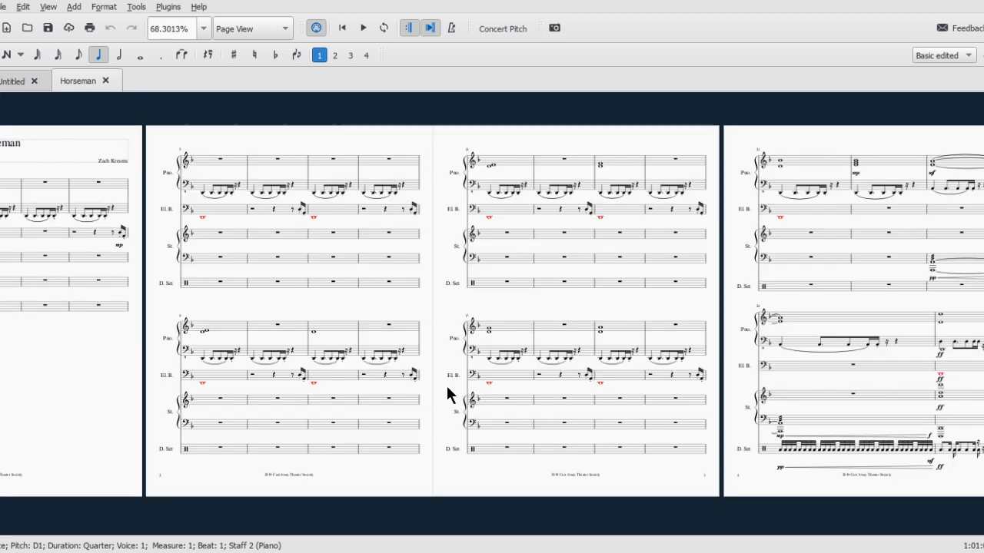
scroll(447, 388, "left", 2)
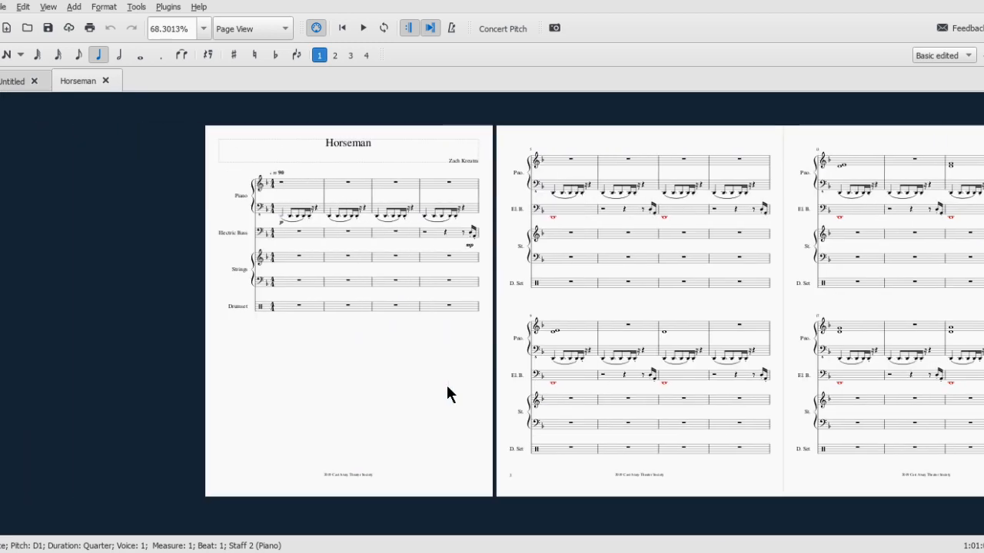
scroll(239, 41, "down", 1)
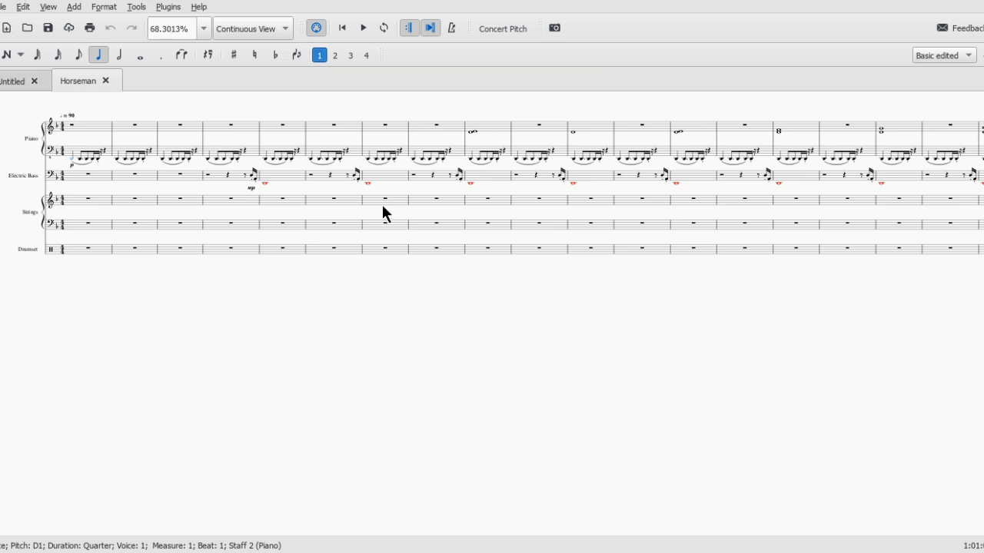
left_click(34, 80)
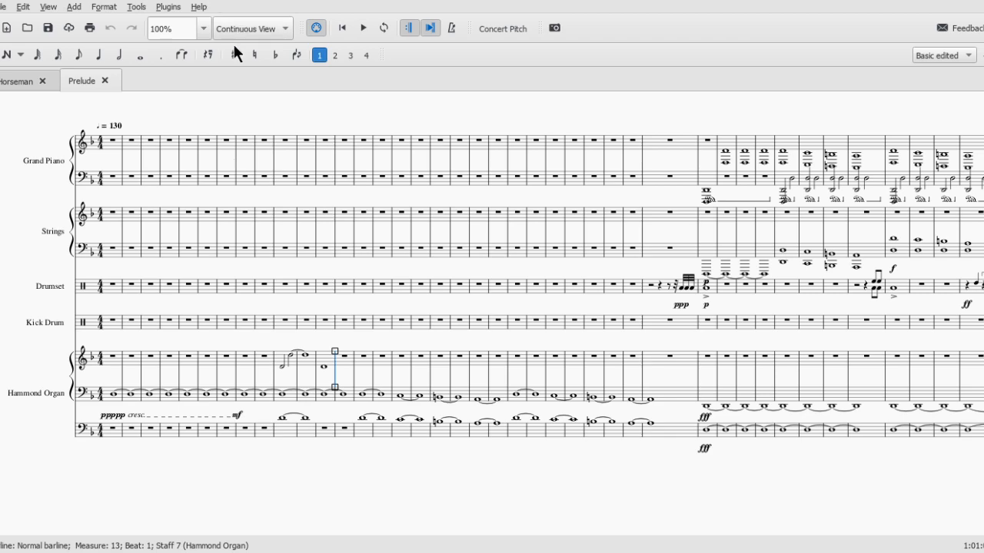
- Switch the Prelude score to Page View and fit its whole first page in view
left_click(273, 34)
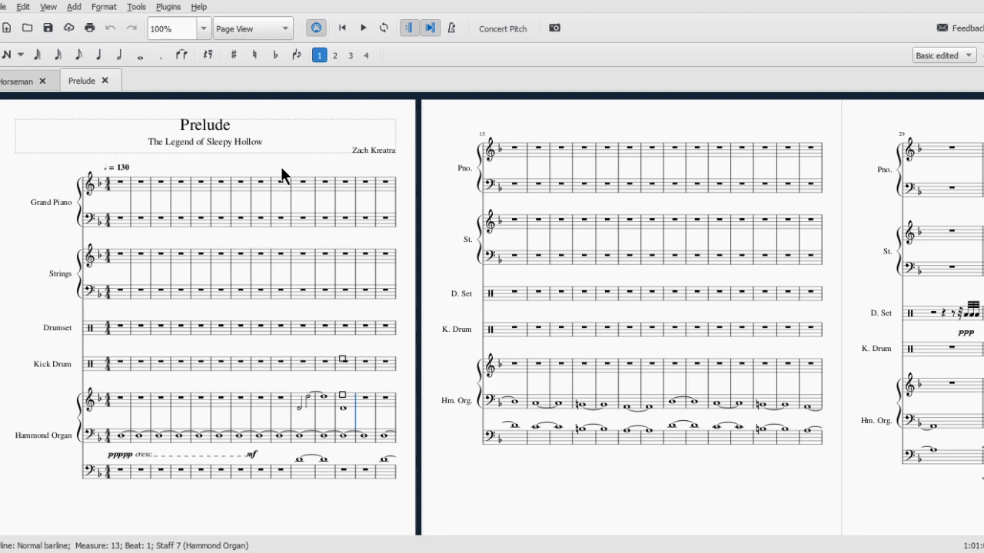
left_click_drag(271, 142, 350, 132)
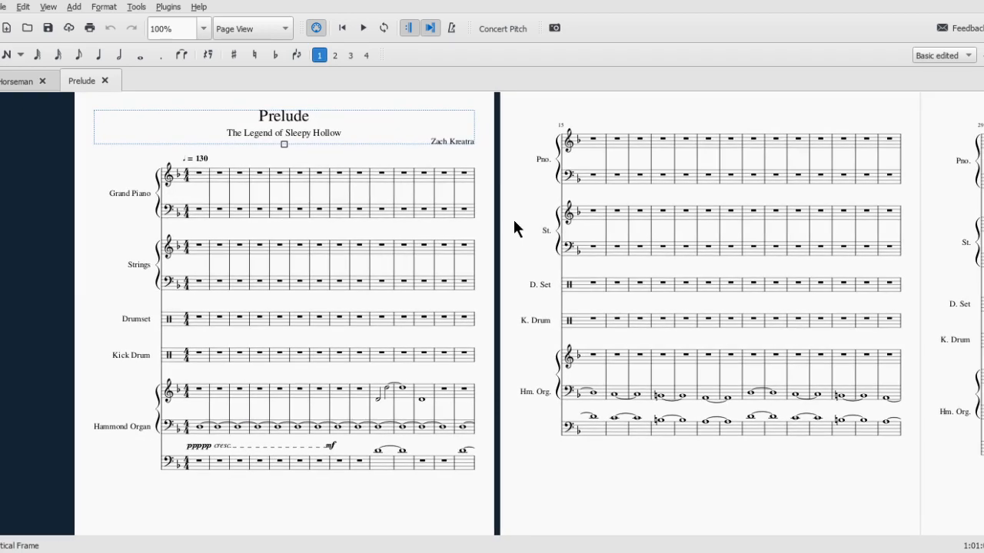
left_click_drag(515, 214, 529, 206)
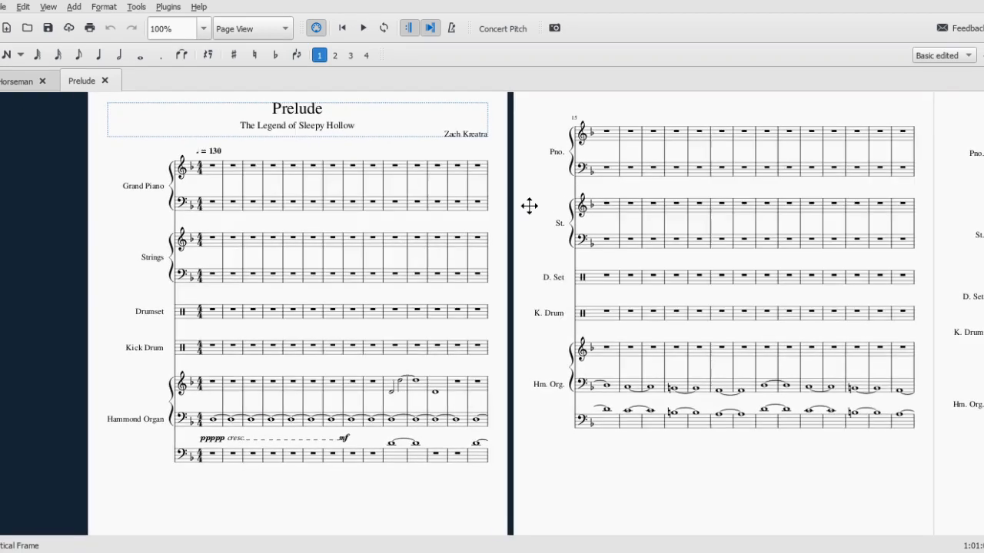
scroll(528, 206, "down", 2)
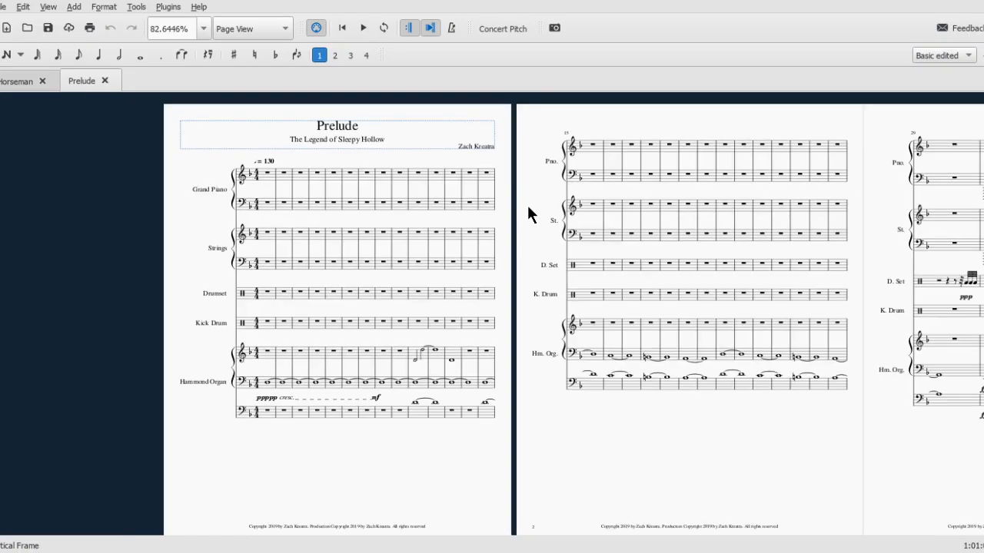
mouse_move(525, 188)
left_mouse_down()
mouse_move(524, 179)
mouse_move(517, 189)
left_mouse_up()
scroll(525, 179, "down", 1)
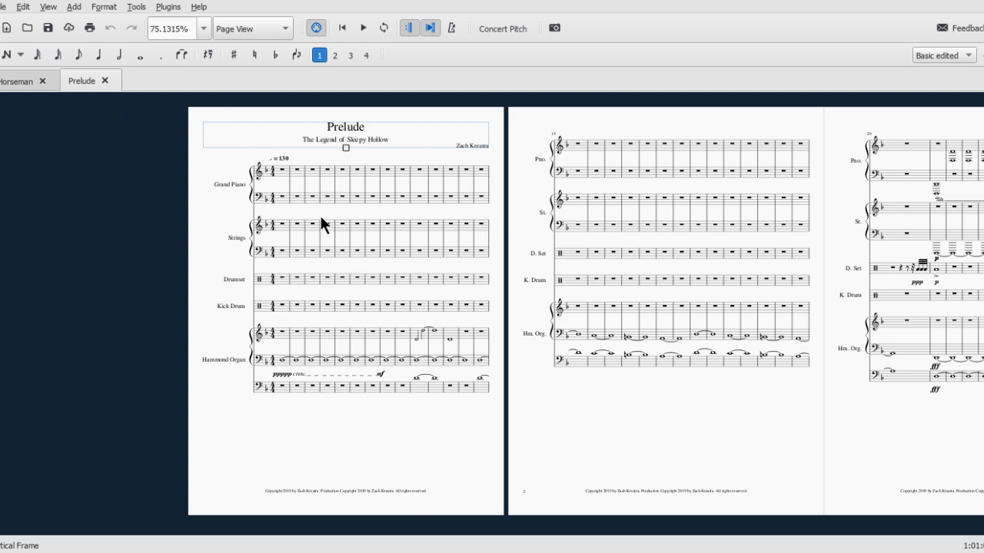
- Look through the pages of the Prelude score, from the opening measures to the final barline and back
left_click(282, 176)
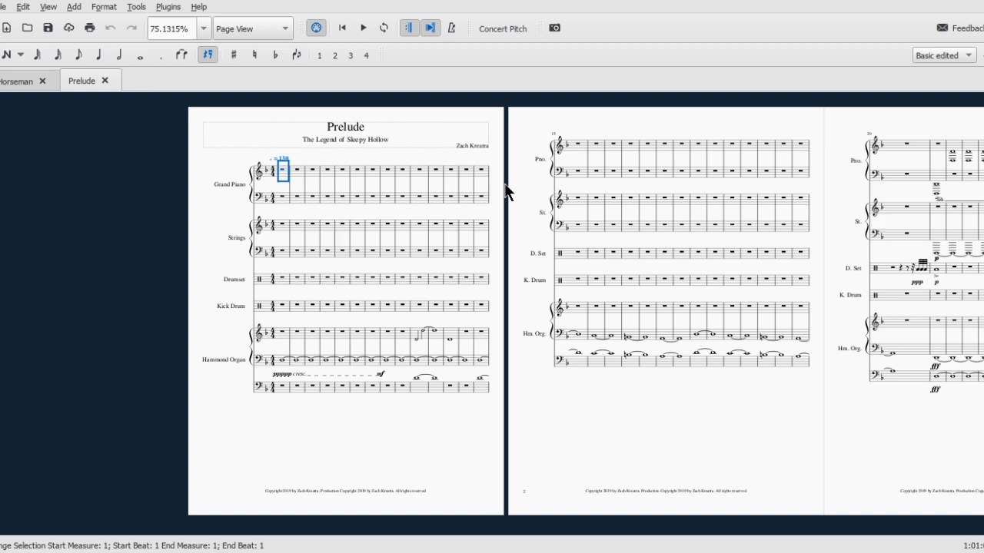
scroll(484, 284, "up", 1)
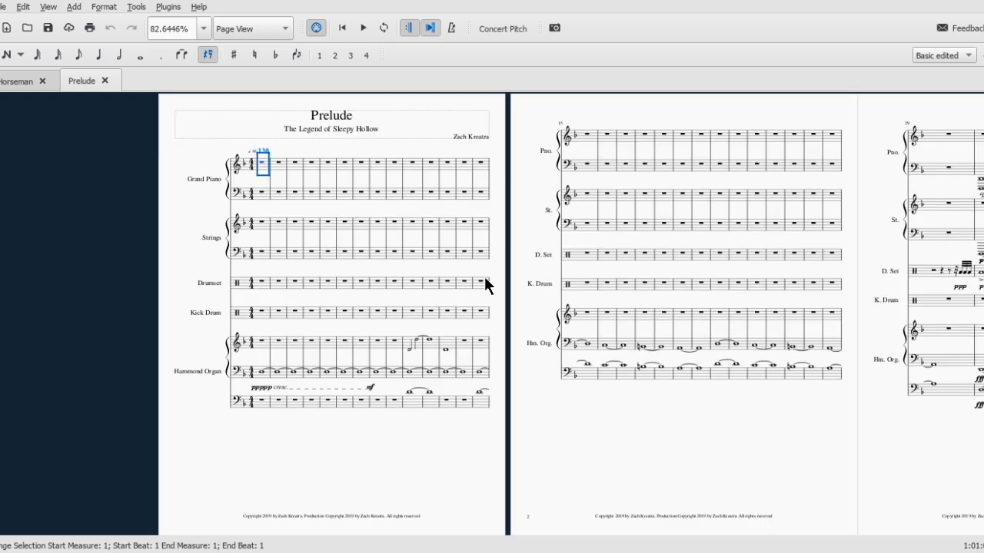
scroll(484, 284, "up", 3)
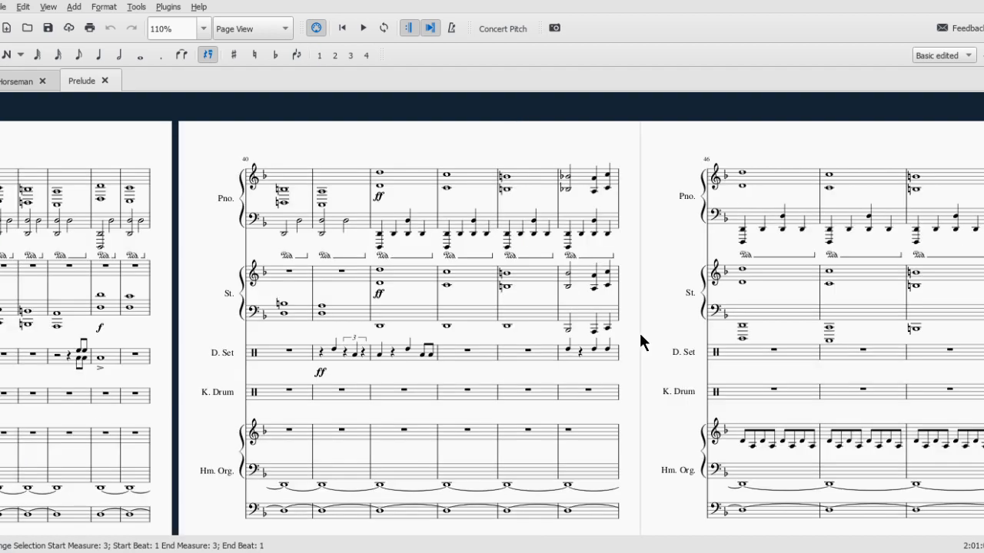
scroll(641, 340, "left", 2)
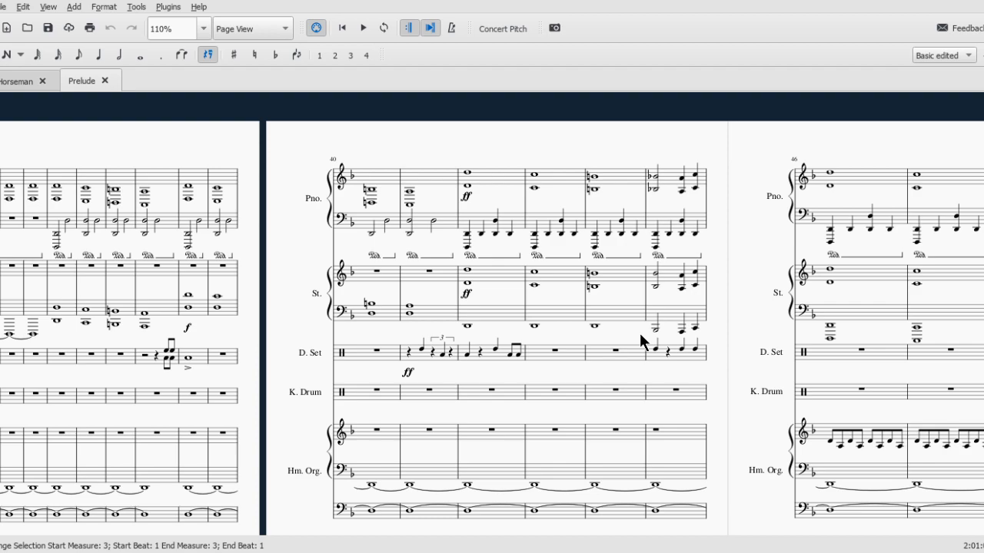
scroll(640, 340, "right", 20)
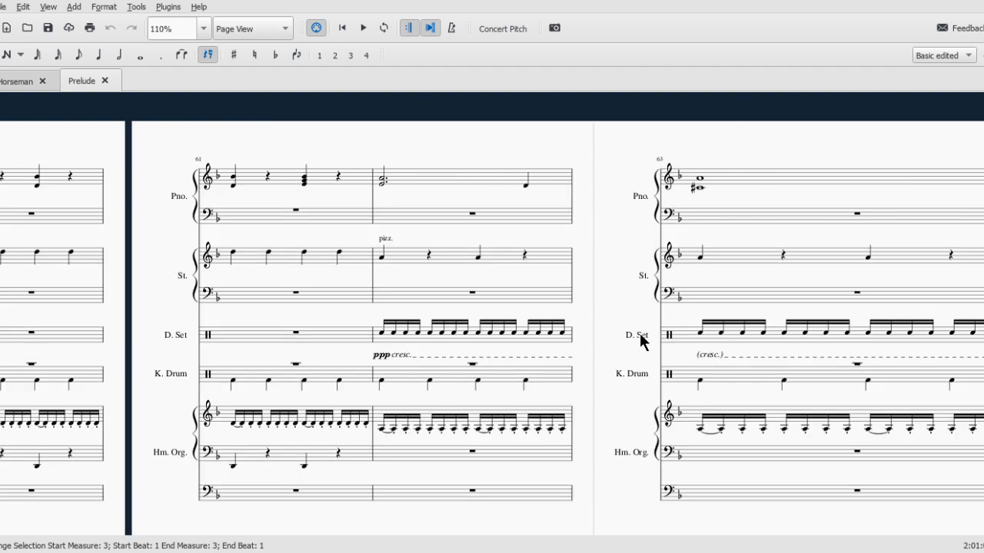
scroll(640, 336, "right", 10)
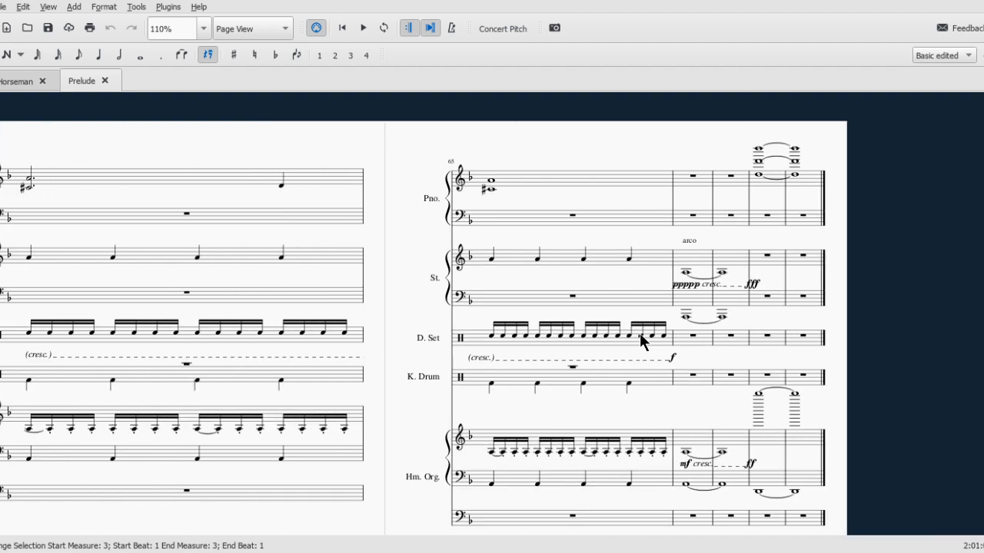
scroll(642, 342, "left", 20)
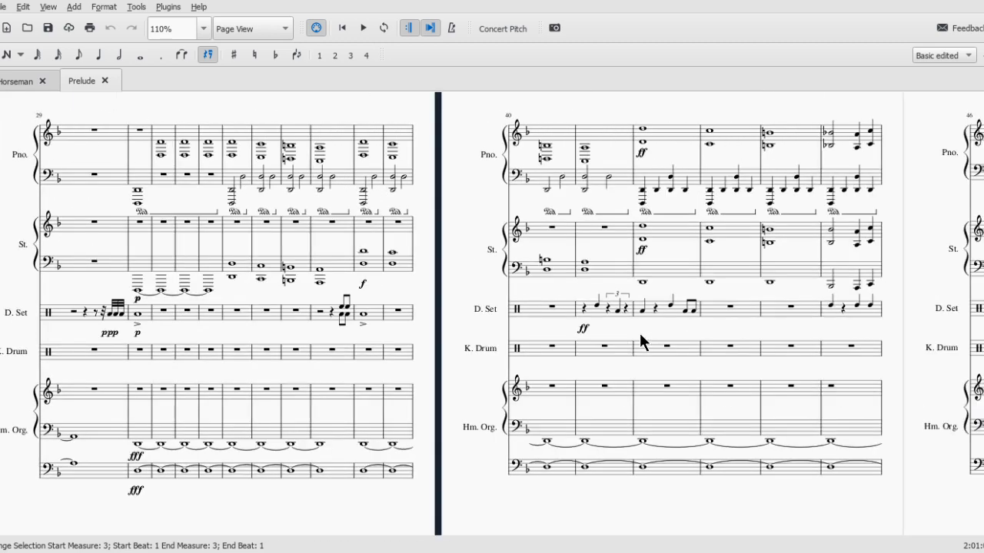
scroll(639, 333, "left", 15)
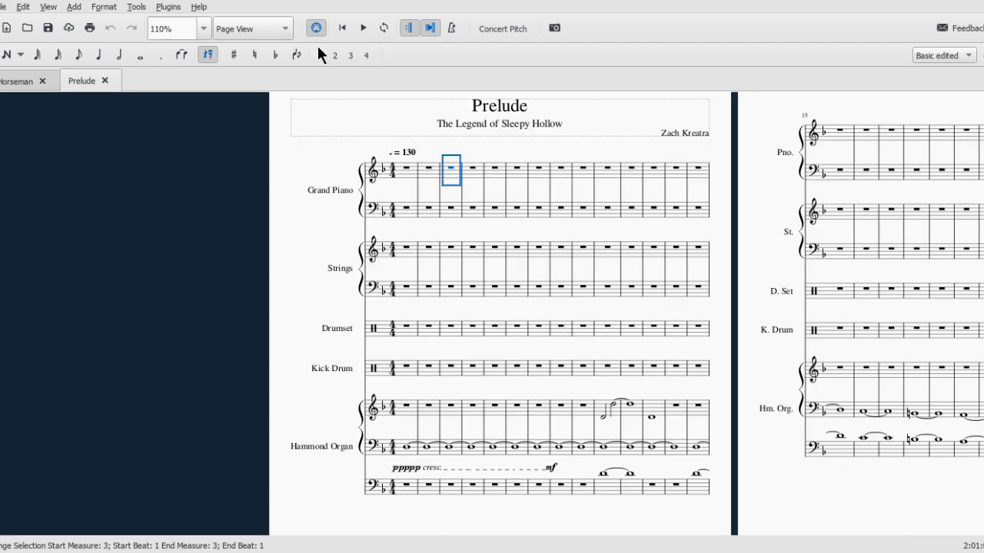
- Set the Prelude score to Continuous View and select the first measure of the upper Grand Piano staff
left_click(236, 45)
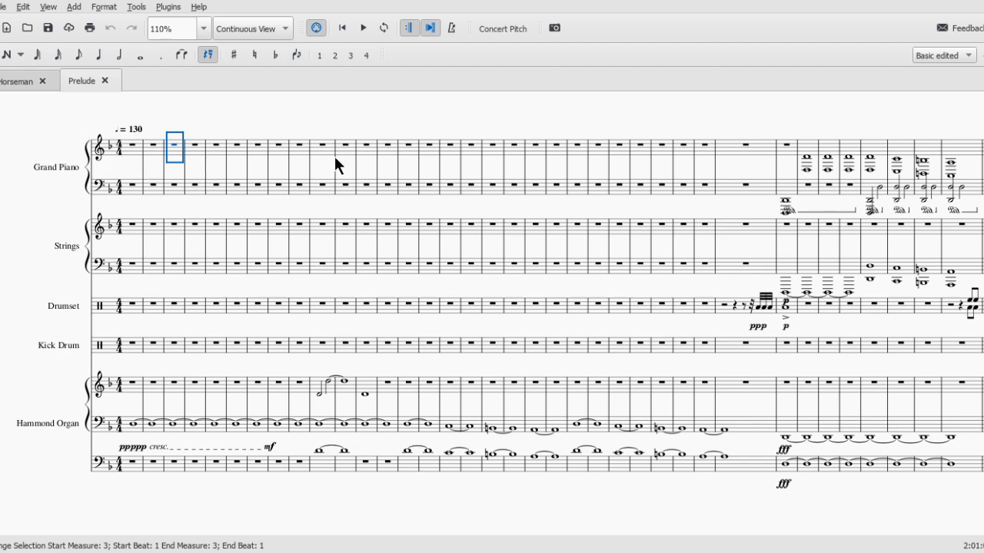
left_click(131, 148)
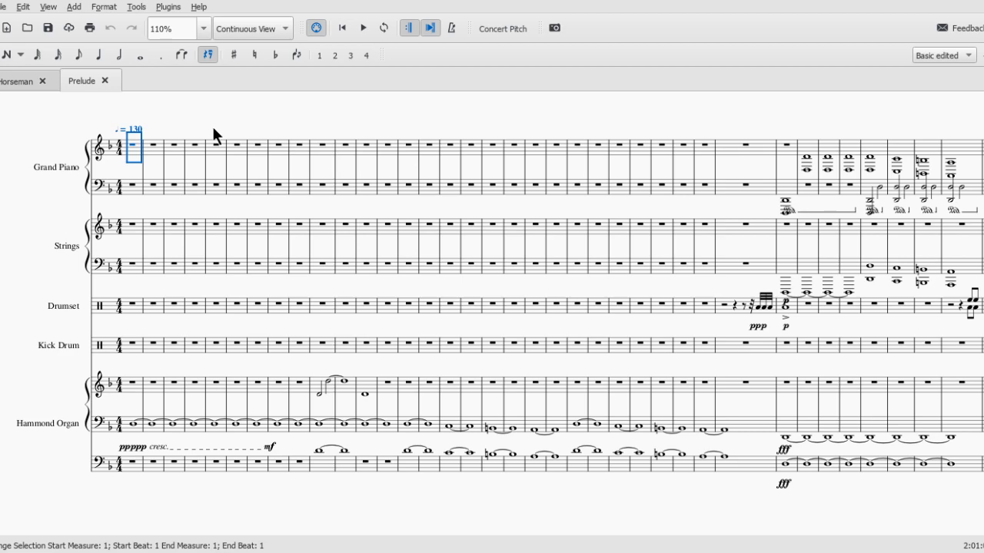
- Switch to the Horseman score and play it from the first piano note until near the end of the written music, then stop
left_click(14, 81)
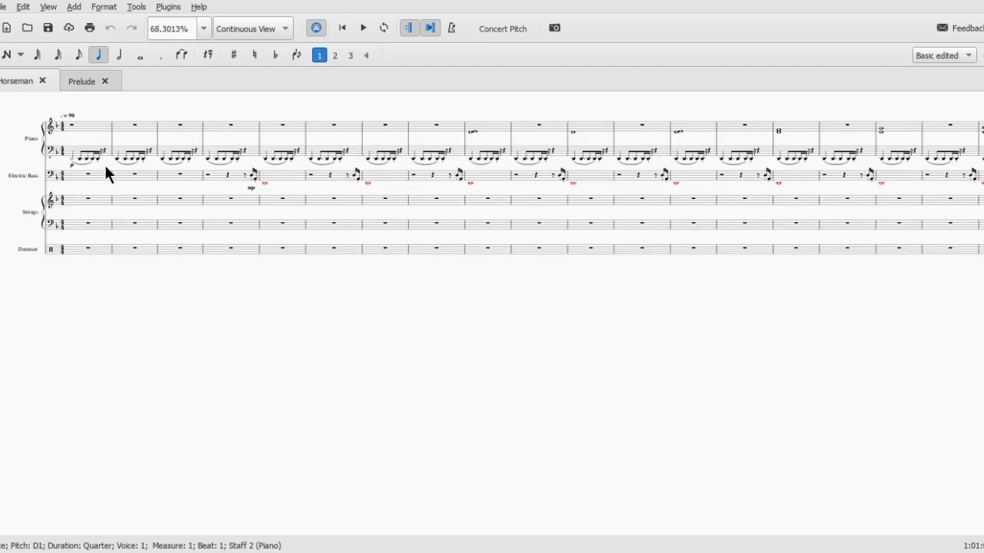
scroll(104, 162, "up", 7)
scroll(74, 180, "up", 2)
scroll(74, 180, "down", 1)
scroll(75, 182, "left", 1)
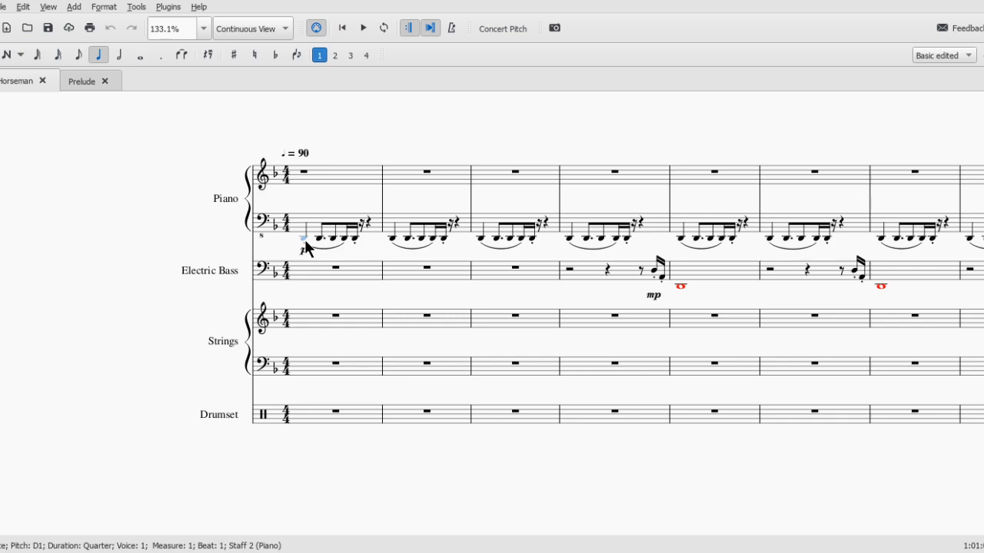
key("space")
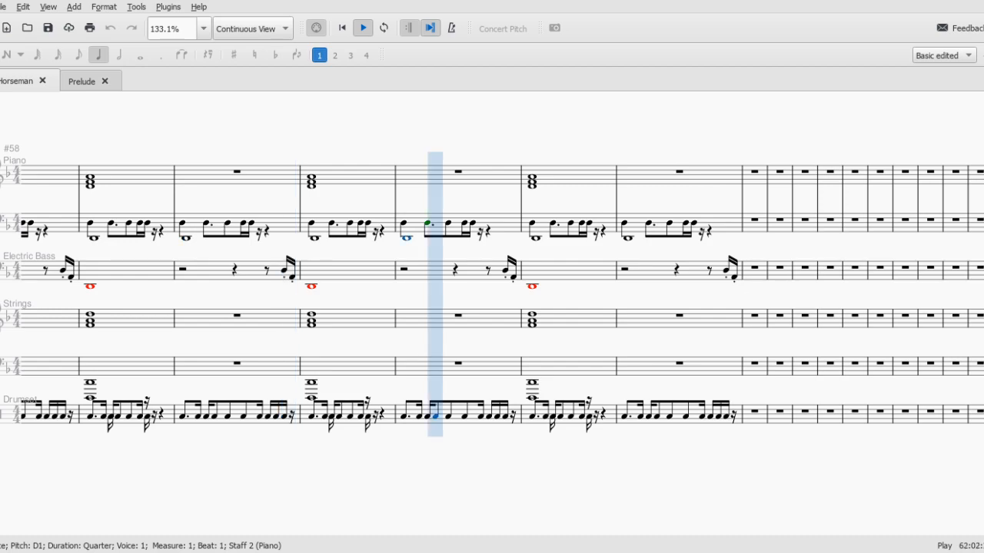
key("space")
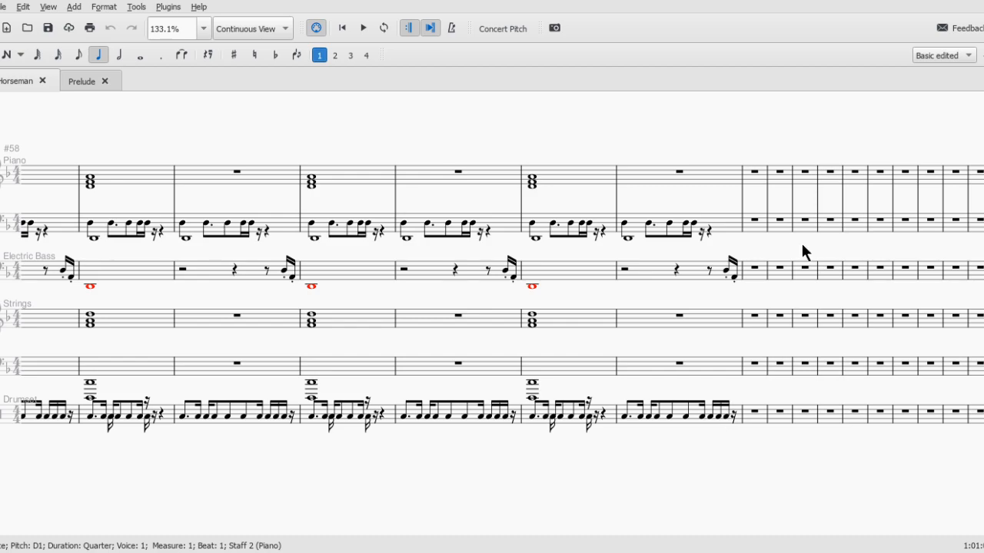
- Return to the start of the Horseman score at 100% zoom and select the slur under the first piano measure
scroll(587, 325, "down", 3)
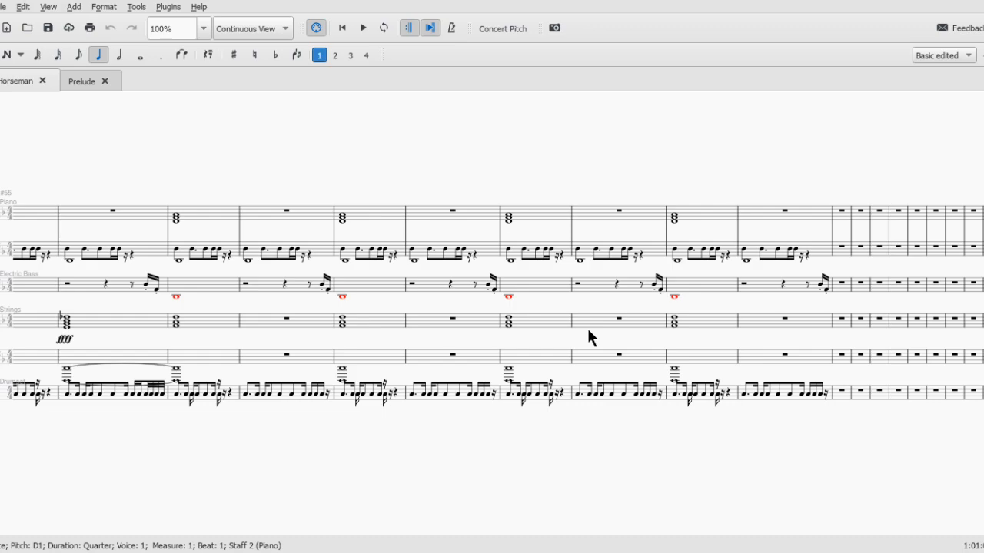
key("Home")
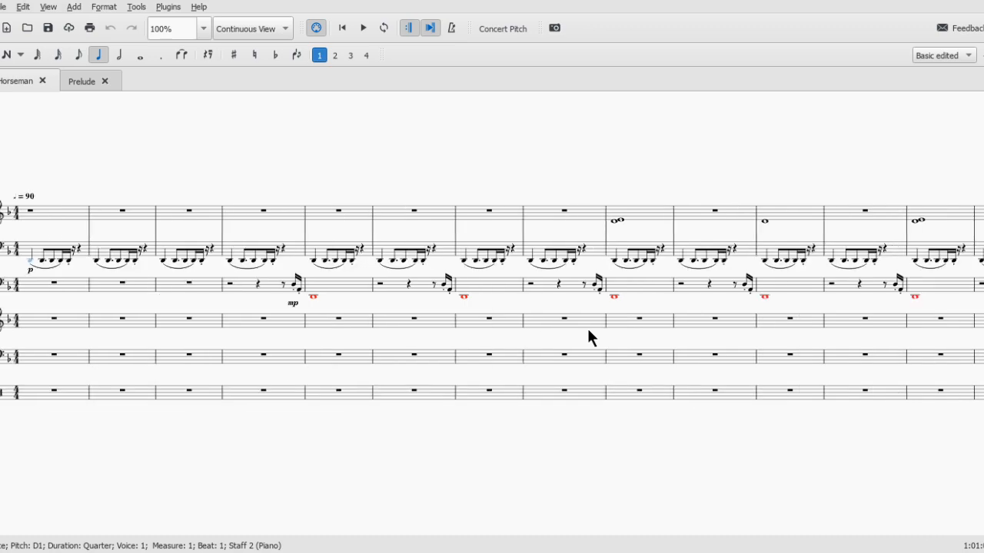
key("space")
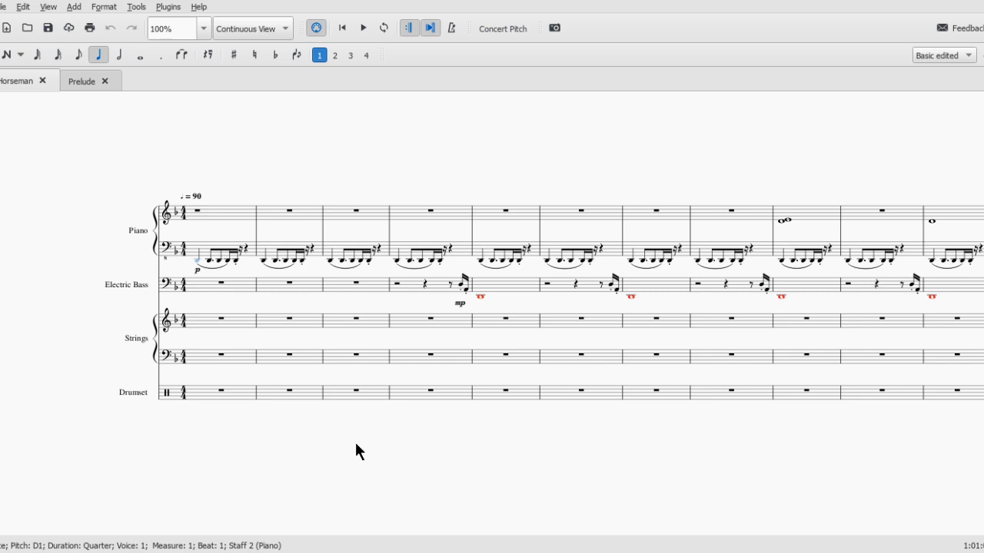
left_click(196, 264)
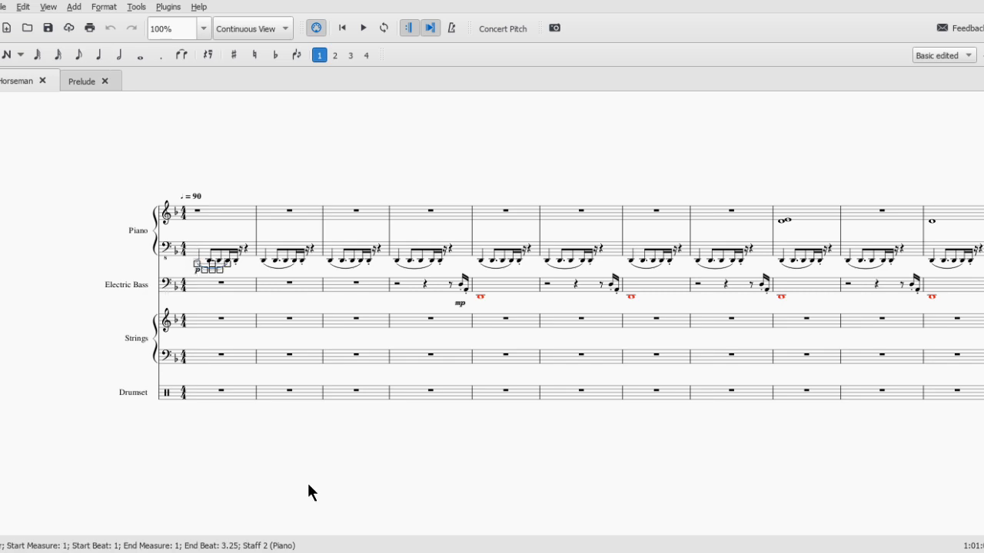
- Play back the drum roll in measure 24 from its first Drumset note, then stop playback
scroll(502, 379, "right", 10)
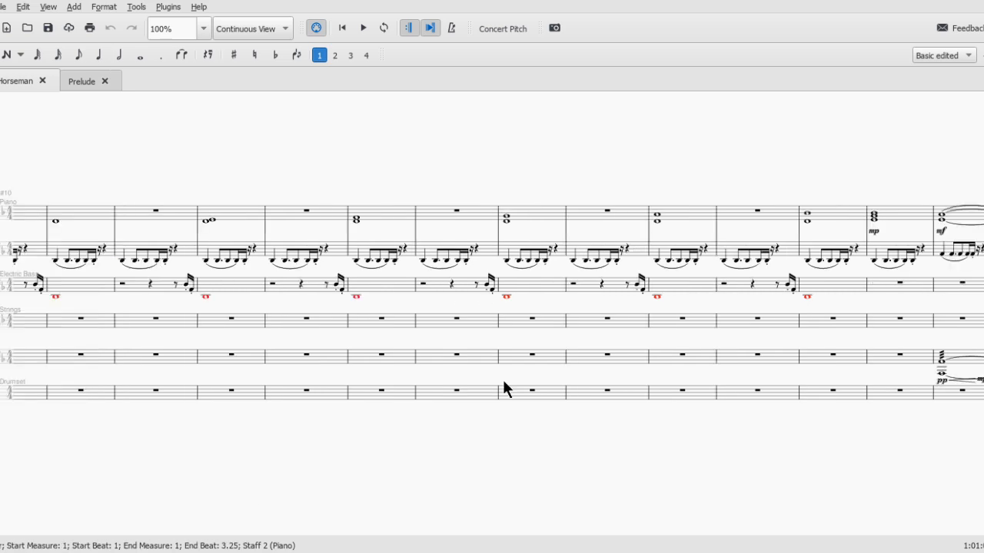
scroll(503, 380, "right", 12)
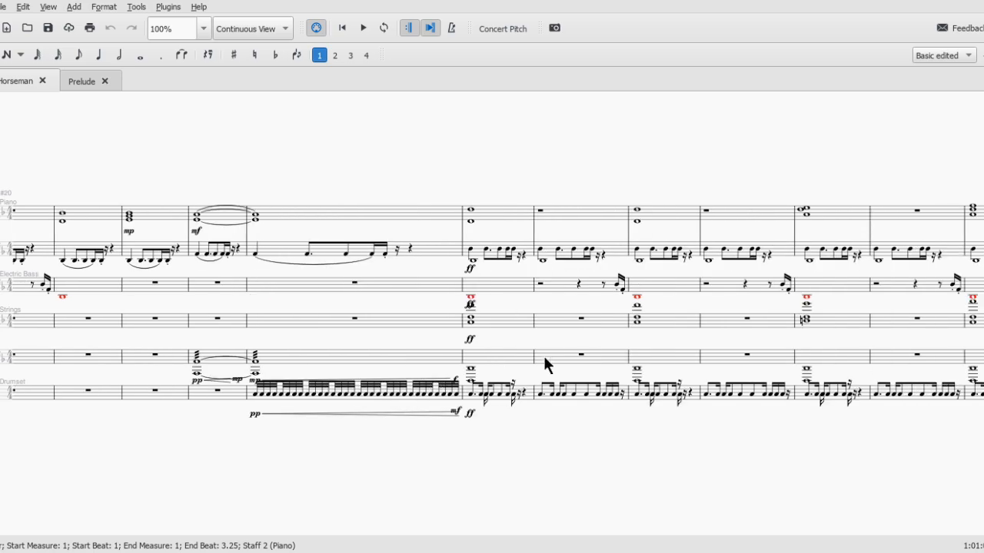
scroll(544, 363, "left", 4)
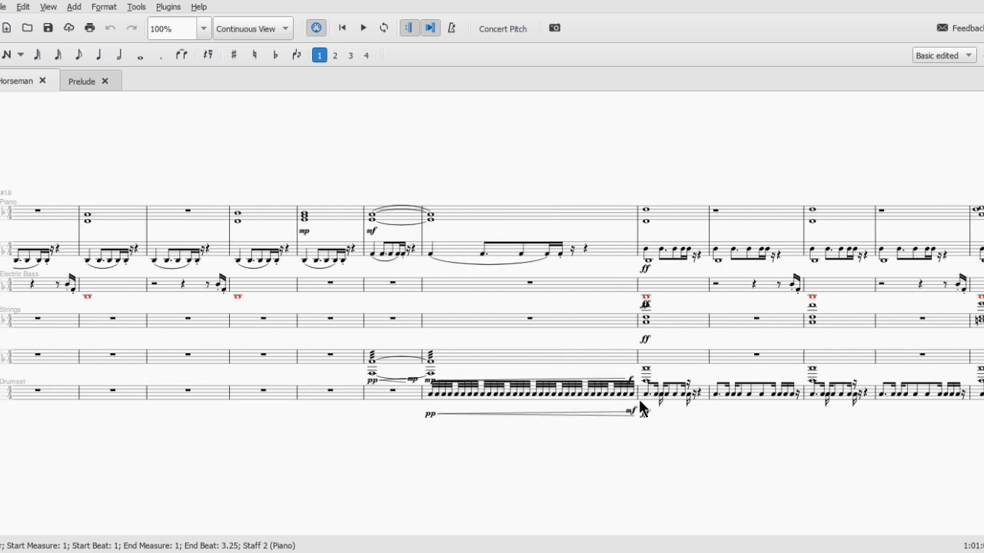
left_click(430, 393)
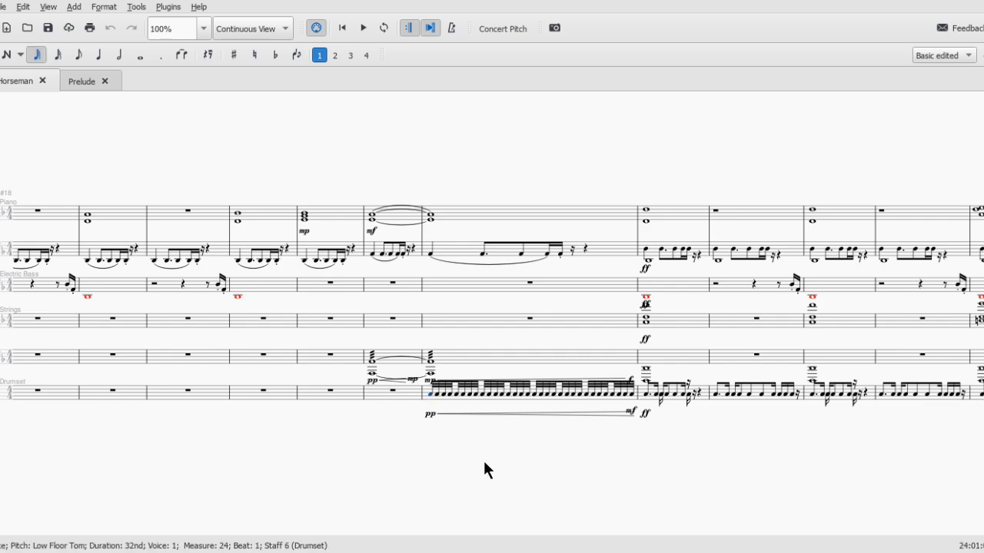
key("space")
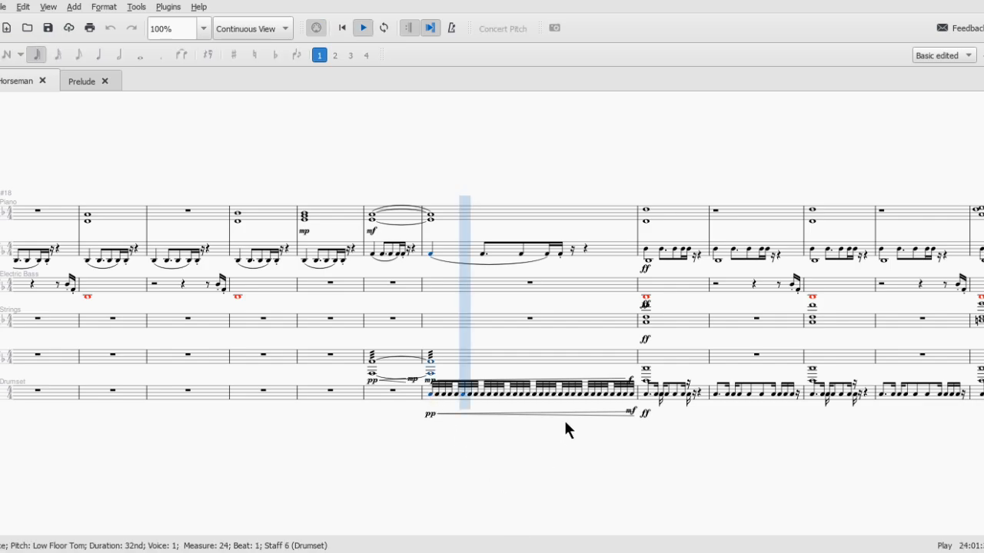
key("space")
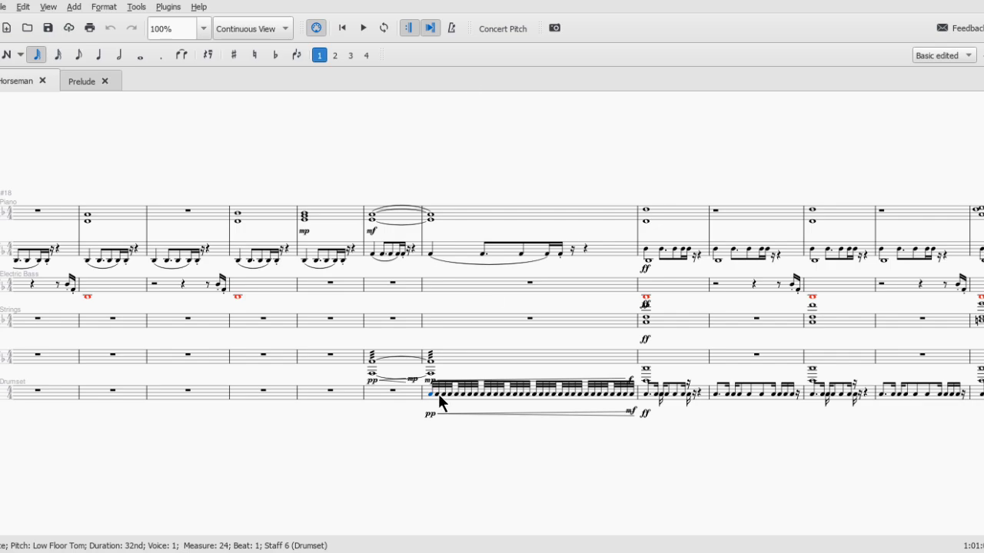
- Select measure 24 in the upper Strings staff and then in the Electric Bass staff
left_click(468, 323)
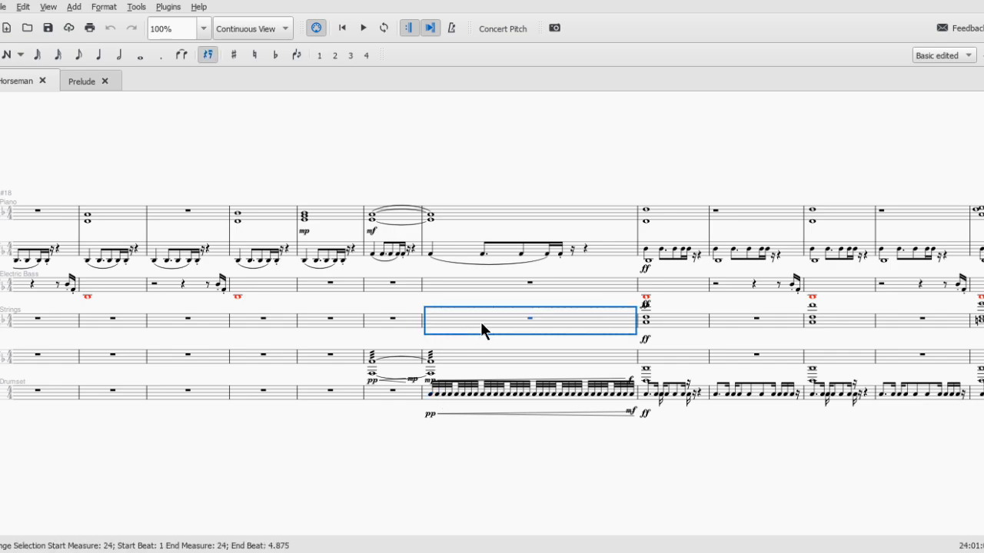
left_click(604, 295)
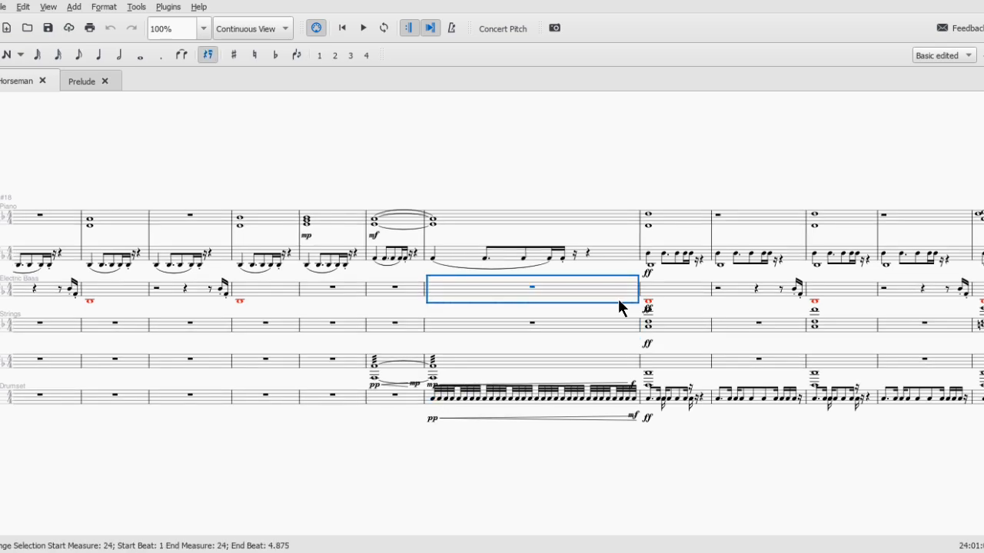
scroll(656, 326, "up", 15)
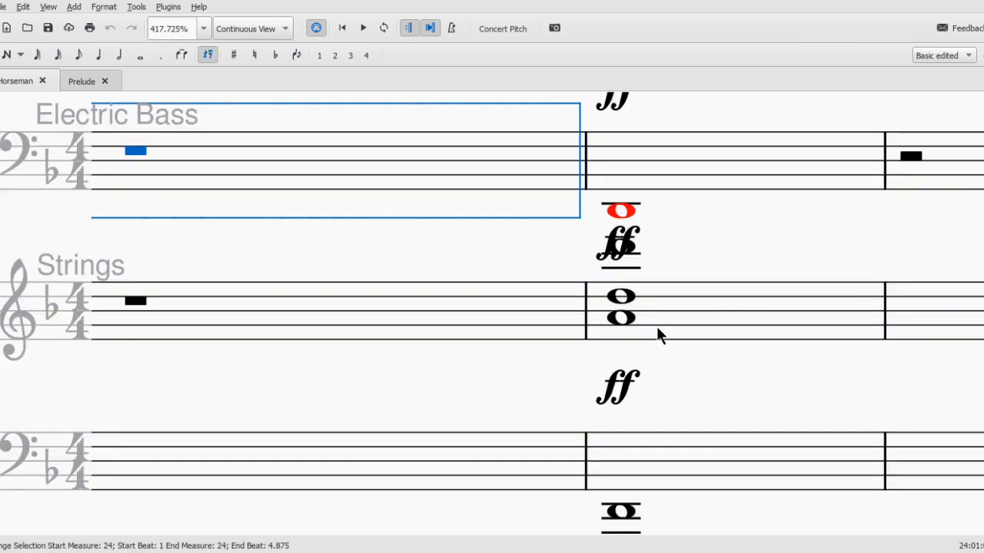
scroll(655, 328, "down", 8)
scroll(655, 328, "up", 20)
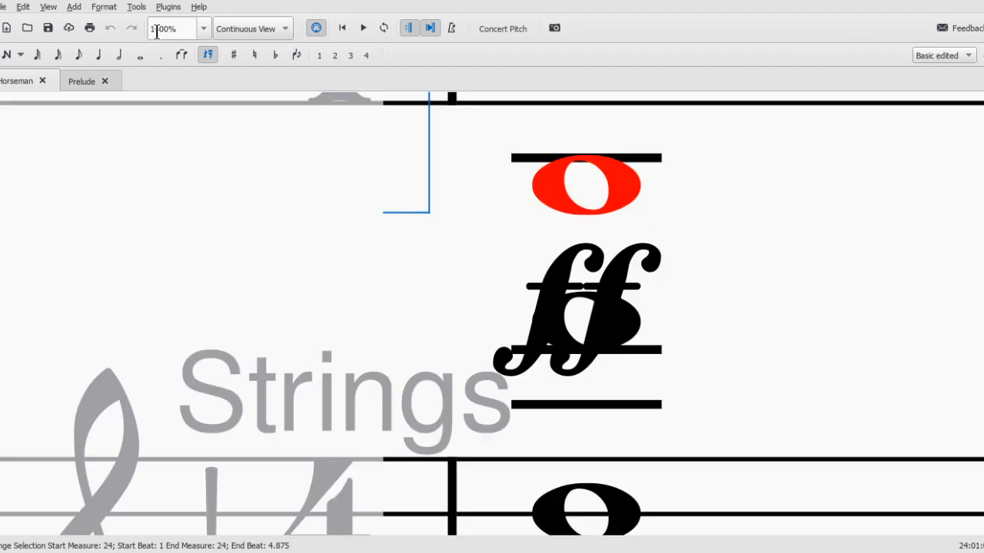
scroll(177, 143, "down", 20)
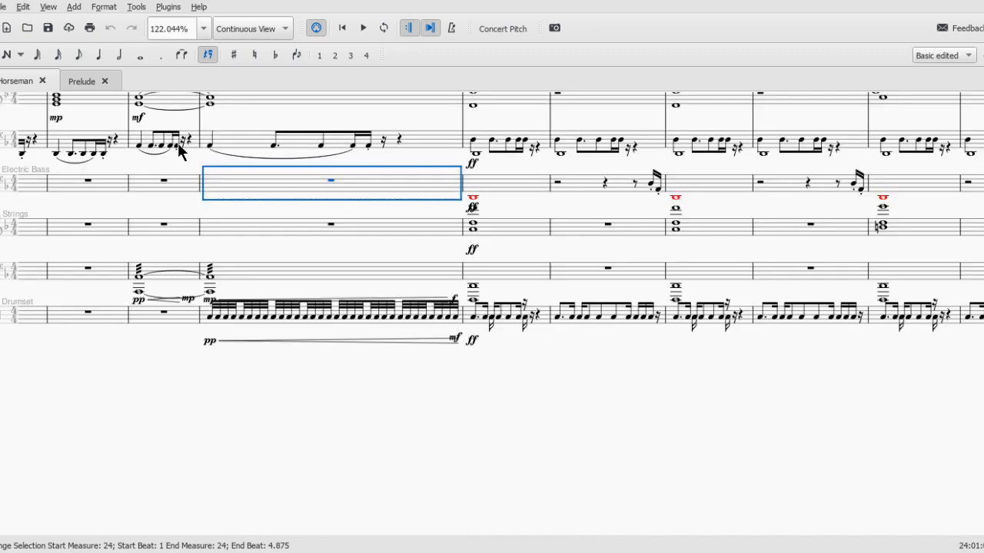
scroll(327, 154, "up", 5)
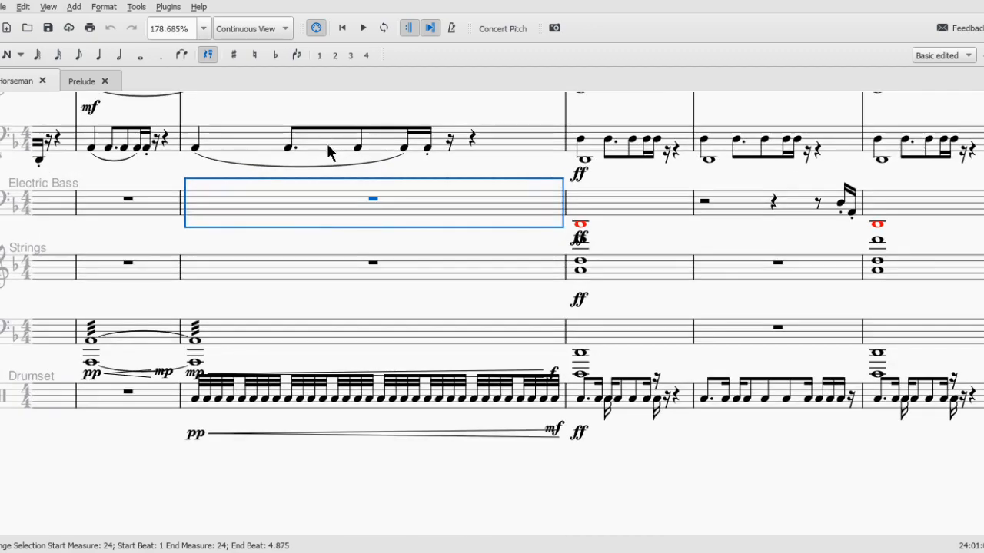
scroll(328, 154, "down", 7)
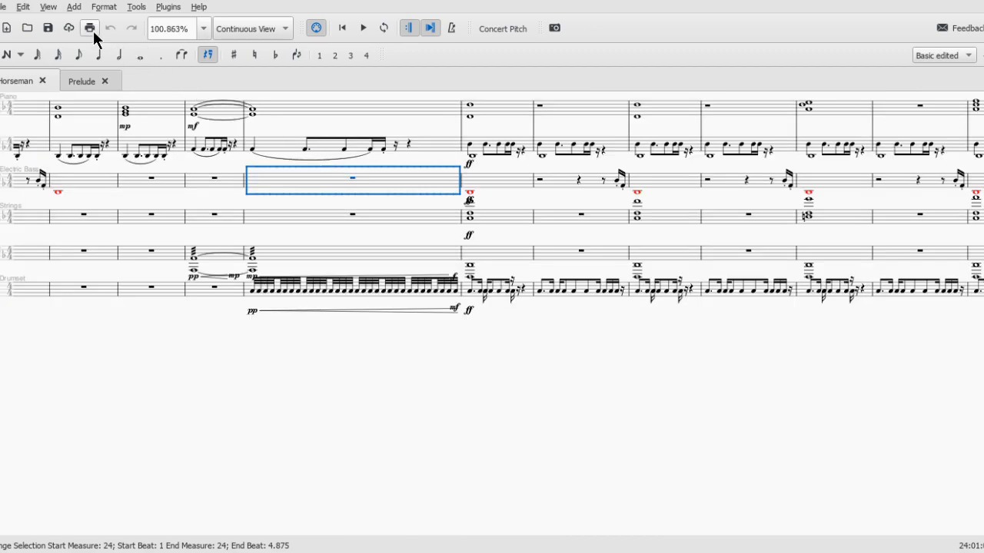
- Switch the Horseman score to Single Page view and look through the systems from measure 13 to measure 26
left_click(246, 29)
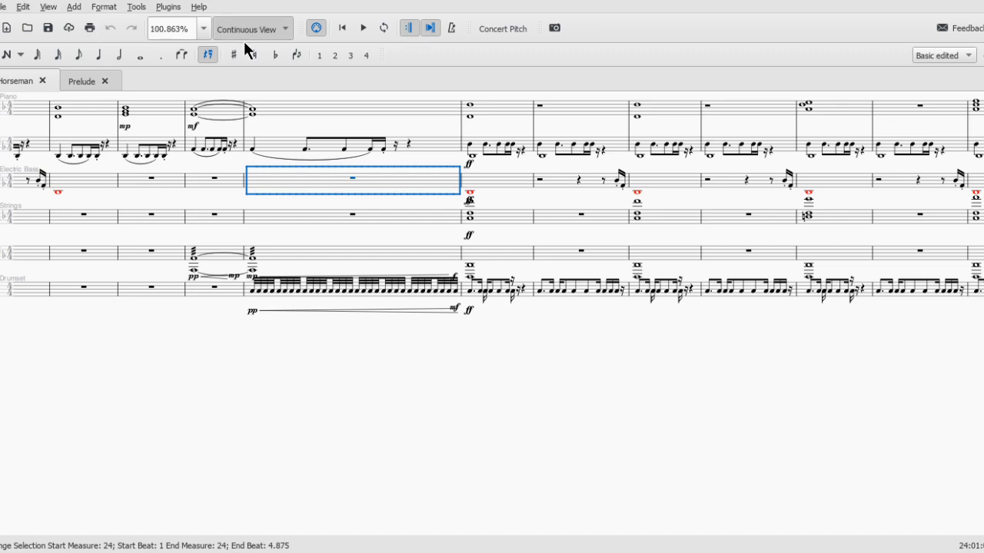
left_click(245, 43)
scroll(347, 199, "down", 1)
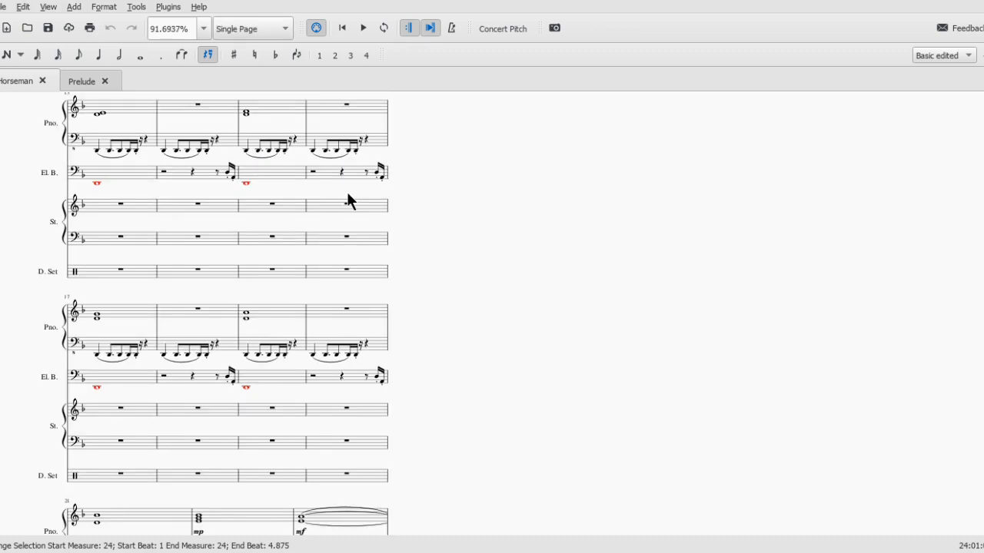
scroll(347, 196, "down", 4)
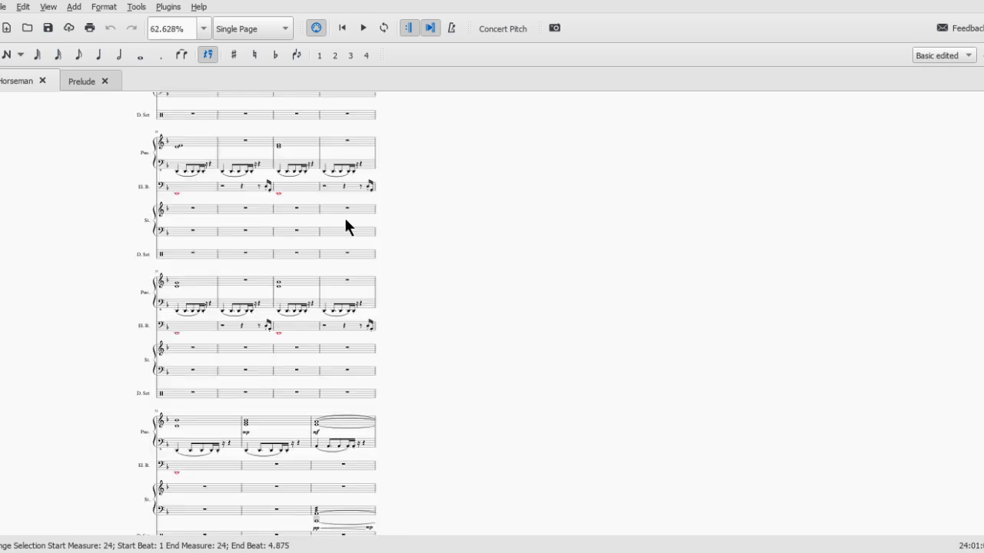
scroll(387, 281, "up", 6)
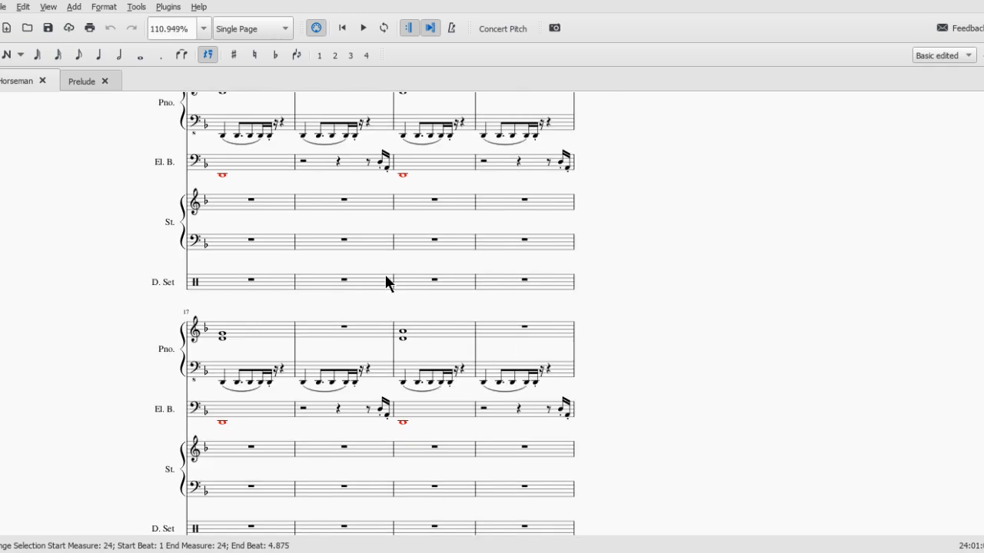
scroll(346, 279, "down", 5)
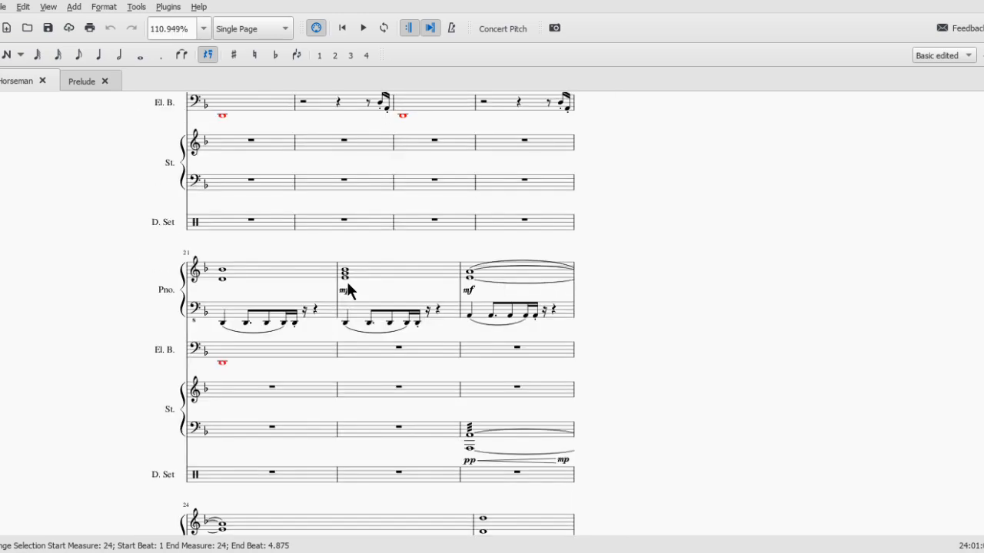
scroll(347, 281, "down", 9)
scroll(342, 287, "up", 6)
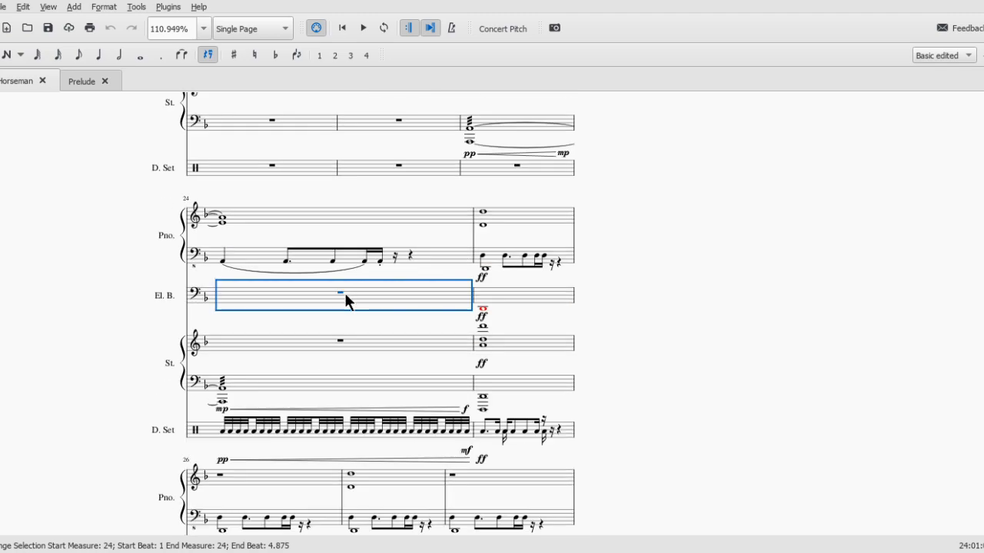
scroll(345, 302, "up", 6)
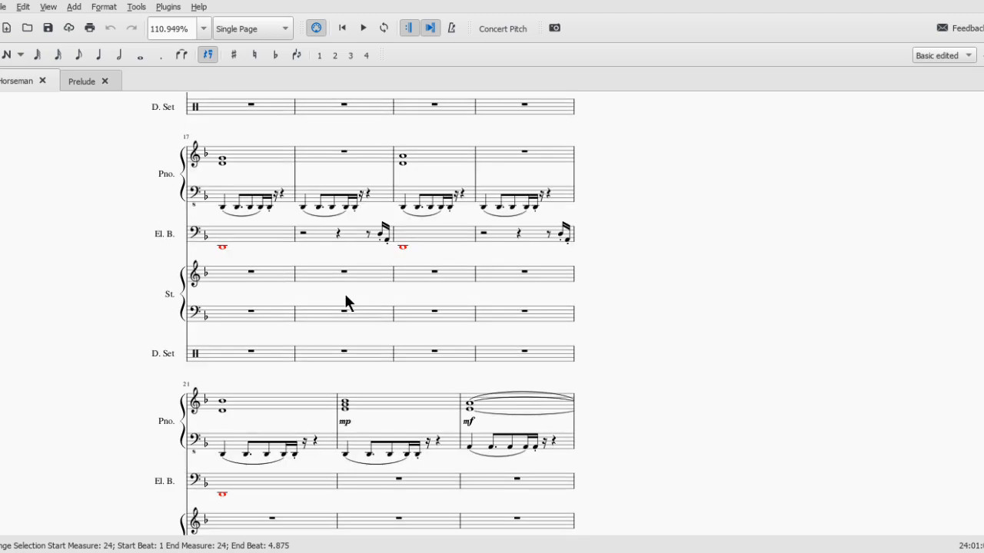
- Play Horseman from the first lower-staff Piano note of measure 13 through the drum roll in measure 24, then stop playback
scroll(345, 295, "up", 4)
scroll(345, 297, "up", 3, "ctrl")
key("space")
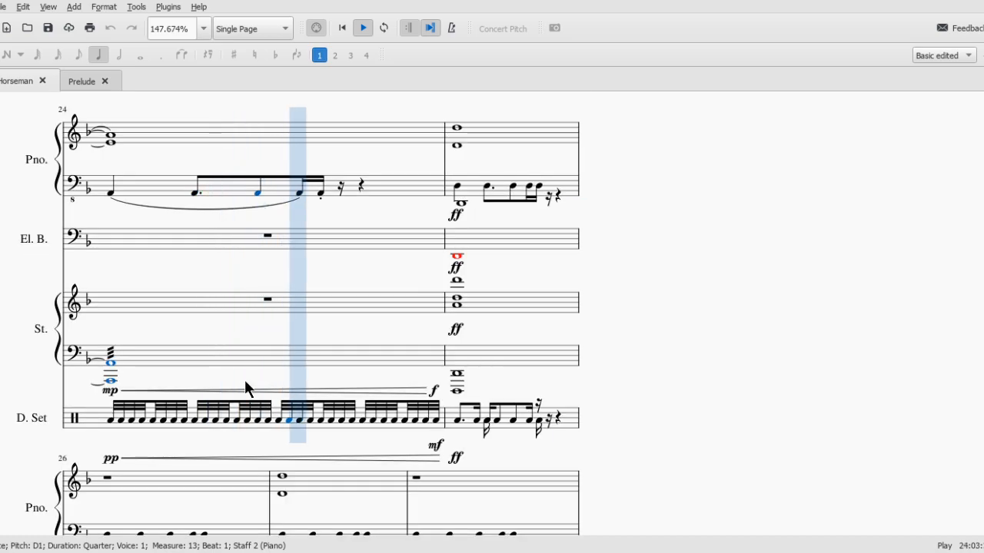
key("space")
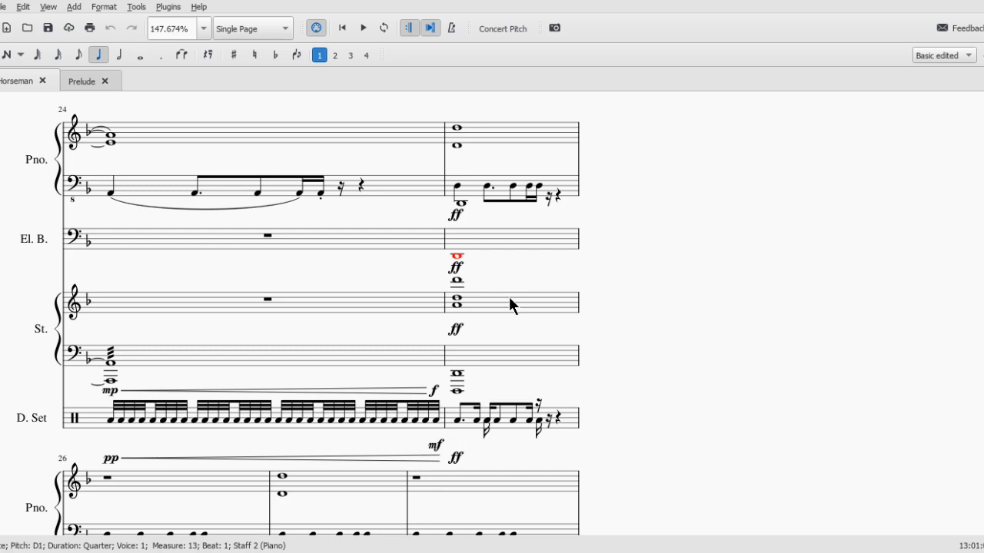
- Select the top Piano and top Strings notes in measure 37, then the lowest note of the upper-staff Strings chord in measure 39
left_click_drag(549, 330, 699, 290)
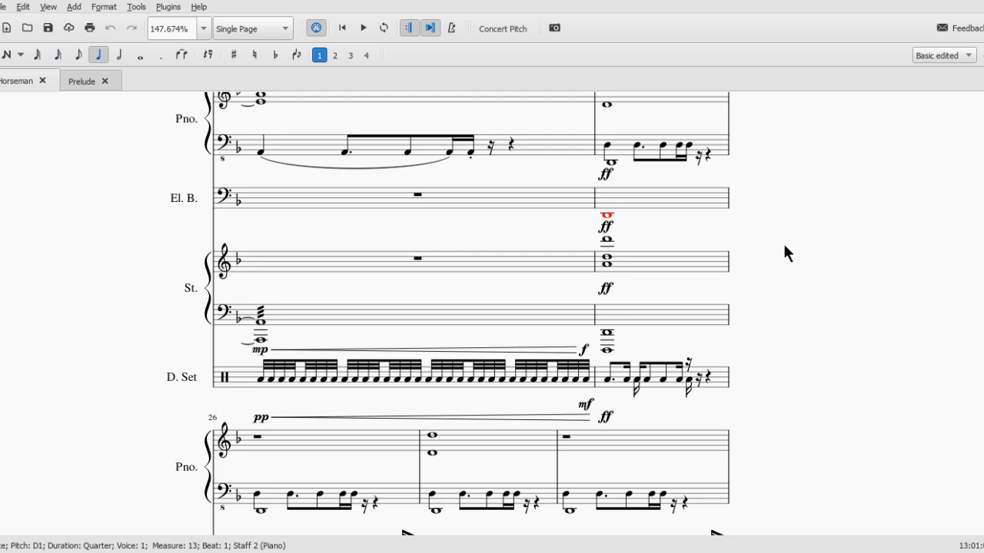
scroll(600, 399, "down", 5)
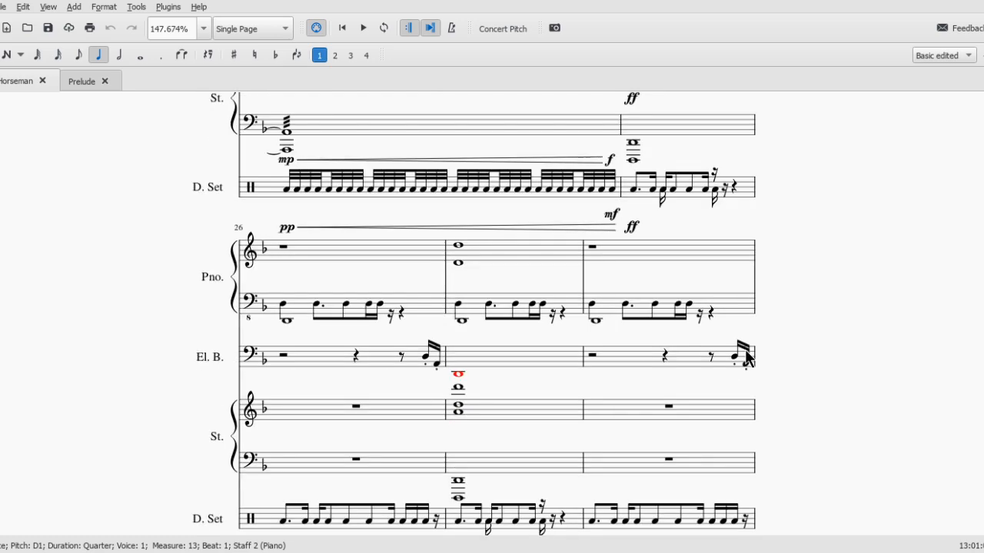
scroll(744, 350, "down", 10)
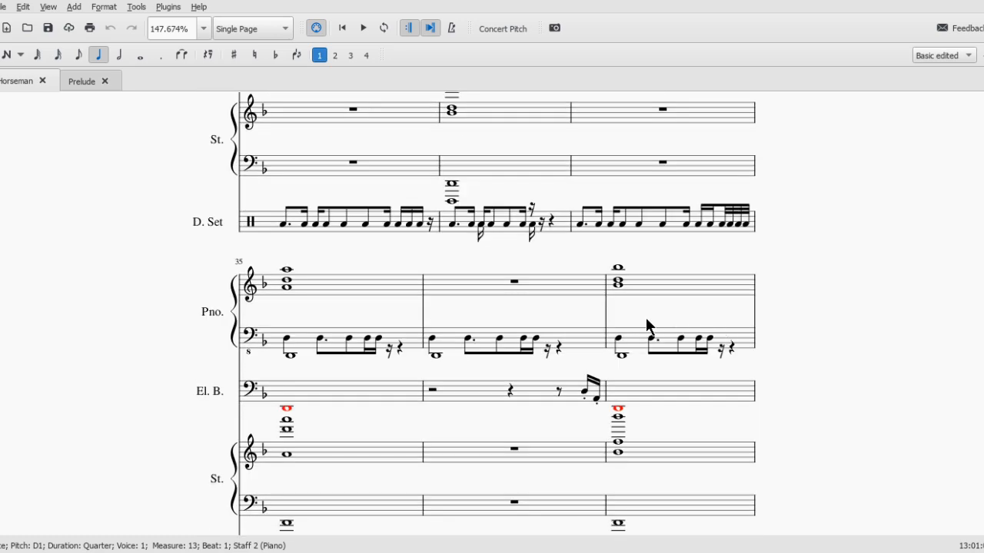
left_click(618, 267)
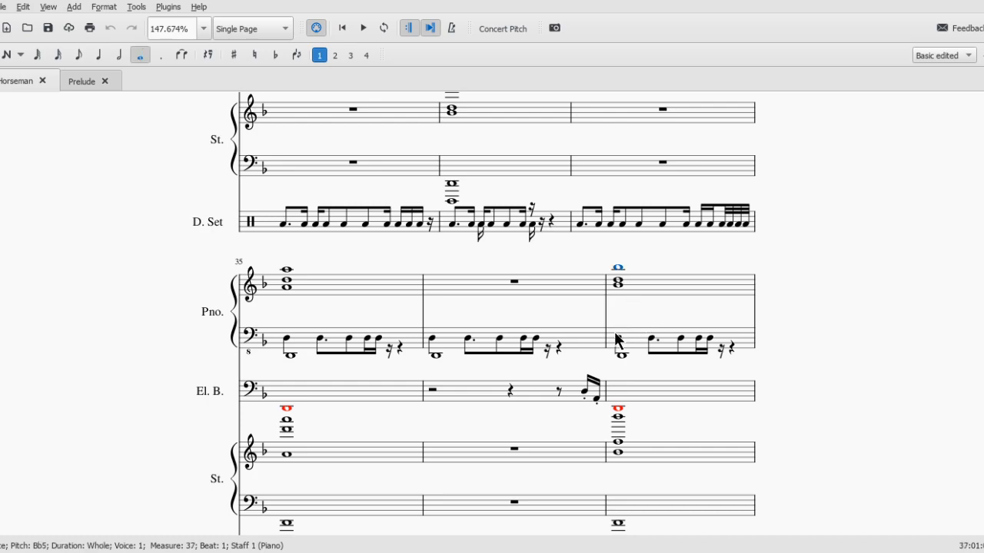
left_click(617, 417)
key("Right")
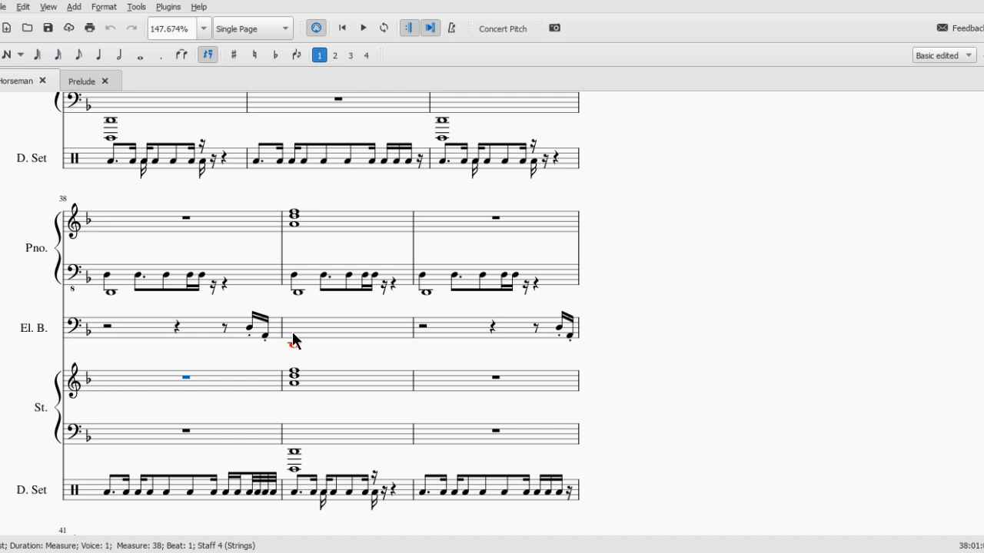
left_click(297, 384)
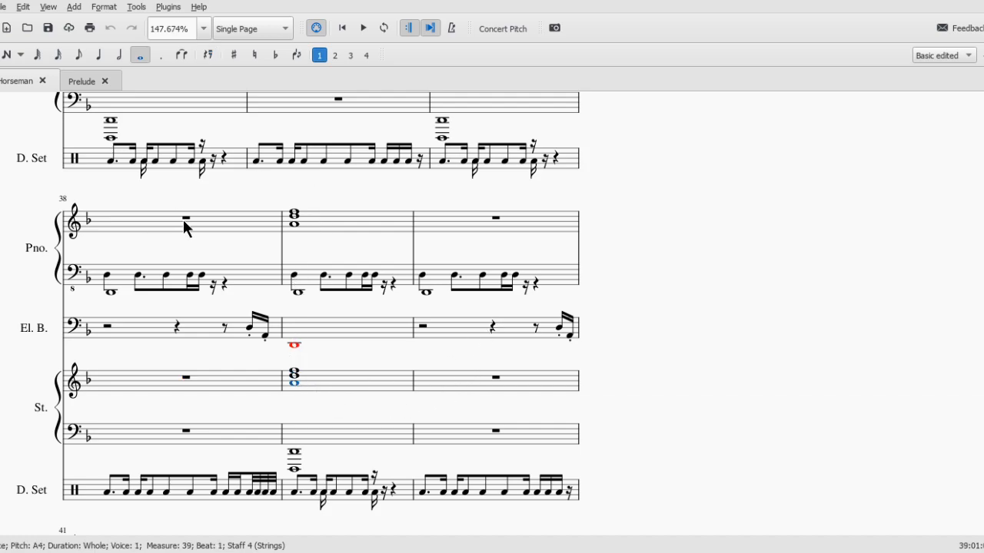
- Play back from the top note of the Piano chord in measure 39 to the end of measure 42, then stop
left_click(297, 211)
key("space")
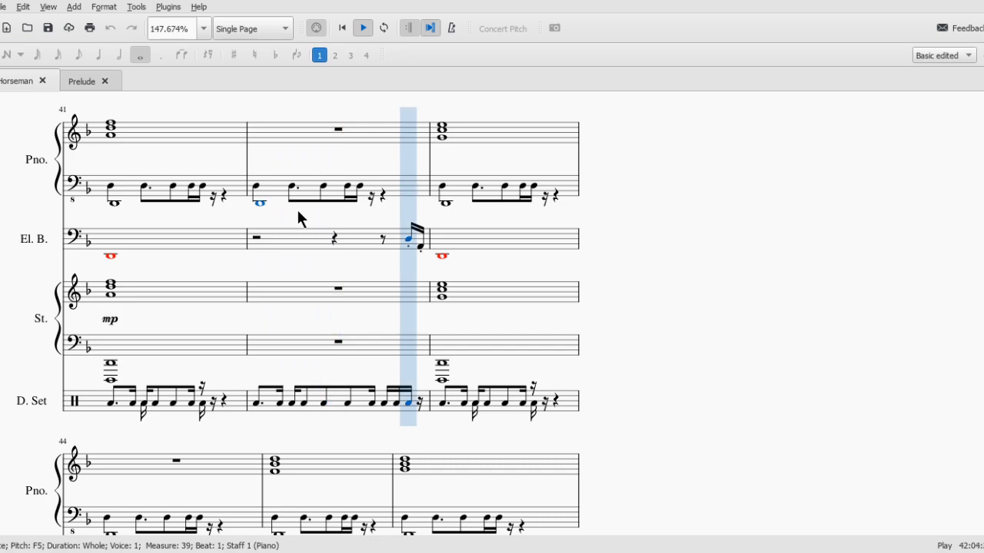
key("space")
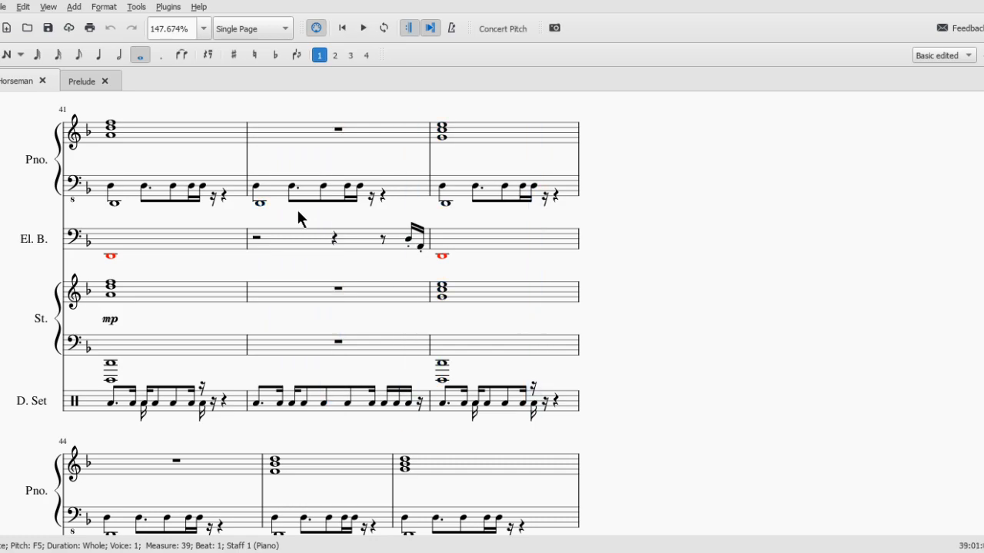
- Insert two empty measures between measure 41 and measure 42
left_click(429, 138)
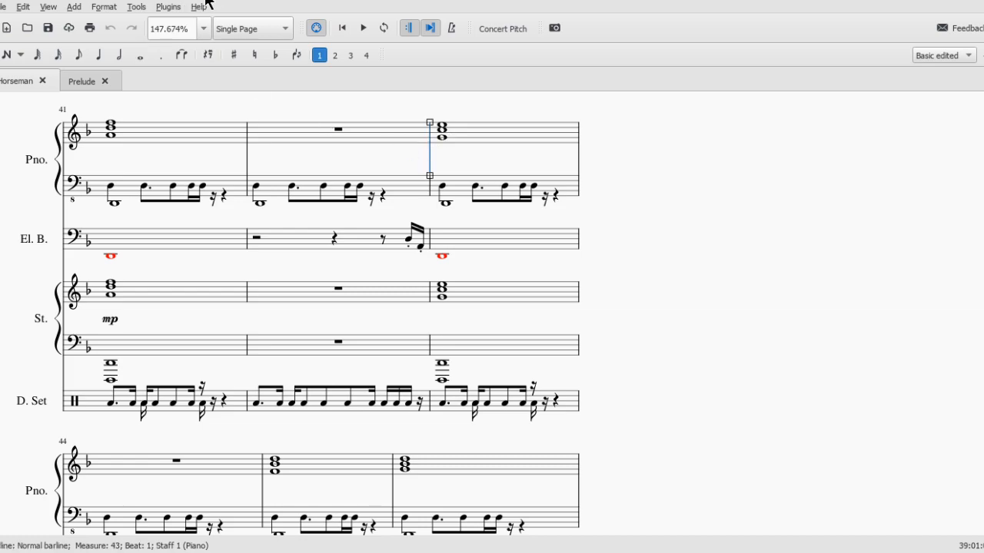
left_click(74, 7)
left_click(217, 84)
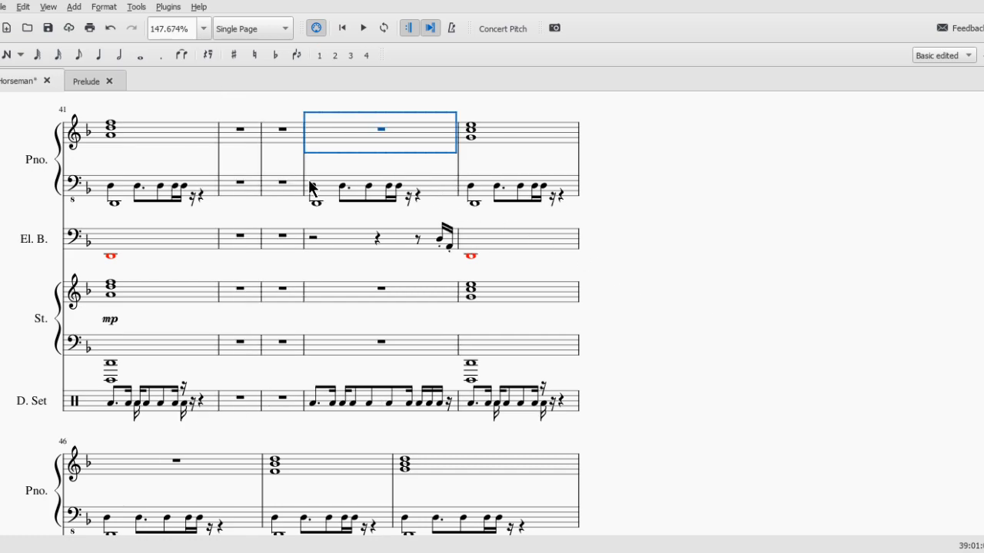
- Select both Piano staves of measure 41 and copy them
left_click(235, 191)
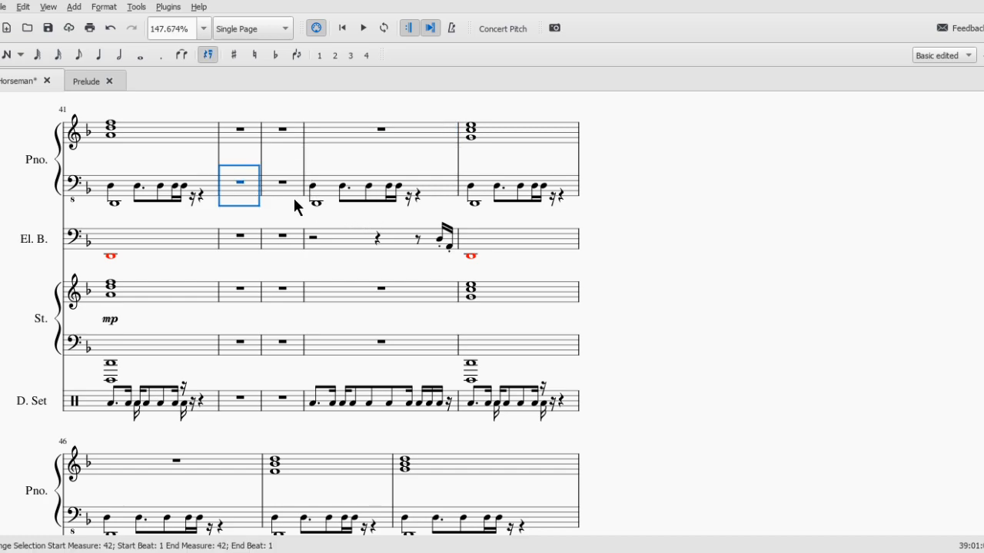
left_click(140, 150)
left_click(213, 193, "shift")
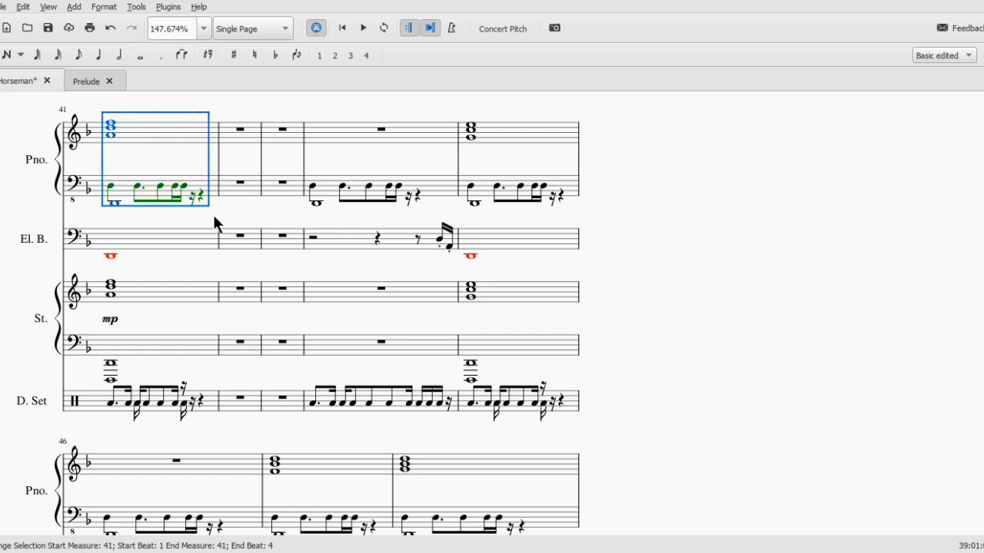
left_click(298, 191)
key("ctrl+v")
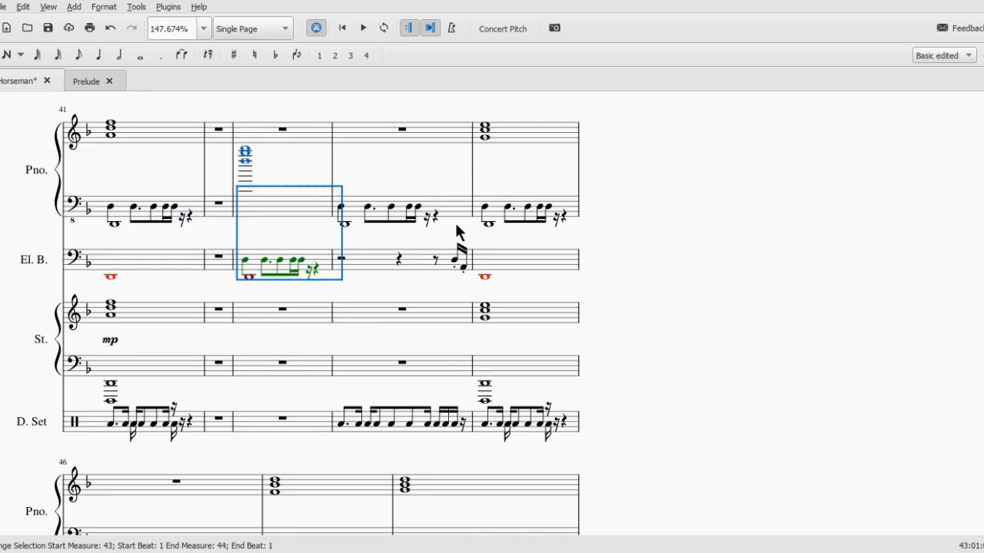
key("ctrl+z")
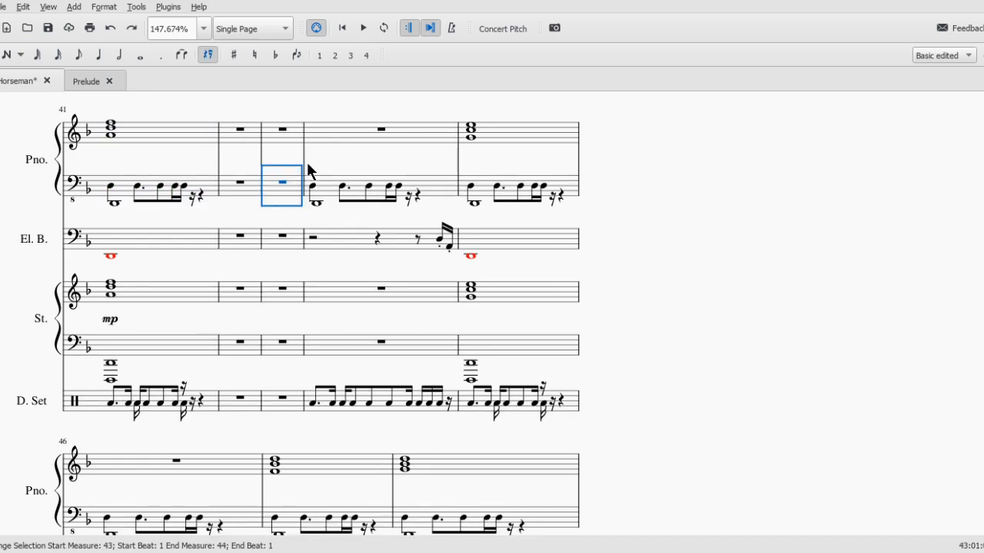
- Paste measure 41's music into both Piano staves of measure 43, and its lower-staff part into the lower Piano staff of measure 42
left_click(295, 141)
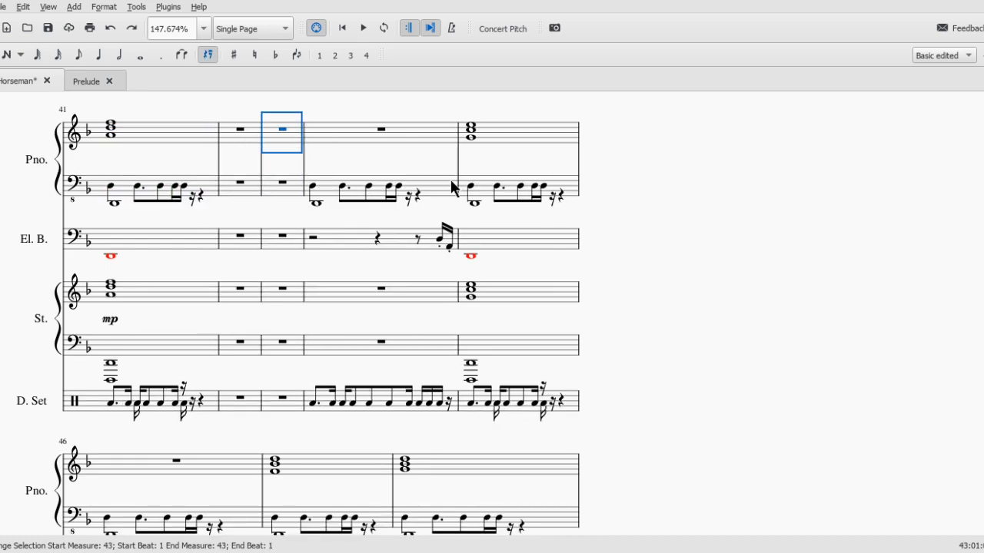
key("ctrl+v")
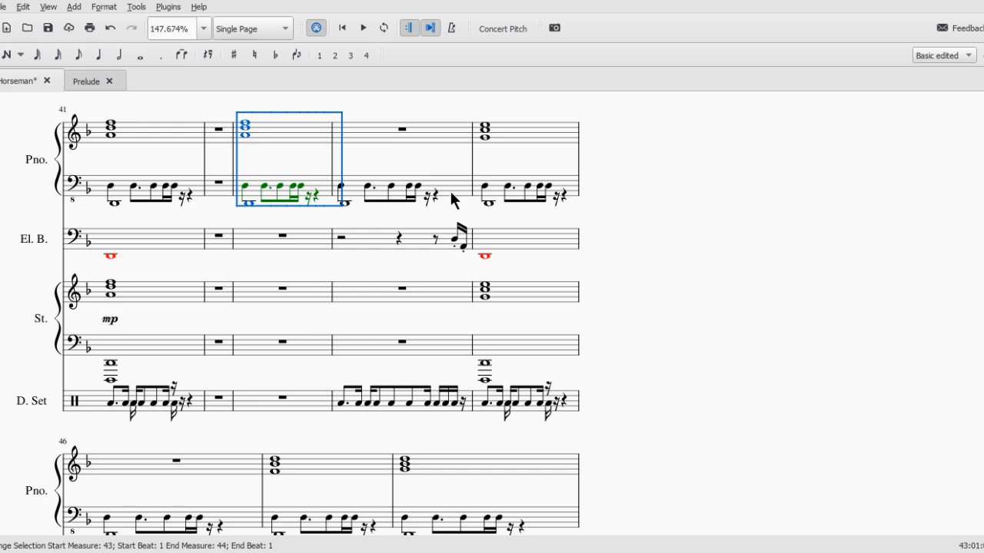
left_click(220, 188)
key("ctrl+v")
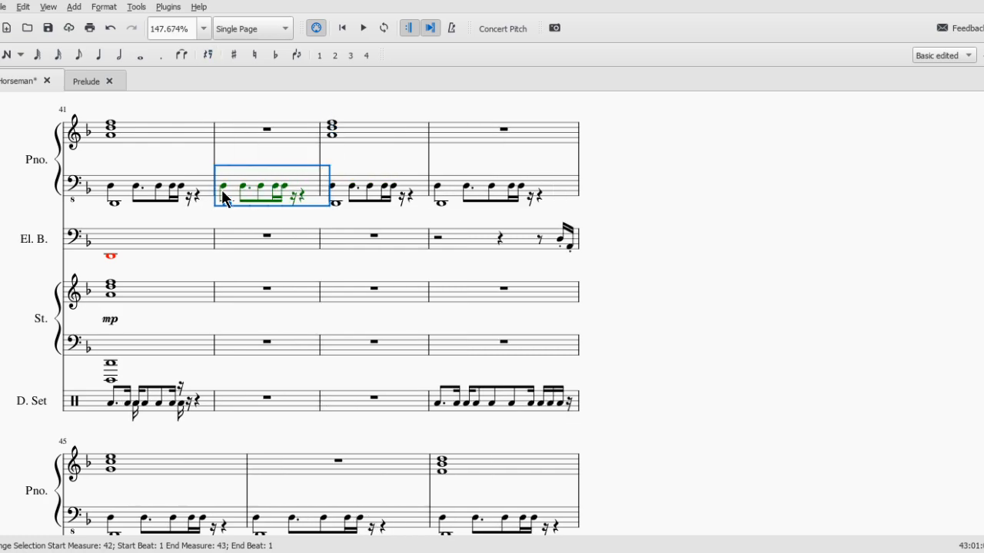
- Play back from the first lower-staff Piano note of measure 38 through measure 44, then stop
scroll(304, 221, "left", 5)
scroll(308, 222, "up", 8)
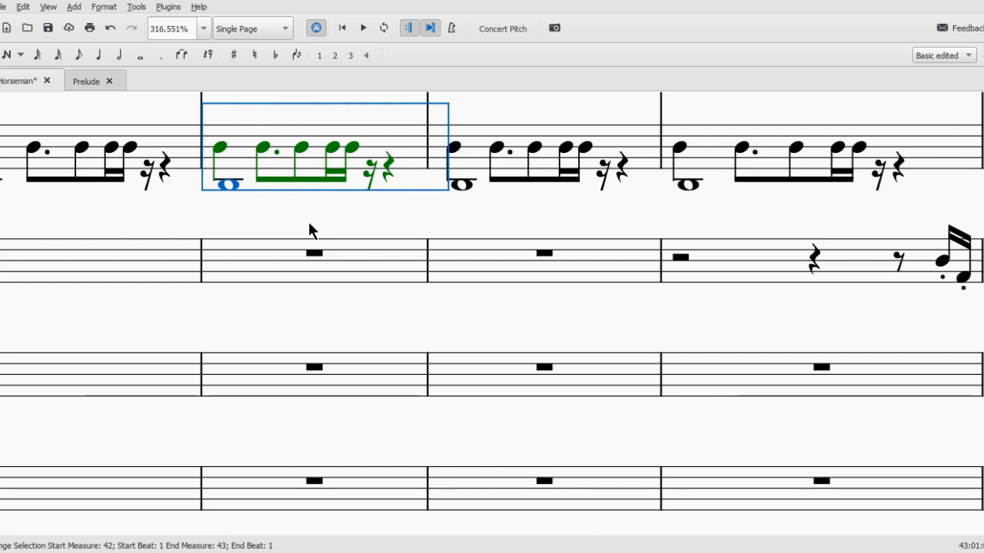
scroll(308, 222, "down", 15)
scroll(235, 191, "up", 5)
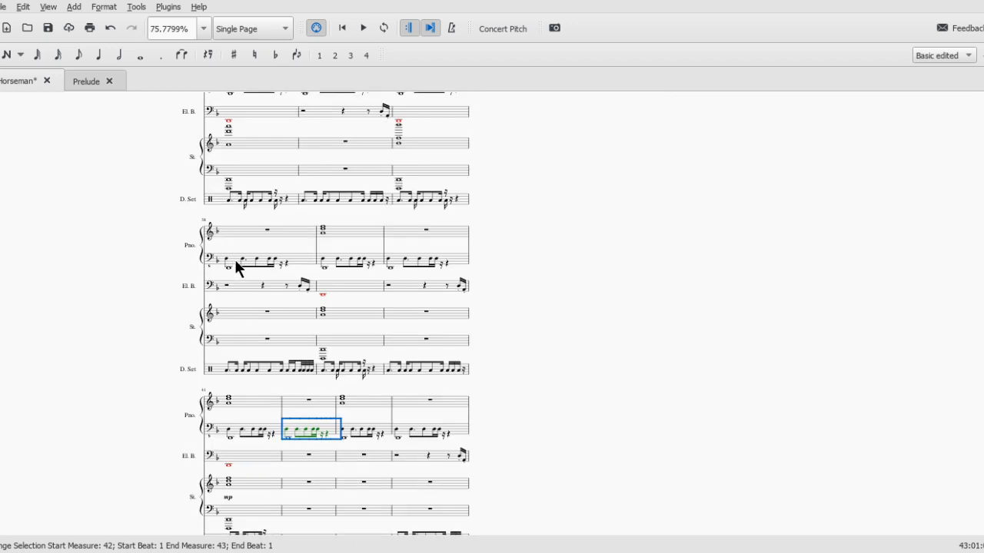
left_click(236, 262)
key("space")
scroll(422, 315, "up", 6)
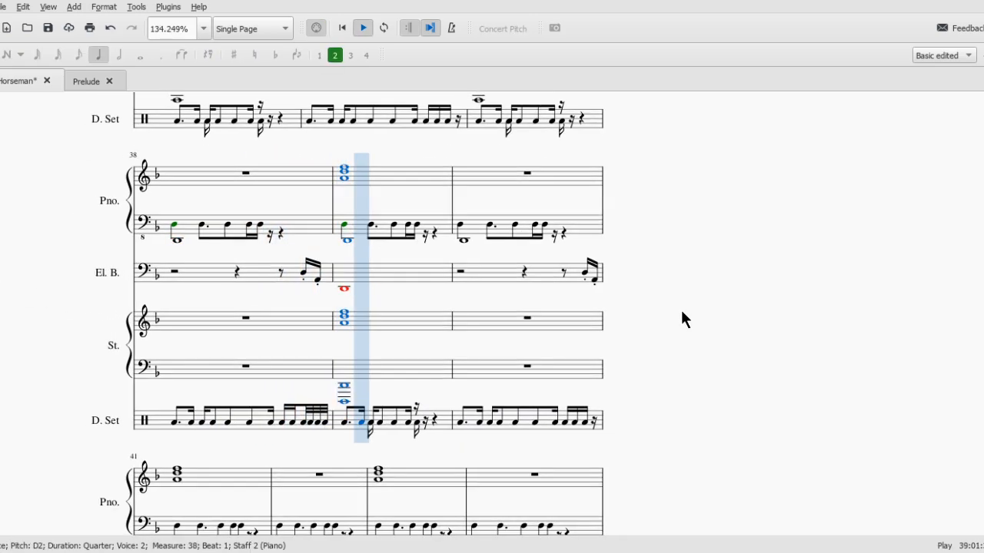
left_click_drag(680, 310, 793, 258)
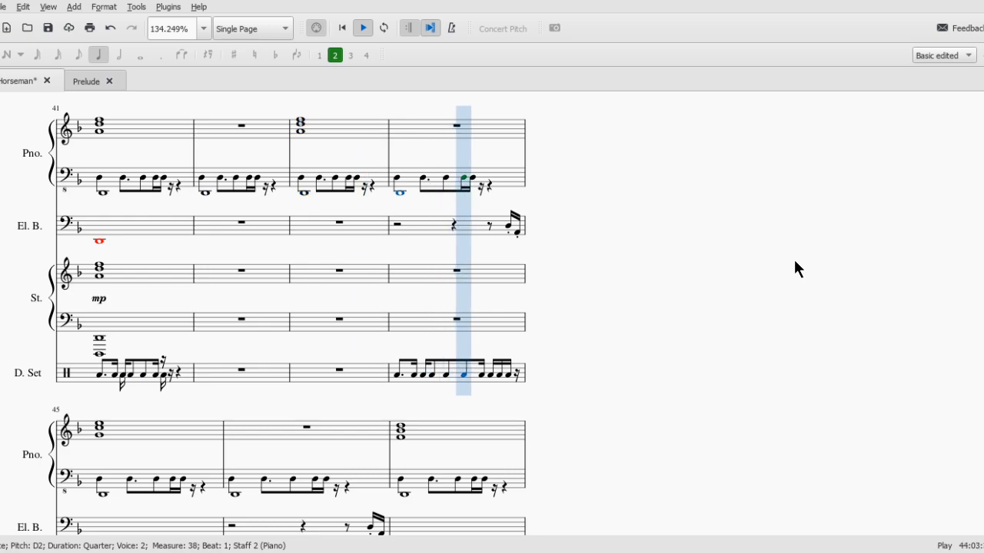
key("space")
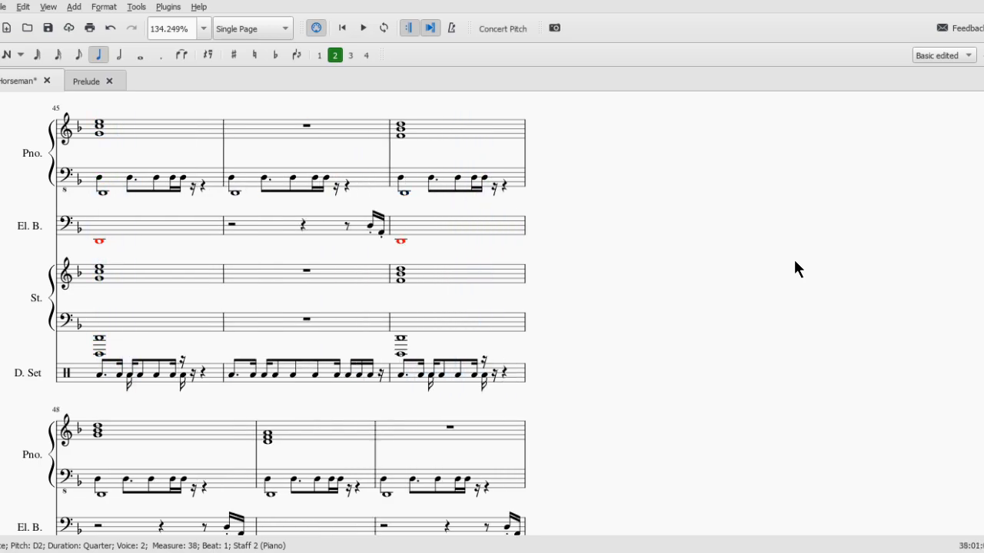
- Copy the upper Strings staff of measure 41 into the upper Strings staff of measure 43
scroll(699, 341, "up", 1)
scroll(699, 343, "up", 3)
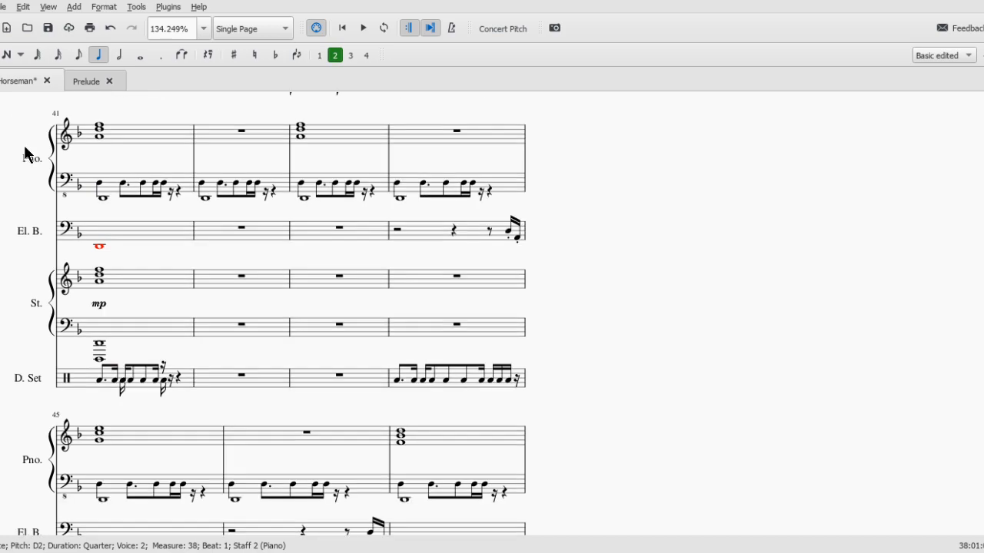
scroll(254, 315, "up", 3)
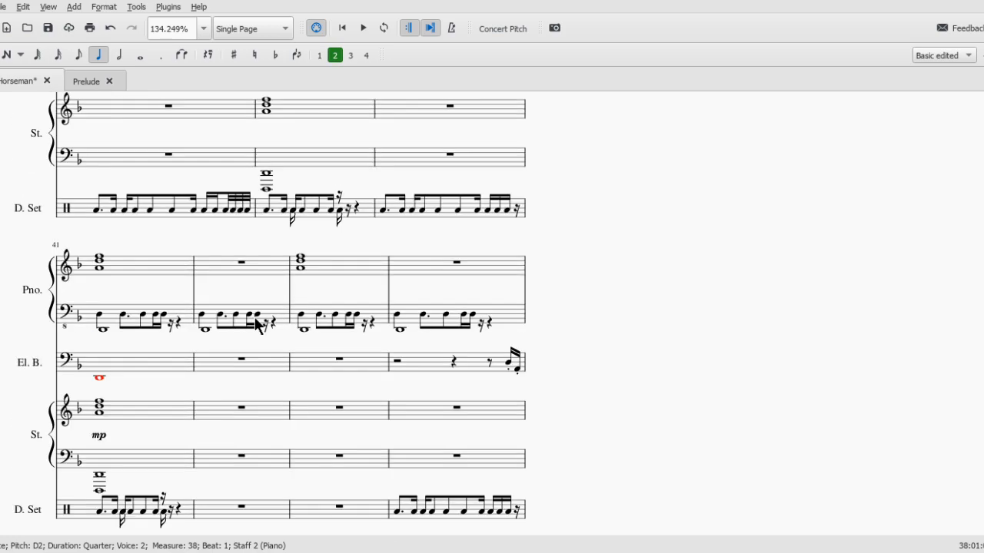
scroll(254, 314, "down", 2)
scroll(242, 329, "down", 1)
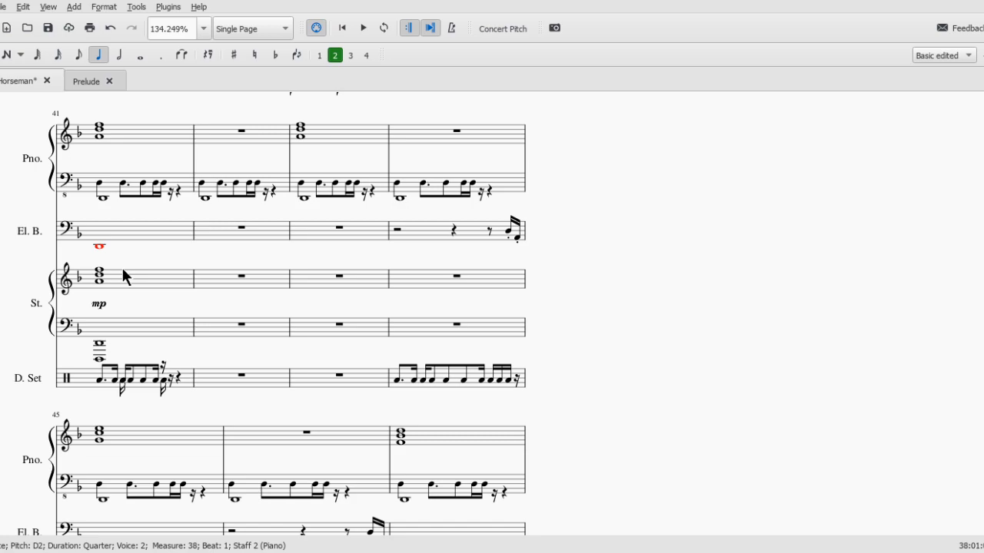
left_click(123, 270)
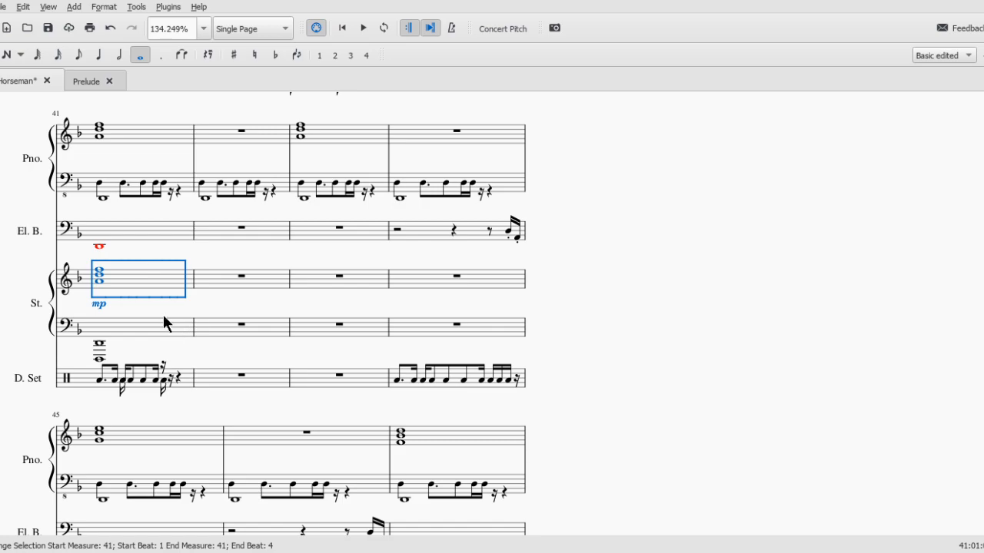
left_click(324, 290)
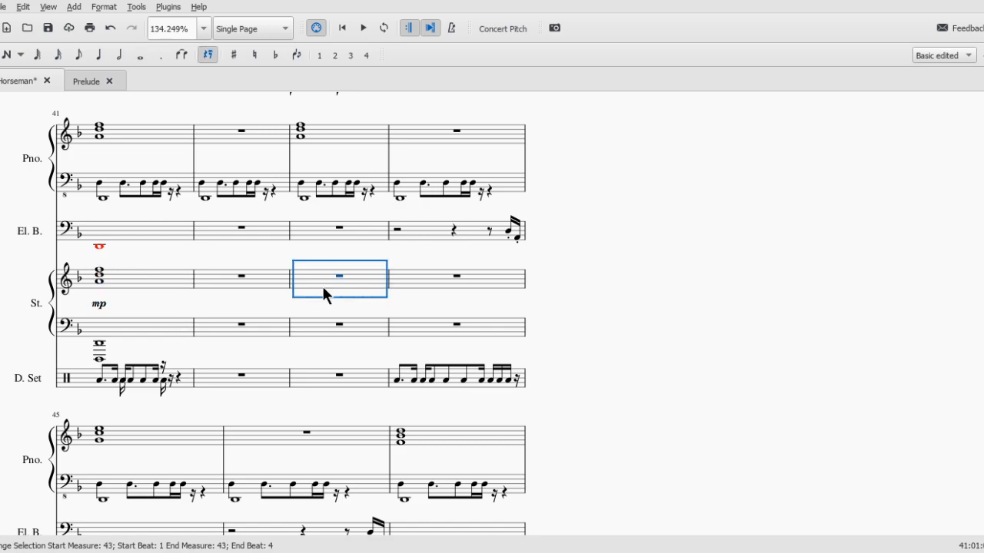
key("ctrl+v")
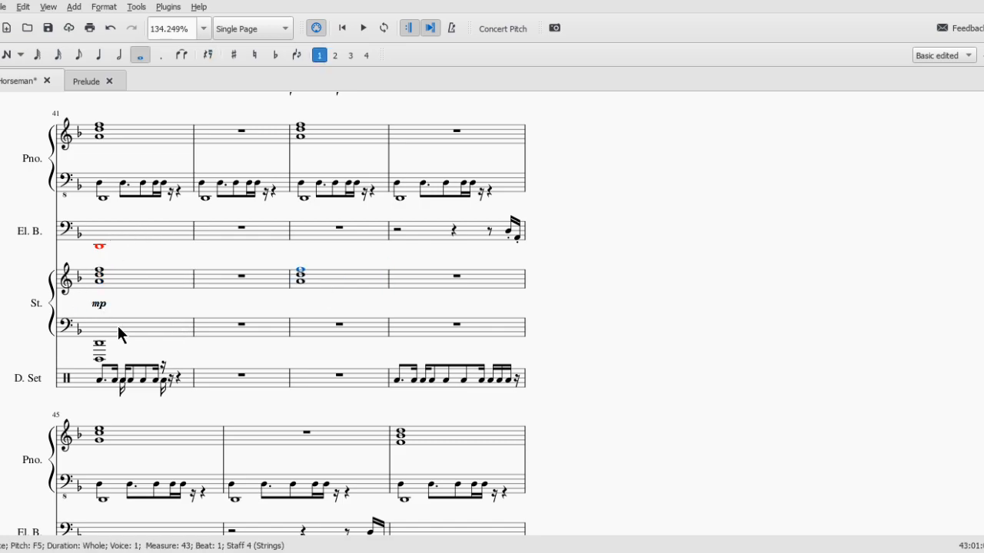
- Copy the lower Strings staff of measure 41 into the lower Strings staff of measure 43
left_click(99, 343)
left_click(103, 367, "shift")
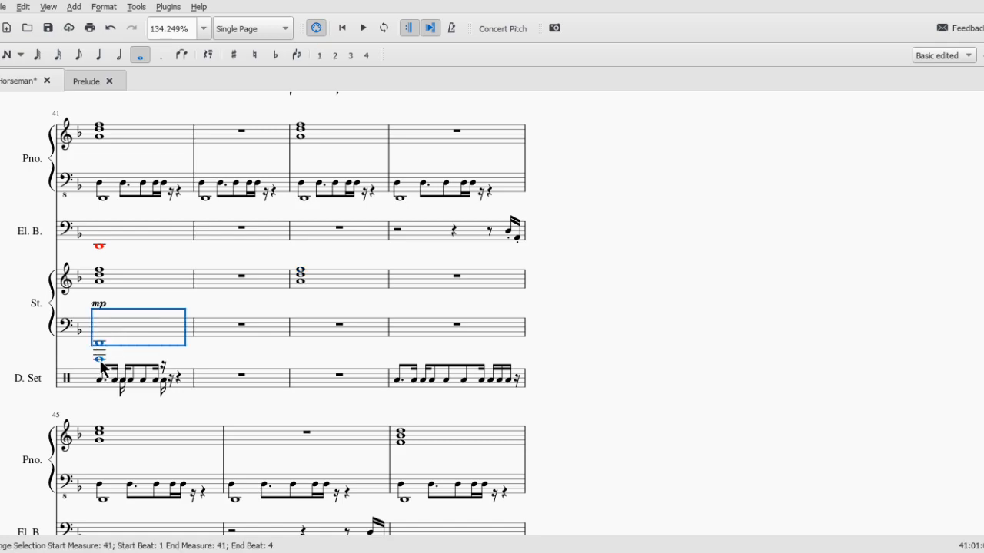
left_click(302, 341)
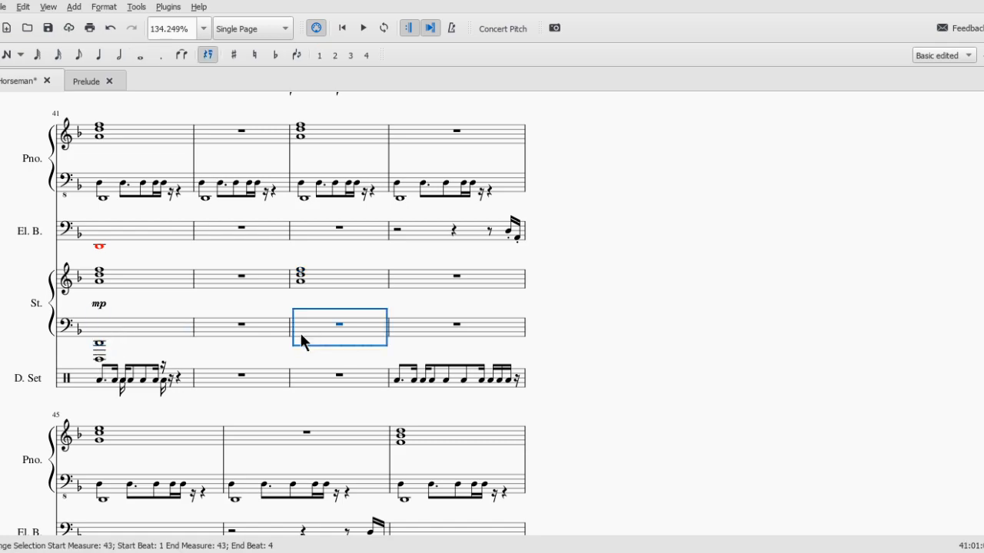
key("ctrl+v")
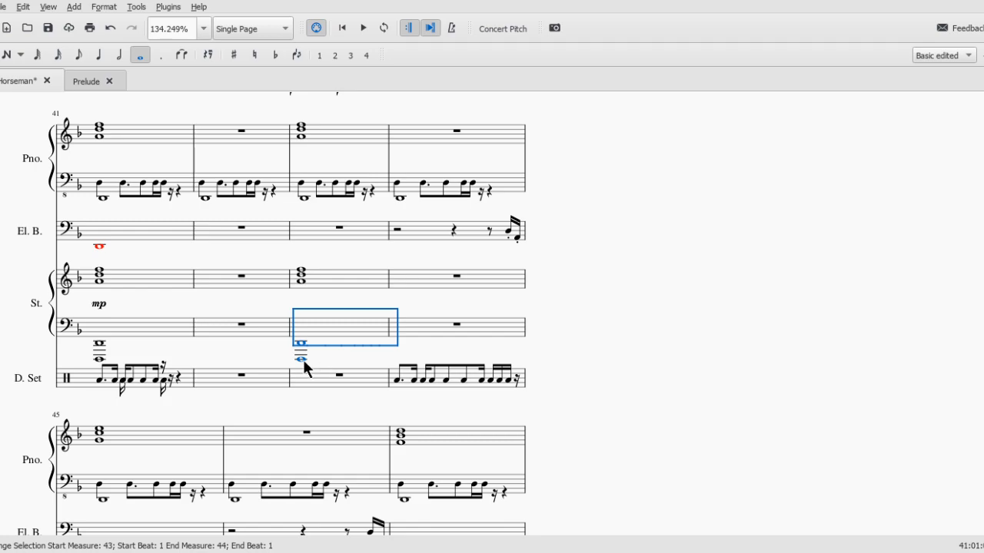
- Copy the Drumset part of measure 41 into measure 43, and the Drumset part of measure 44 into measure 42
scroll(303, 360, "up", 1)
scroll(261, 393, "down", 1)
left_click(119, 390)
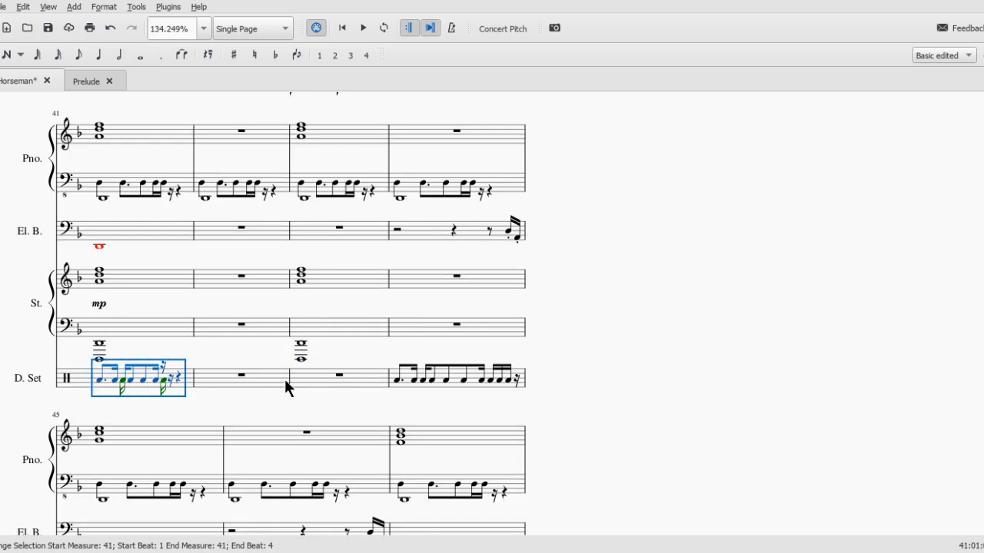
left_click(338, 383)
key("ctrl+v")
left_click(444, 386)
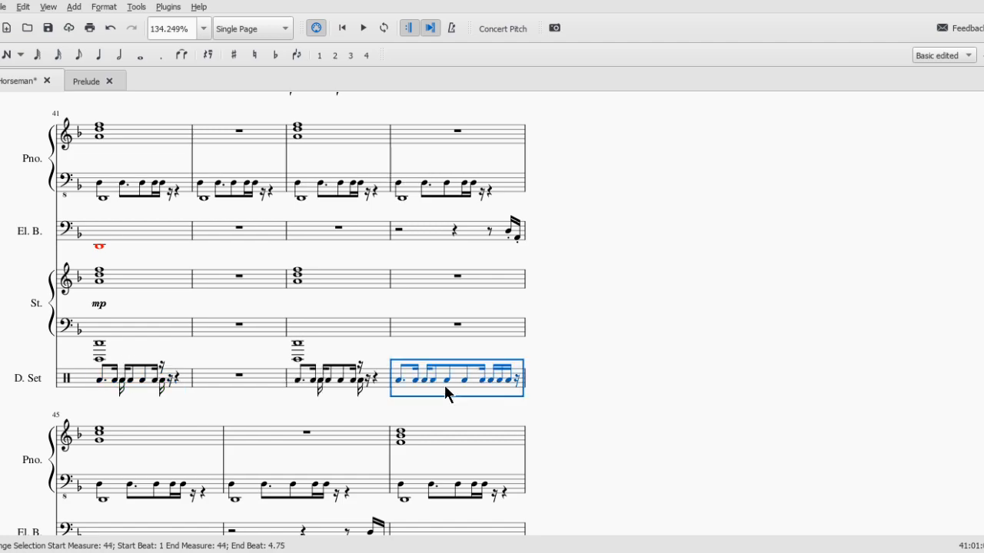
left_click(236, 382)
key("ctrl+v")
- Play back the extended passage from the top note of the upper Strings chord in measure 37
scroll(235, 384, "up", 3)
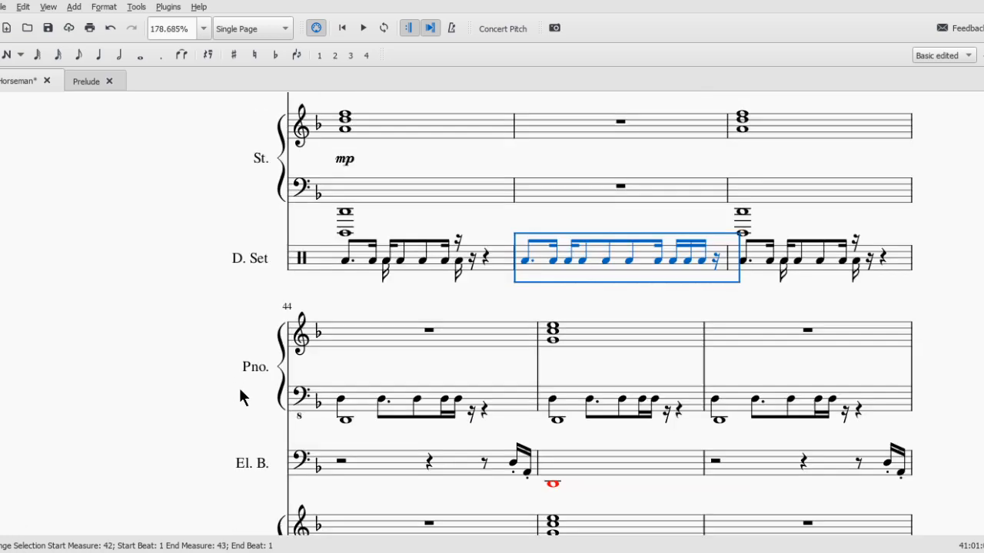
scroll(240, 388, "down", 9)
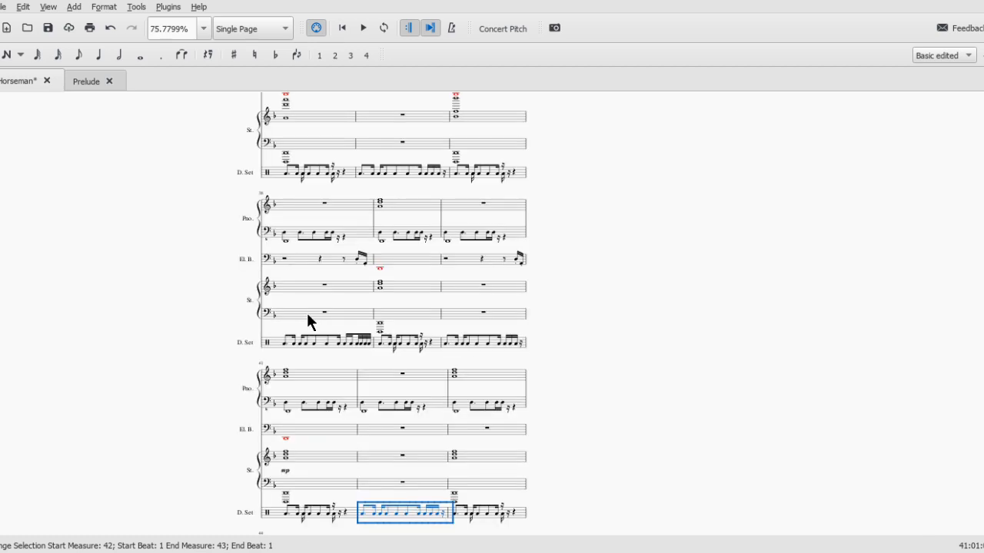
scroll(307, 313, "up", 1)
left_click(456, 141)
left_click(455, 143)
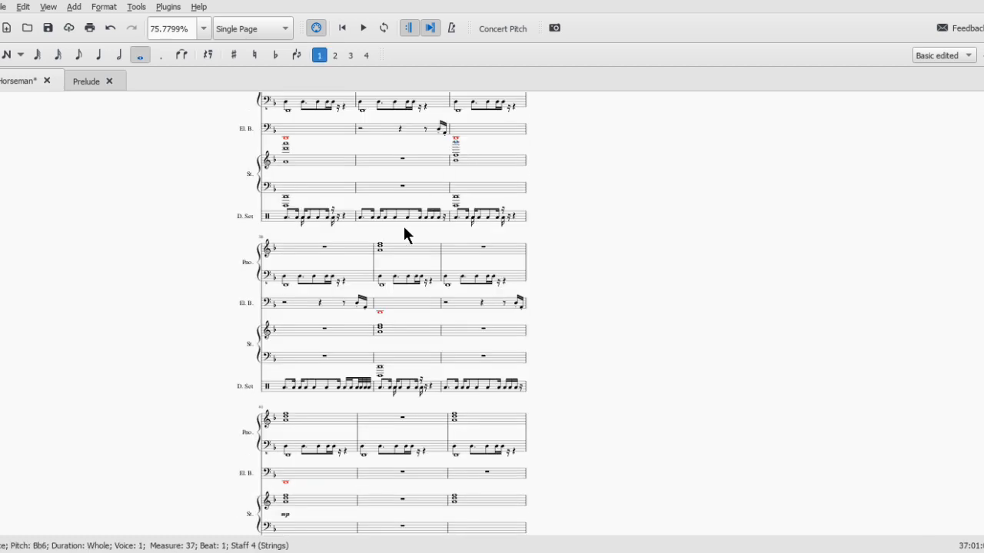
key("space")
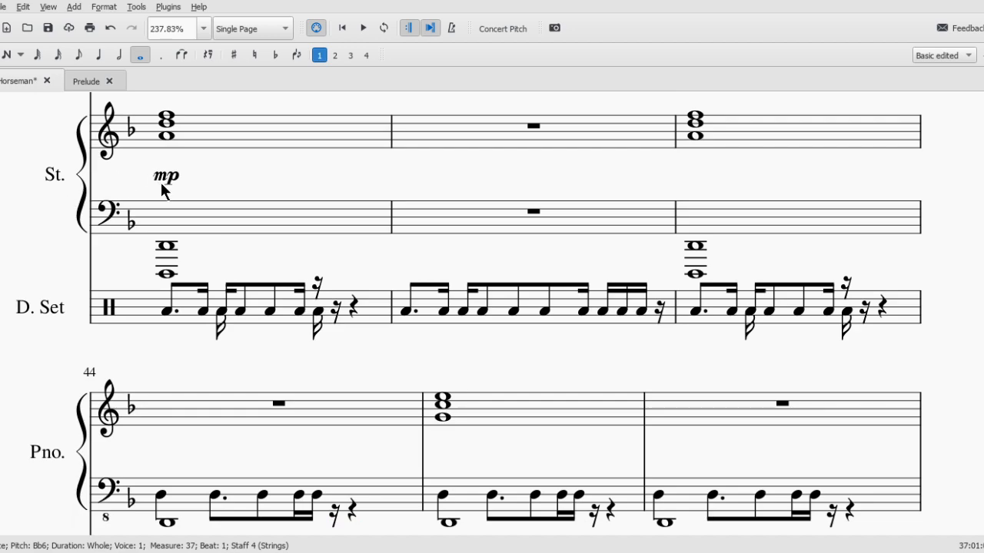
- Delete the mp dynamic under the Strings chord in measure 41, and show the palettes wide enough to read their names
left_click(167, 178)
key("Delete")
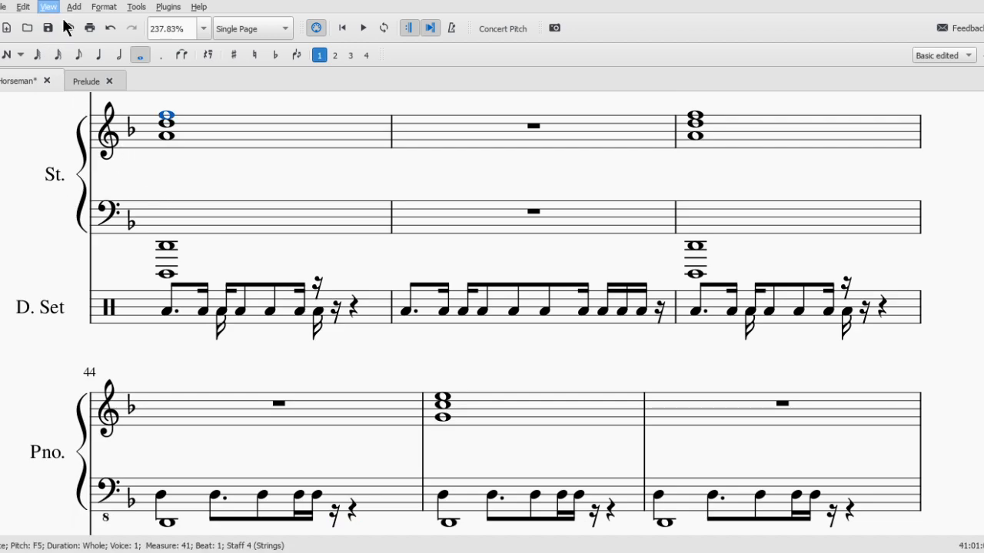
key("F9")
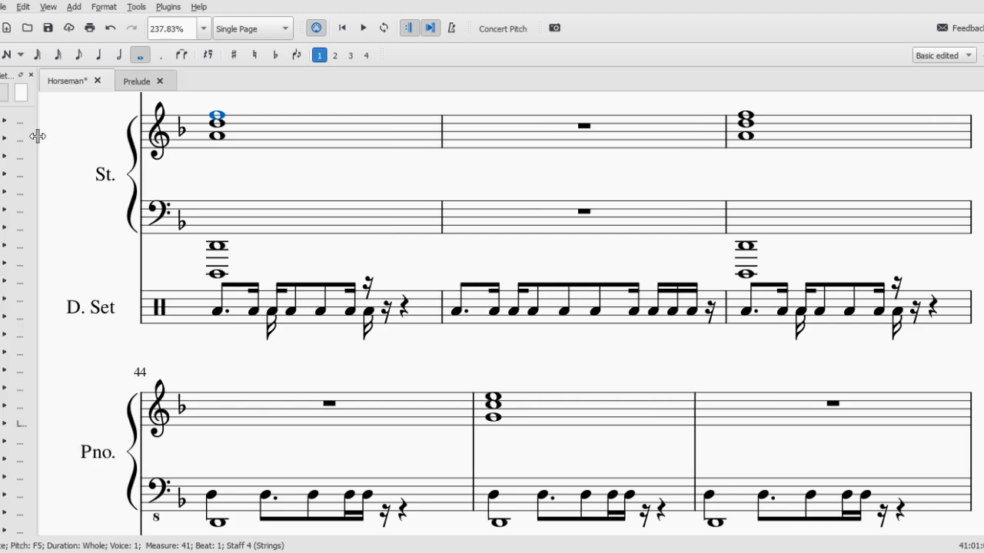
left_click_drag(35, 150, 204, 176)
- Add a p dynamic to the upper Strings chord in measure 41 and an mp dynamic to the one in measure 43
left_click(86, 90)
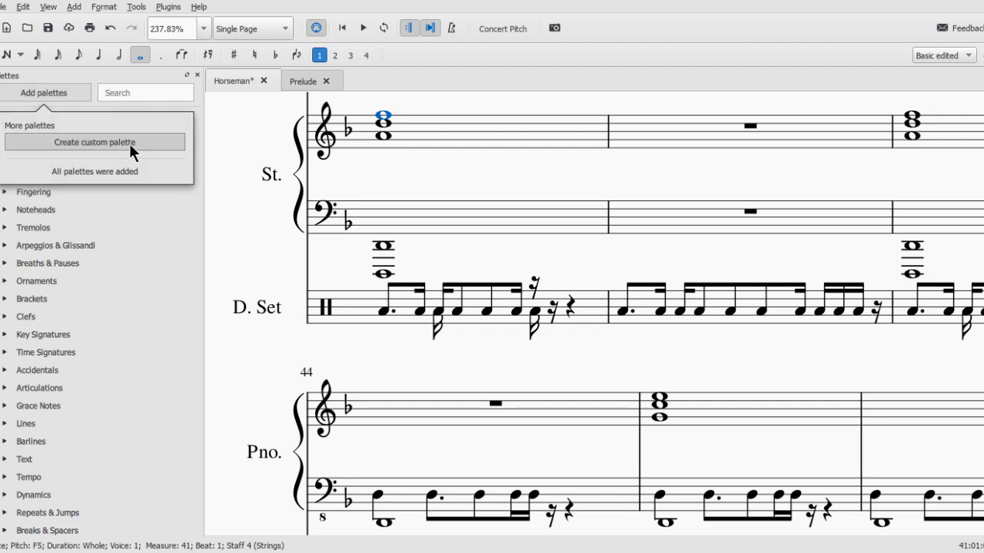
left_click(132, 226)
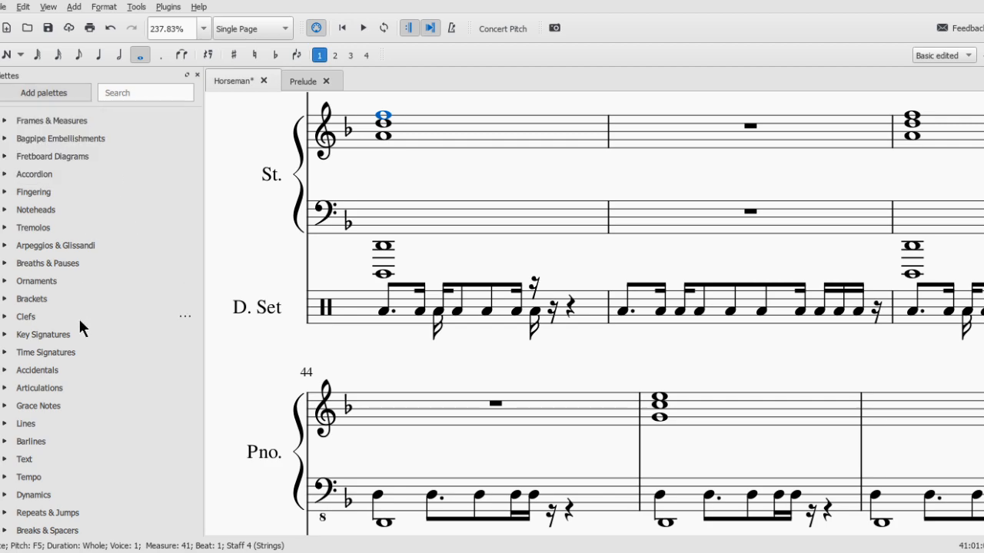
scroll(80, 319, "down", 1)
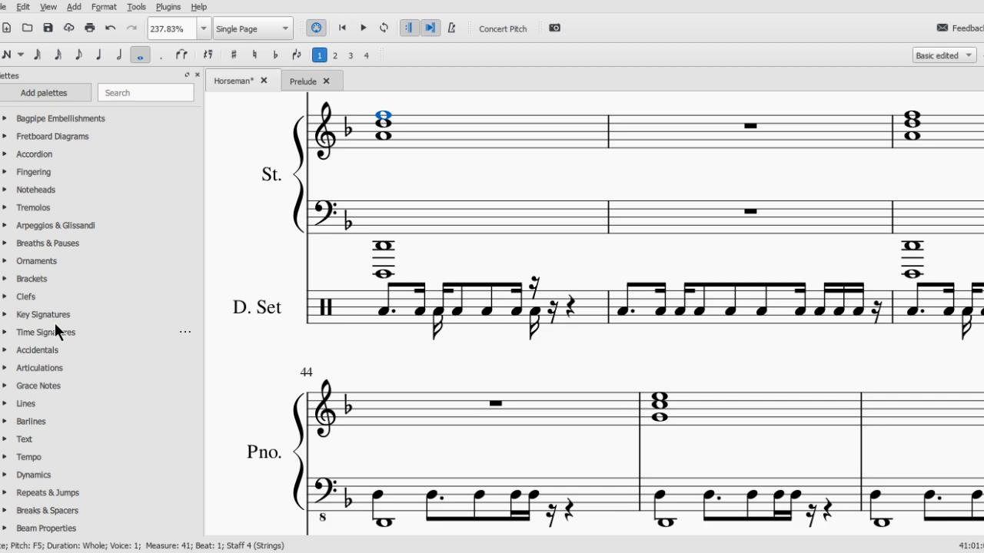
left_click(102, 475)
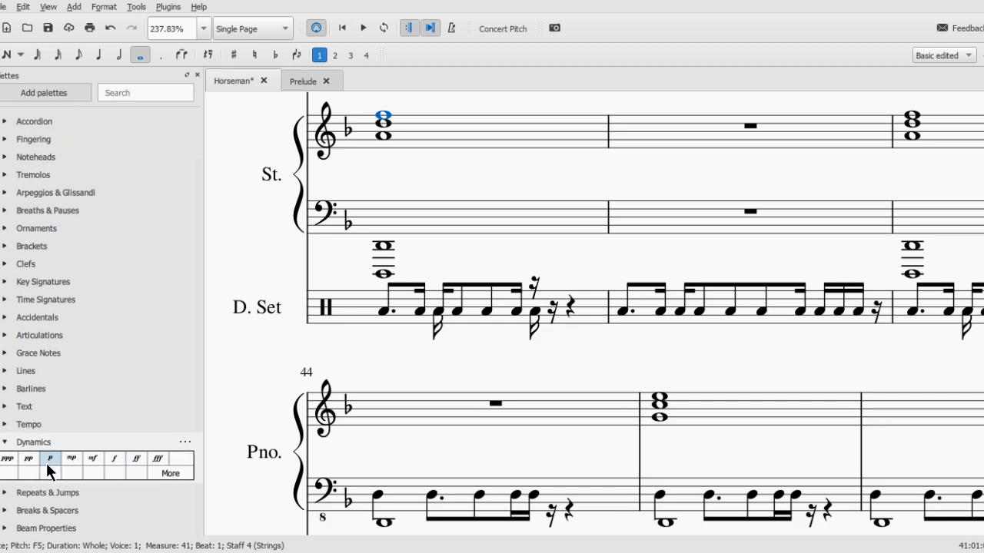
left_click(51, 458)
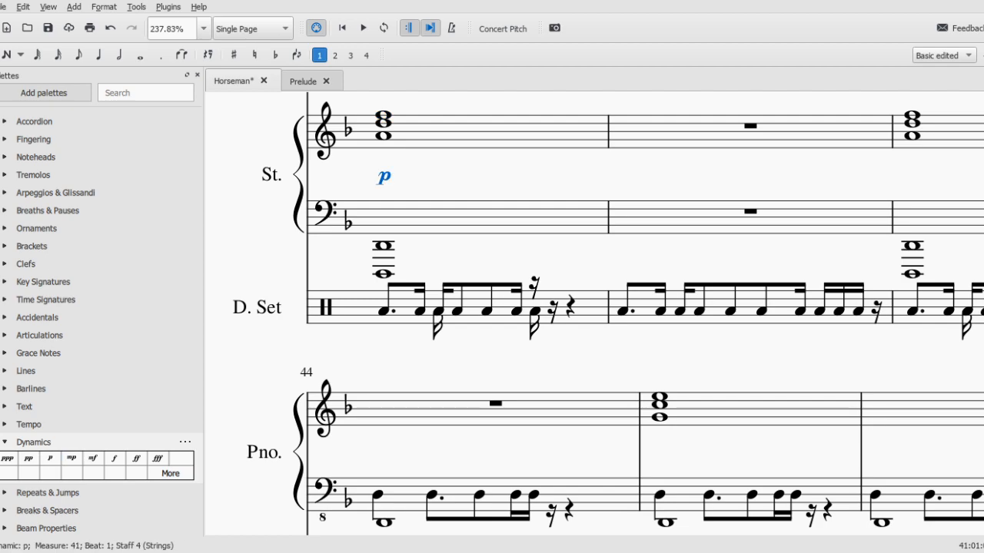
left_click(911, 136)
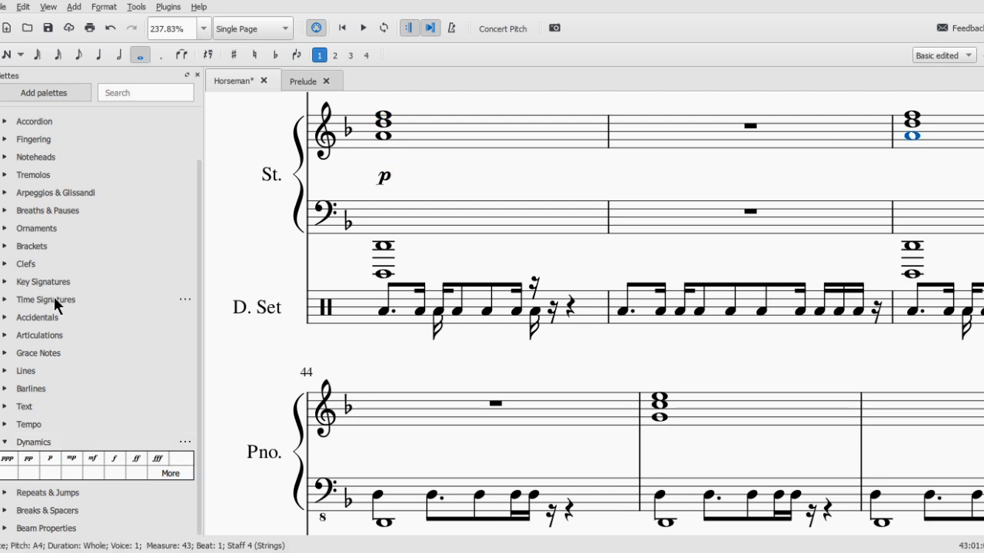
left_click(80, 457)
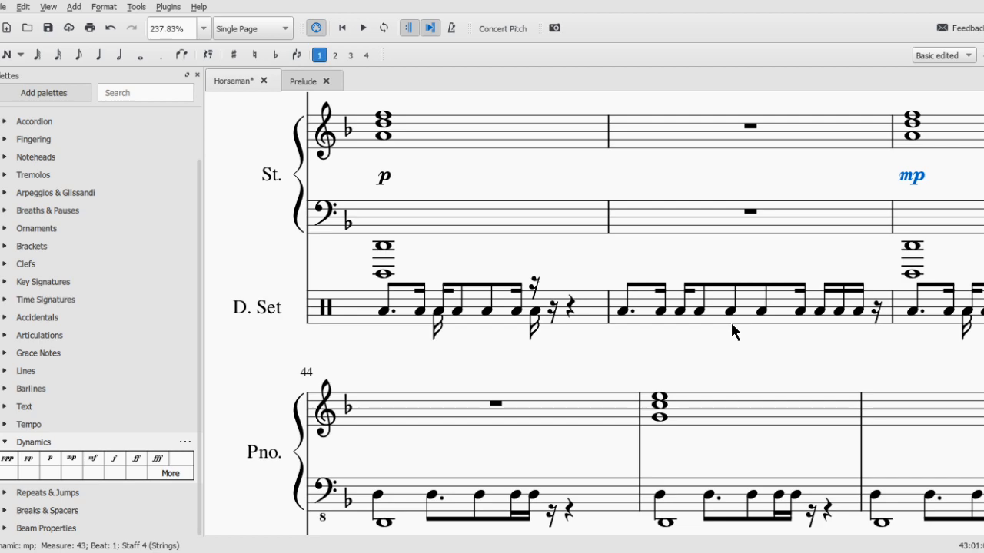
- Play back briefly from the first Drumset note of measure 40, then stop
scroll(730, 320, "down", 9, "ctrl")
scroll(604, 231, "down", 2)
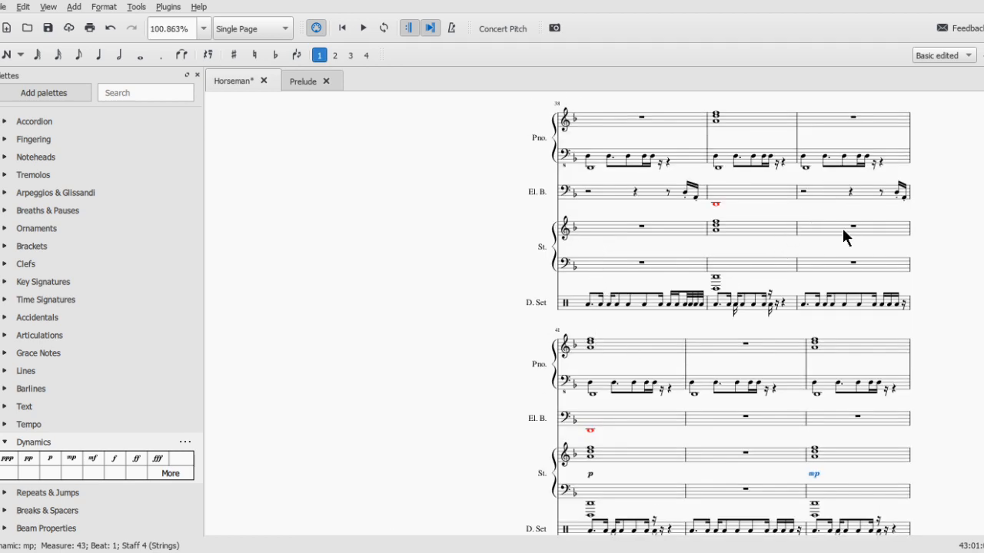
left_click(803, 305)
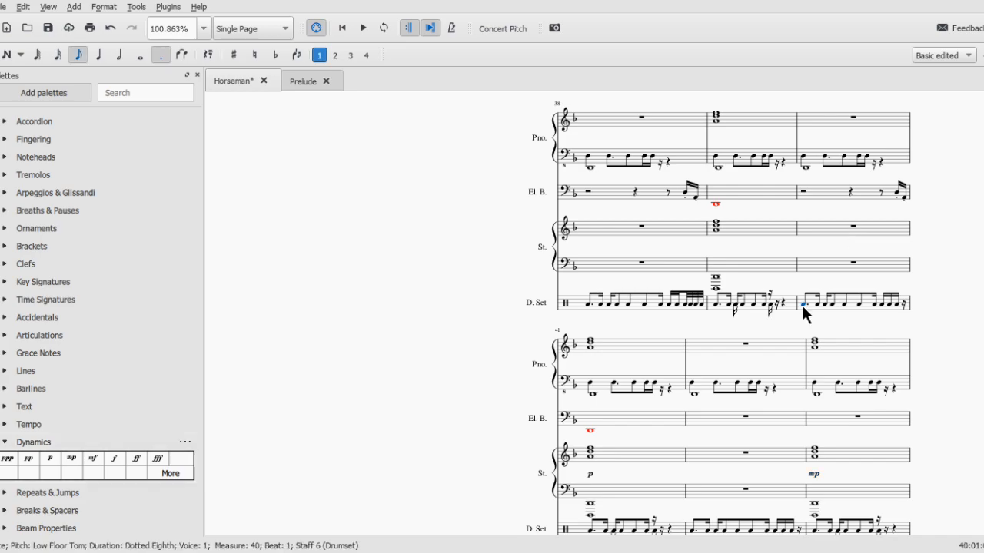
key("space")
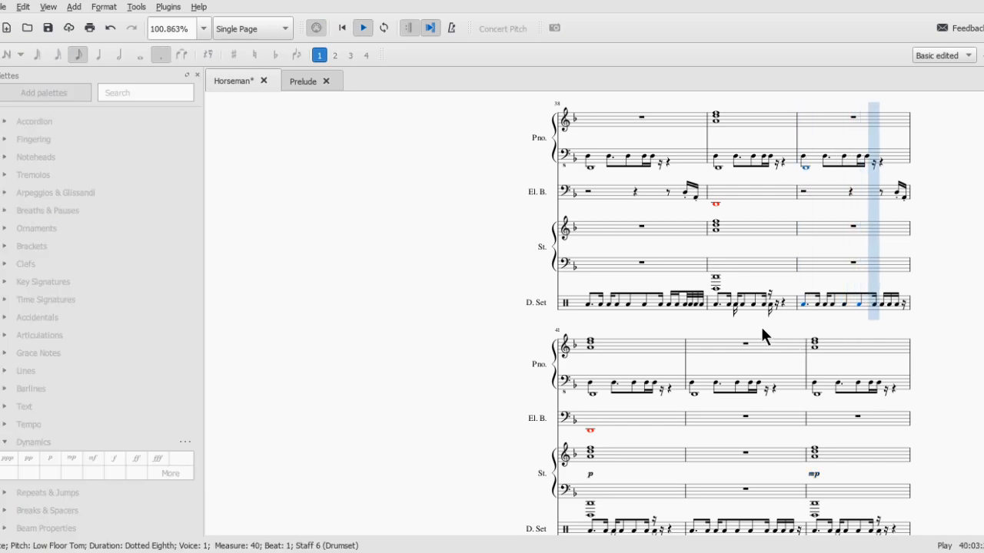
key("space")
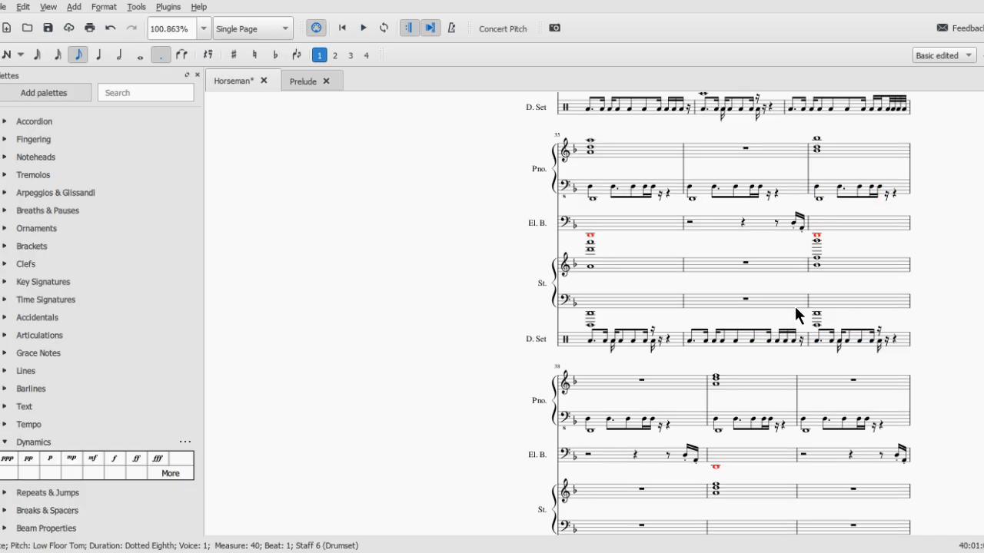
- Play back from the top Strings note of measure 37 to the end of measure 61, then stop
left_click(815, 250)
key("space")
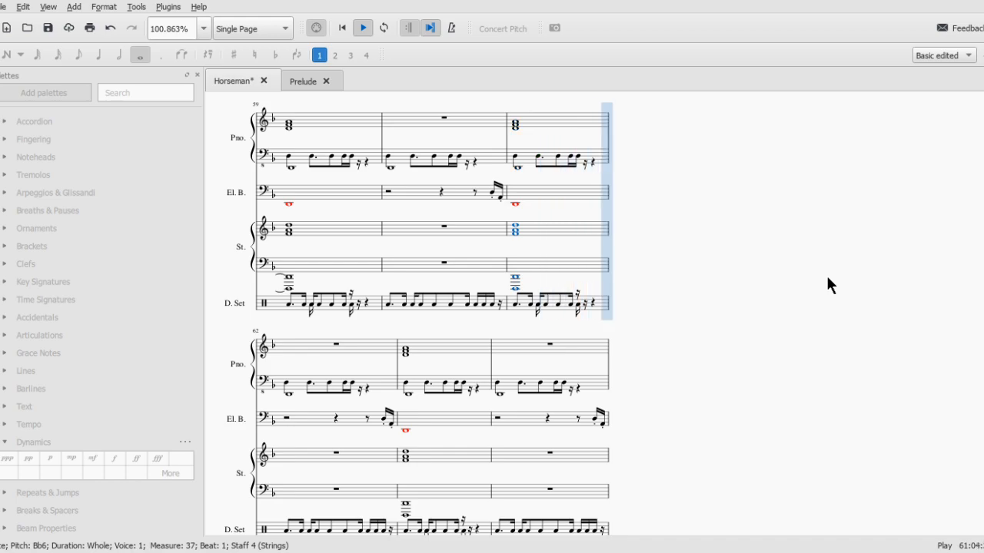
key("space")
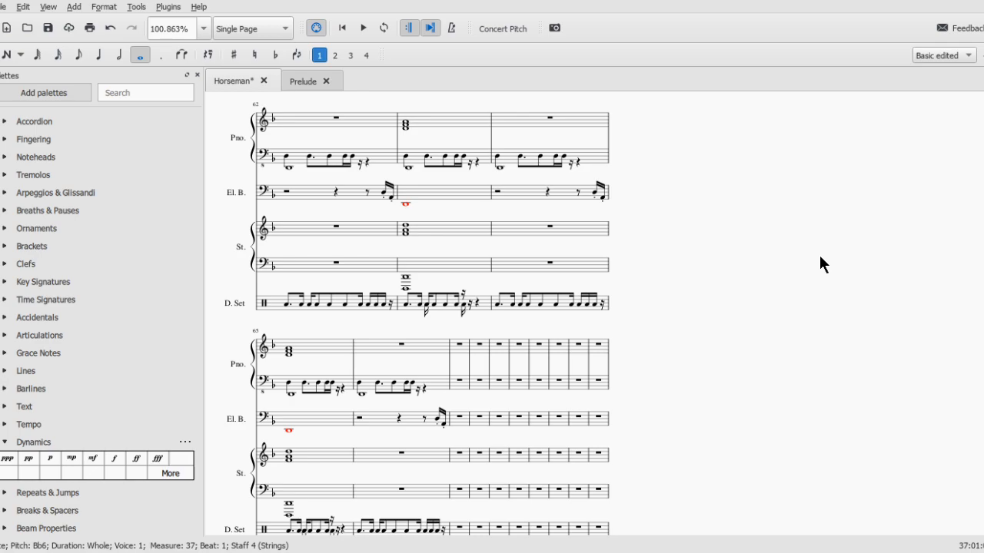
- Play back from the upper Strings chord in measure 58 into the following measures, then stop
scroll(714, 340, "up", 5)
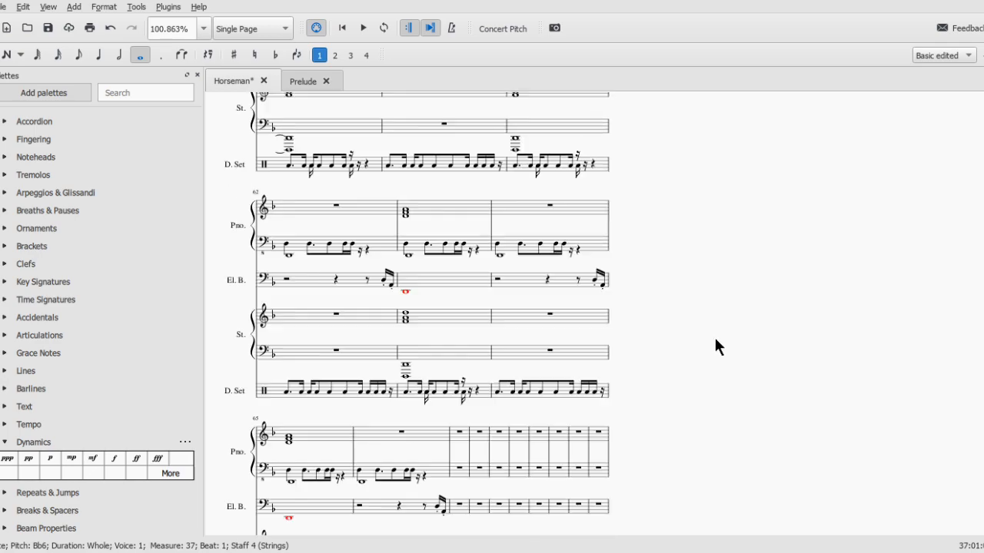
scroll(691, 351, "up", 3)
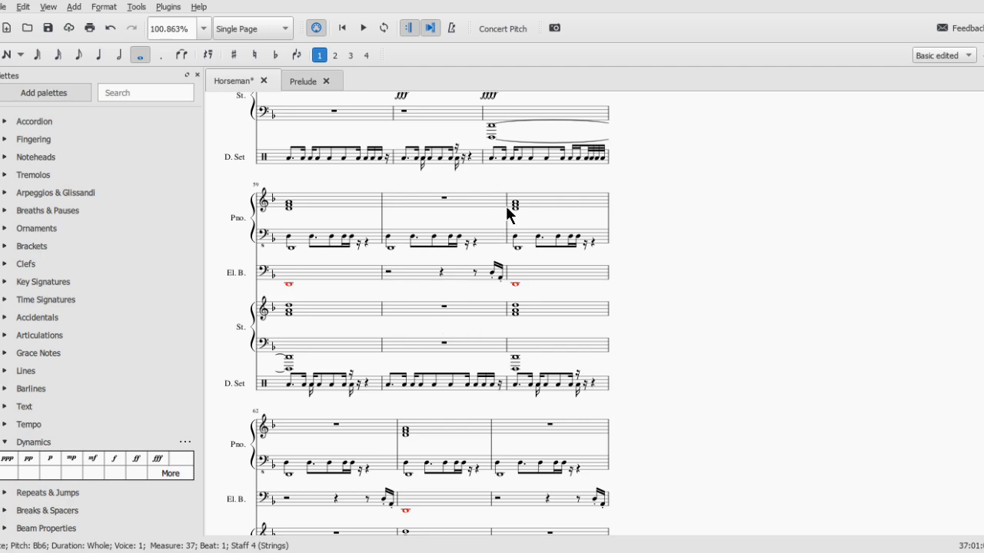
scroll(496, 220, "up", 4)
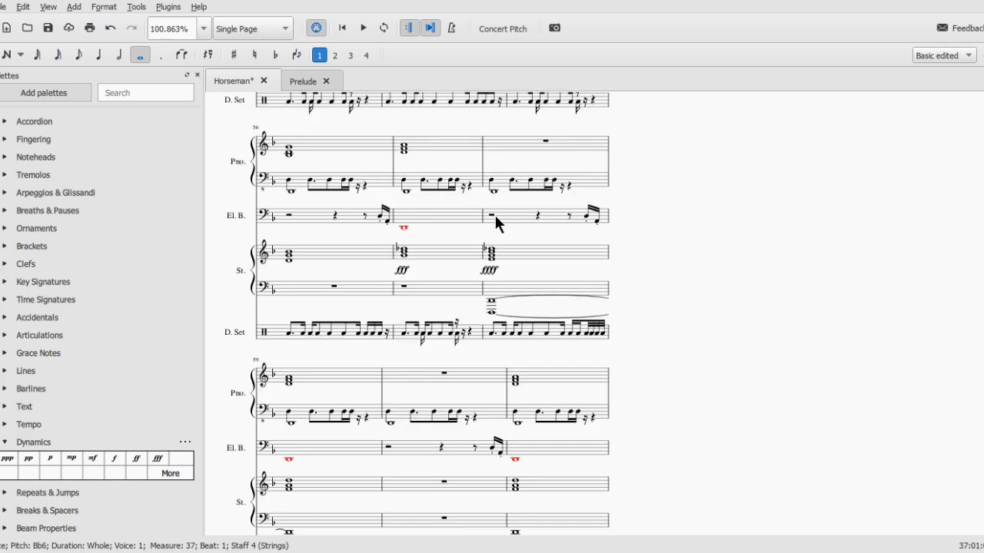
left_click(489, 254)
key("space")
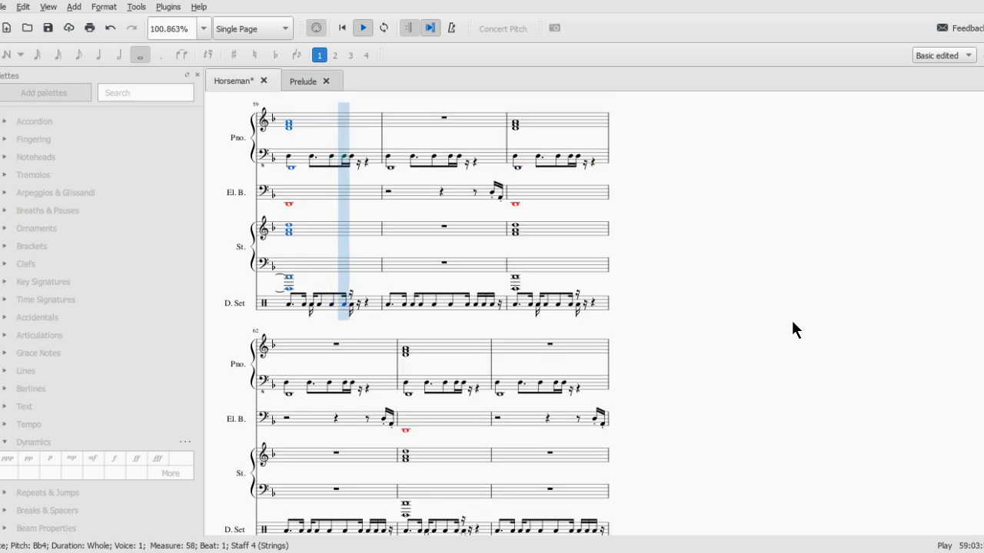
key("space")
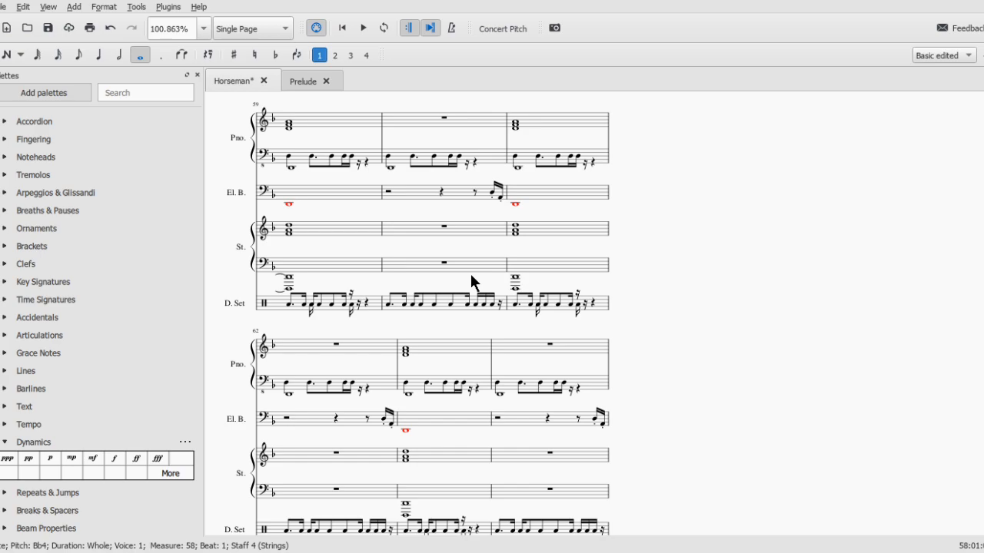
- Compare the chords on the upper Piano and upper Strings staves of measure 59 by selecting each measure in turn
left_click(420, 241)
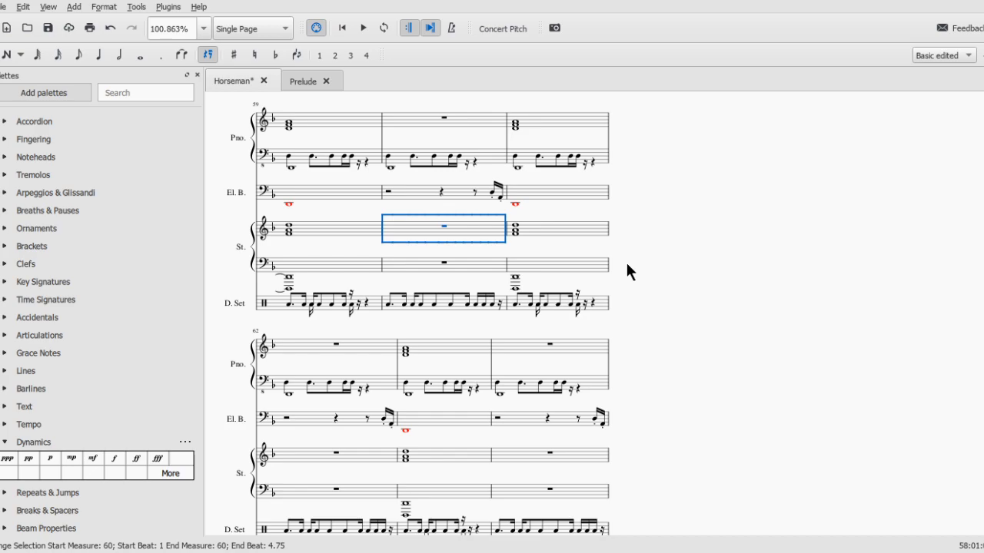
left_click(330, 125)
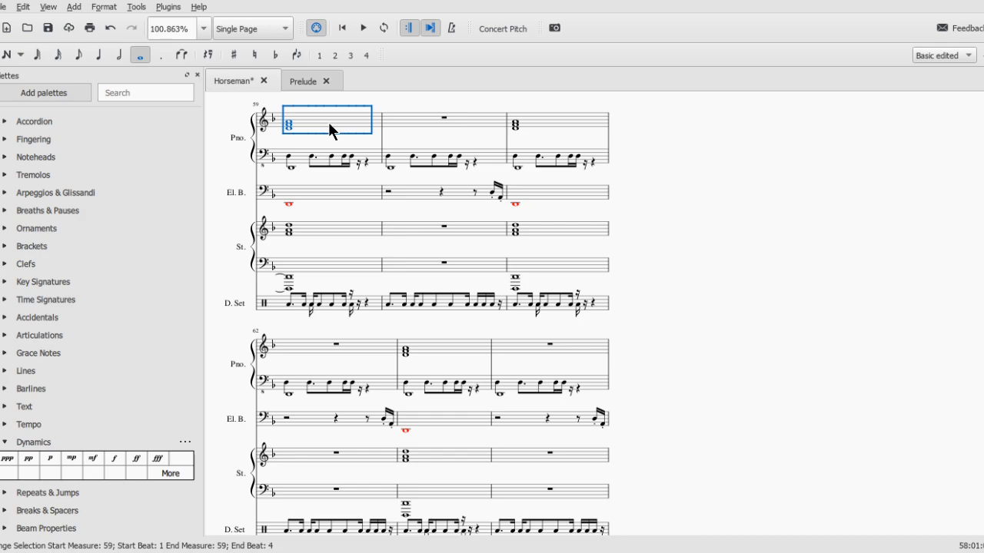
left_click(322, 234)
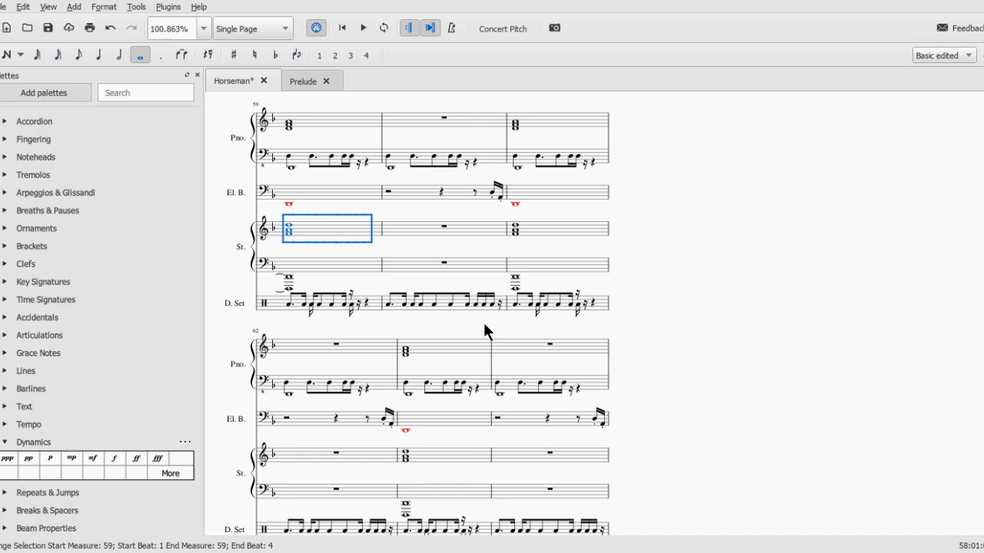
left_click(349, 129)
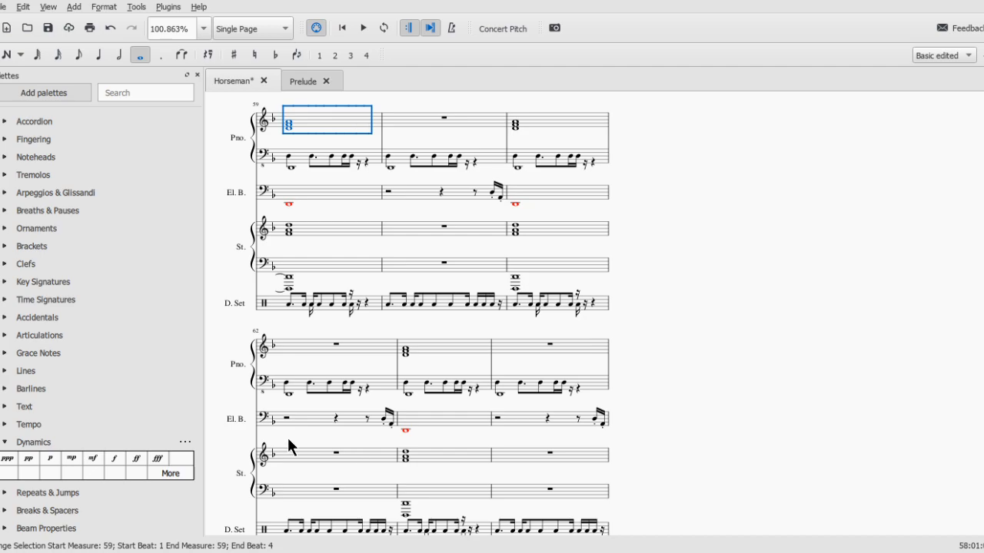
left_click(302, 234)
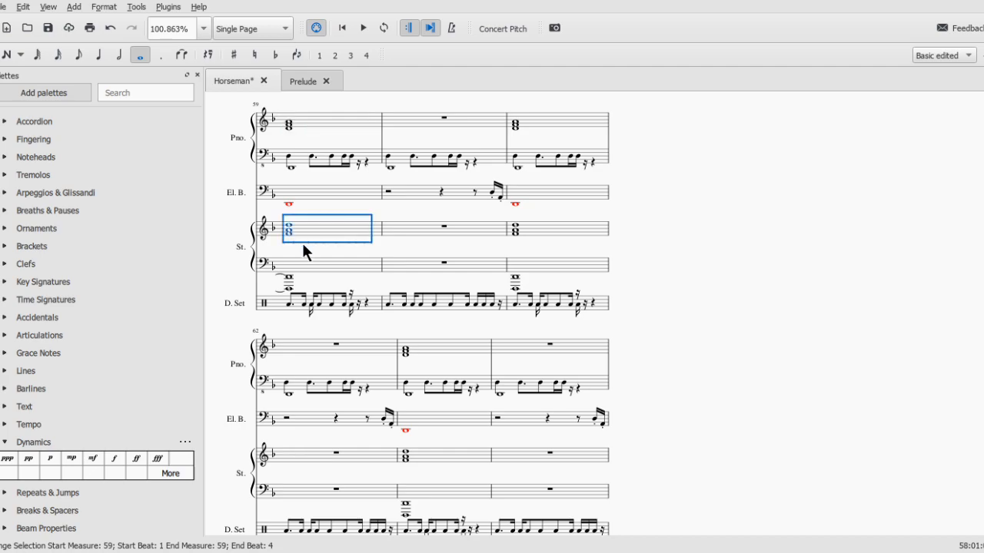
left_click(355, 132)
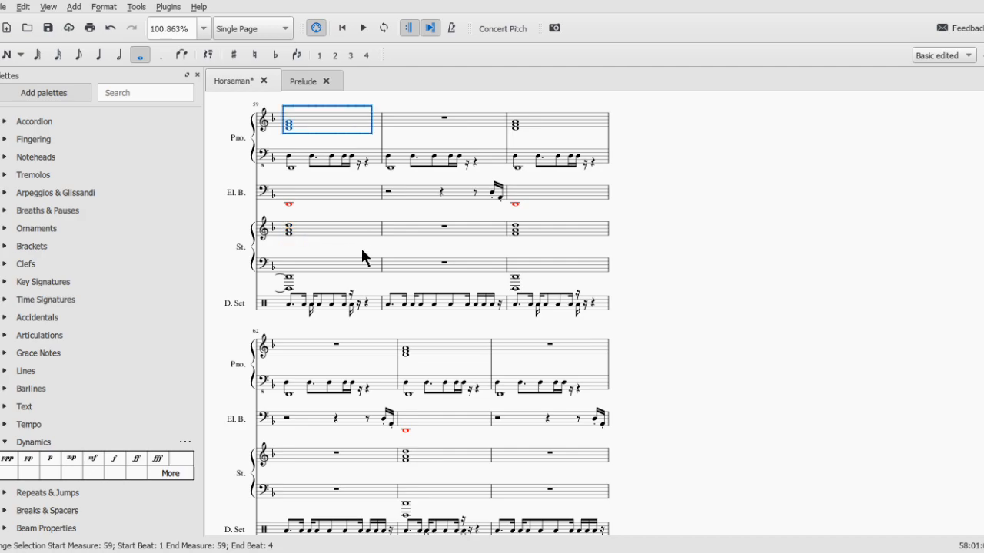
left_click(334, 241)
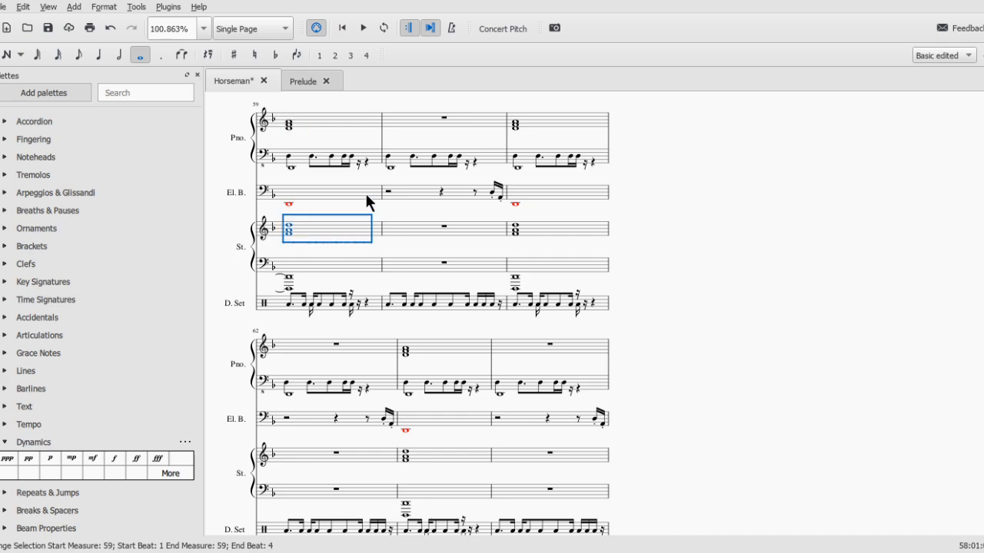
key("Escape")
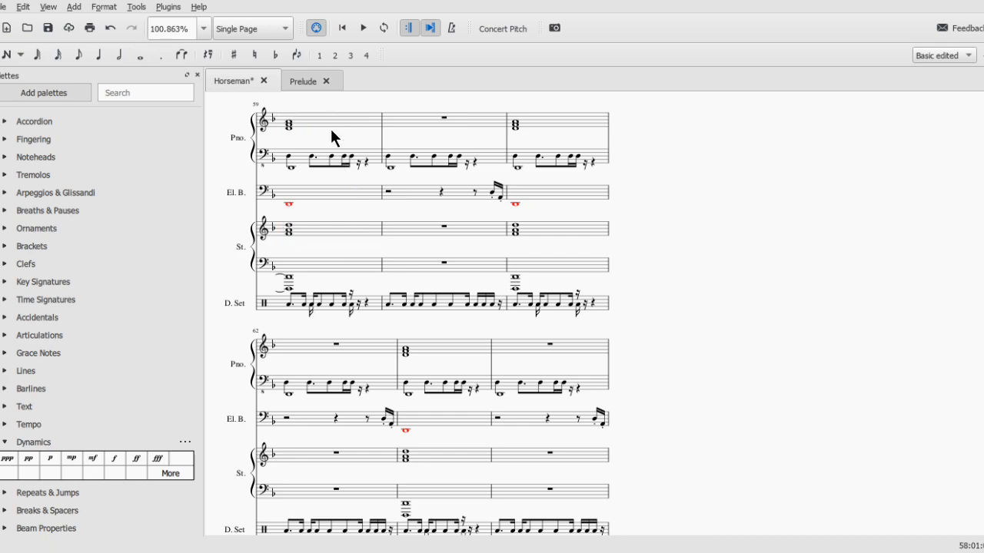
left_click(332, 134)
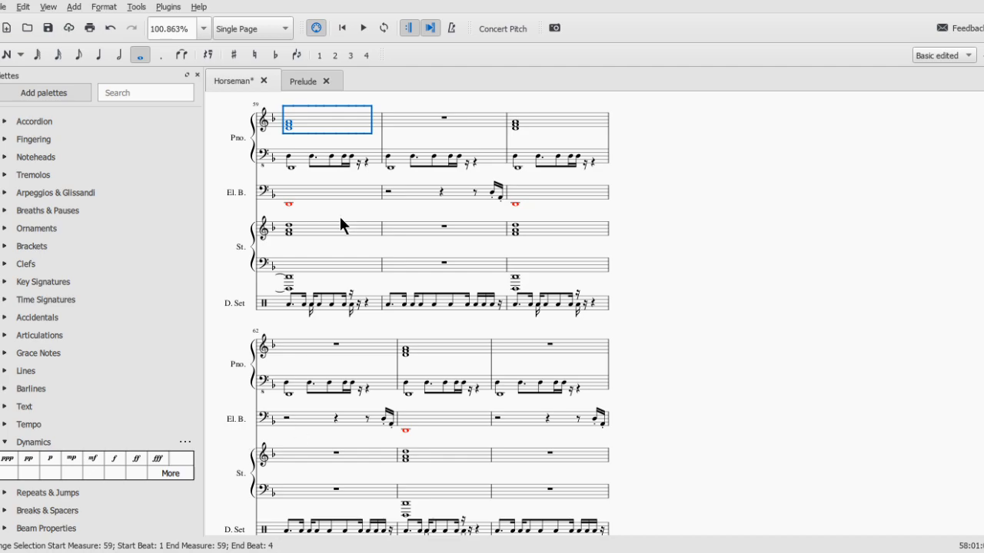
key("Escape")
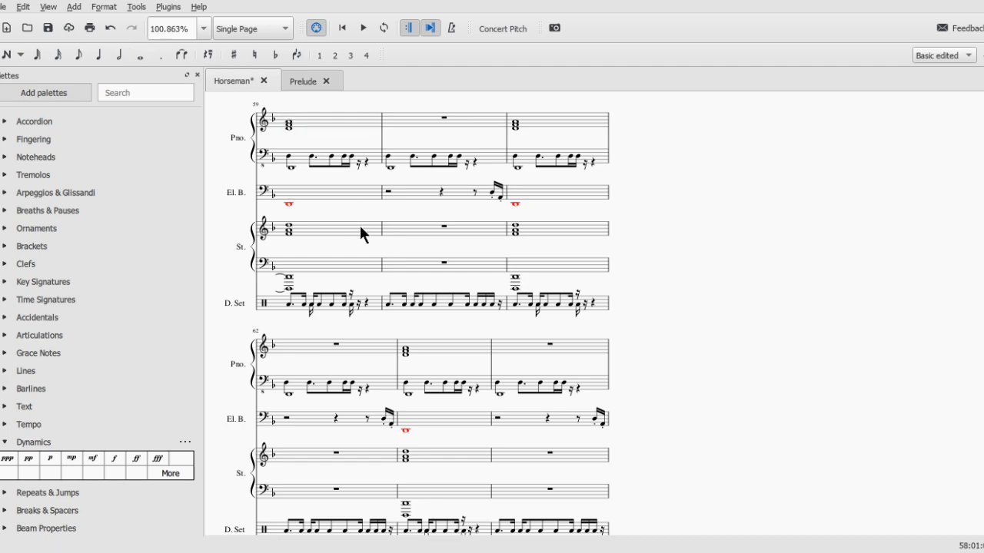
left_click(360, 233)
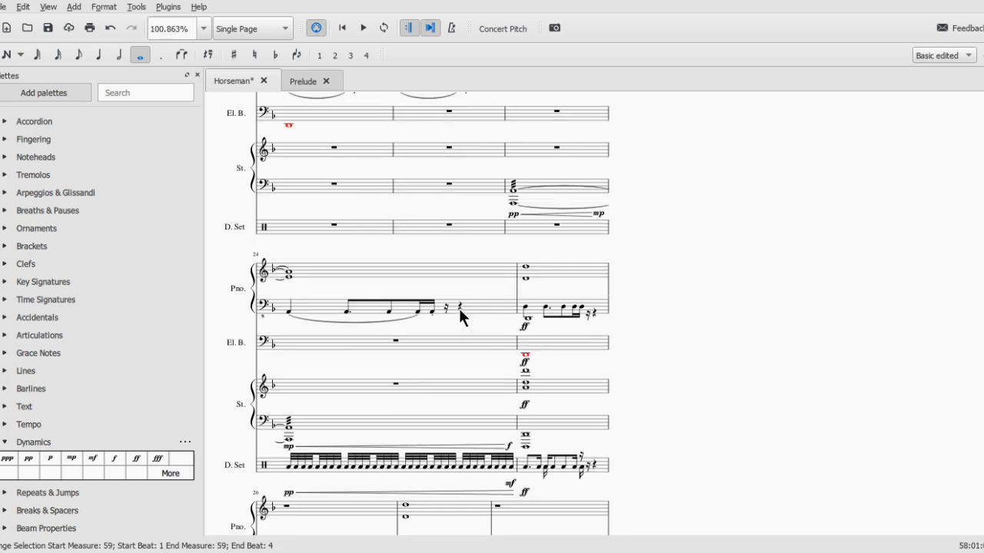
- Examine measure 9 up close by selecting its upper Piano, Electric Bass and lower Strings staves in turn
scroll(312, 270, "up", 5, "ctrl")
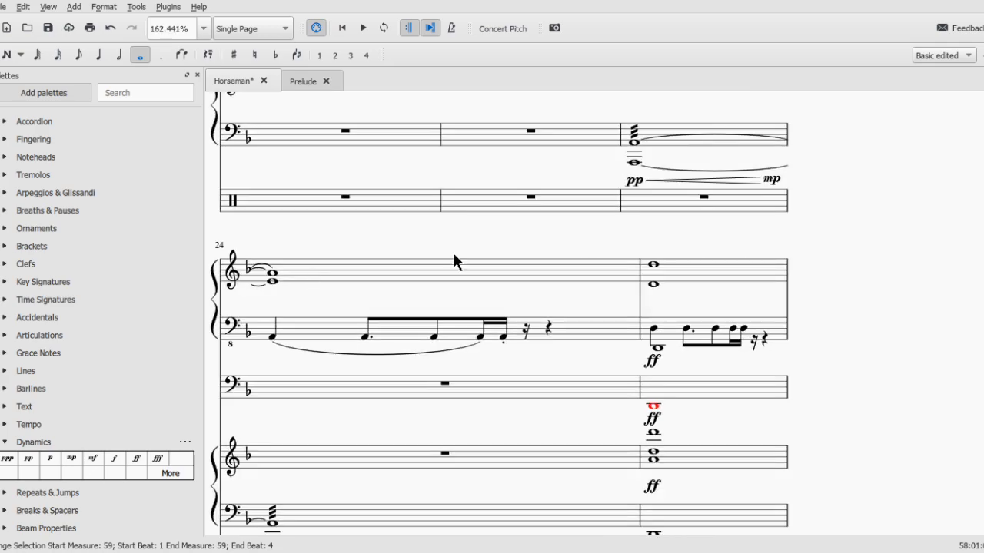
left_click_drag(453, 254, 545, 251)
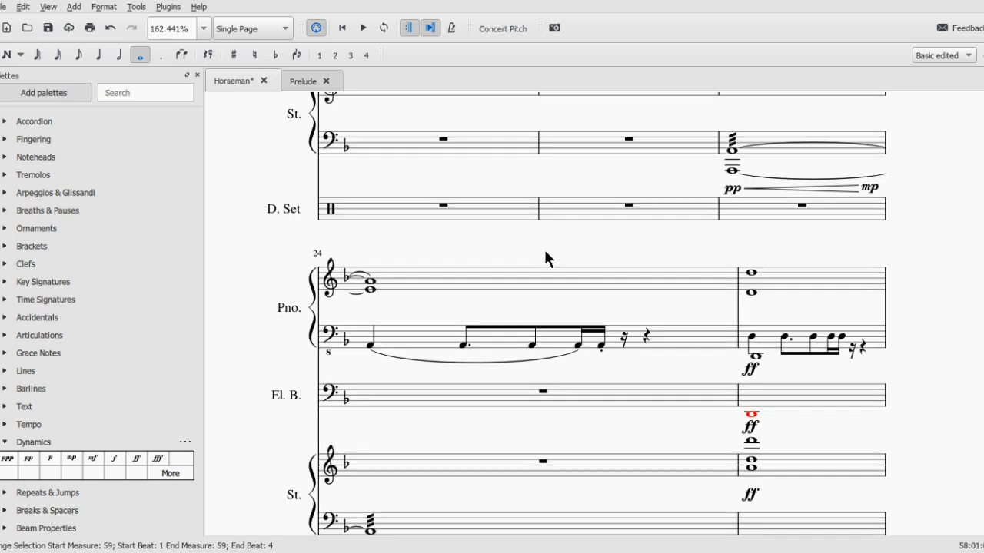
scroll(544, 247, "up", 10)
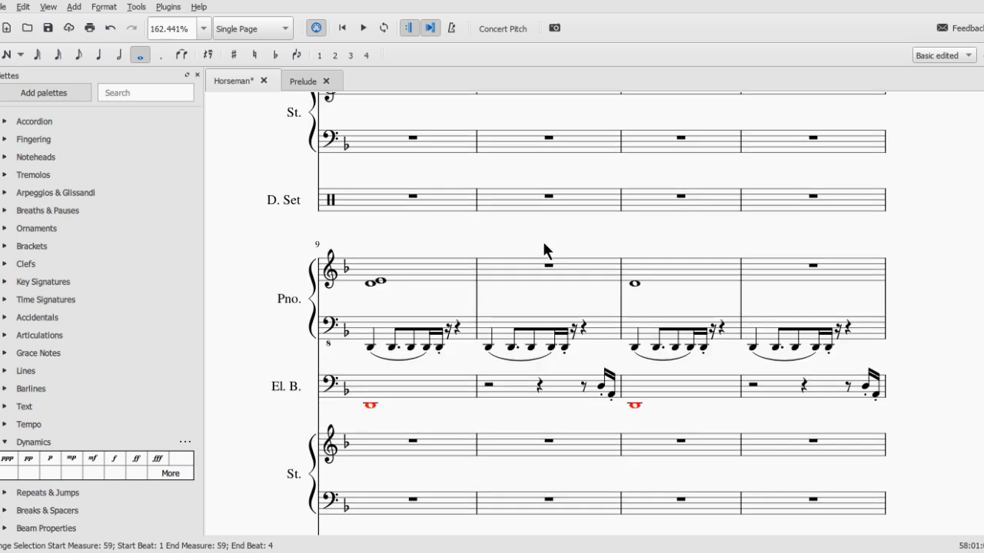
left_click(391, 265)
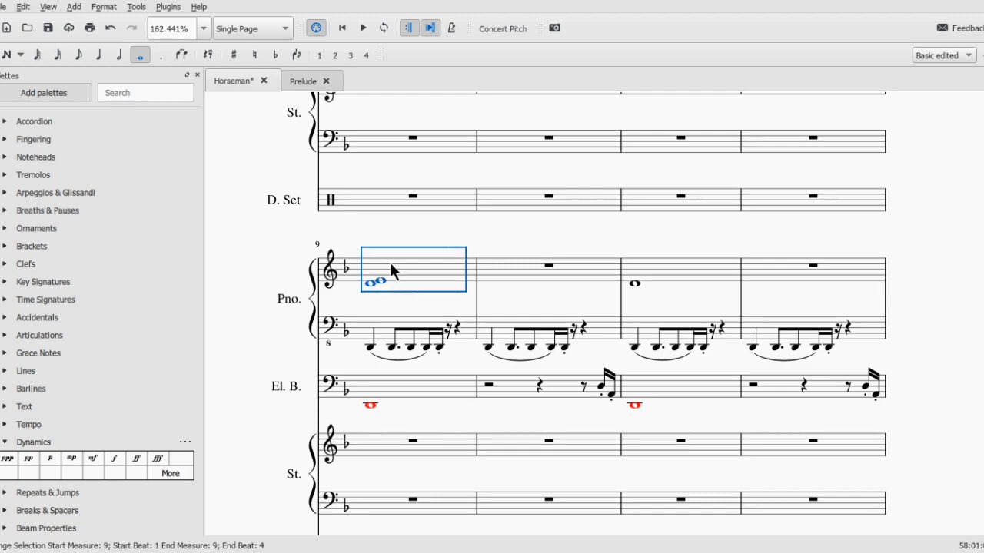
left_click(398, 390)
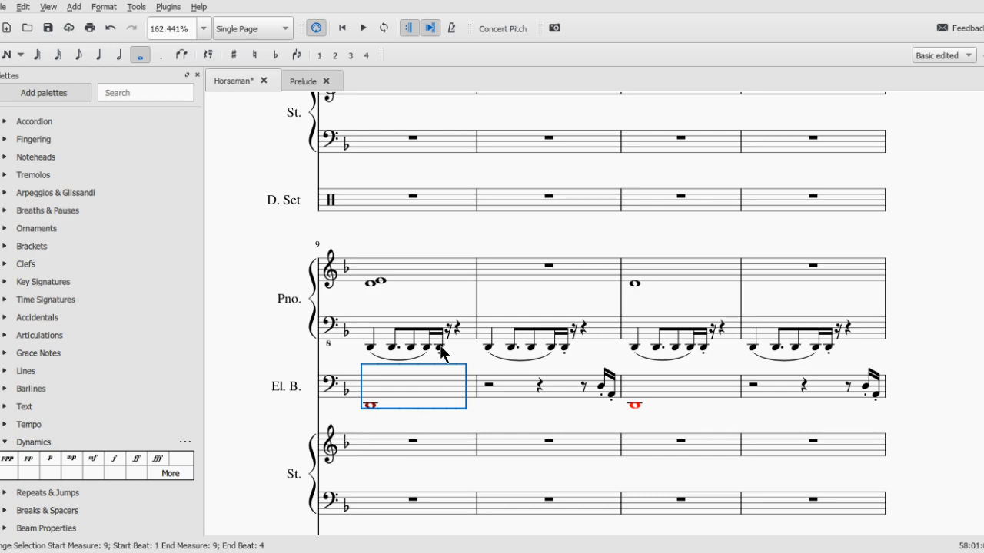
scroll(442, 384, "down", 2)
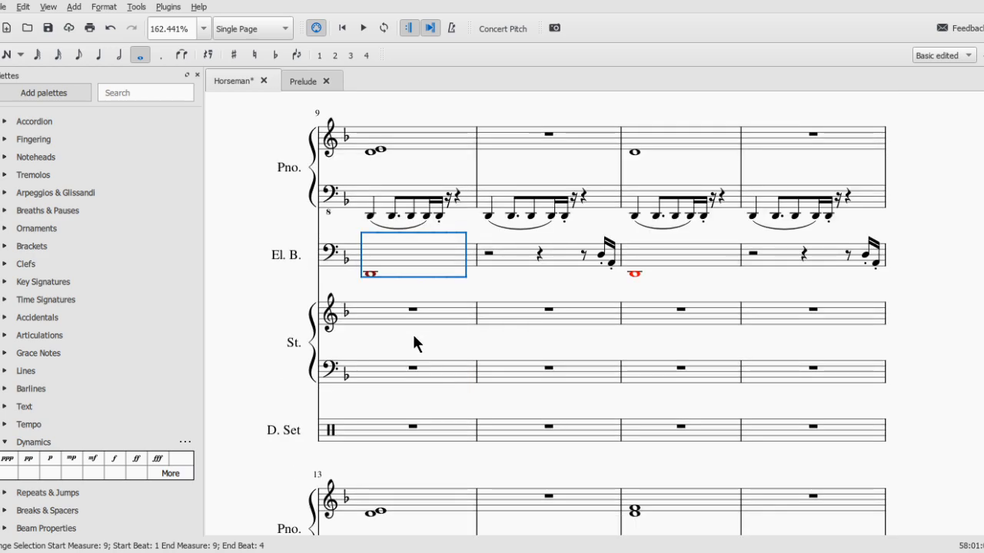
left_click(424, 381)
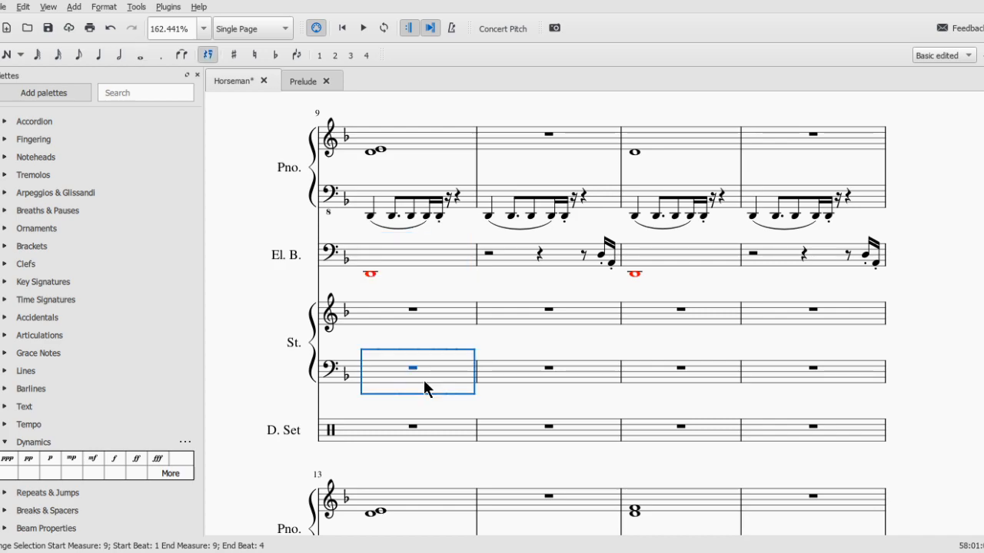
- Look through the rest of the score to its empty closing measures, and select the F4 Piano note in measure 65
scroll(424, 381, "down", 20)
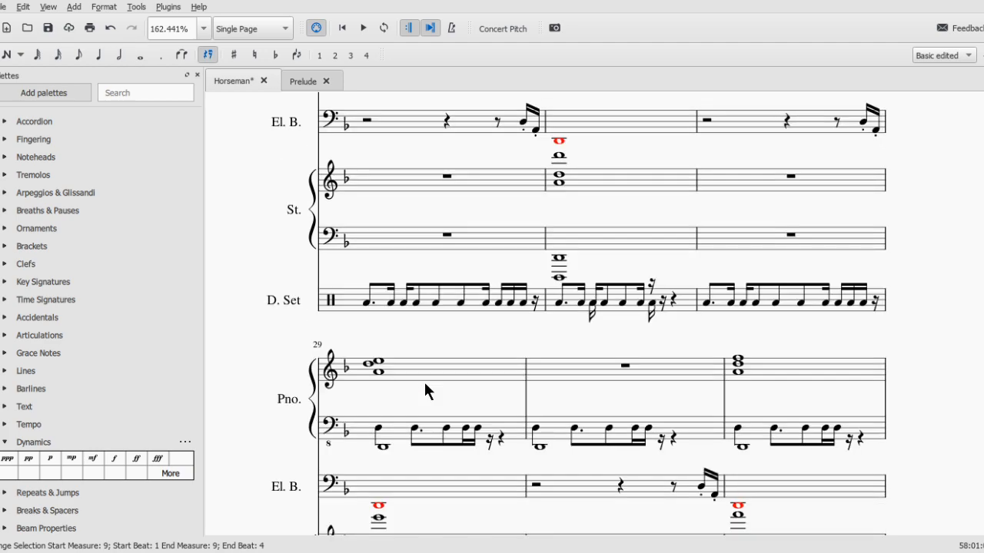
scroll(425, 385, "down", 15)
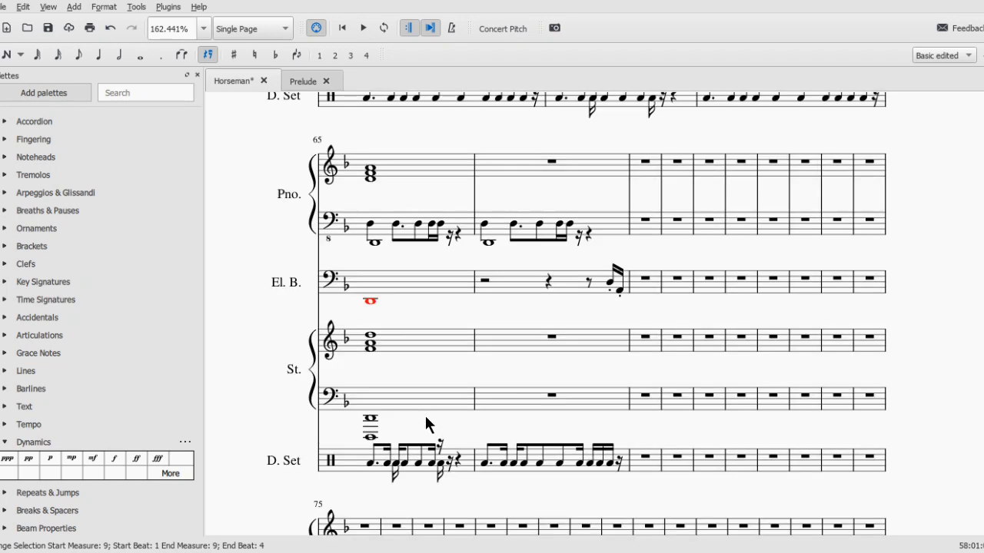
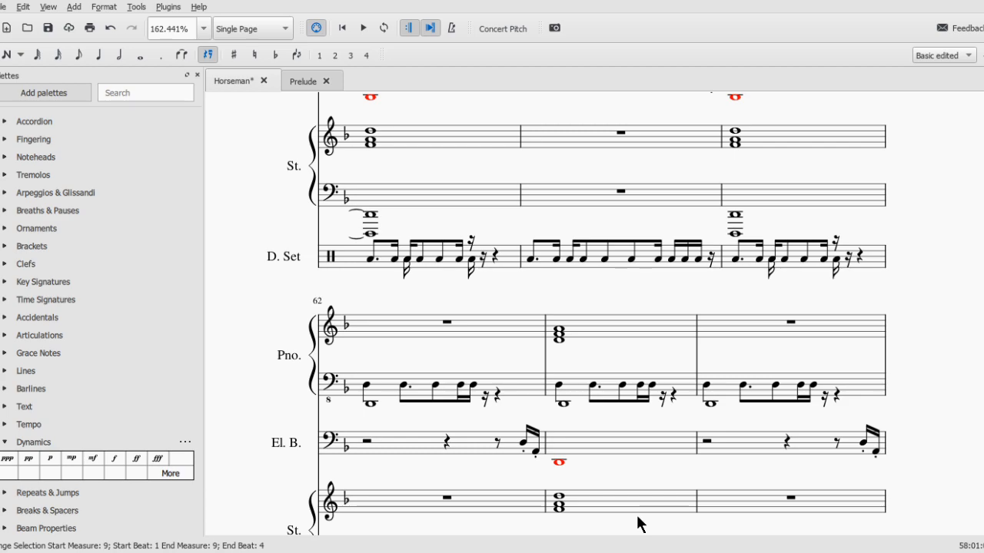
scroll(589, 351, "left", 2)
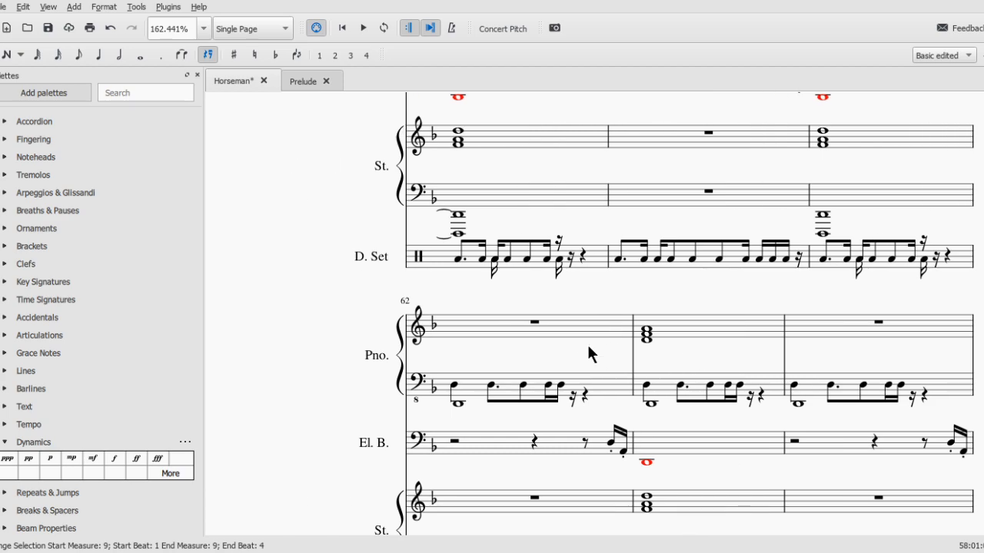
scroll(584, 354, "down", 6, "ctrl")
scroll(578, 323, "up", 5)
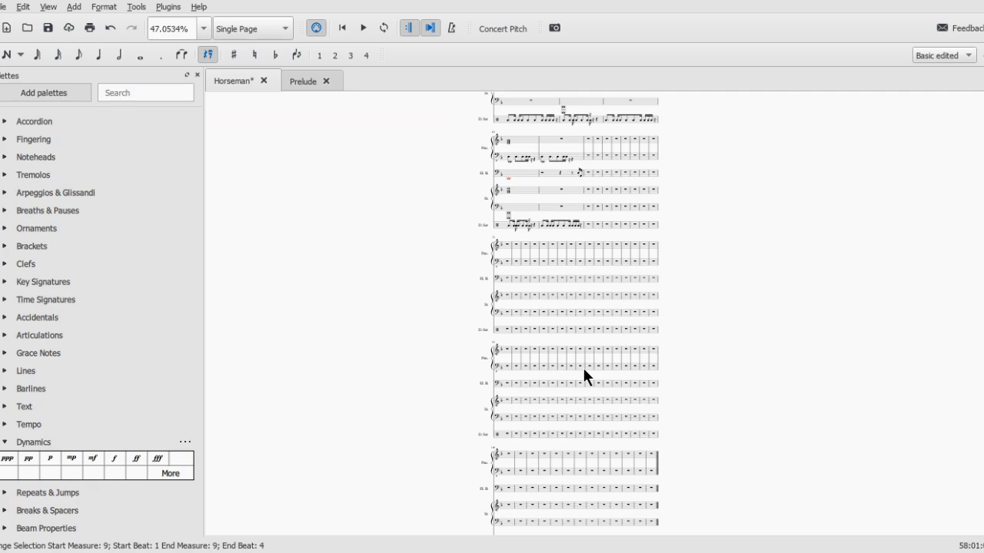
scroll(572, 271, "up", 4, "ctrl")
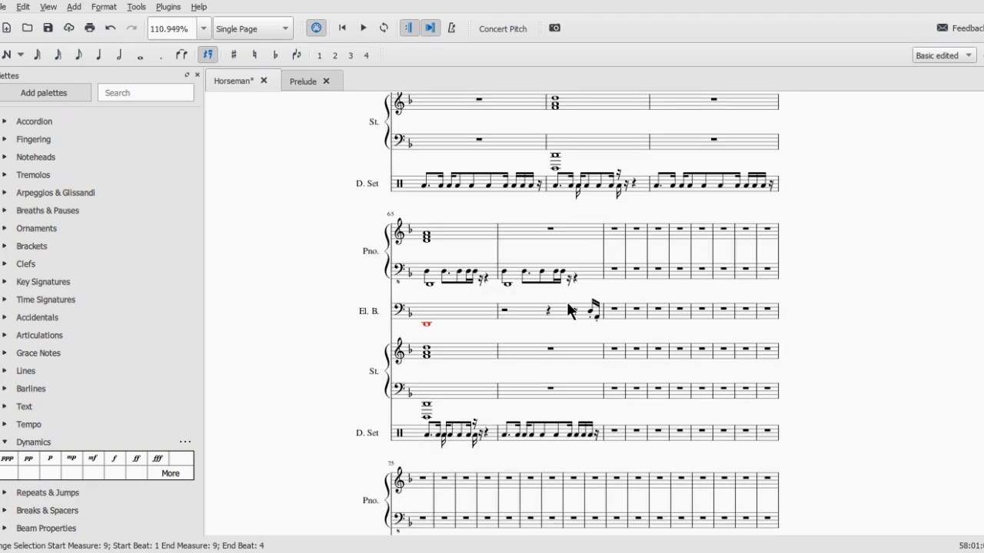
left_click(426, 238)
- Play back from the Db5 Strings note in measure 57, stop, and view measures 62 to 65
scroll(550, 298, "up", 13)
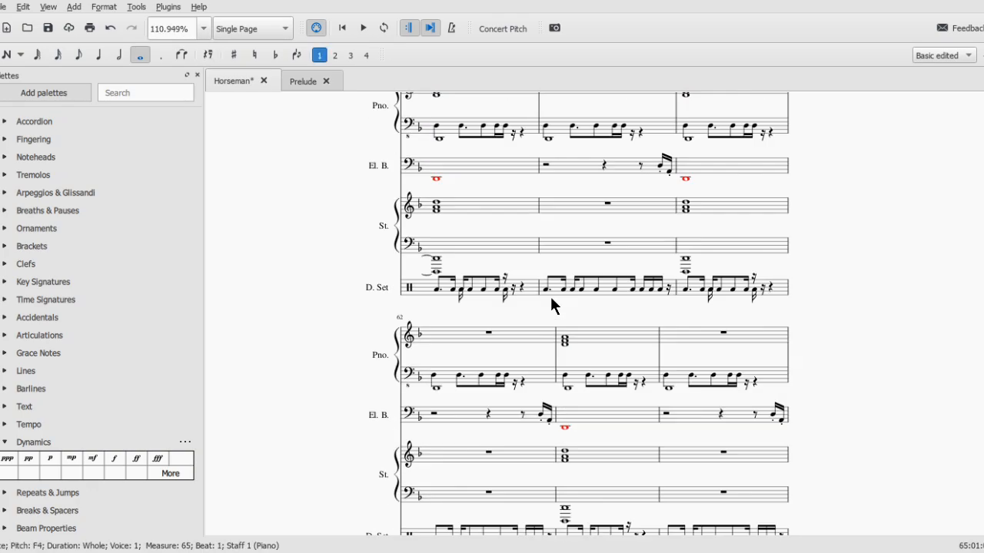
scroll(554, 298, "up", 3)
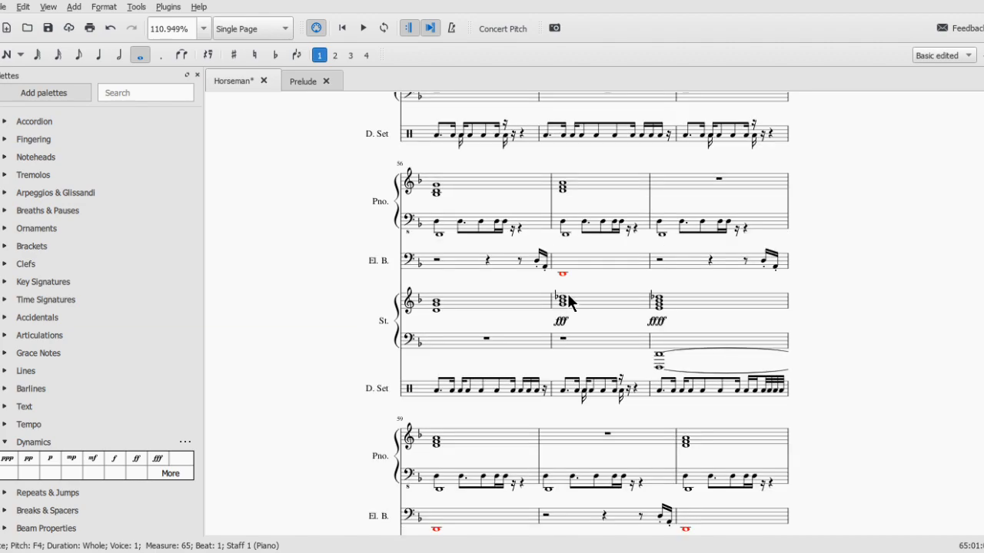
left_click(569, 302)
key("space")
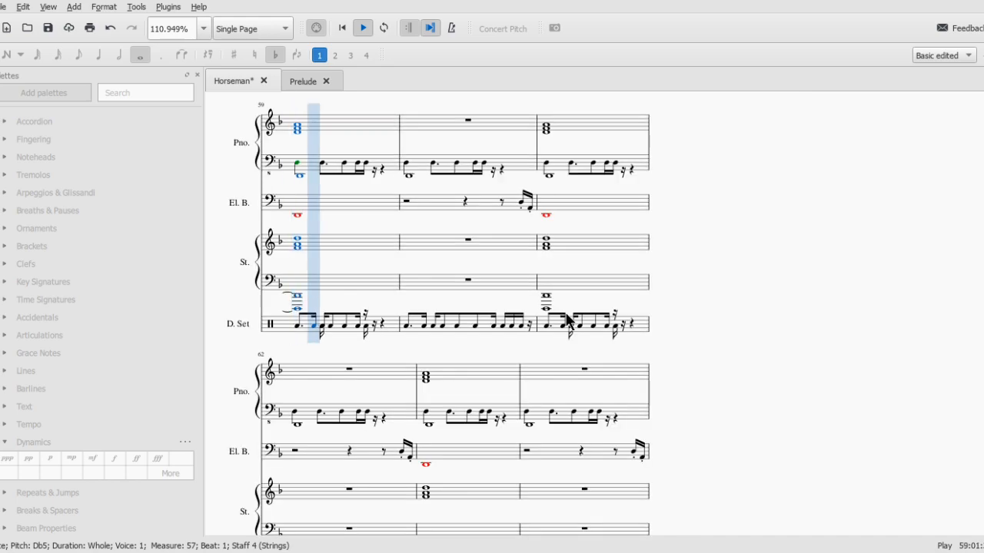
key("space")
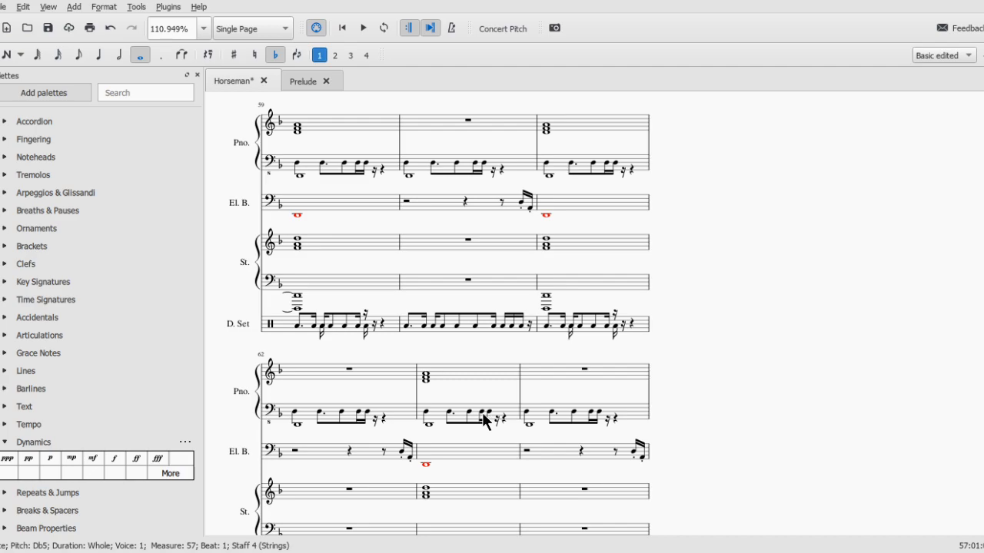
scroll(483, 421, "down", 3)
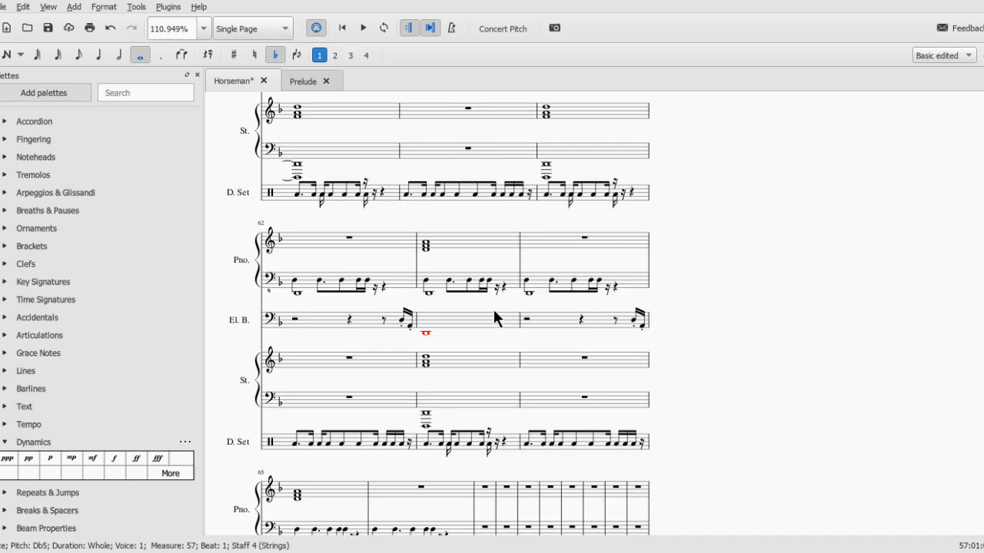
scroll(493, 313, "down", 1)
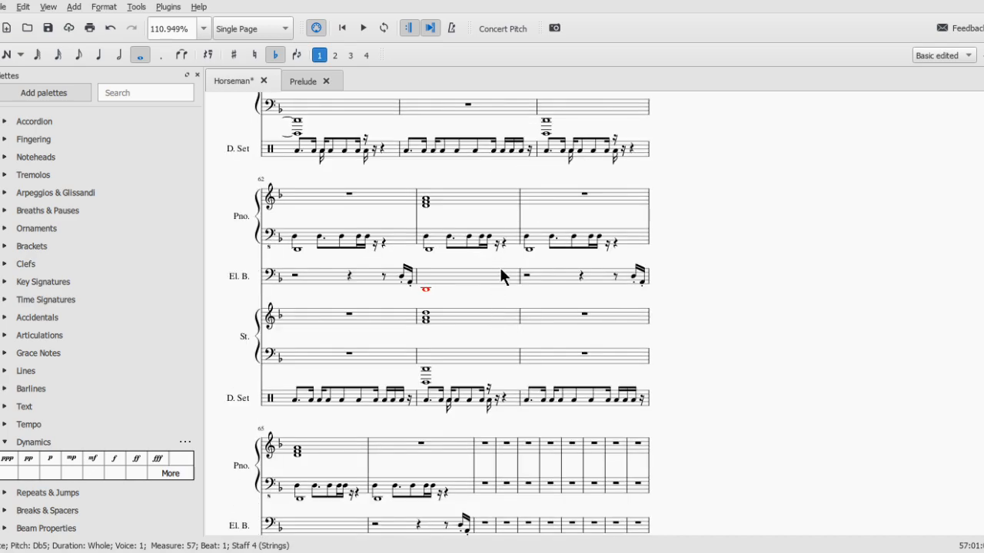
- Change the top note of the upper Piano chord in measure 65 to Bb4
scroll(298, 280, "down", 3)
left_click(299, 281)
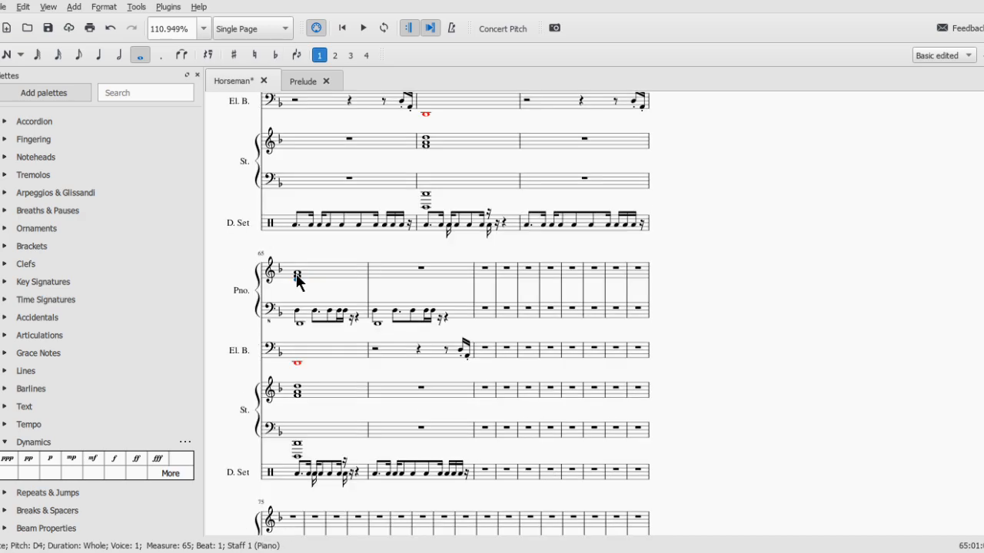
left_click(298, 276)
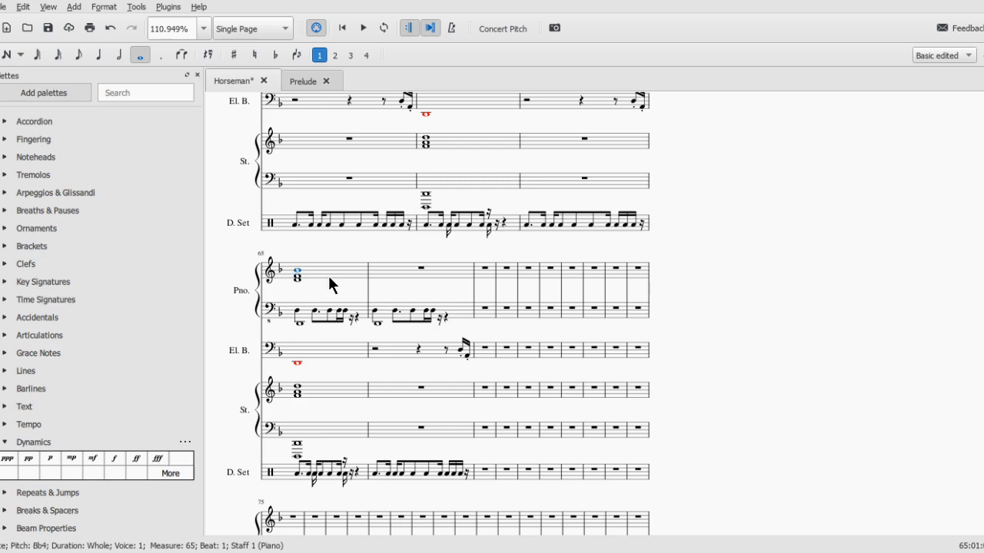
- Try to enter whole-note chords in measures 66 and 67 of the upper Piano staff
left_click(375, 281)
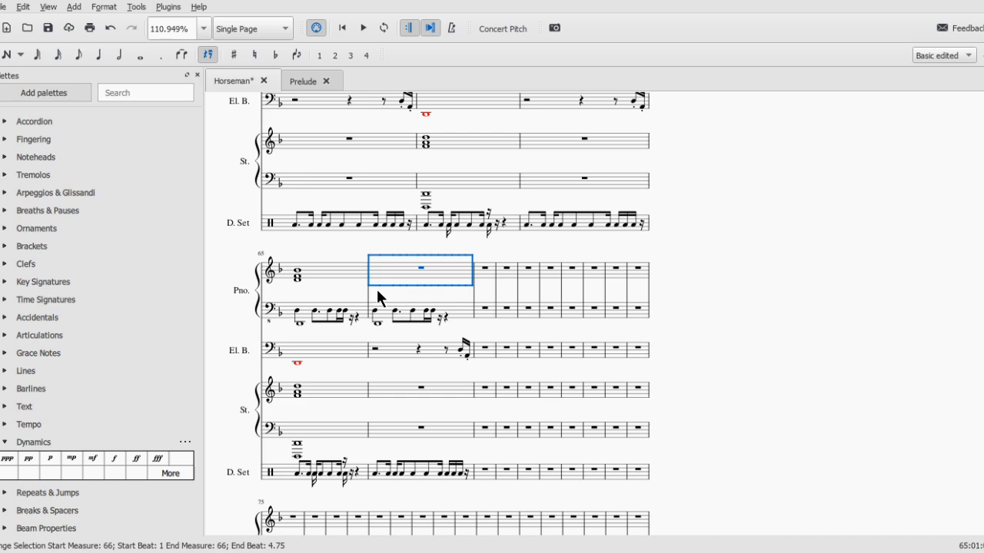
key("n")
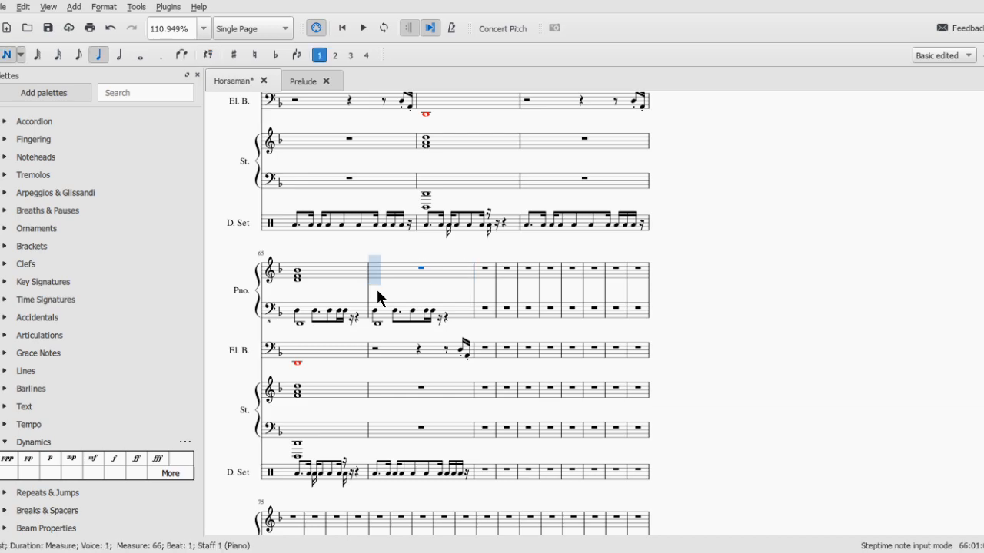
key("7")
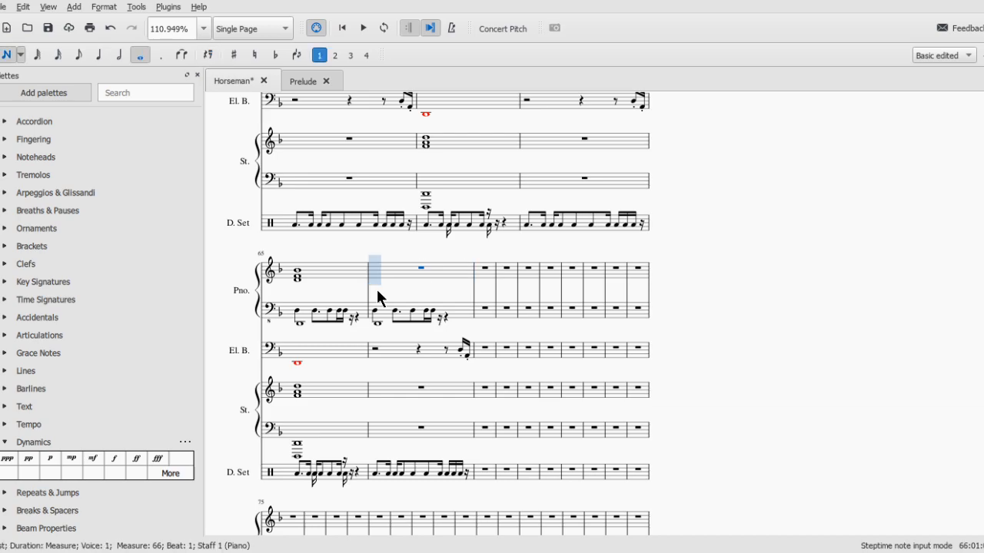
left_click(377, 289)
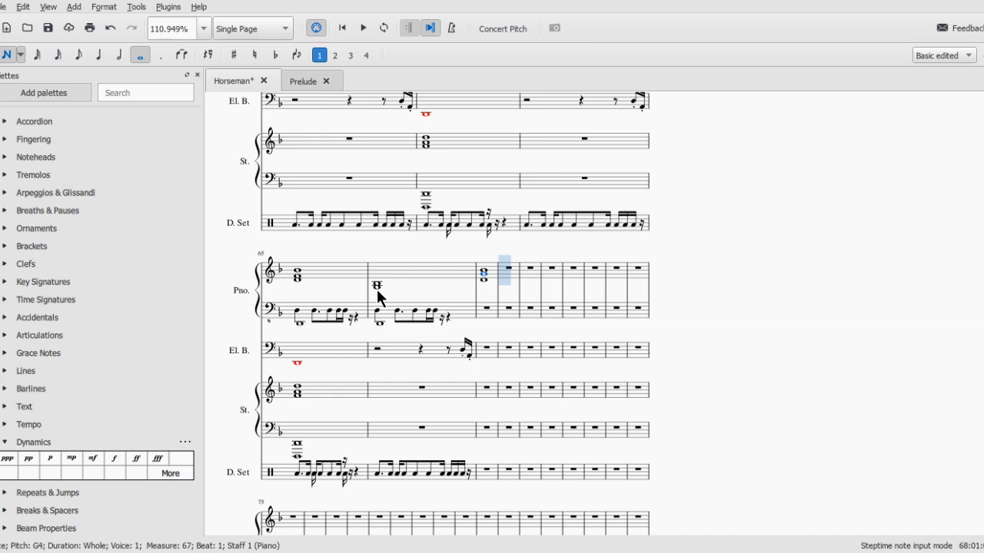
- Try to enter a dotted-half chord and quarter-note D4 in Piano measure 68 and a whole-note C#4, E4 and A4 chord in measure 69
key("6")
key("period")
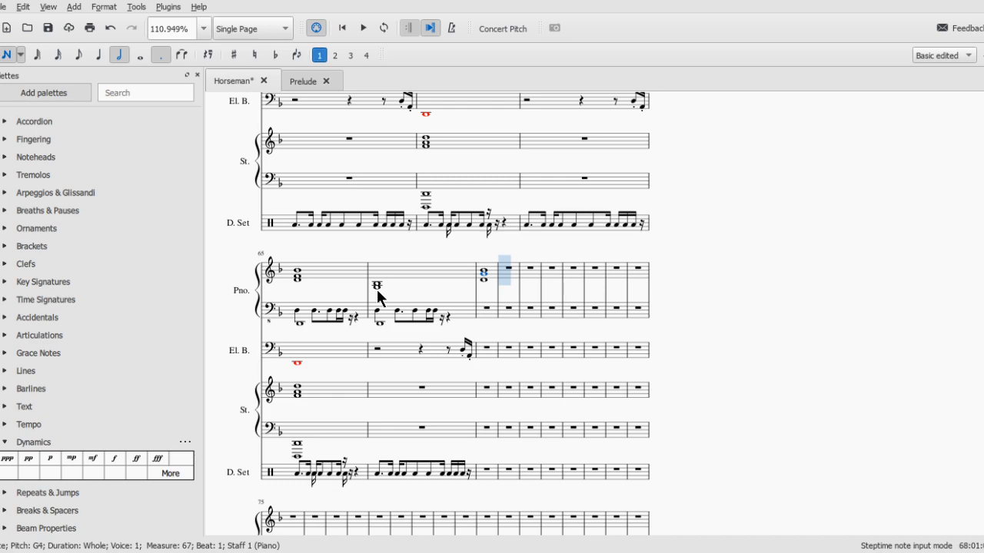
key("a")
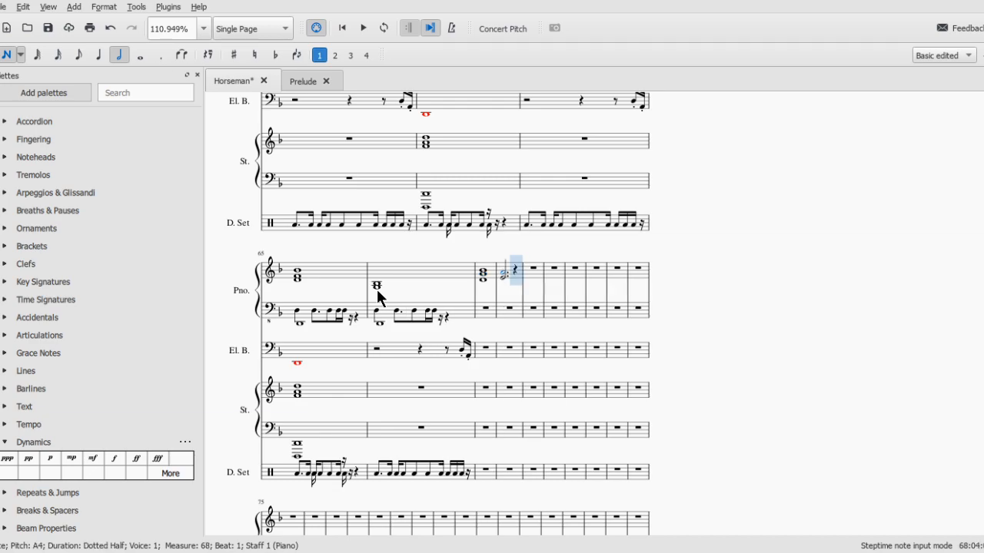
key("5")
key("d")
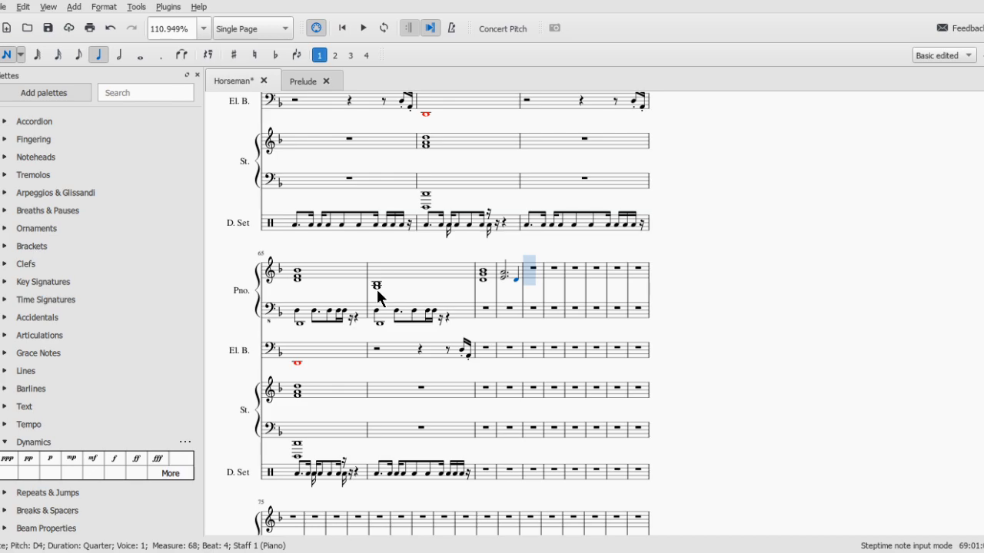
key("7")
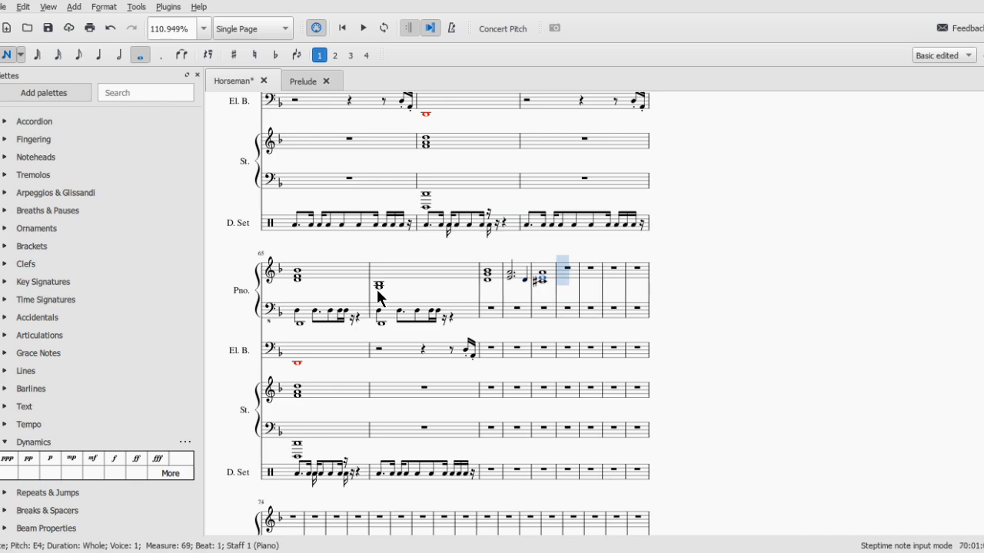
key("Escape")
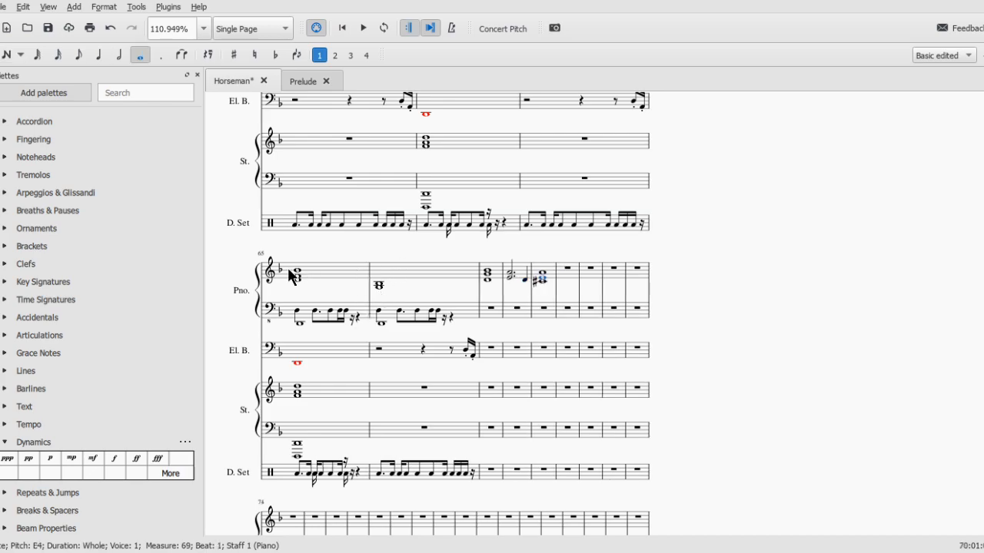
- Play back the new Piano chords from the Bb4 note in measure 65, and stop
left_click(297, 272)
key("space")
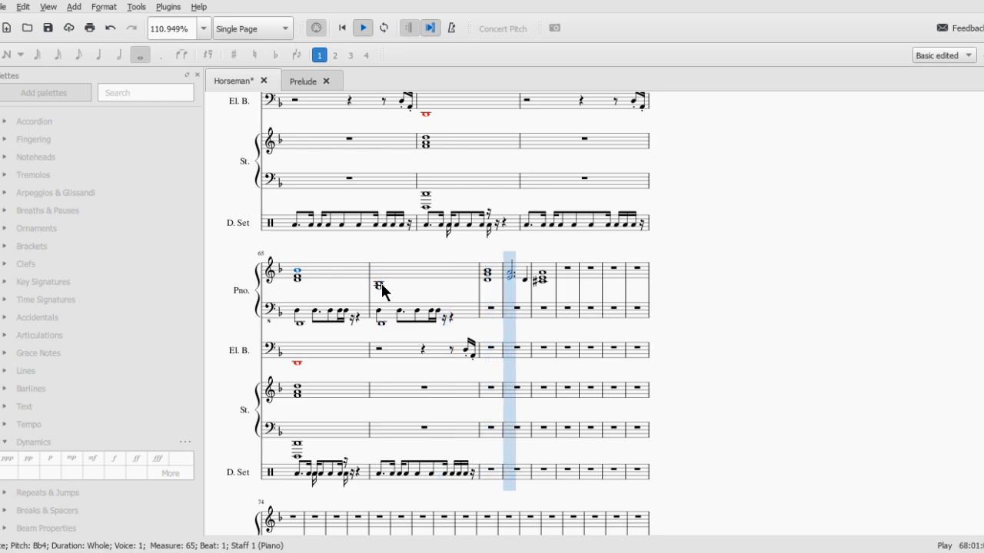
key("space")
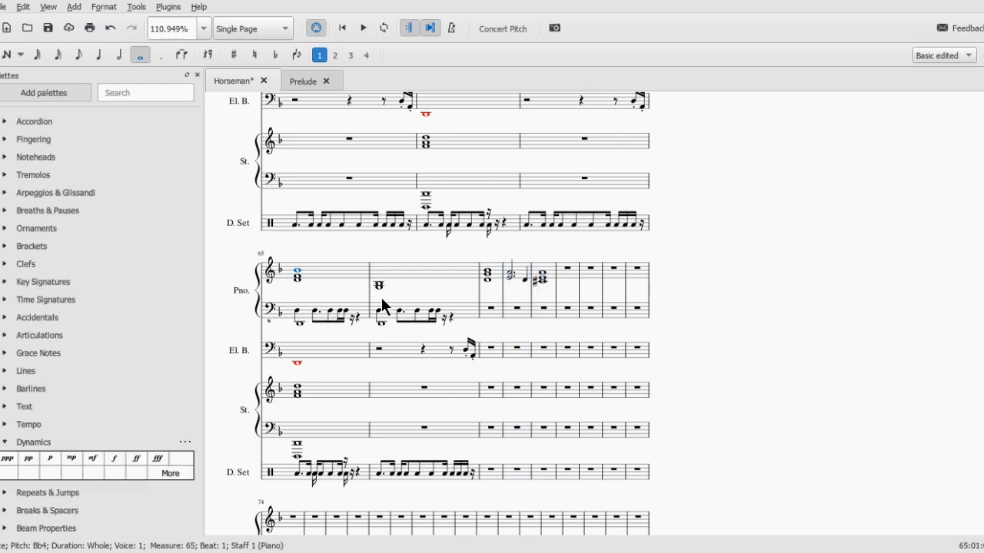
- Undo the Piano chord entries from measure 69 back to measure 66
key("ctrl+z")
key("ctrl+z")
key("ctrl+z")
key("ctrl+z")
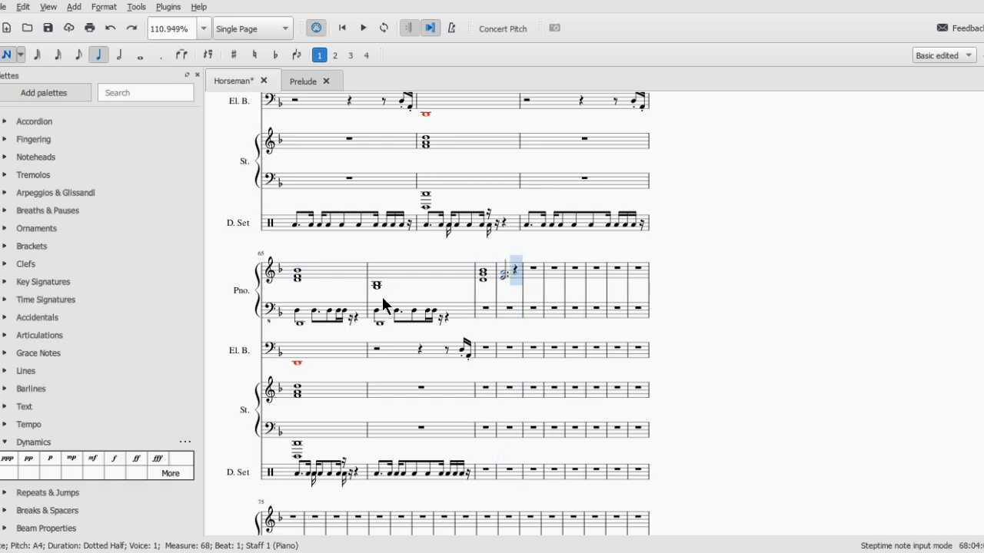
key("ctrl+z")
key("ctrl+z")
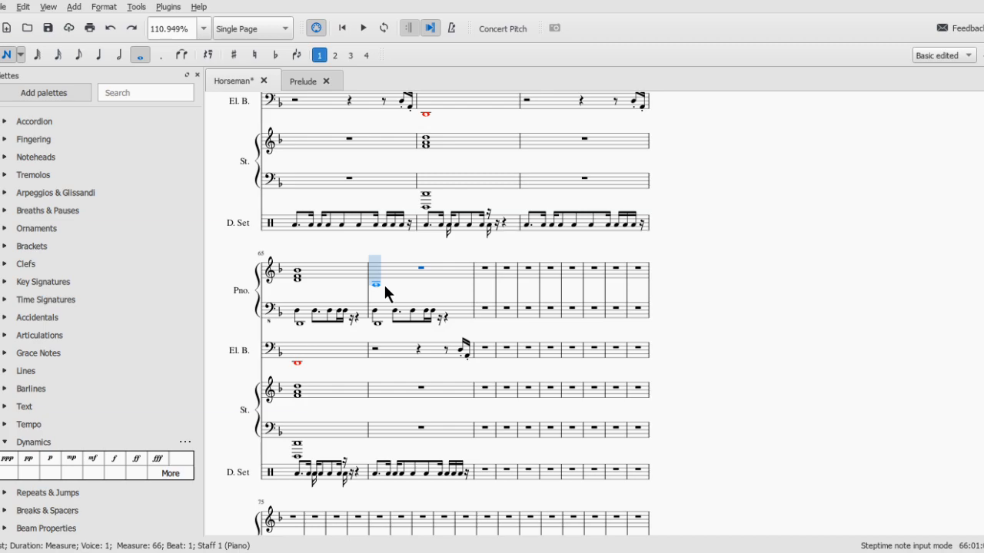
- Enter a whole-note D4, G4 and Bb4 chord in upper Piano measure 66 and a dotted-half E4 and A4 chord in measure 67
key("g")
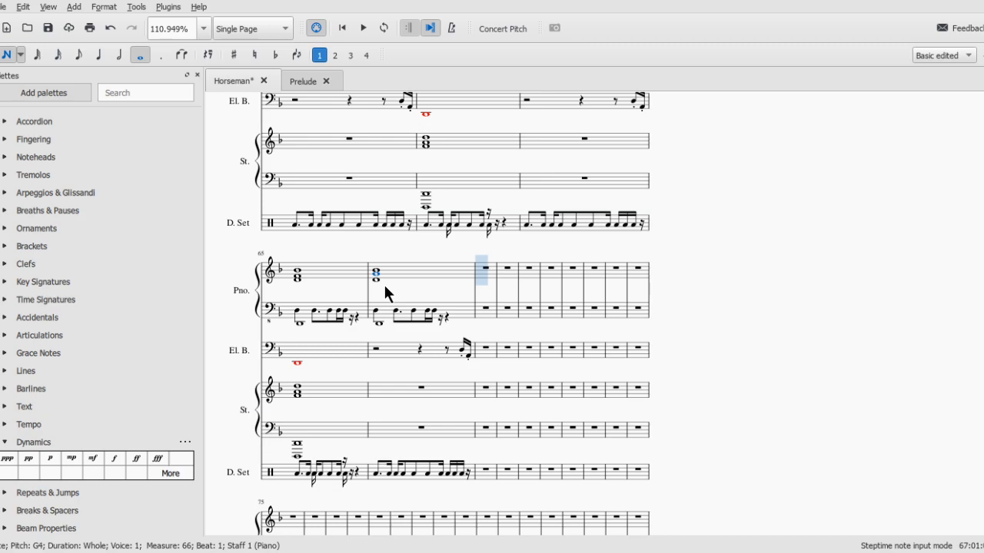
key("6")
key("period")
key("e")
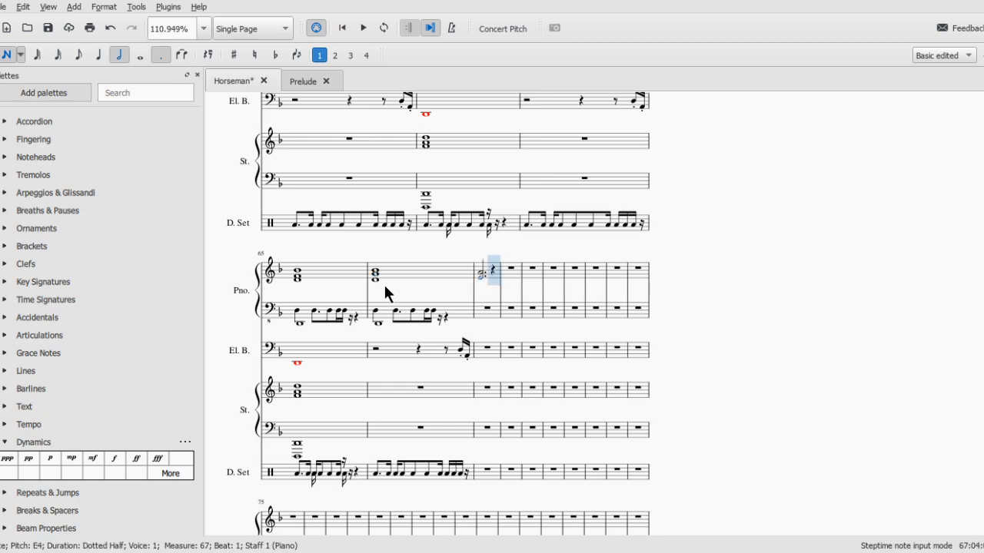
- Complete upper Piano measure 67 with a quarter-note D4, and enter a whole-note C#4, E4 and A4 chord in measure 68
key("5")
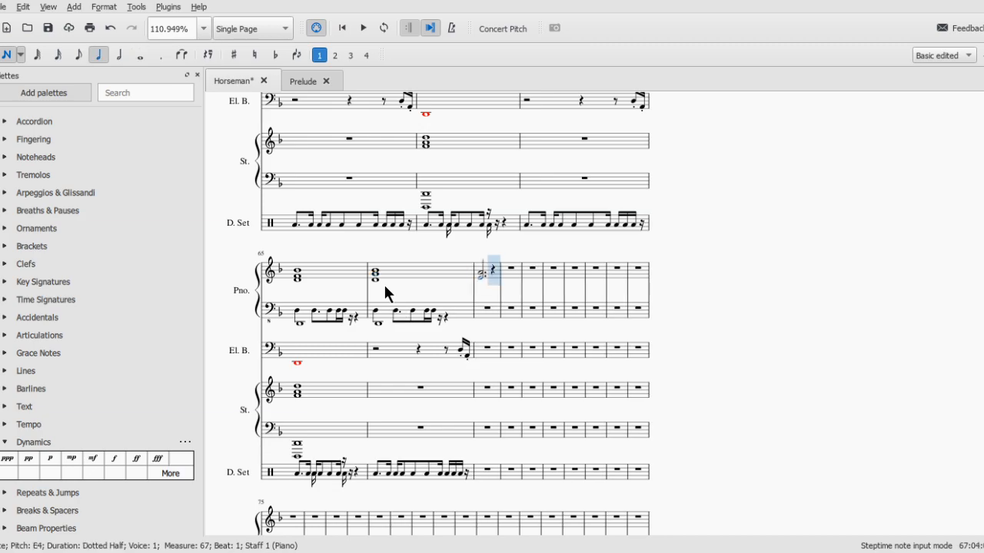
key("e")
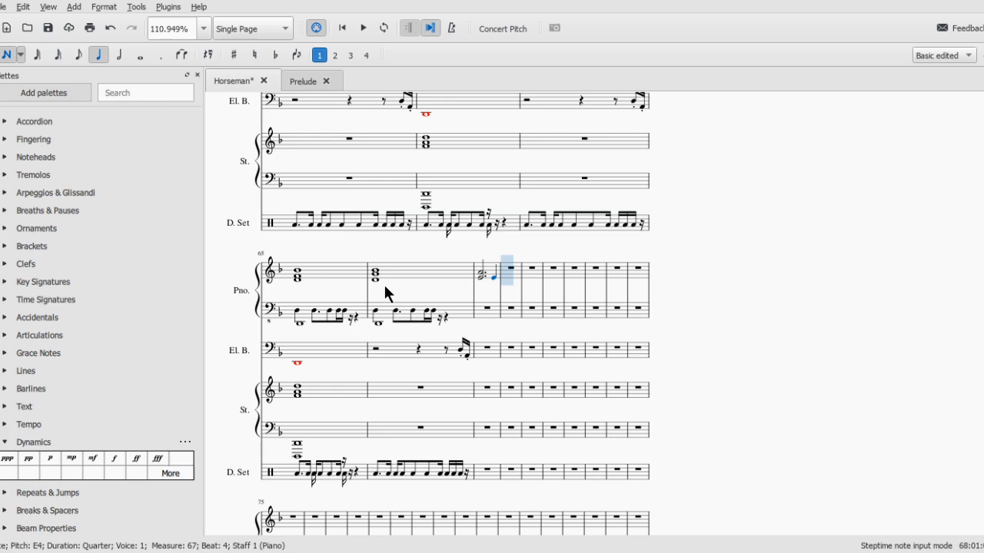
key("Down")
key("Down")
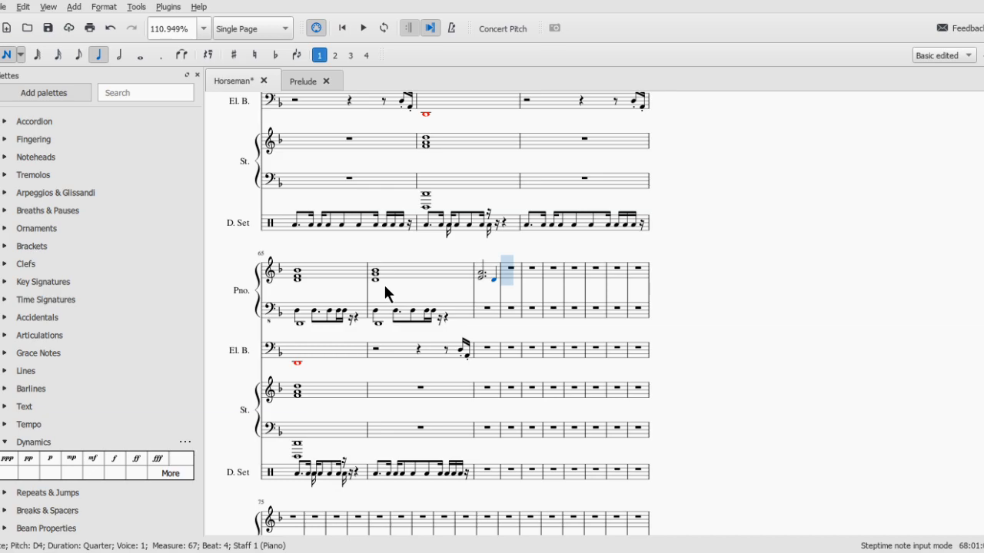
key("7")
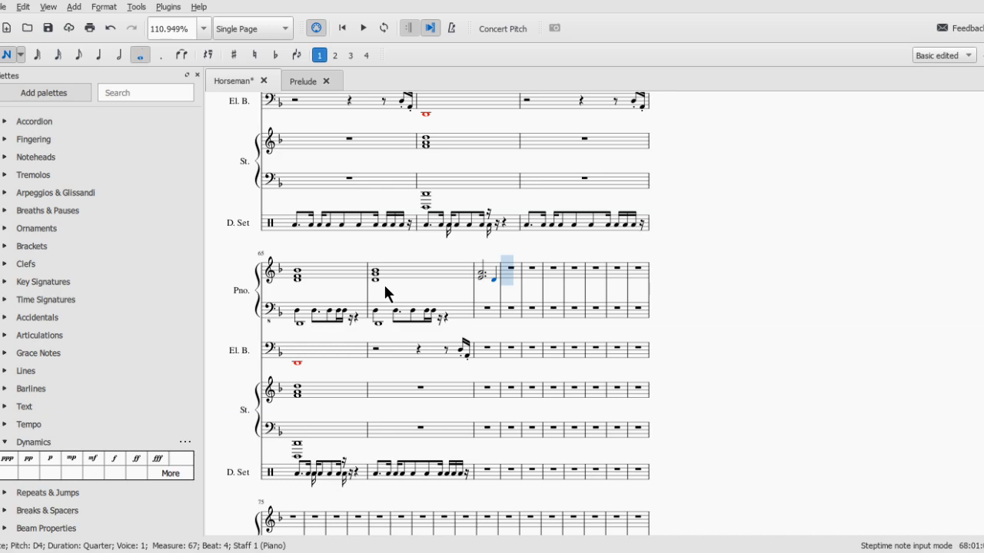
key("e")
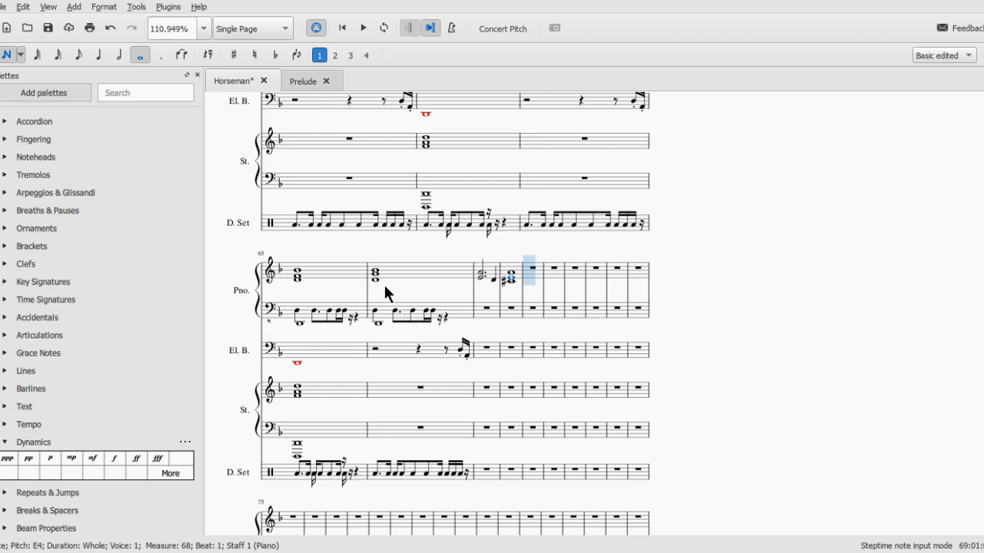
key("d")
key("b")
key("g")
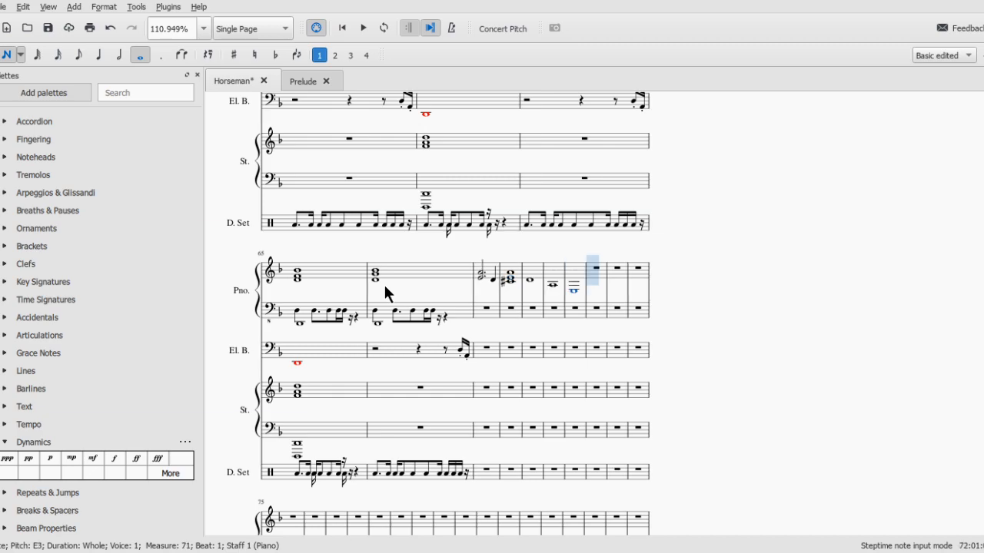
key("ctrl+z")
key("ctrl+z")
key("ctrl+z")
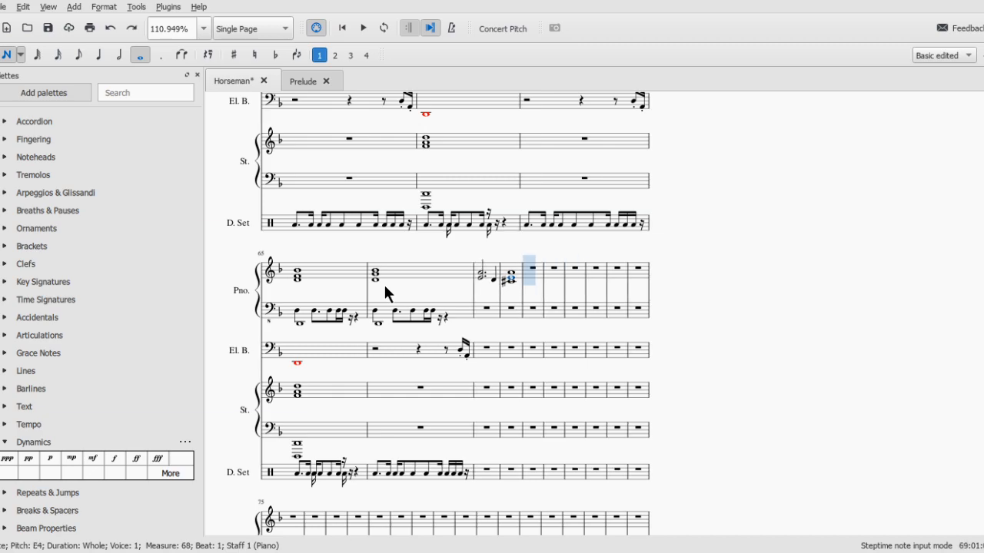
key("Escape")
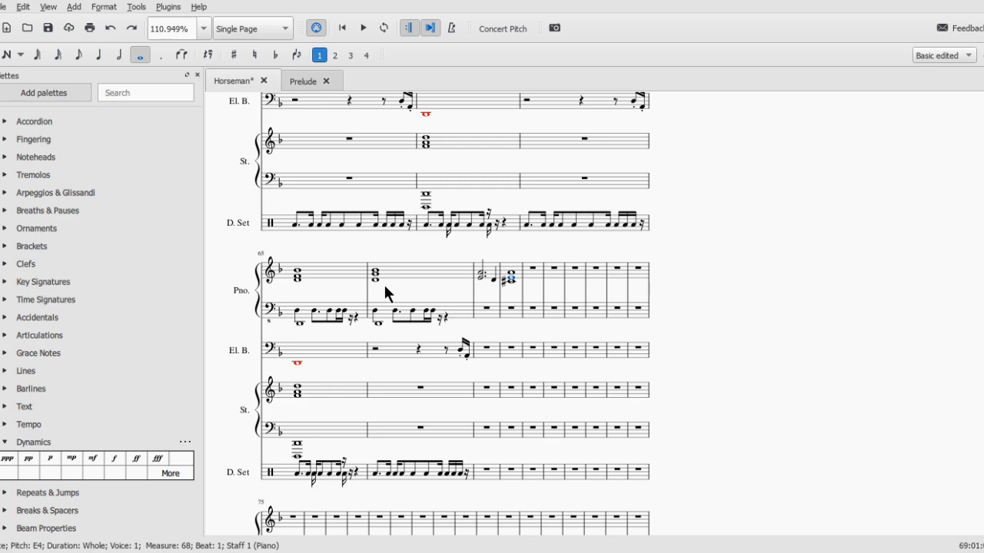
- Copy the lower Piano pattern of measure 66 into measures 67 and 68
left_click(487, 307)
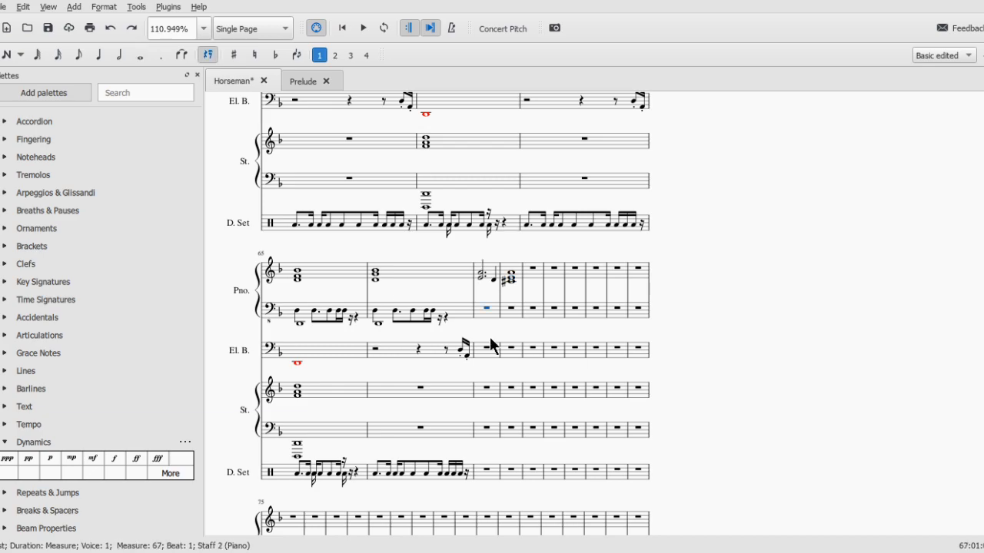
left_click(378, 323)
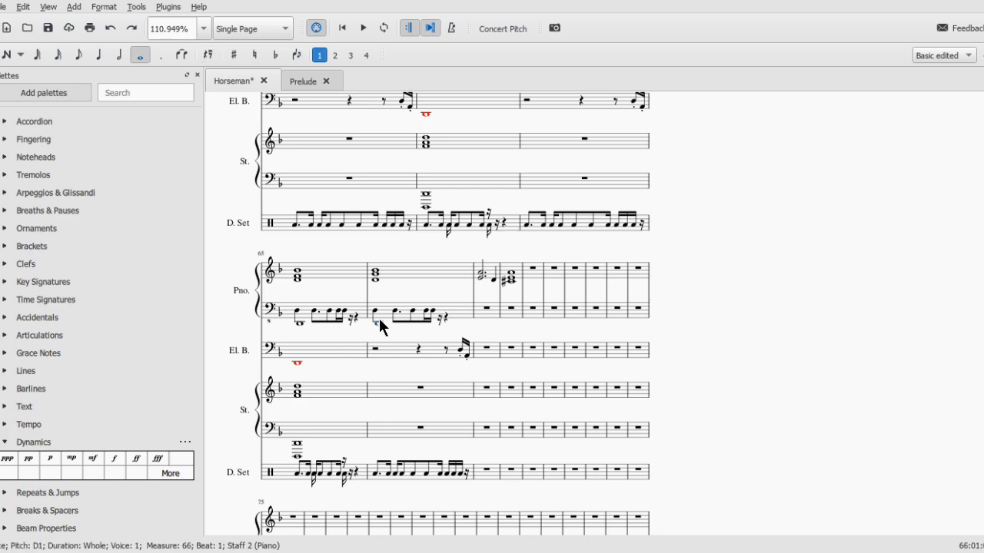
left_click(460, 312)
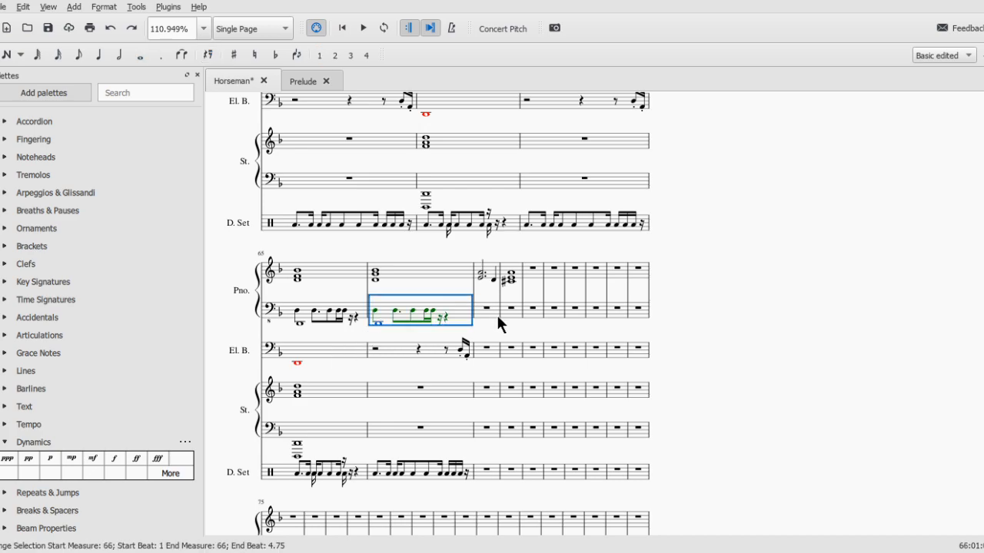
left_click(487, 314)
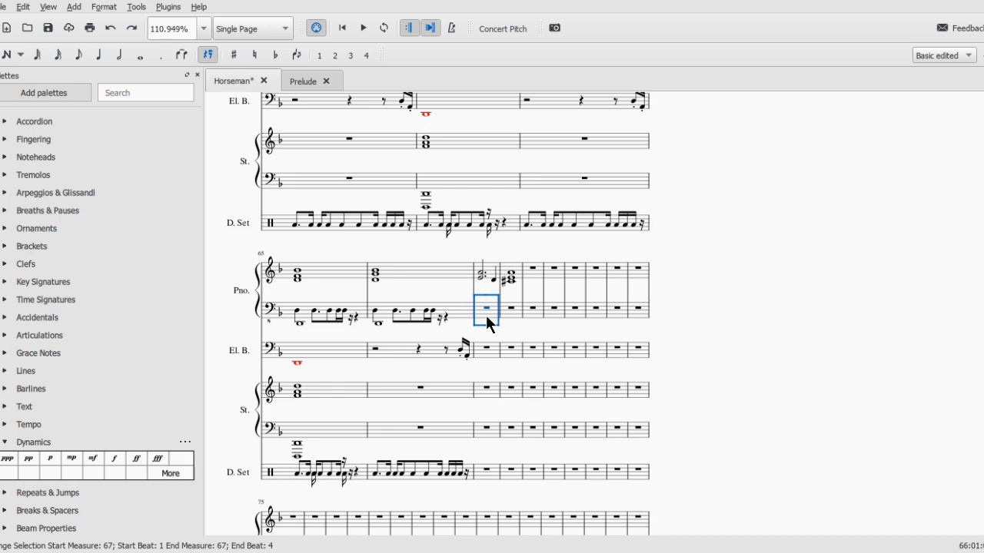
key("ctrl+v")
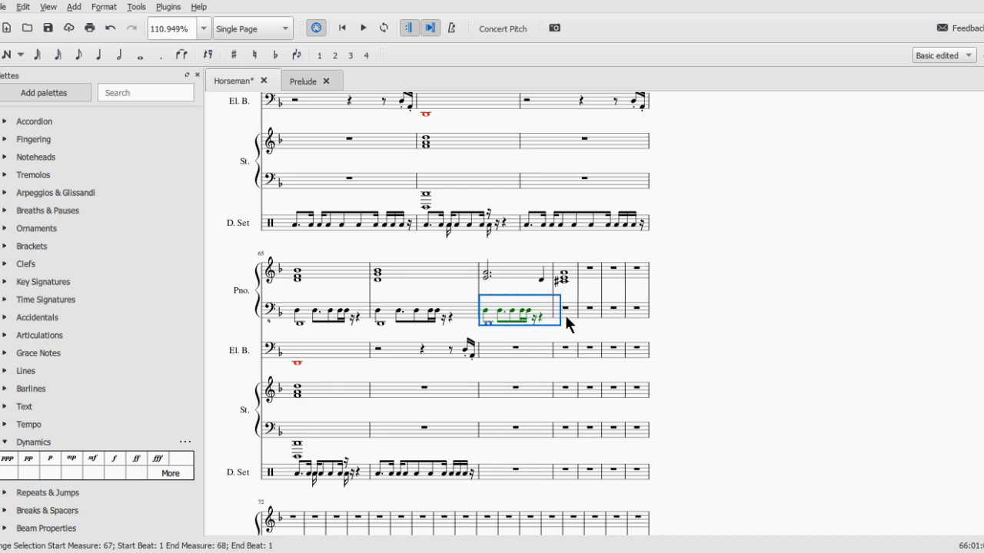
key("Escape")
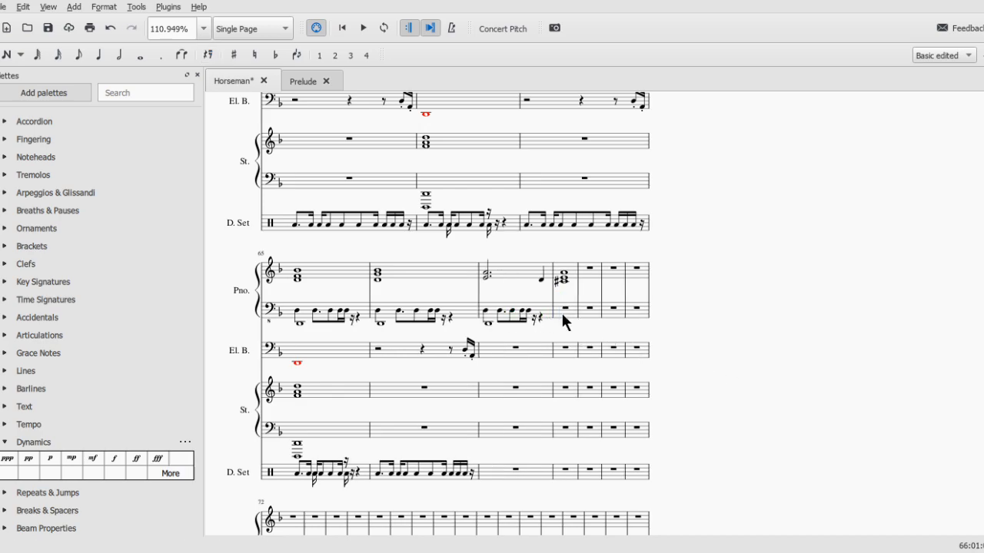
left_click(563, 311)
key("ctrl+v")
- Transpose the lower Piano notes in measures 67 and 68 down five semitones
left_click(478, 314)
left_click(482, 313)
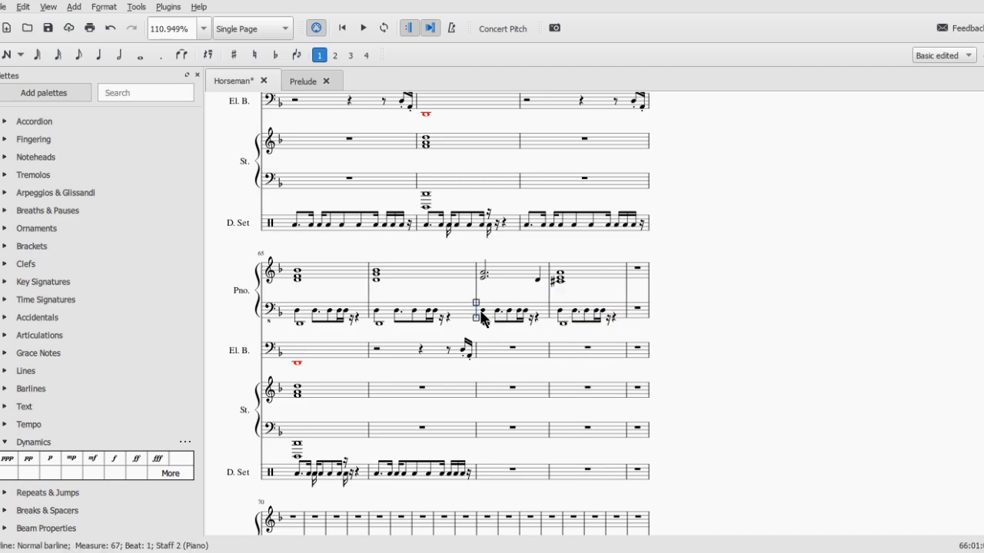
left_click(613, 312, "shift")
key("Down")
key("Down")
key("Down")
key("Down")
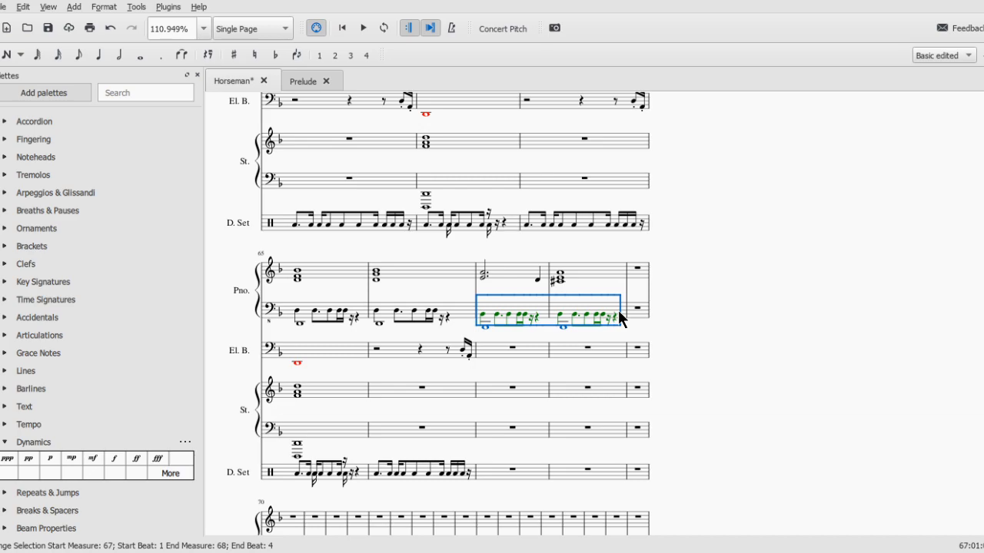
key("Down")
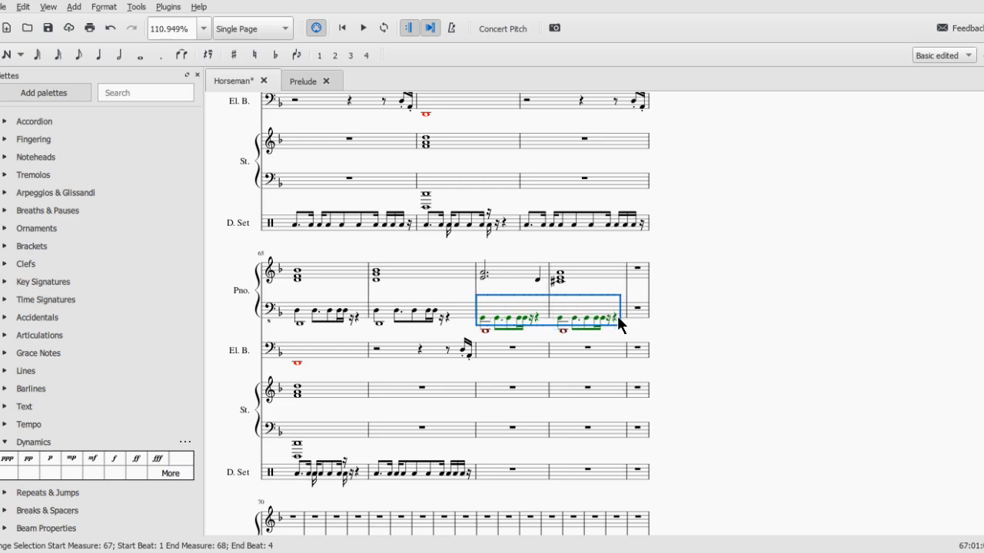
- Play back the ending from measure 65, and again from measure 63 through the new Piano measures
key("n")
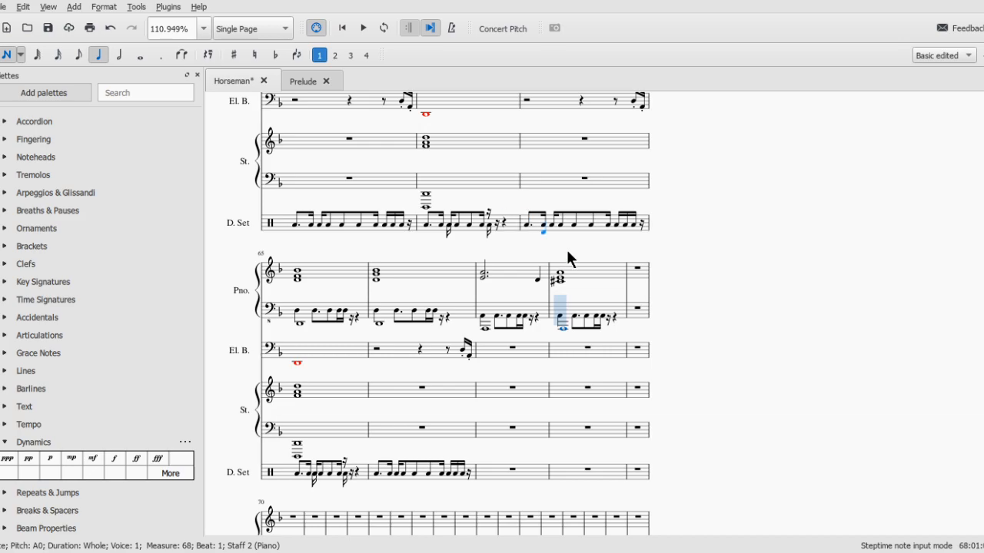
key("Escape")
left_click(489, 320)
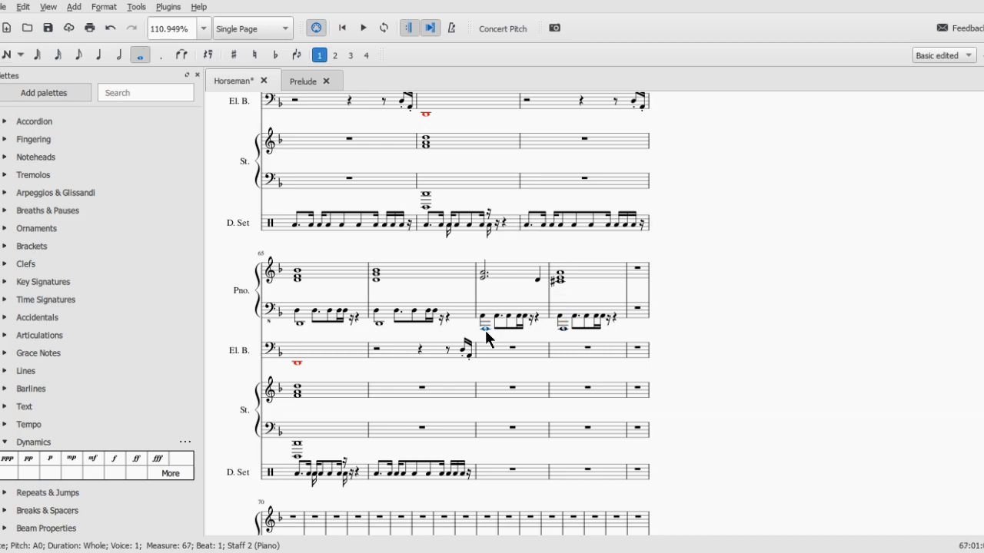
left_click(298, 314)
key("space")
key("space")
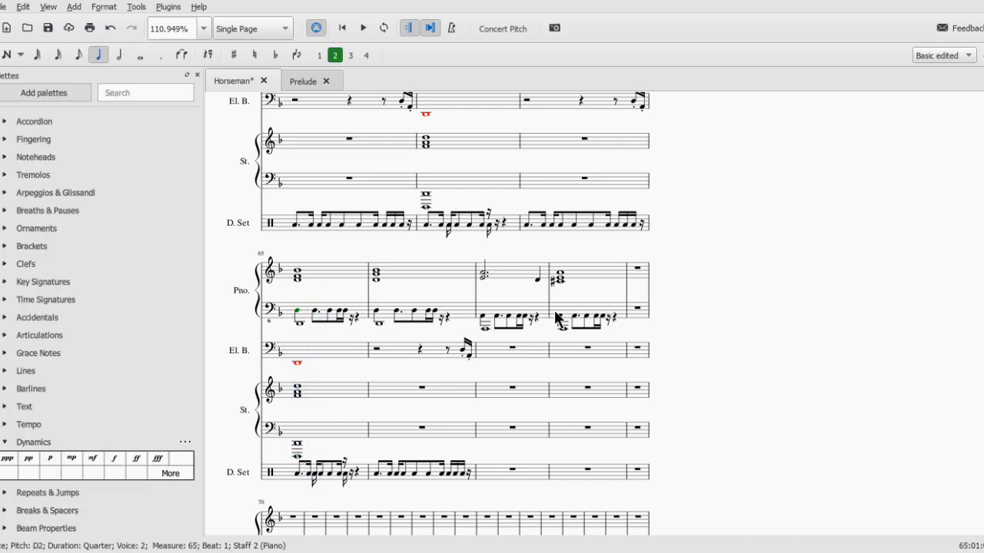
scroll(426, 248, "up", 3)
left_click(424, 247)
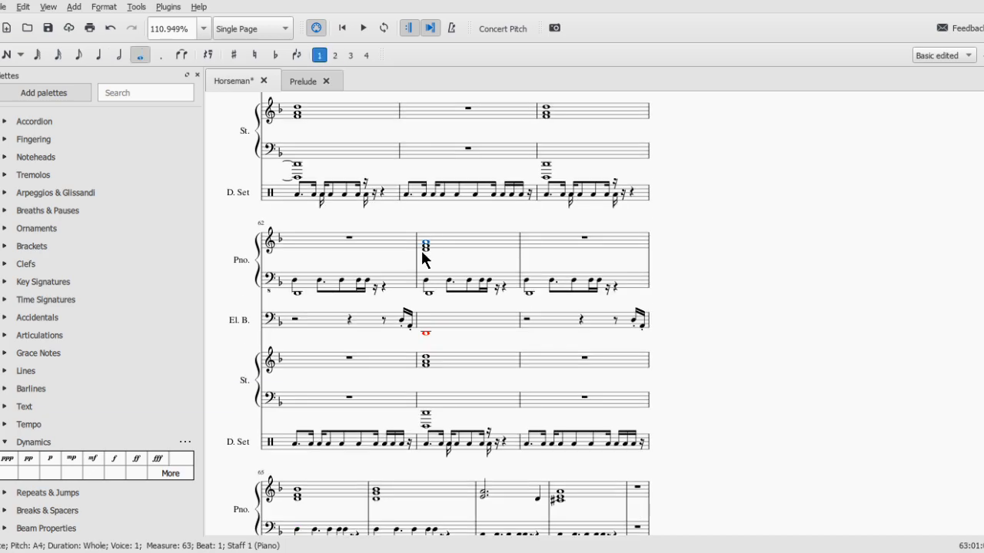
key("space")
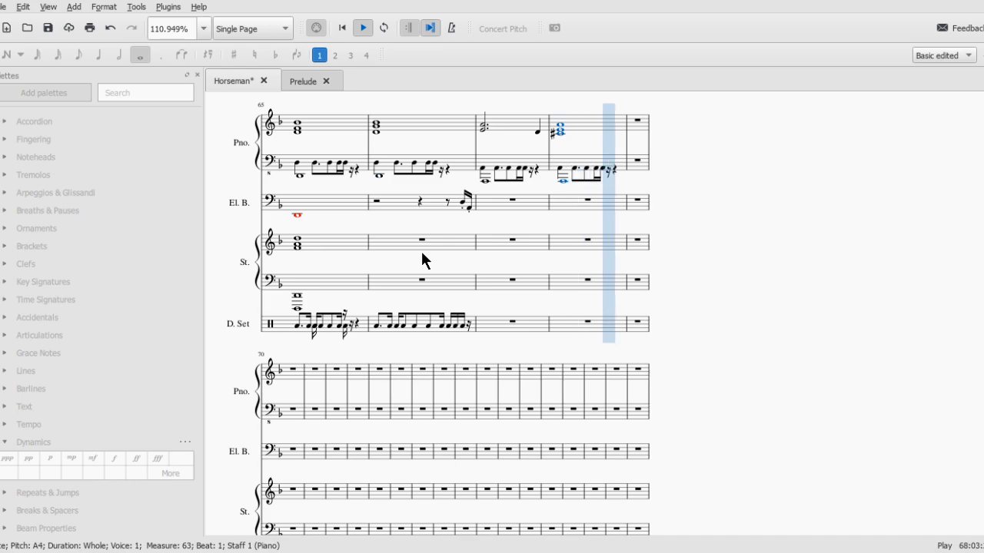
key("space")
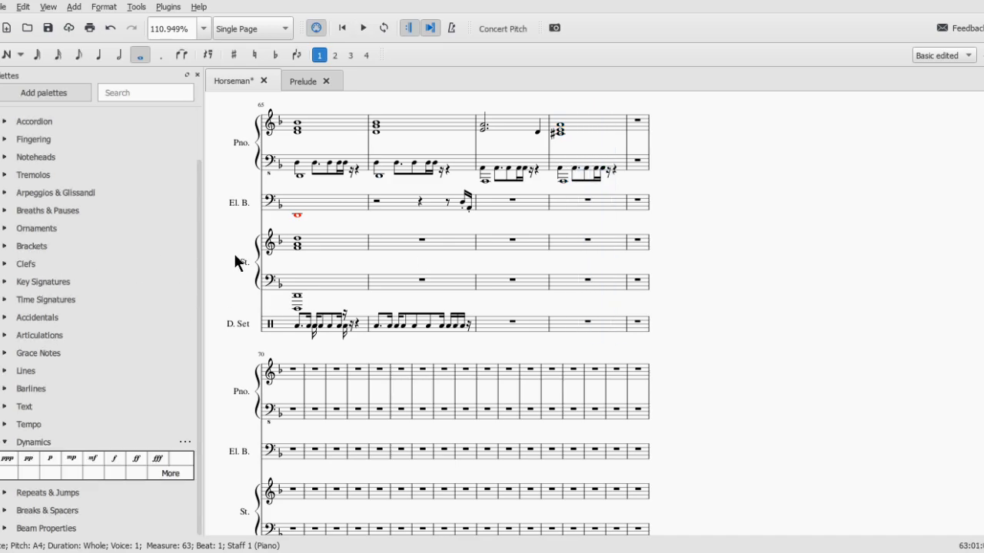
- Raise the A4 in the upper Strings chord of measure 65 to Bb4
left_click(298, 245)
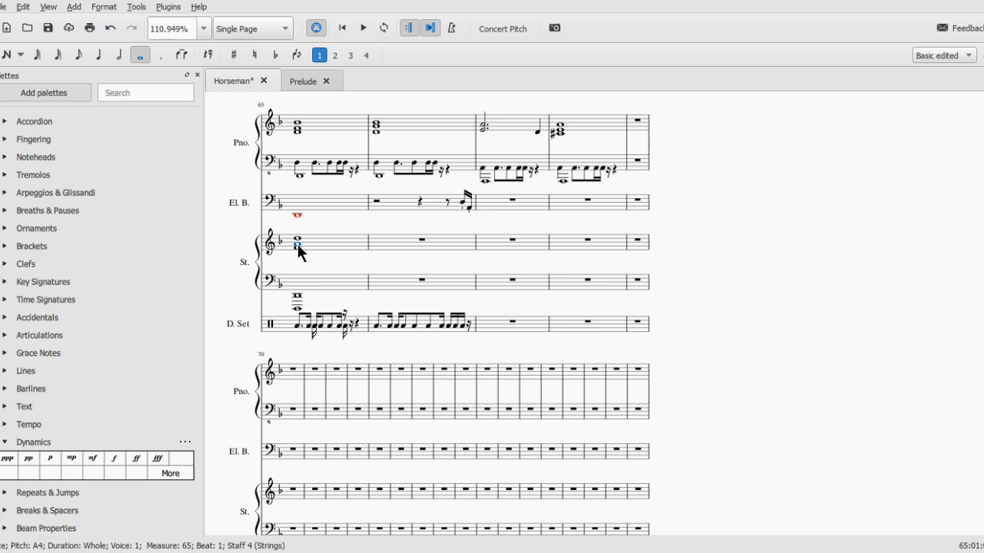
key("Up")
left_click(299, 296)
left_click(296, 309)
- Play back the passage from measure 63 to hear the altered upper Strings chord in measure 65
scroll(261, 123, "up", 5)
left_click(425, 187)
key("space")
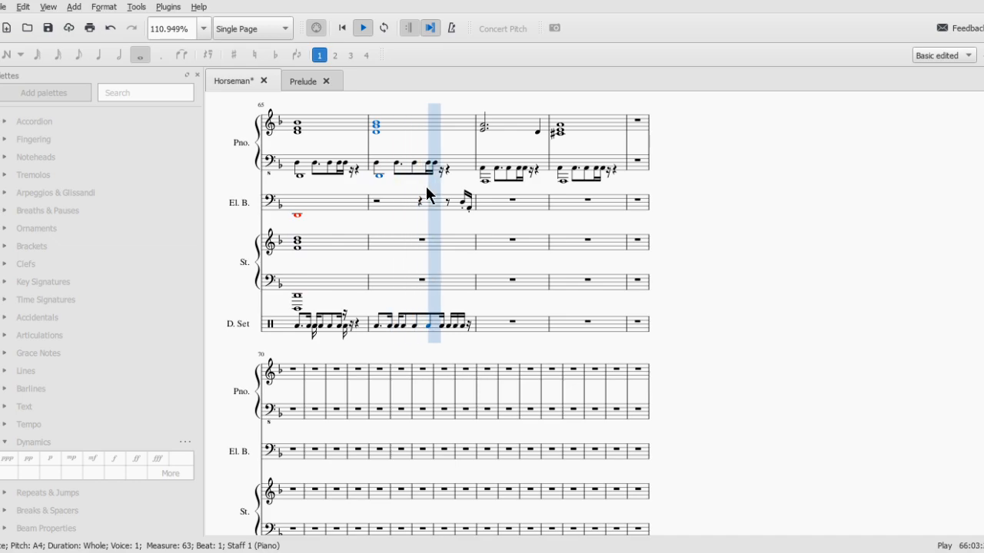
key("space")
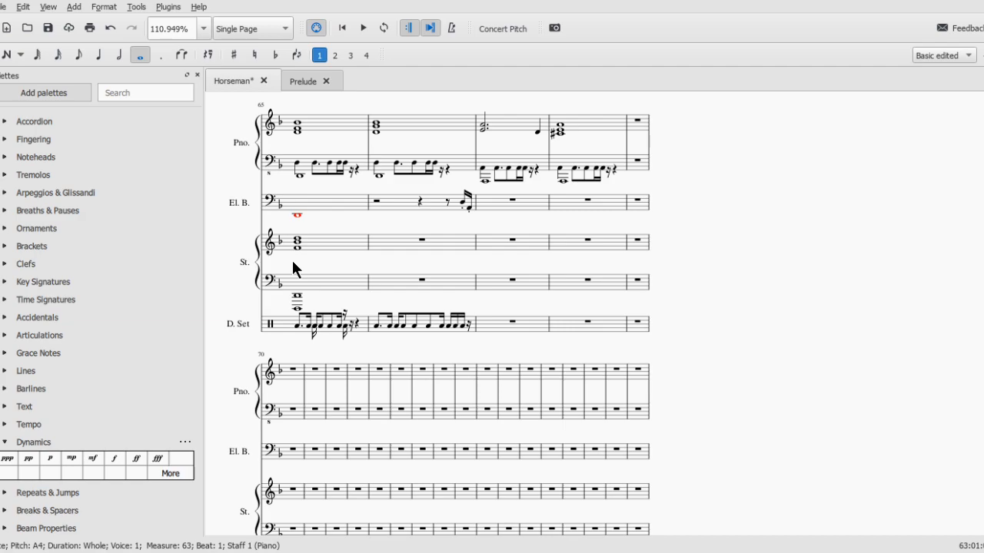
- Add a whole-note Bb3 to the lower Strings chord in measure 65
left_click(297, 295)
key("n")
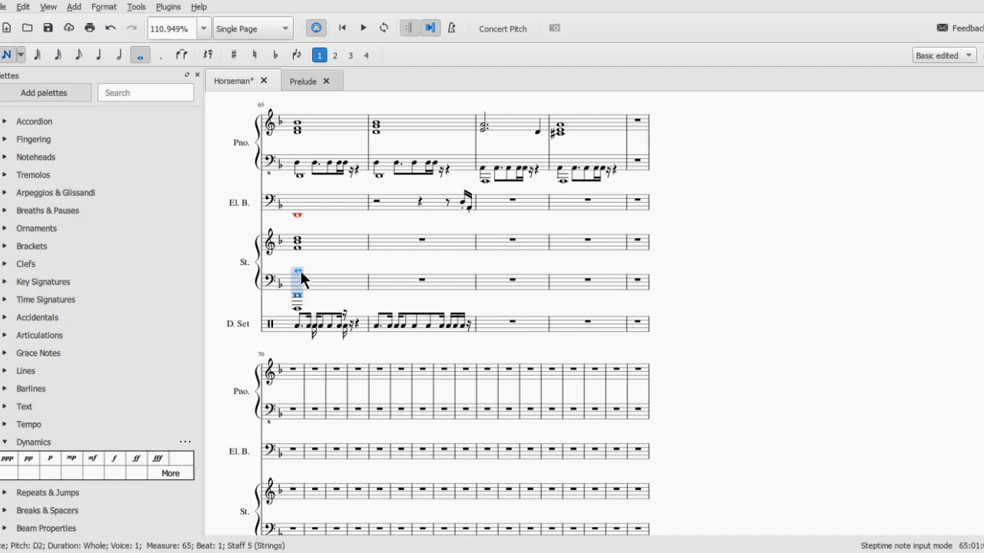
left_click(301, 272)
key("Escape")
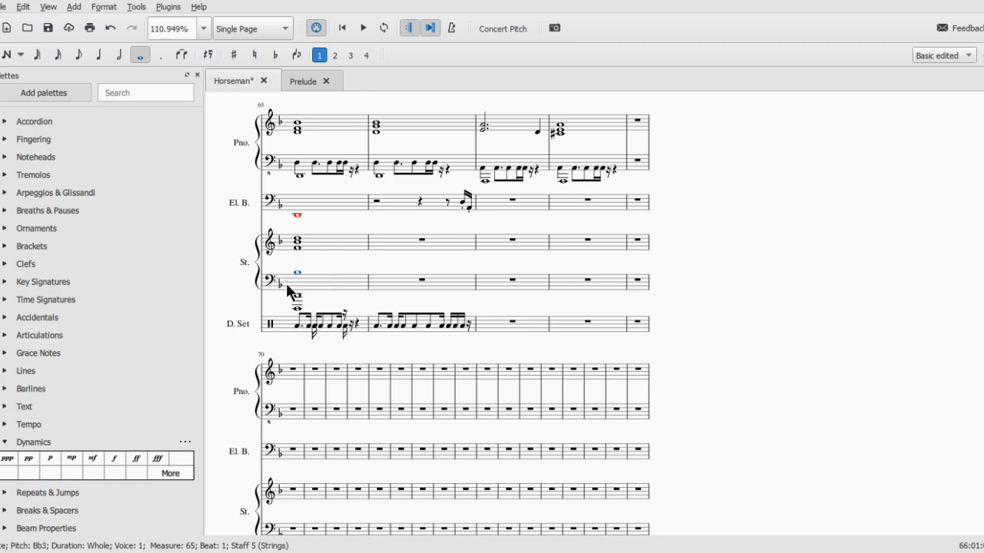
- Play back the passage from measure 63 to hear the added lower Strings note in measure 65
scroll(466, 248, "up", 5)
left_click(427, 228)
key("space")
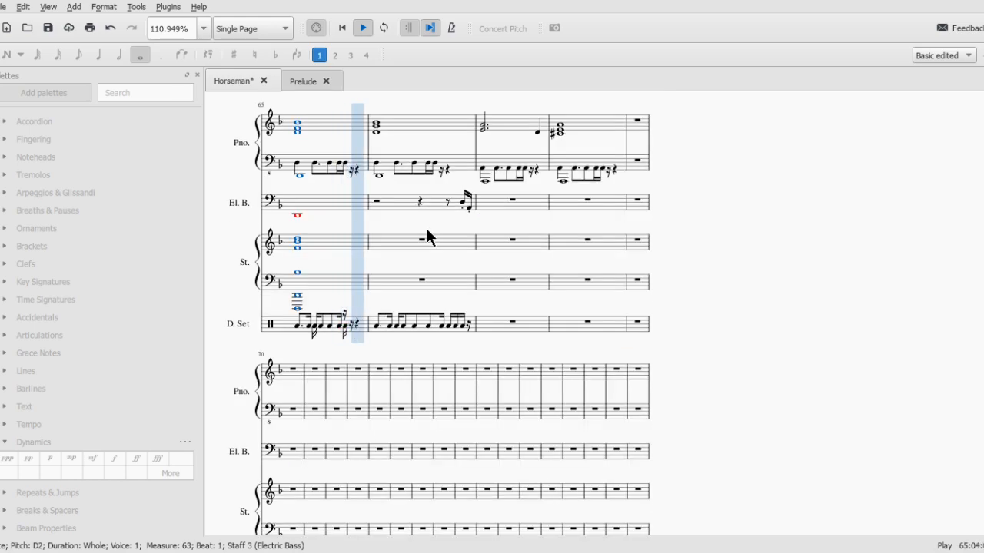
key("space")
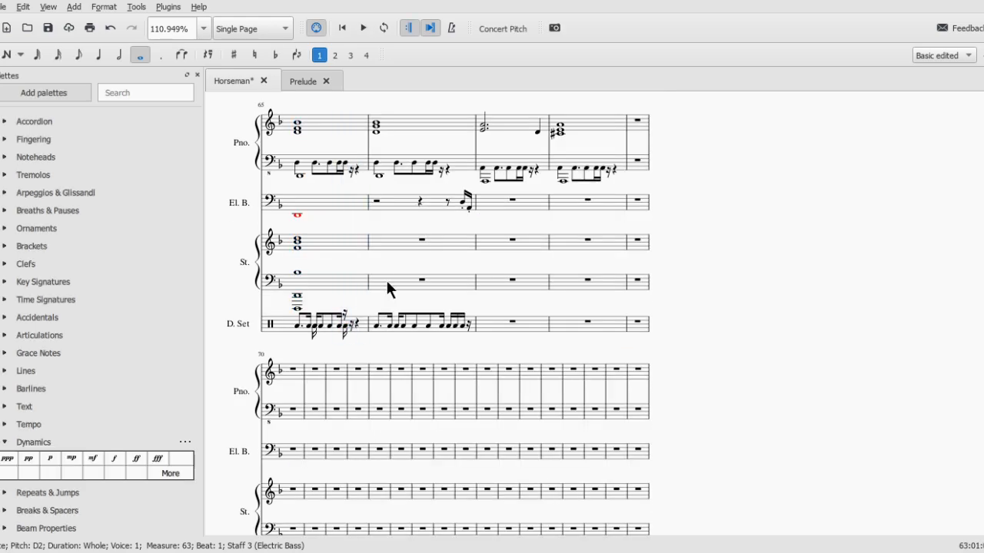
- Enter a whole-note G4, Bb4 and D5 chord in upper Strings measure 66
left_click(395, 246)
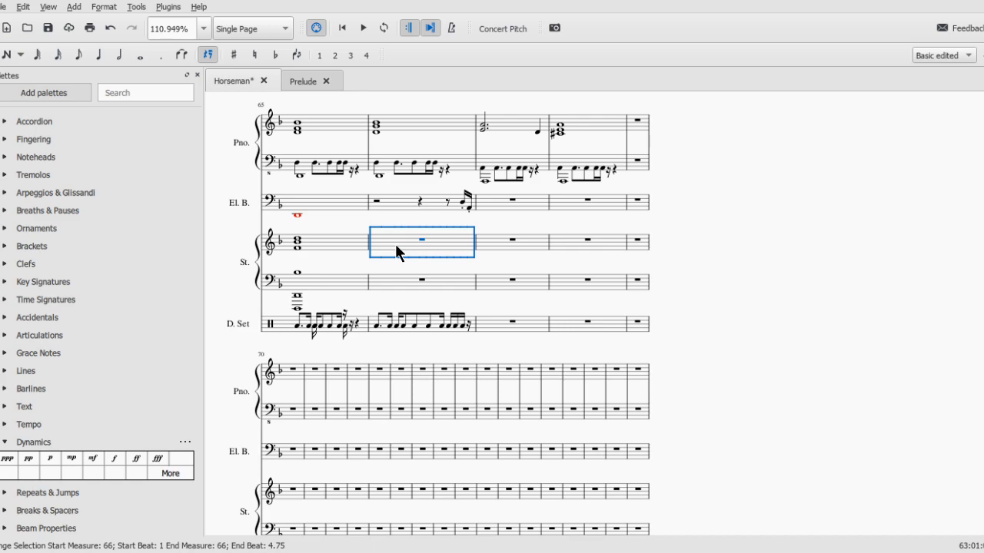
key("n")
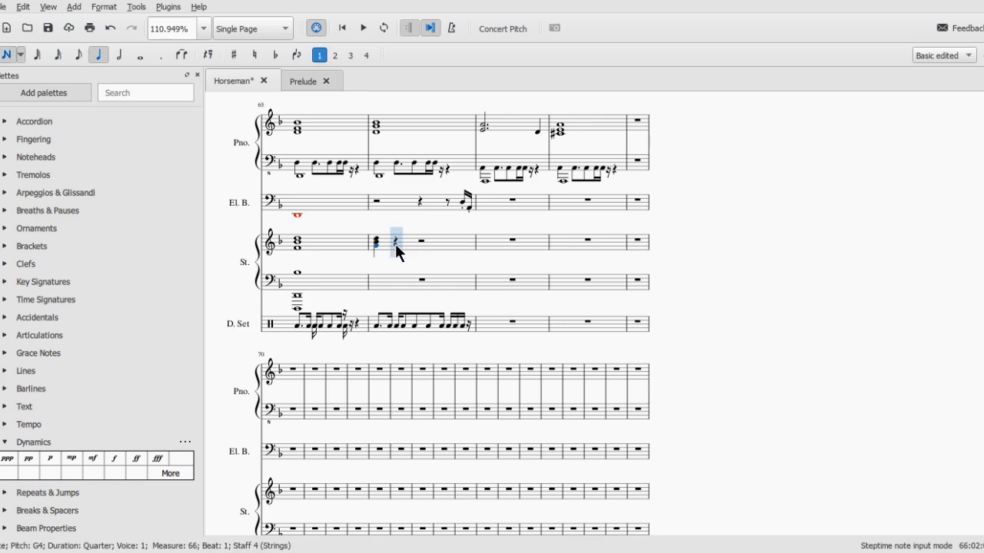
key("ctrl+z")
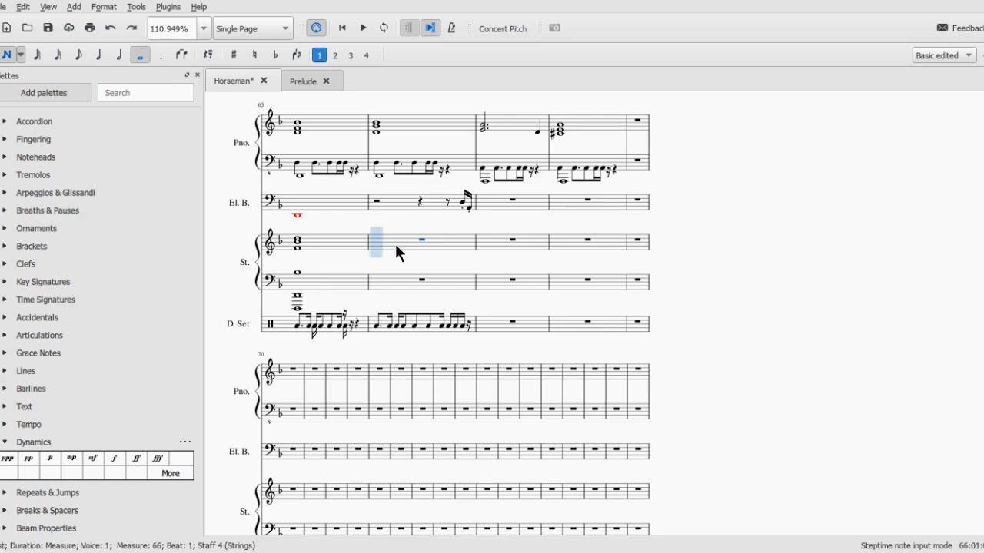
key("g")
key("shift+b")
key("shift+d")
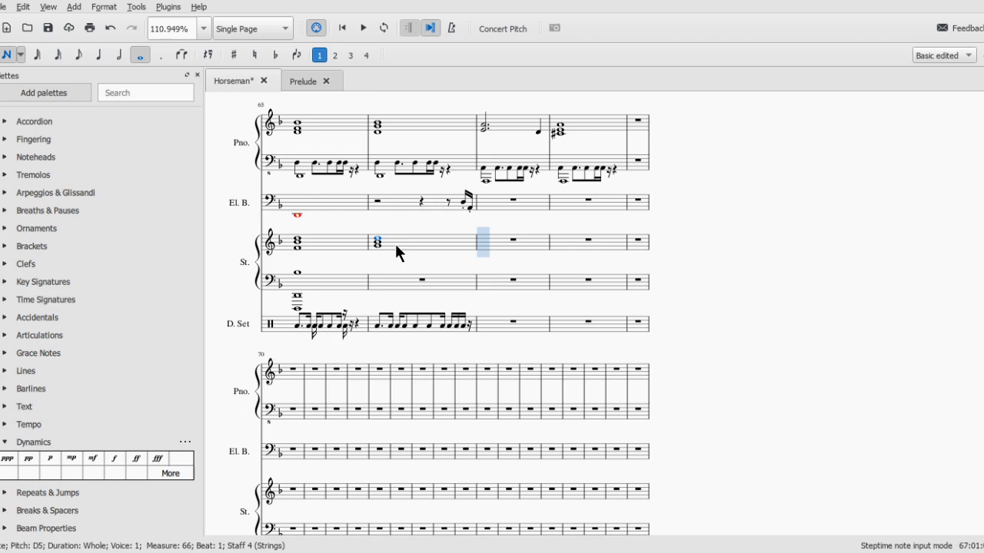
- Enter a whole-note E4 and A4 chord in upper Strings measure 67
key("e")
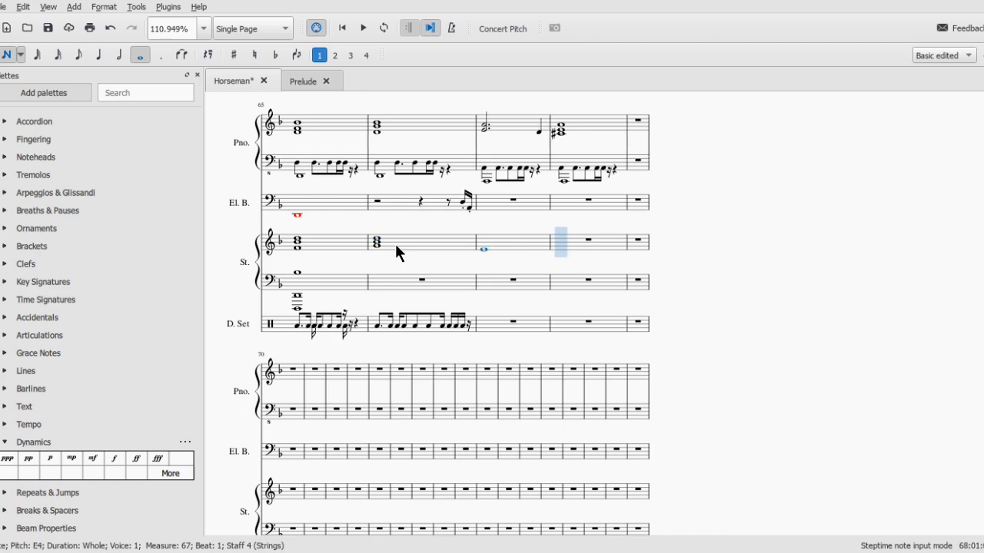
key("Left")
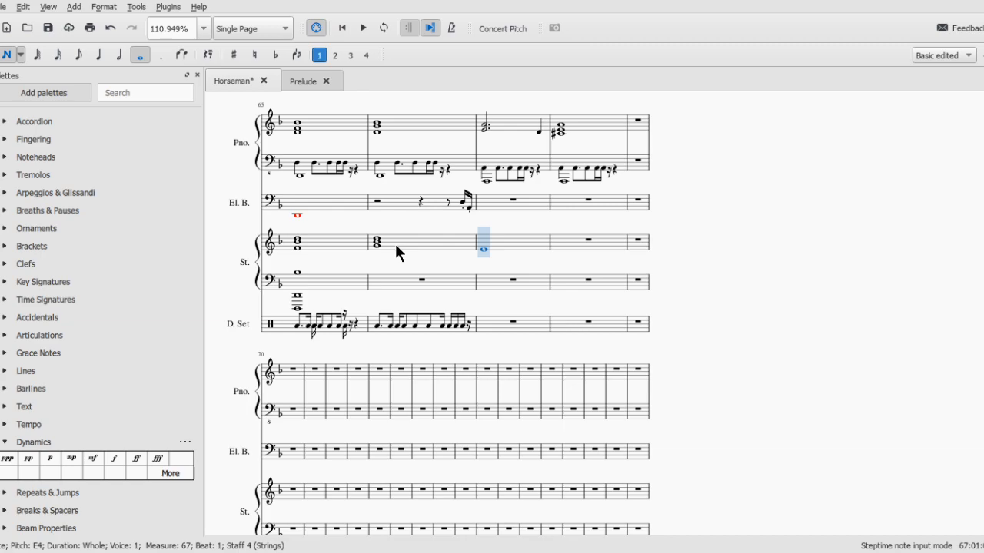
key("a")
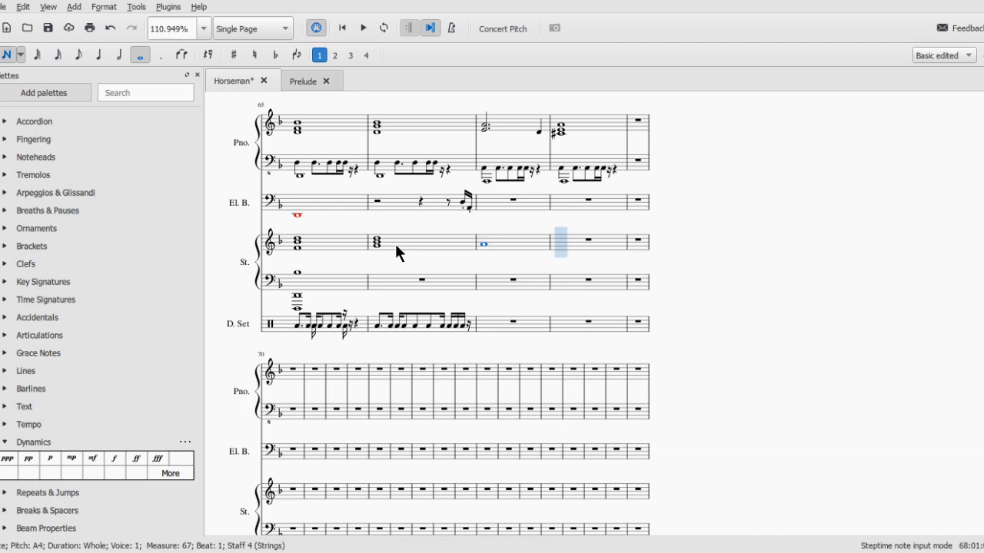
key("Left")
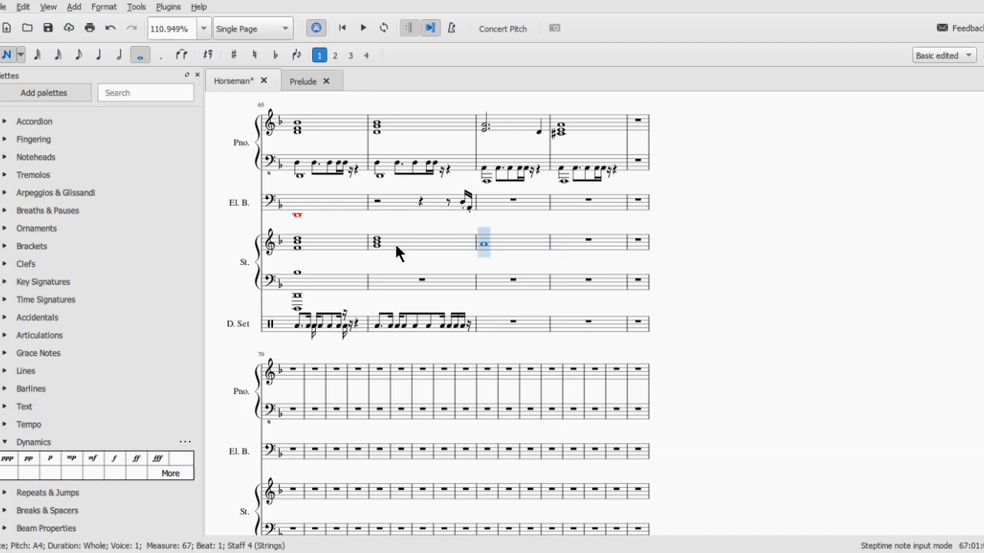
key("shift+4")
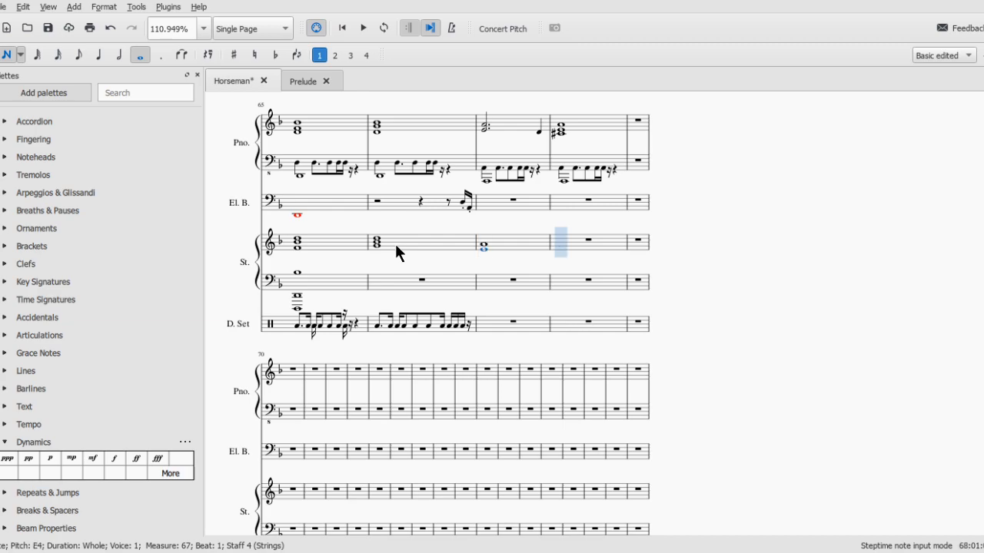
key("Left")
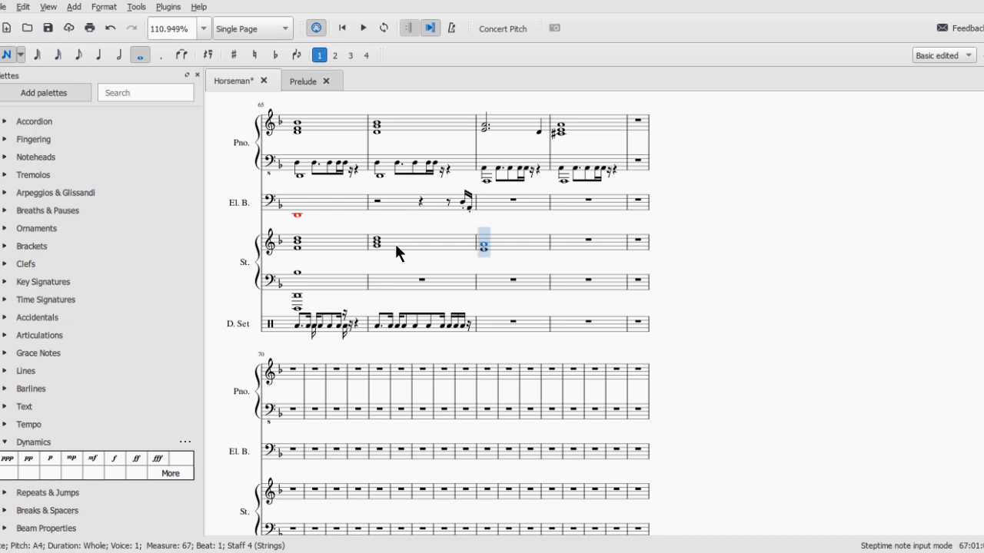
key("Down")
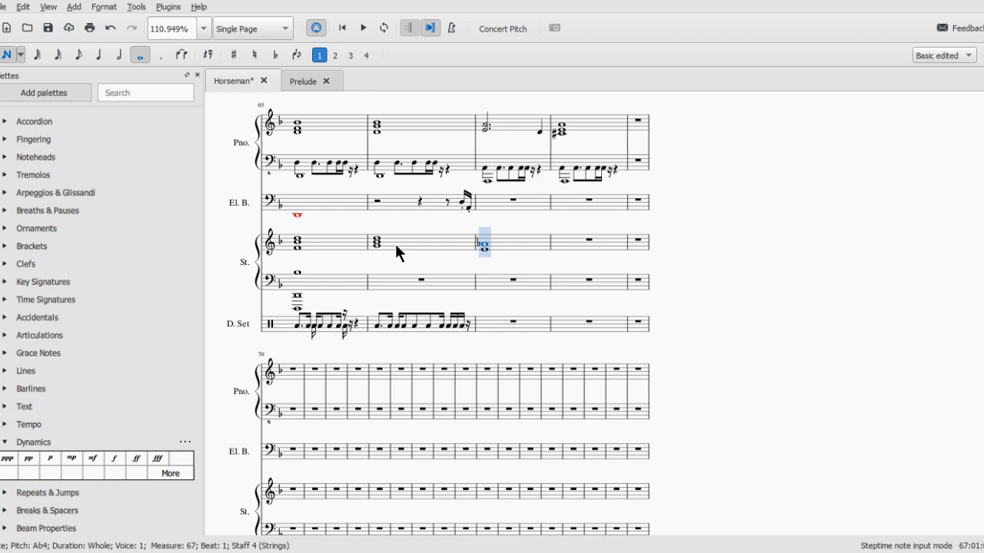
- Enter whole-note A1 and A2 octaves in lower Strings measures 67 and 68
key("alt+Down")
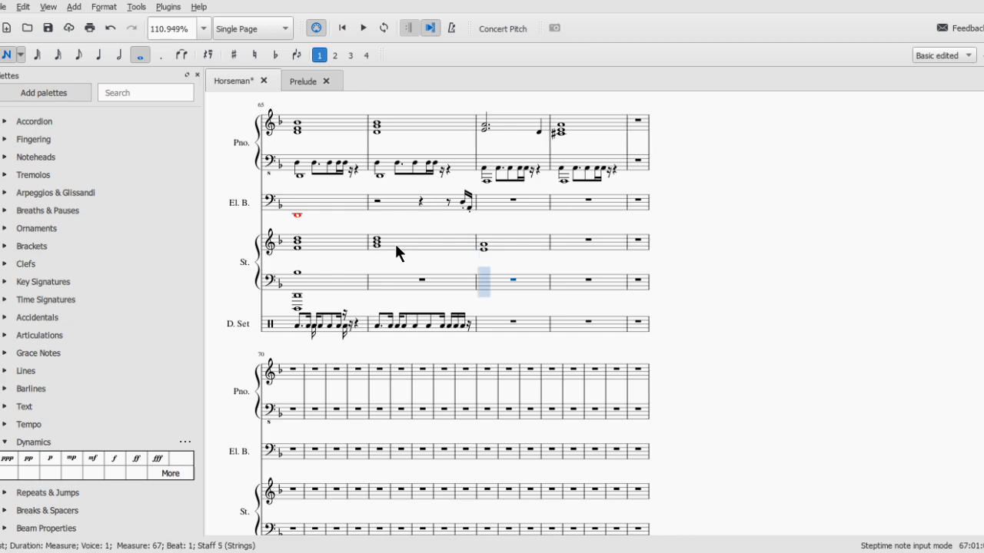
key("a")
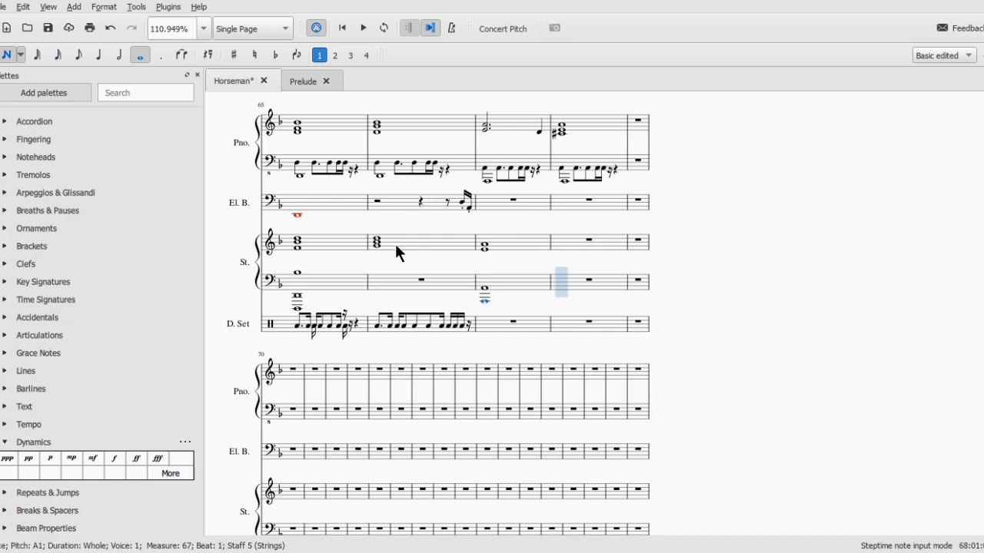
key("a")
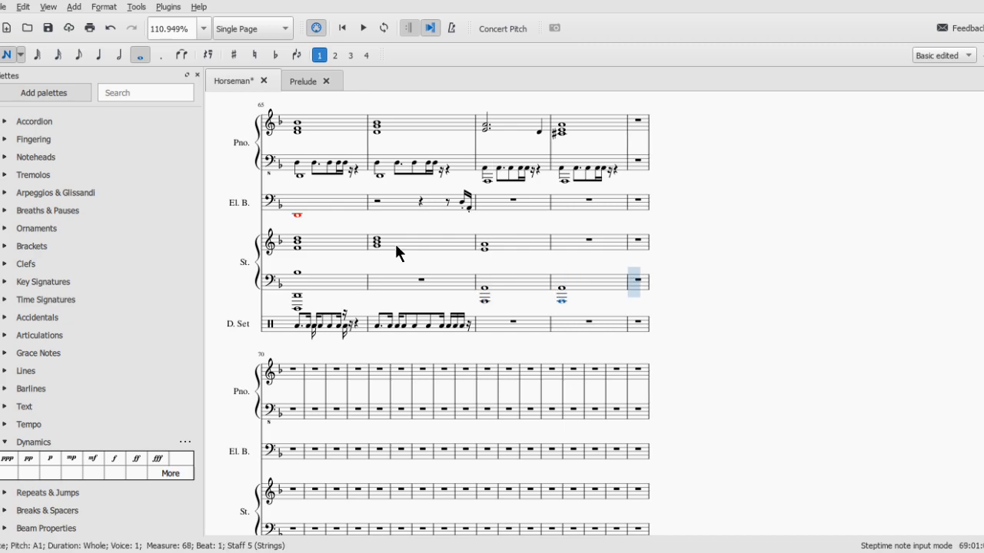
key("Escape")
- Play back the ending from measure 65 through measure 68 to hear the new Strings notes
left_click(295, 275)
key("space")
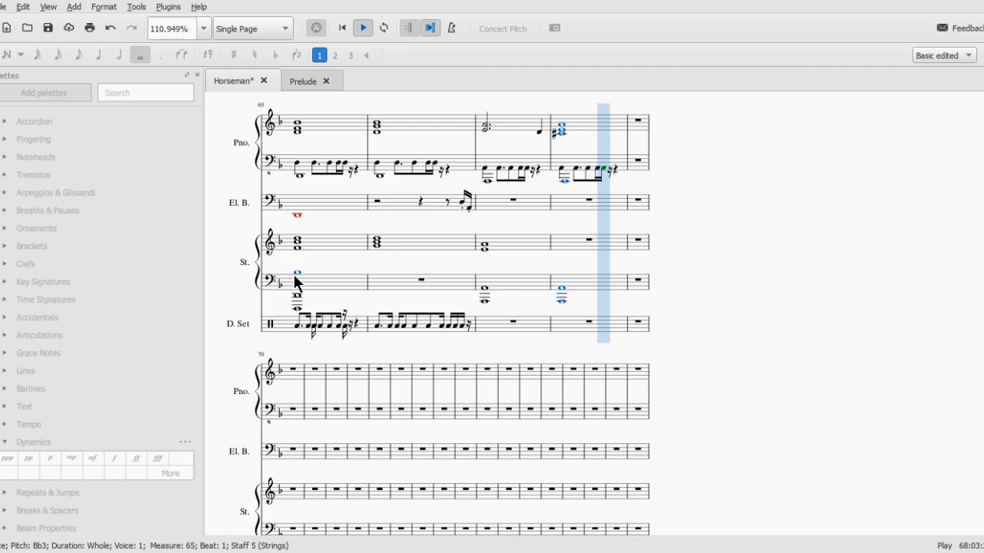
key("space")
left_click(562, 246)
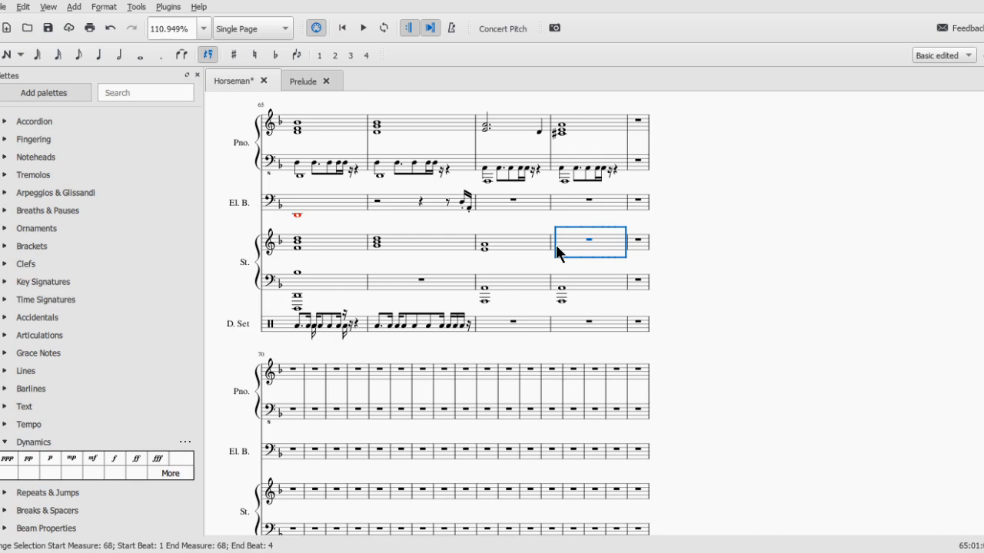
key("n")
key("c")
key("Up")
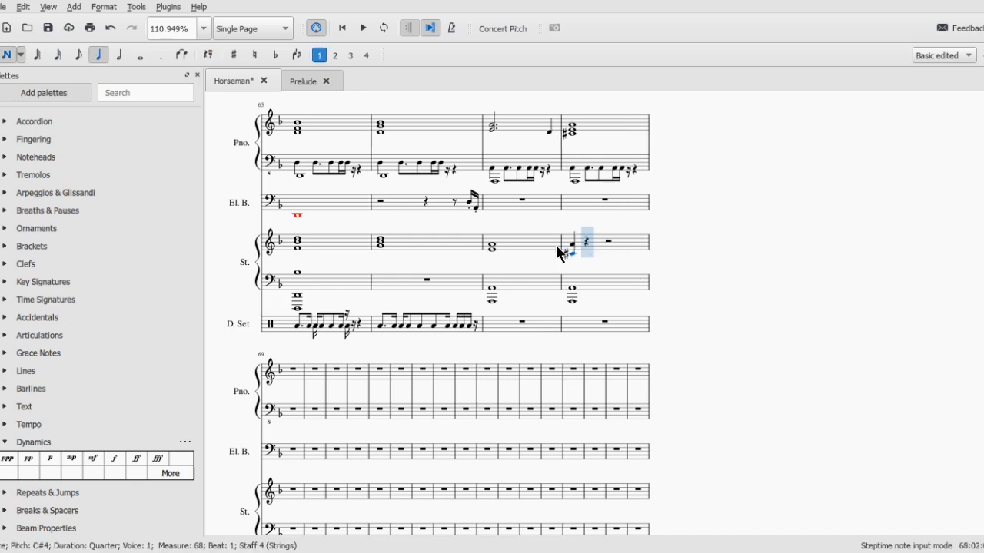
left_click(555, 244)
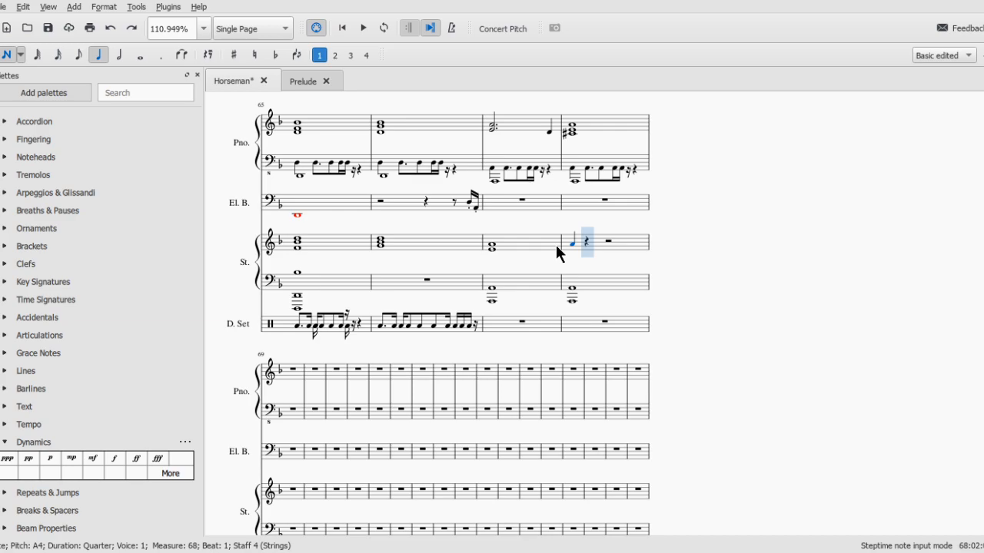
key("7")
key("ctrl+z")
key("ctrl+z")
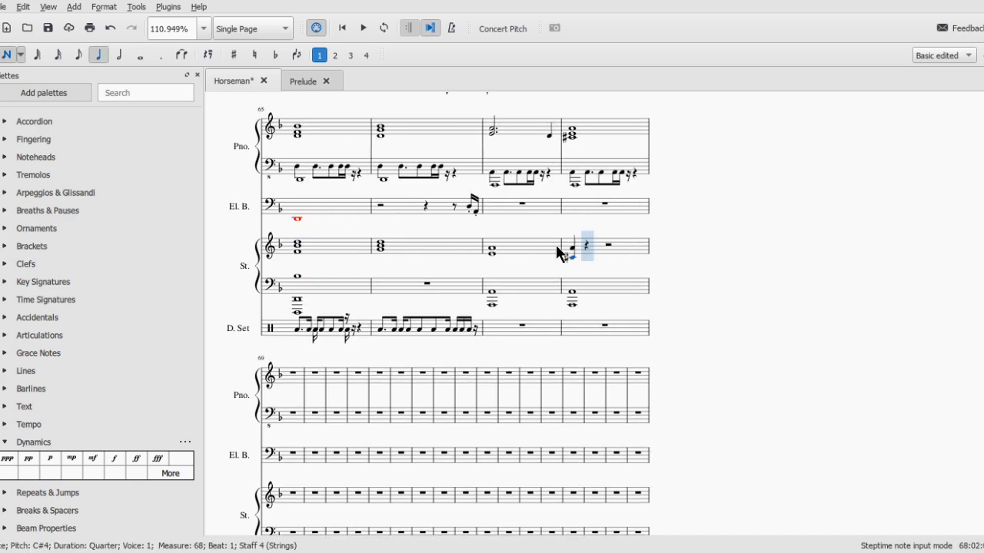
key("ctrl+z")
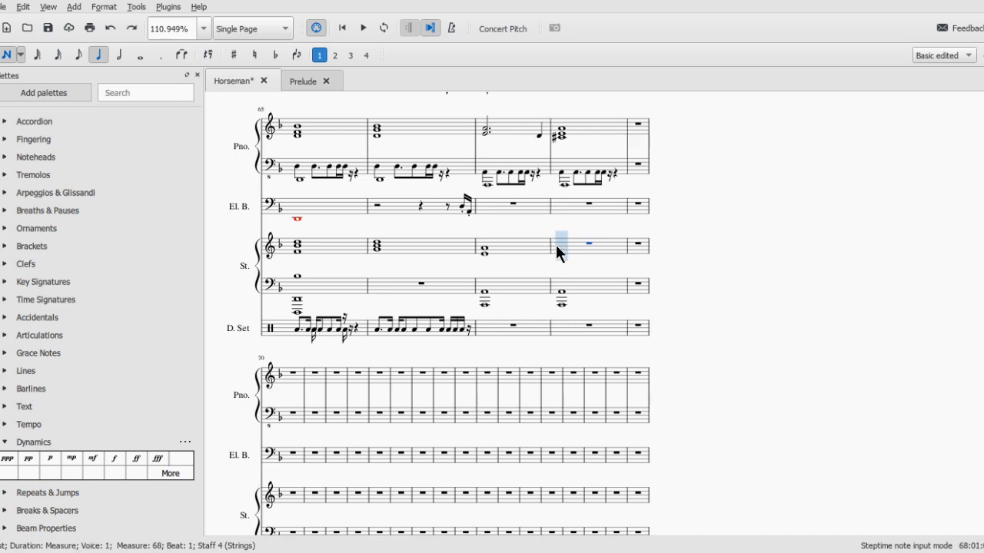
- Enter a whole-note C#4 and A4 chord in upper Strings measure 68
key("6")
key("Escape")
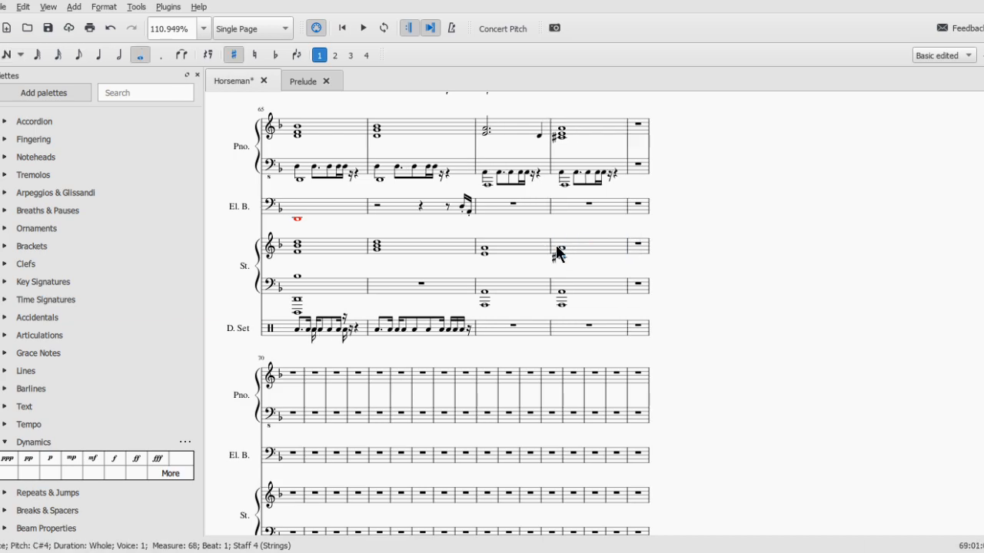
- Play back the ending from measure 65 to hear the Strings chords
left_click(297, 248)
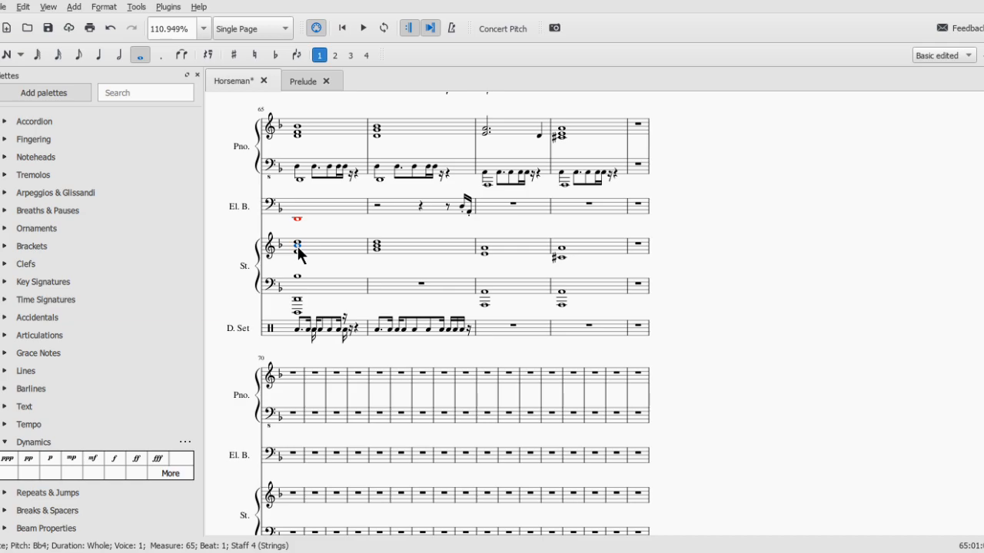
key("space")
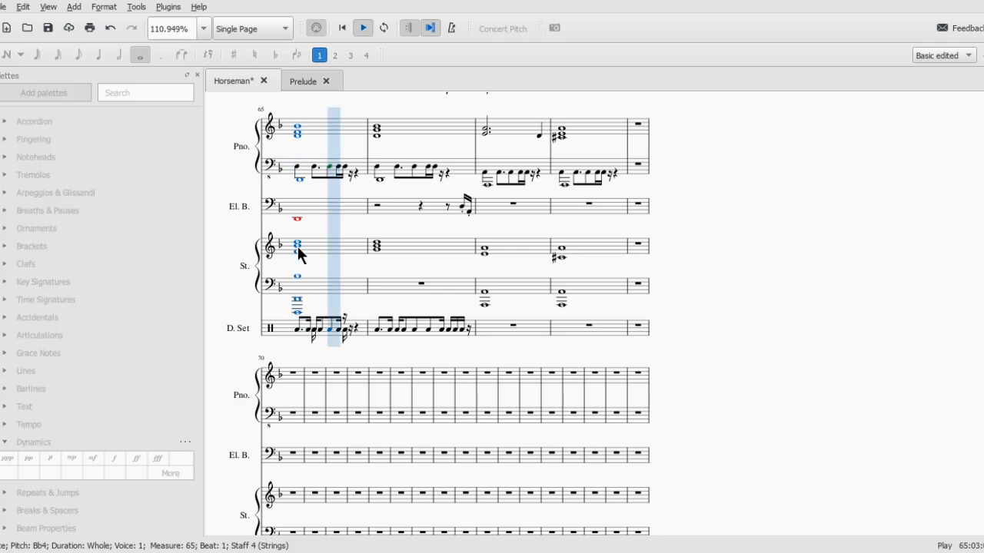
key("space")
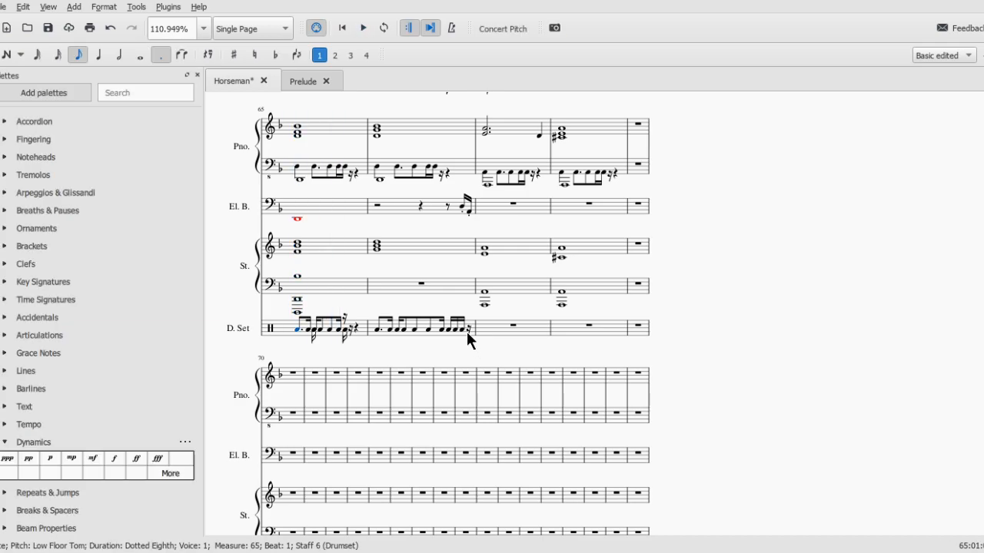
- Copy the two-measure Drumset pattern from measures 65 and 66 into measures 67 and 68
left_click(473, 331)
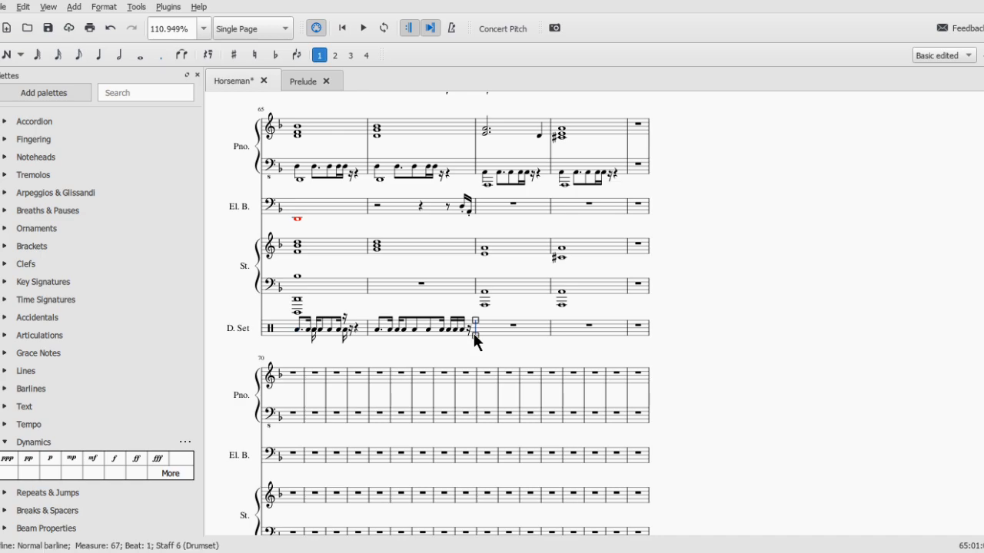
scroll(474, 332, "up", 4)
left_click(414, 328)
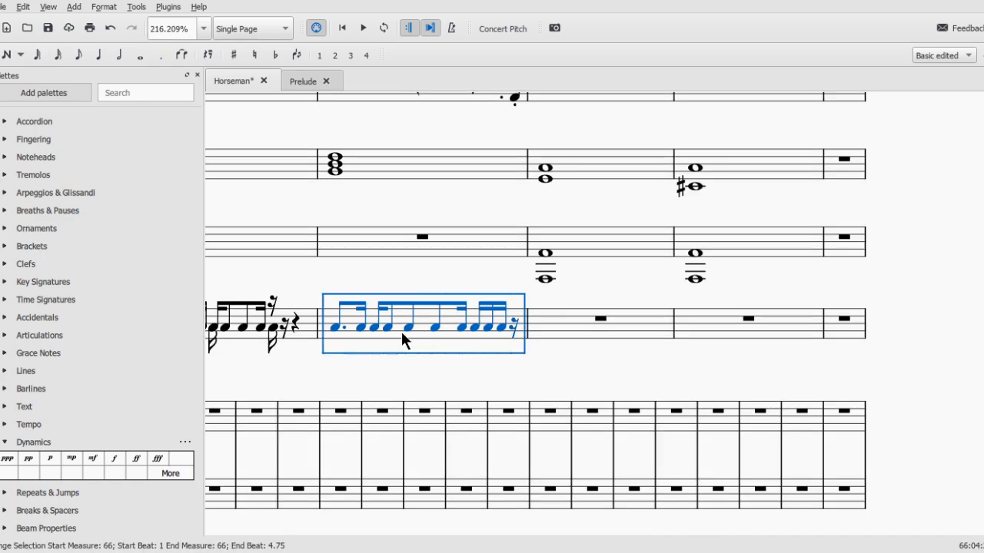
left_click(302, 333, "shift")
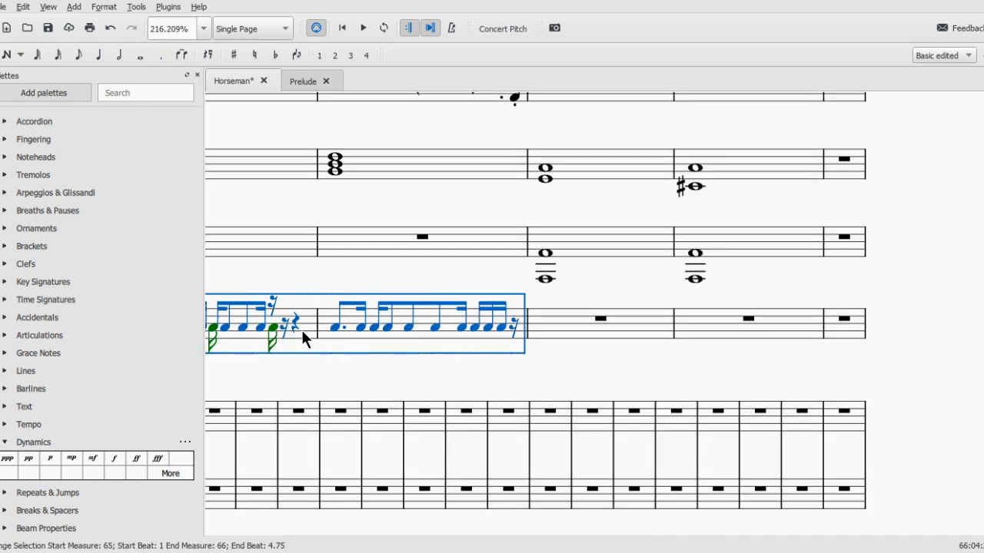
left_click(590, 329)
key("ctrl+v")
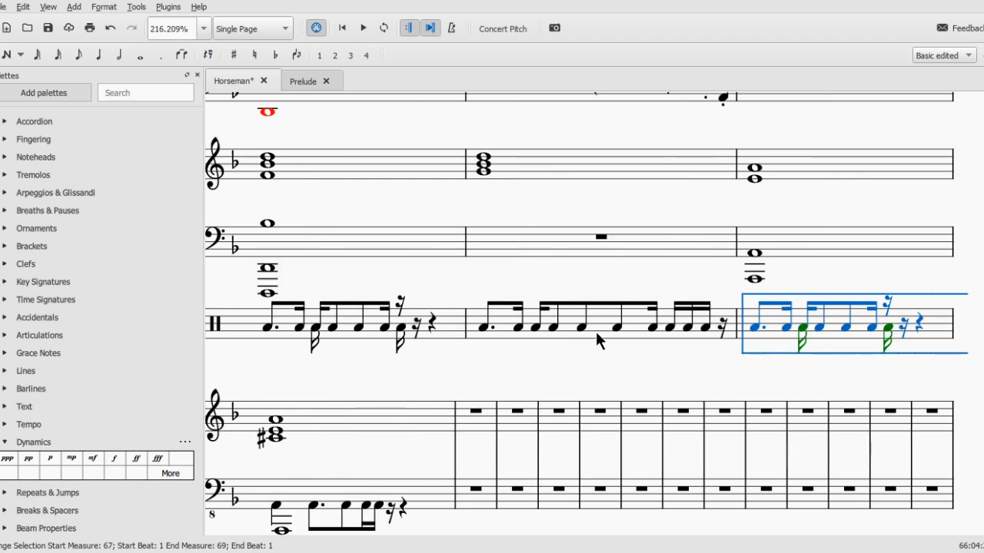
scroll(607, 333, "down", 6)
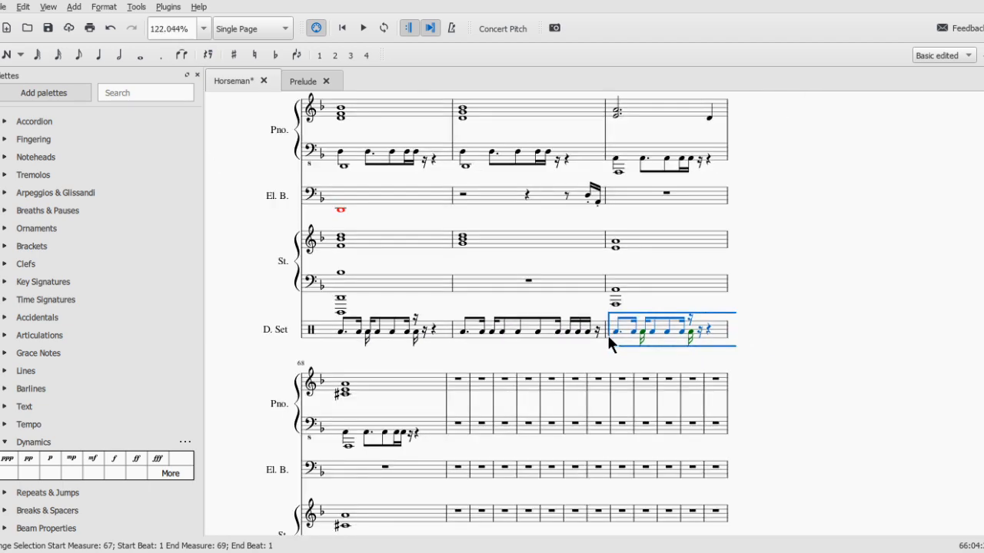
scroll(608, 334, "up", 3)
- Try to enter a whole note in the empty lower Strings measure 66
left_click(460, 409)
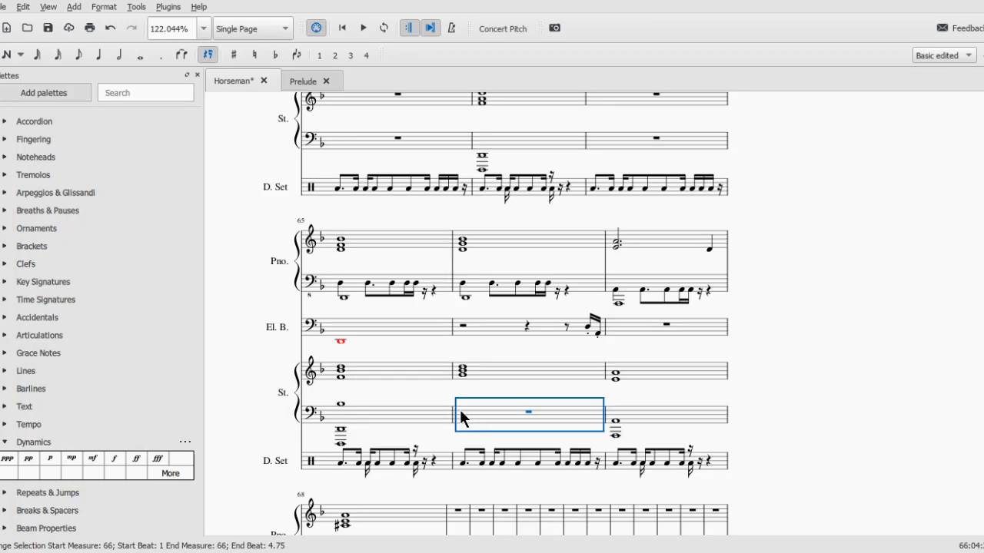
key("n")
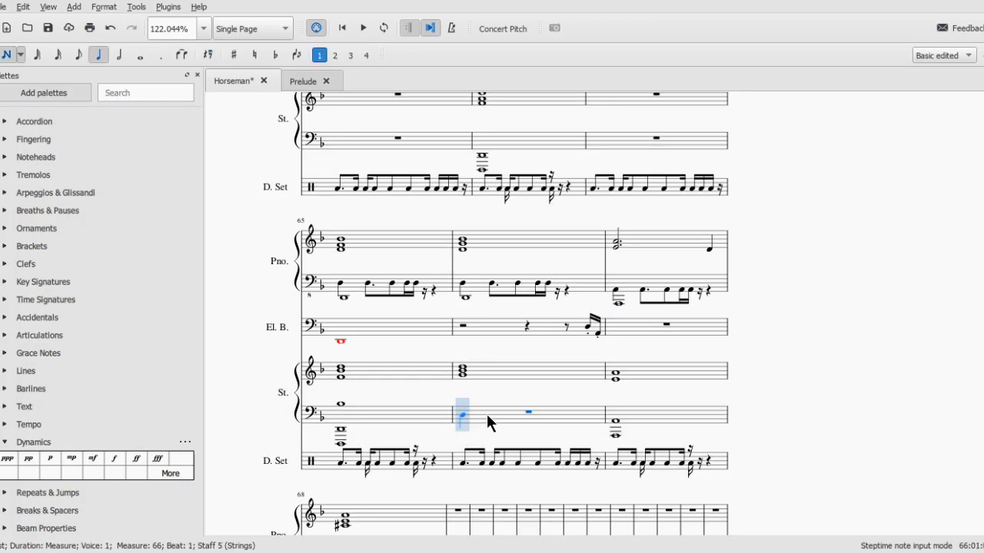
key("7")
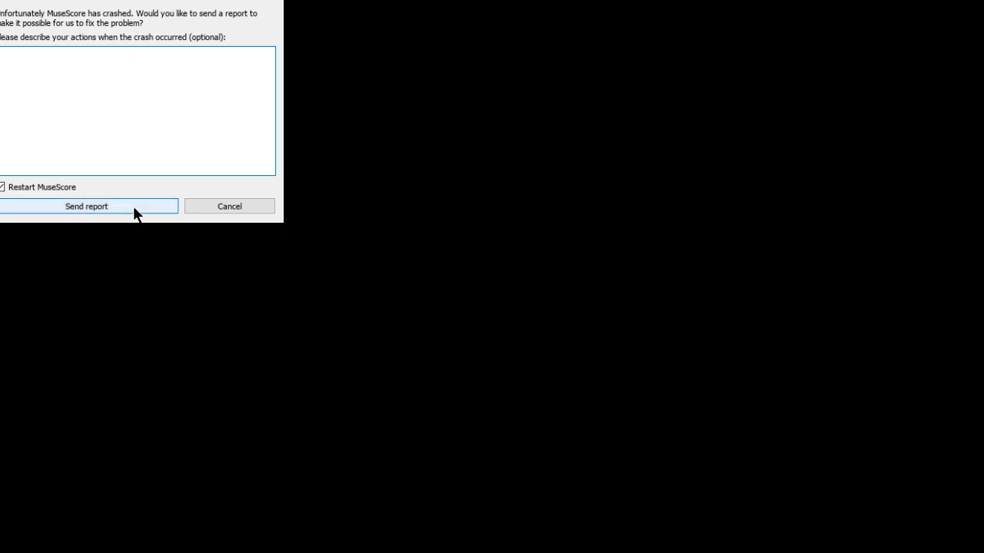
- Skip sending the crash report, restore the previous session and switch to the Horseman score
left_click(220, 208)
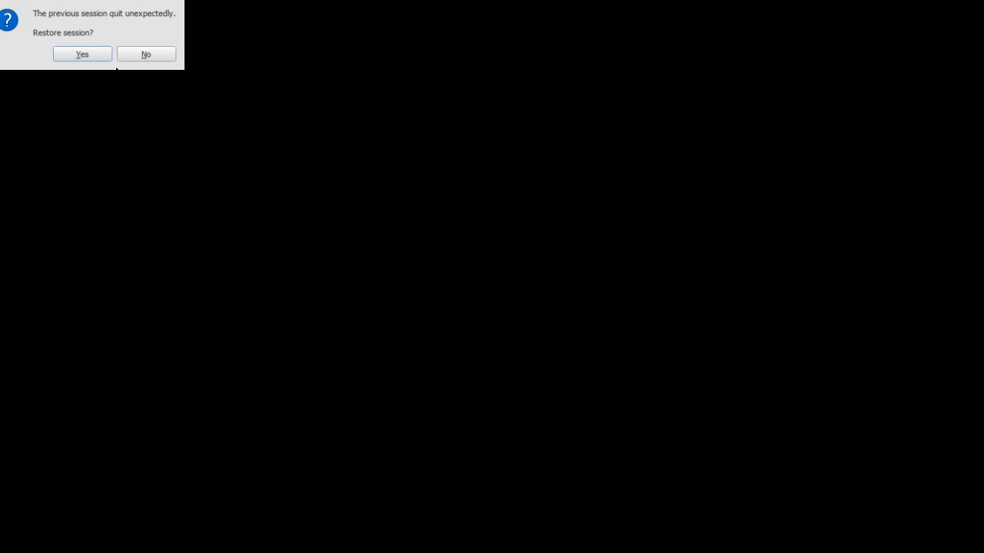
left_click(97, 58)
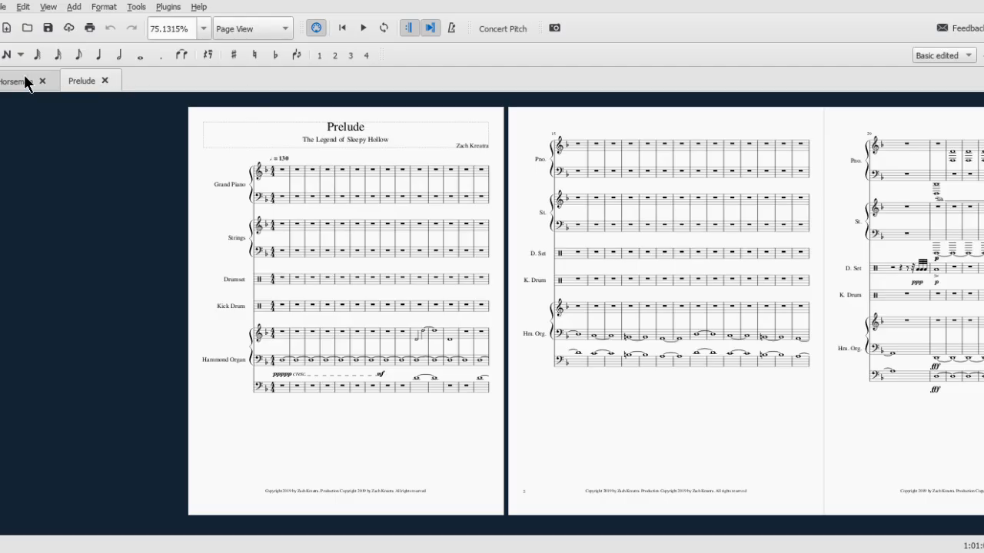
left_click(26, 82)
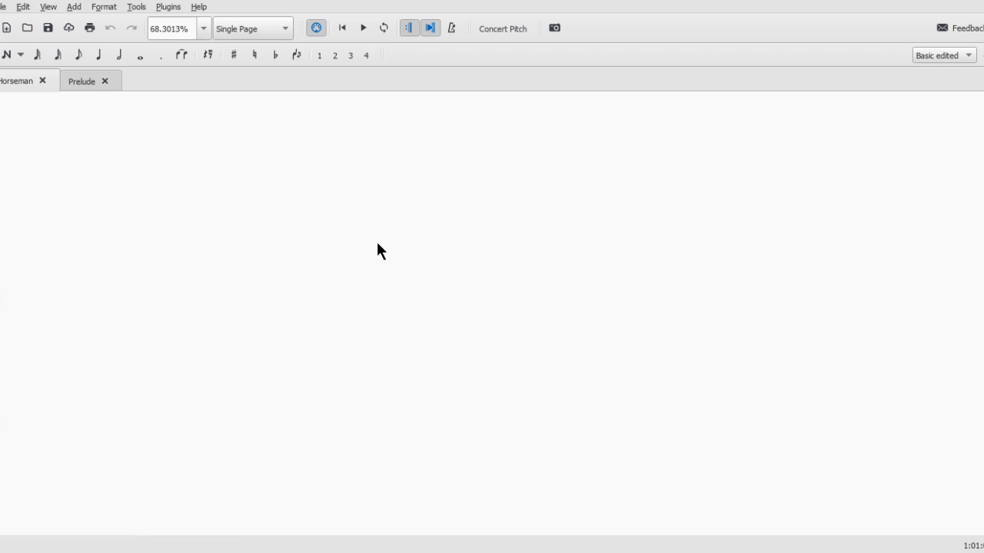
- Enter a whole-note D1 and D2 octave in lower Strings measure 66 near the end of Horseman
scroll(376, 243, "down", 19)
scroll(374, 247, "up", 6)
scroll(370, 252, "down", 15)
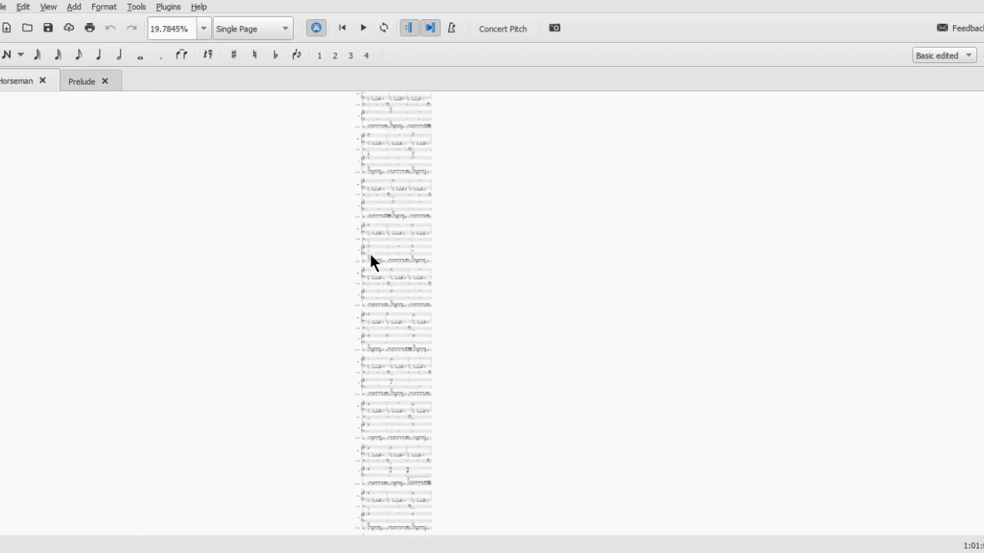
scroll(362, 269, "up", 2)
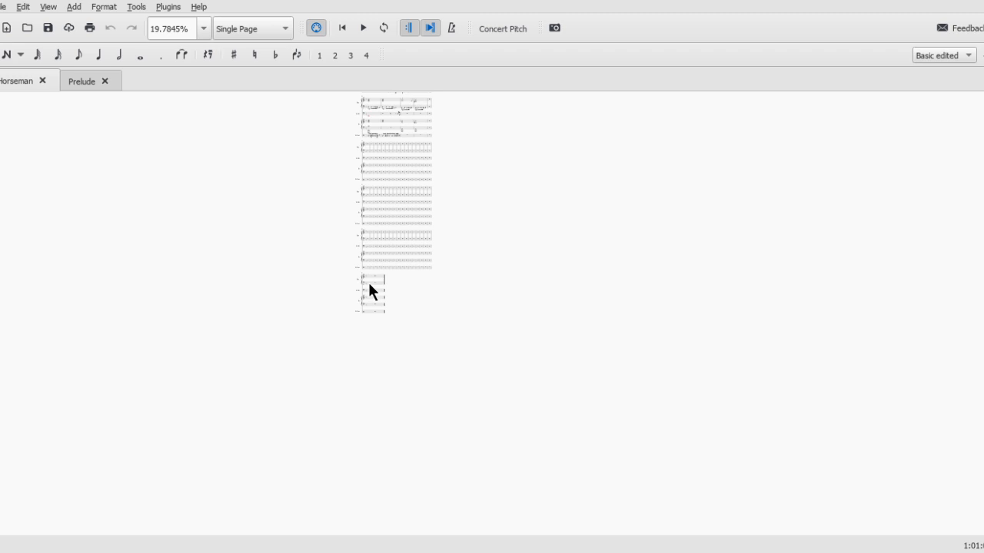
scroll(403, 162, "up", 12)
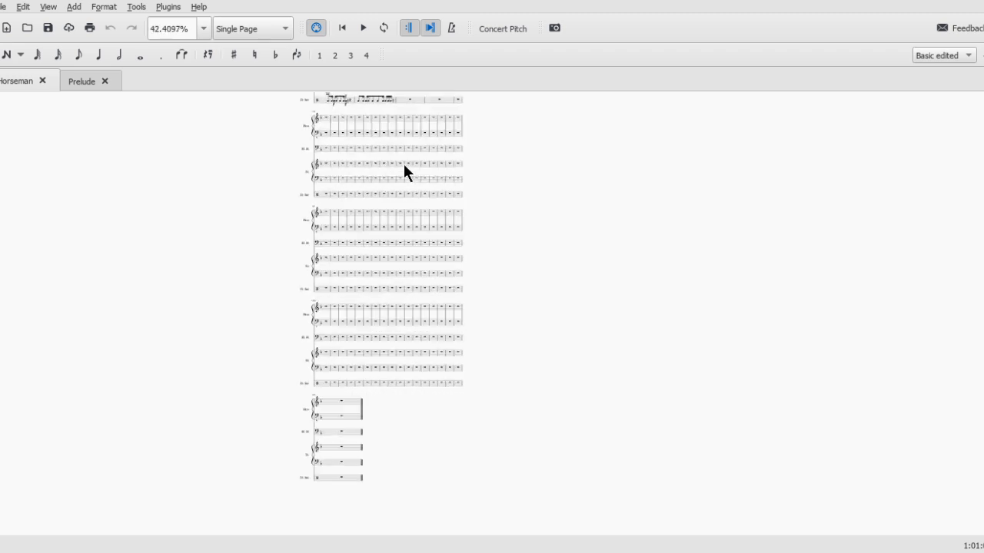
scroll(383, 223, "up", 2)
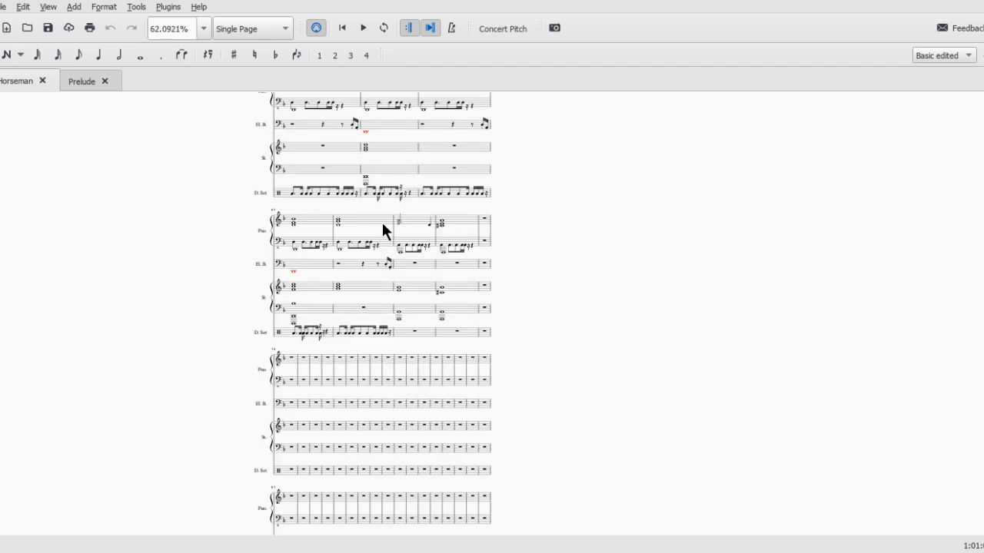
scroll(382, 225, "up", 5)
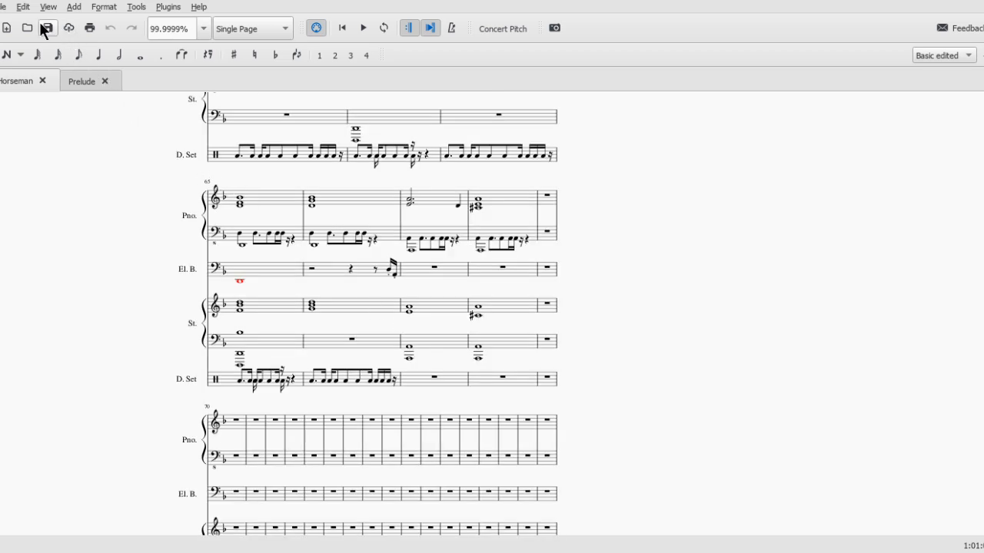
scroll(299, 330, "up", 3)
left_click(298, 331)
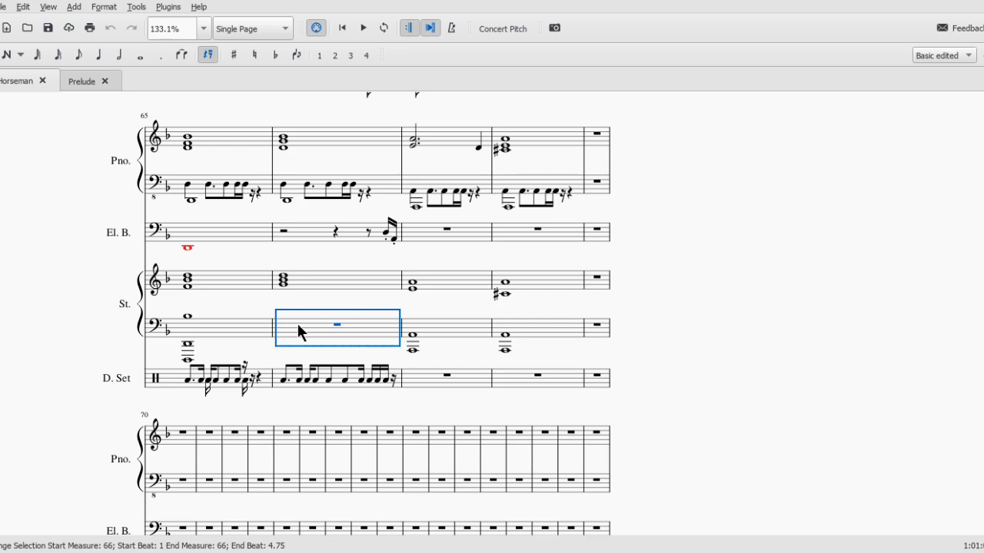
key("n")
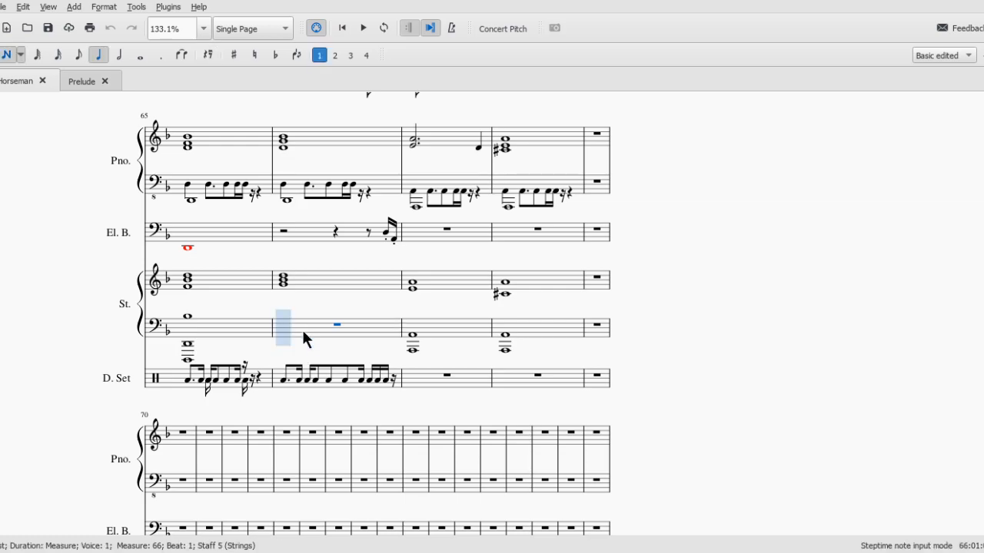
key("7")
key("d")
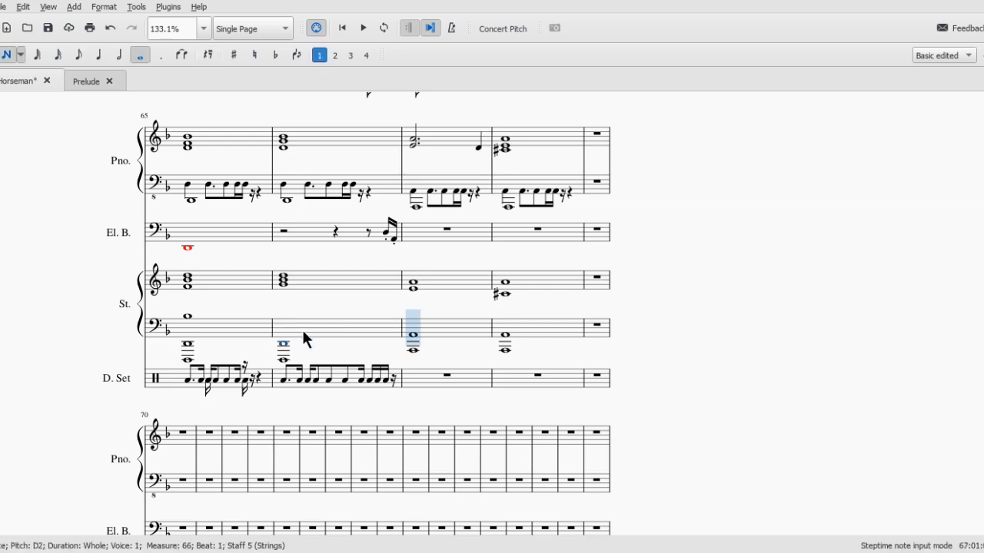
key("Escape")
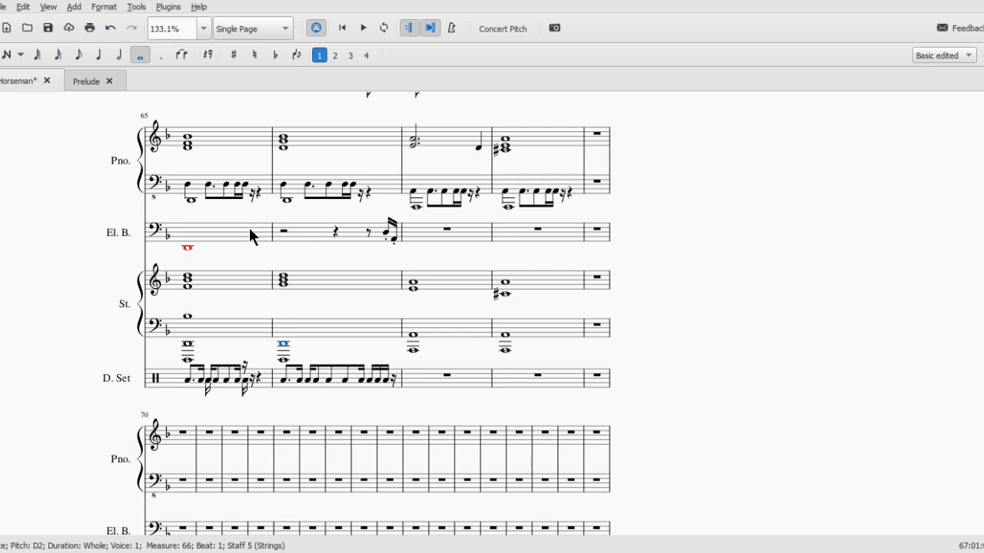
- Close the Prelude score and save the Horseman score
left_click(98, 86)
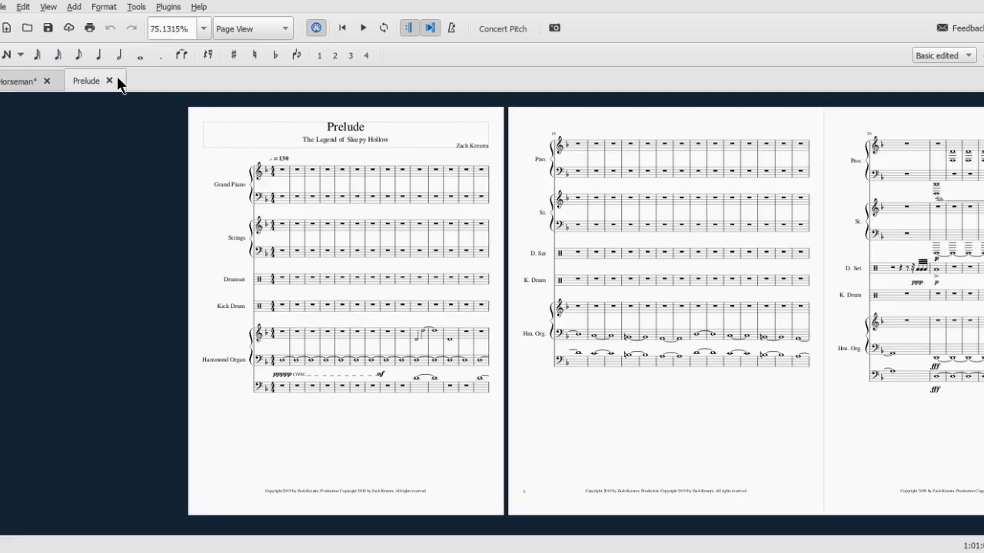
left_click(117, 78)
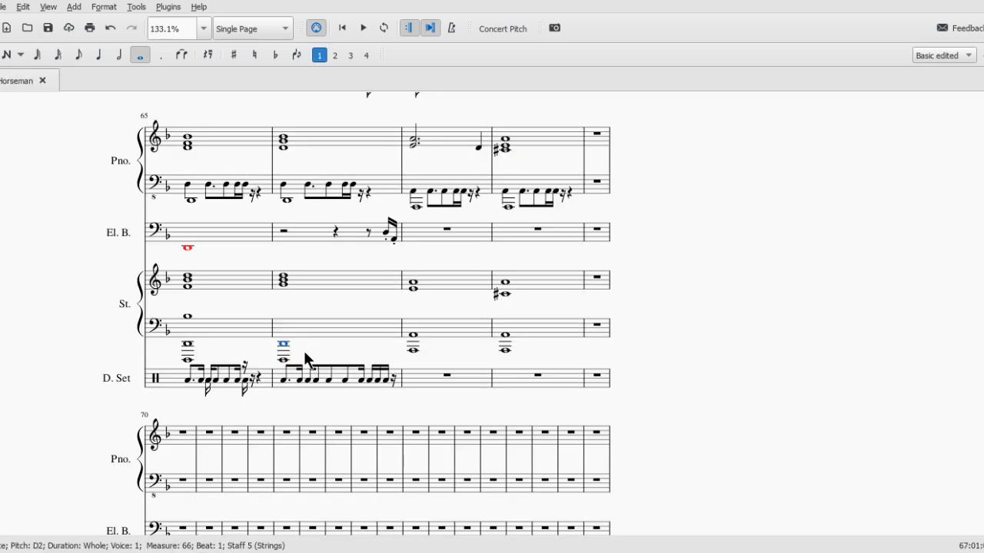
- Play back the ending from the Piano chord in measure 63 to hear the new low Strings octave
scroll(291, 332, "up", 1)
scroll(290, 336, "up", 2)
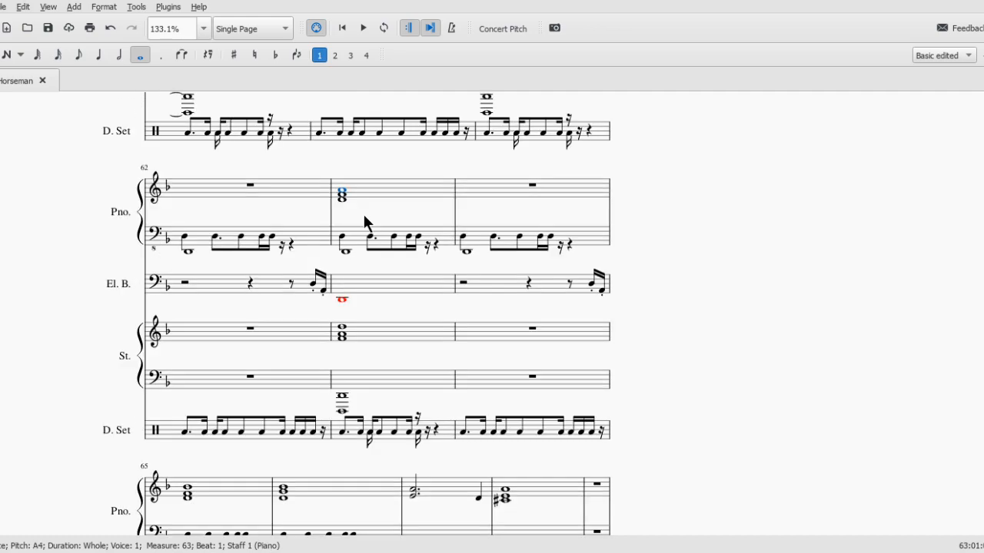
scroll(390, 240, "up", 1)
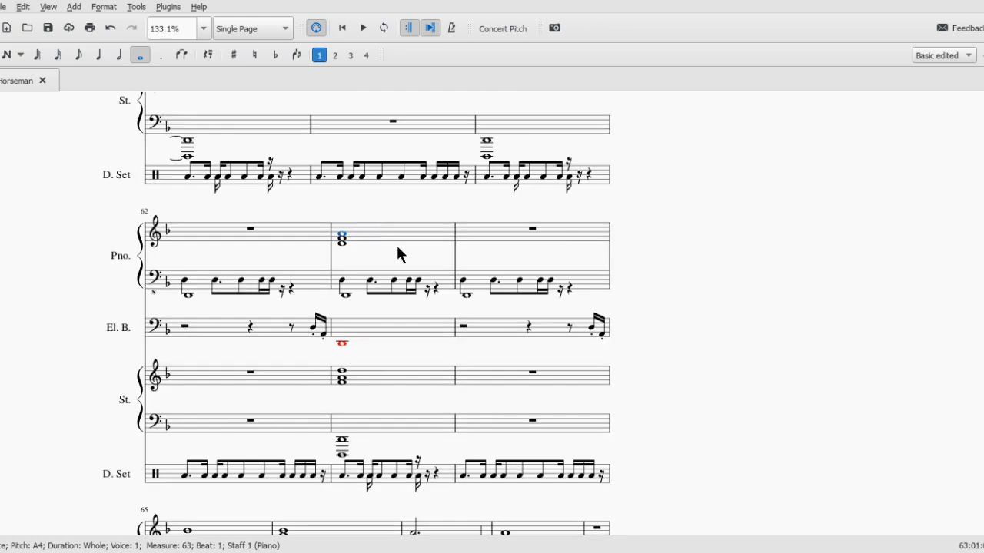
key("space")
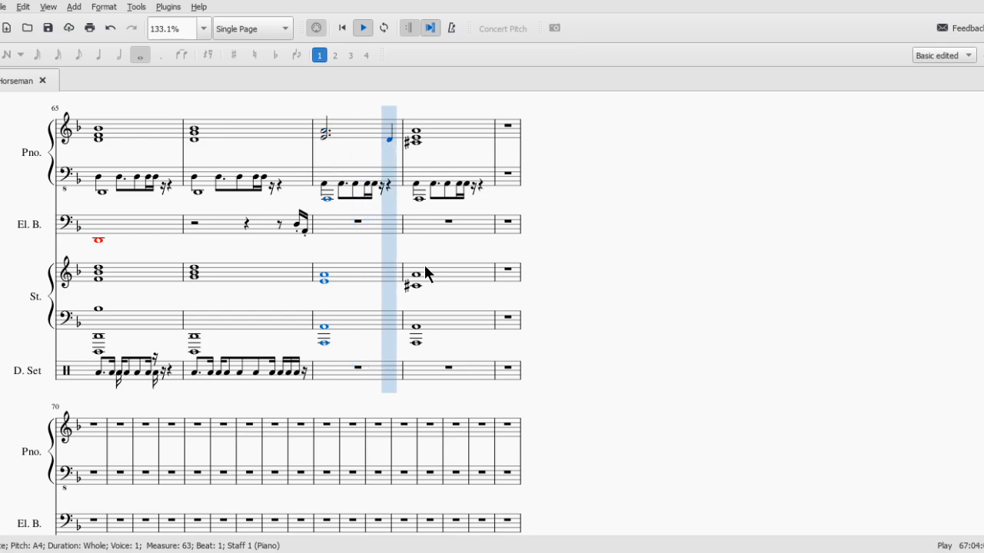
key("space")
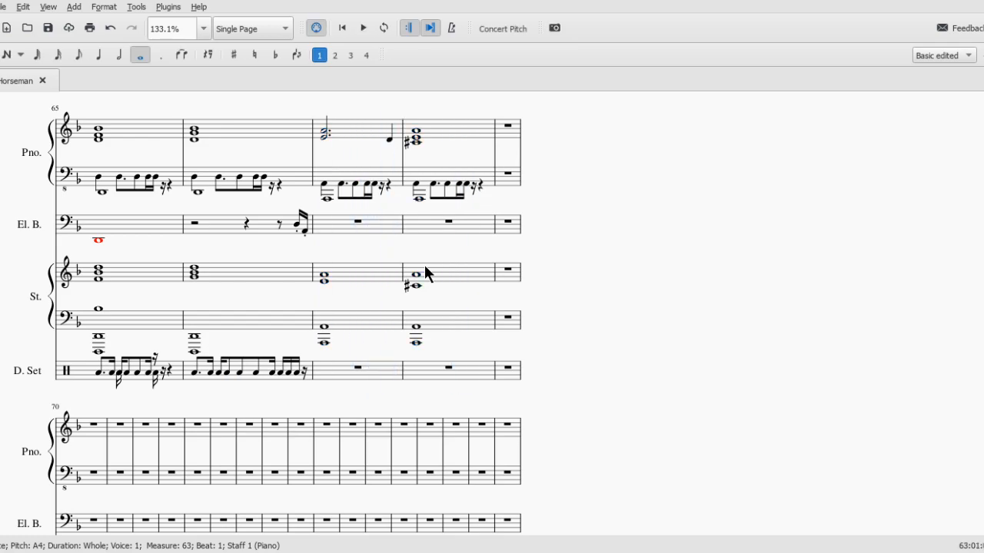
- Copy the Drumset rhythm of measures 65 and 66 and paste it starting at measure 67
left_click(91, 375)
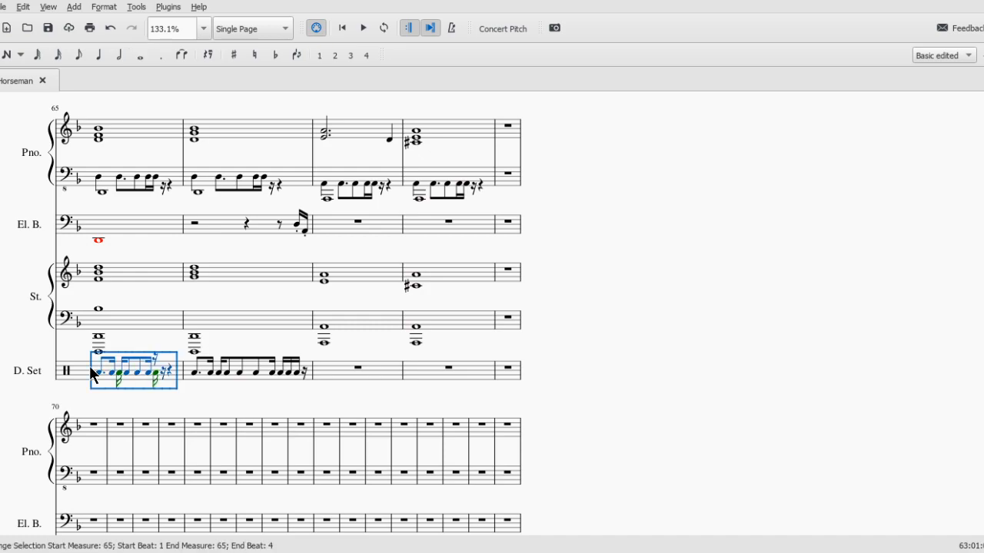
left_click(238, 373)
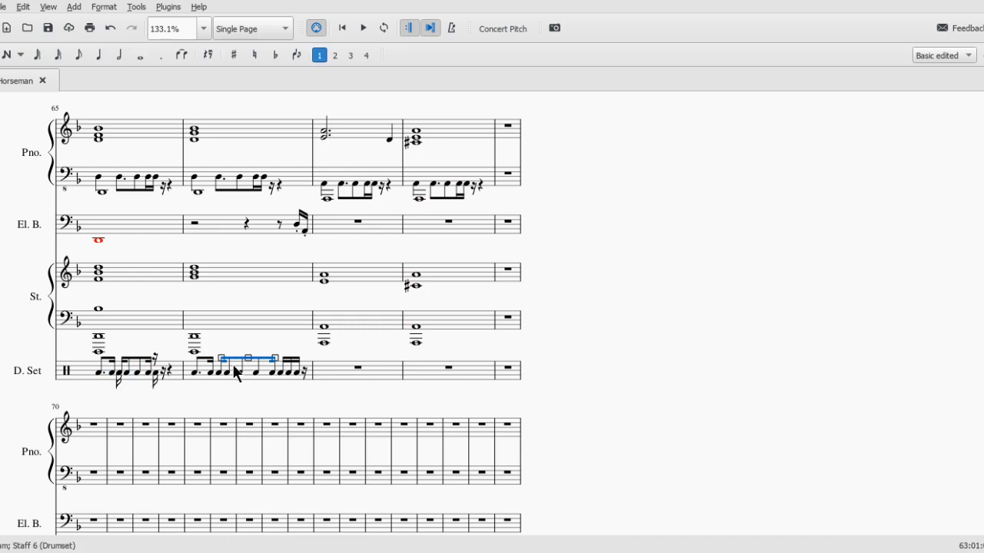
left_click(237, 377)
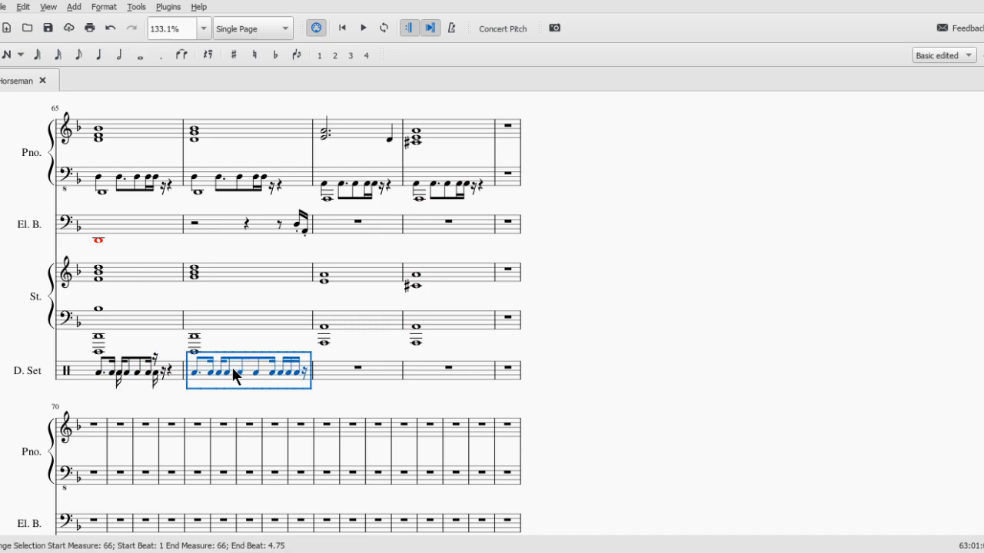
left_click(92, 373, "shift")
key("ctrl+c")
left_click(325, 375)
key("ctrl+v")
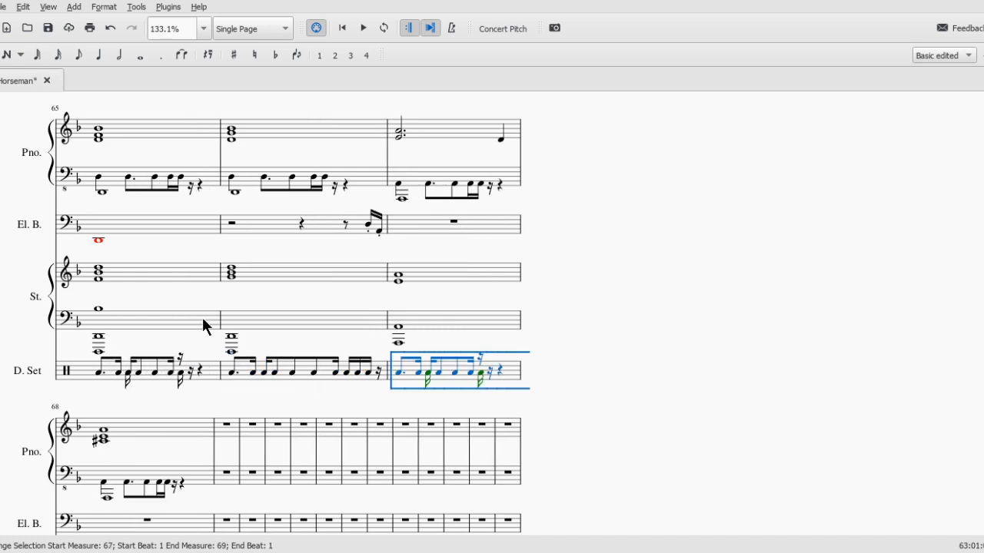
- Play back the ending from measure 63 through measure 68 and save the Horseman score
scroll(181, 223, "up", 4)
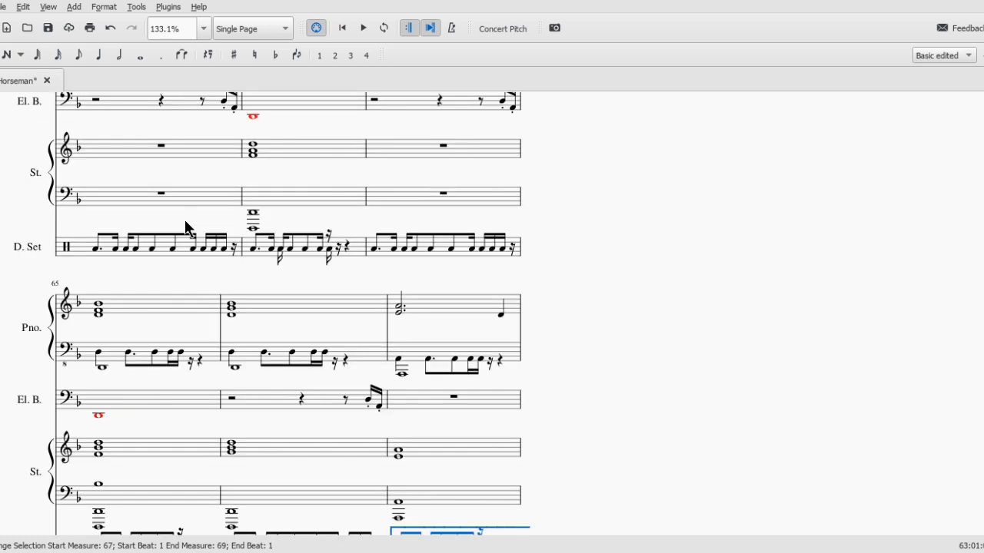
left_click(247, 153)
key("space")
left_click(48, 30)
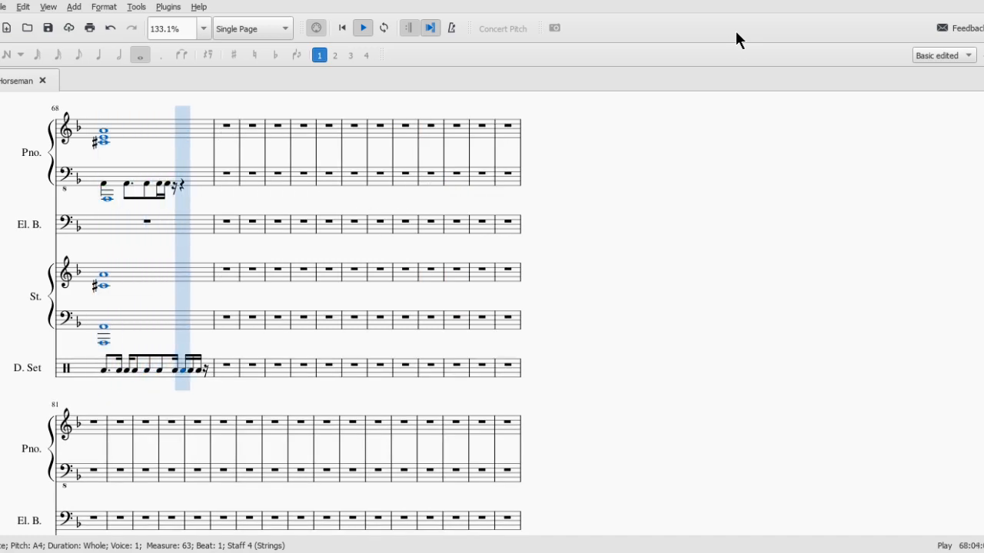
key("space")
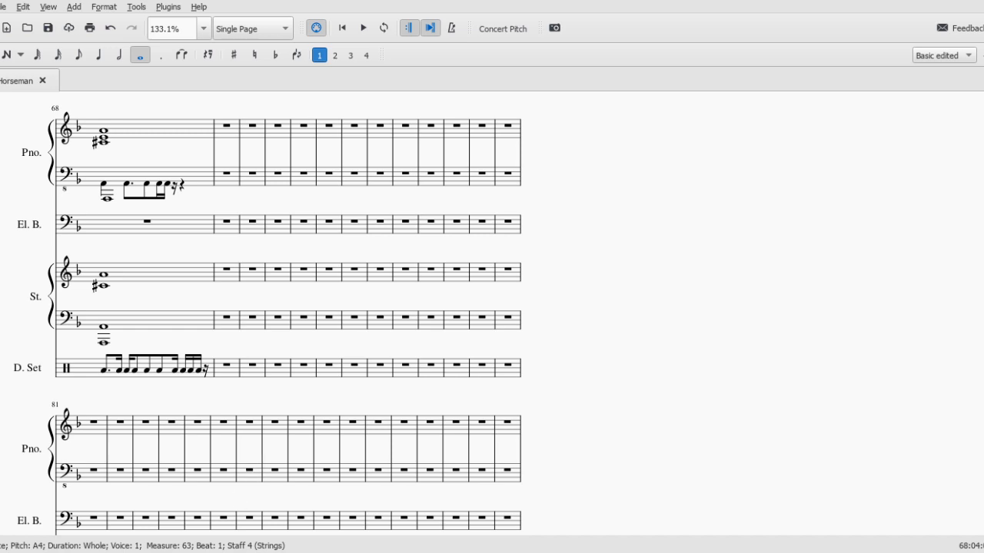
- Shorten the whole-note chord in measure 68 of the upper piano staff to a dotted half note
scroll(95, 263, "up", 5)
scroll(233, 385, "down", 3)
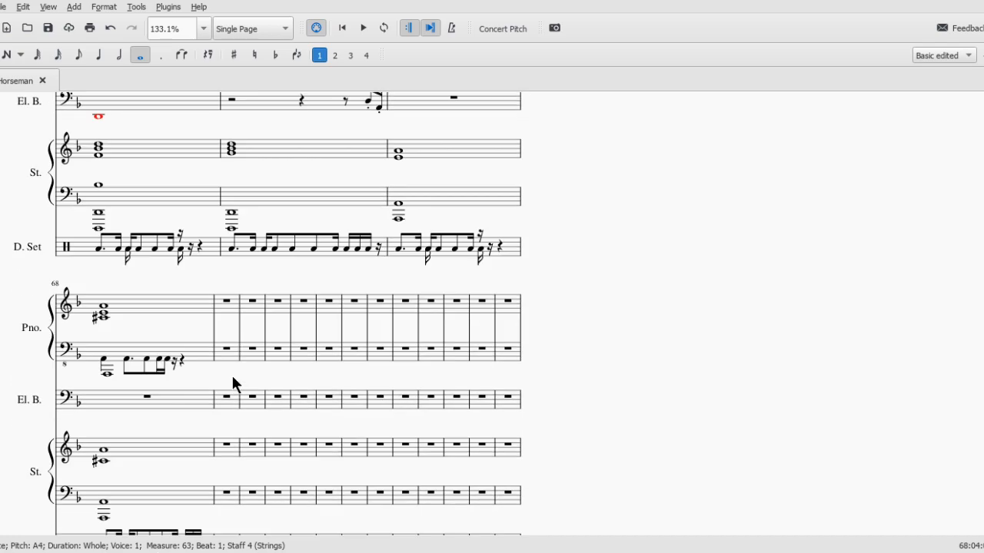
left_click(239, 271)
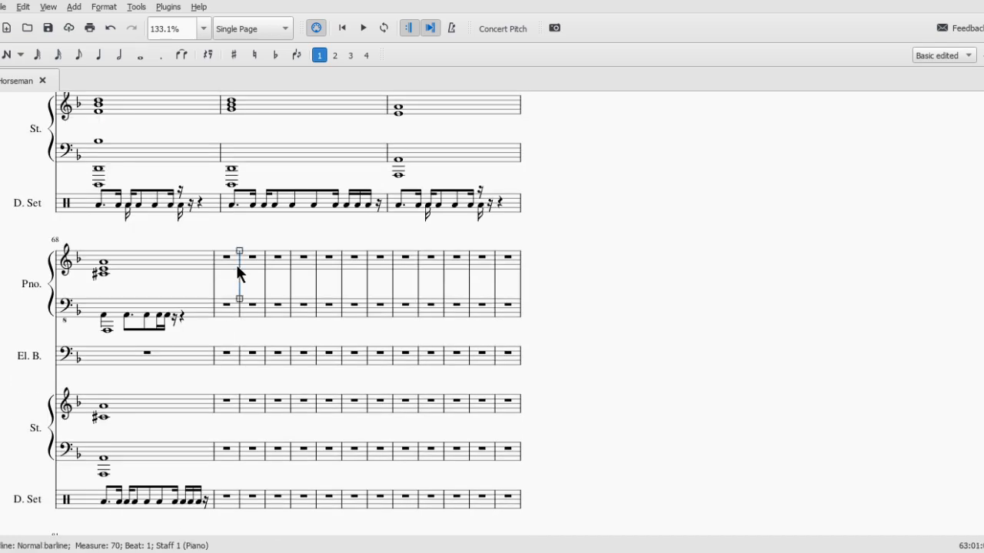
left_click(233, 269)
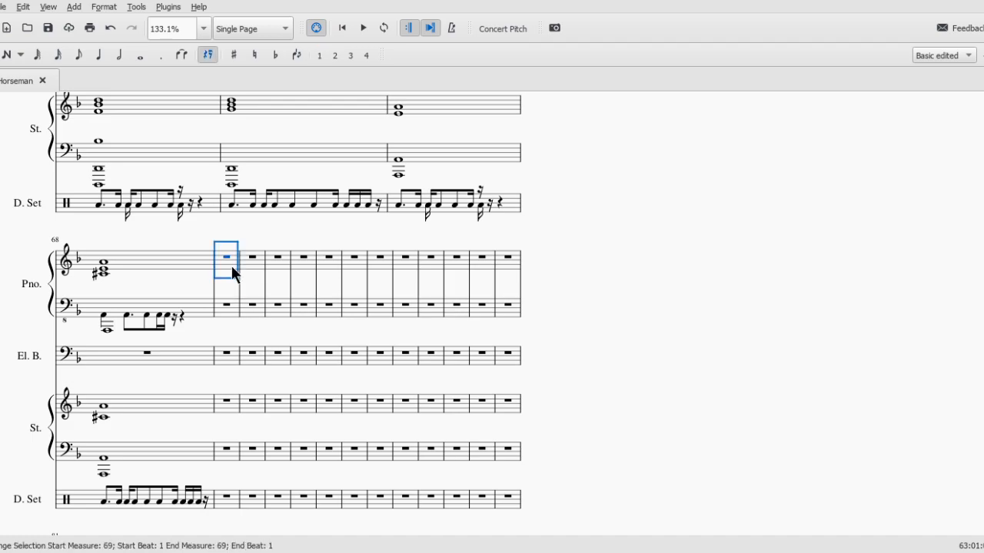
left_click(182, 248)
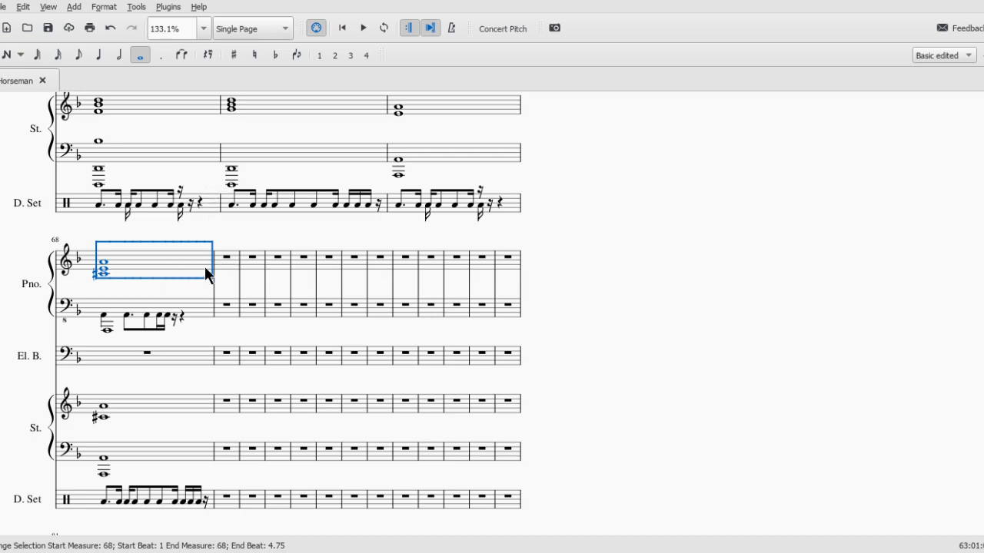
left_click(105, 263)
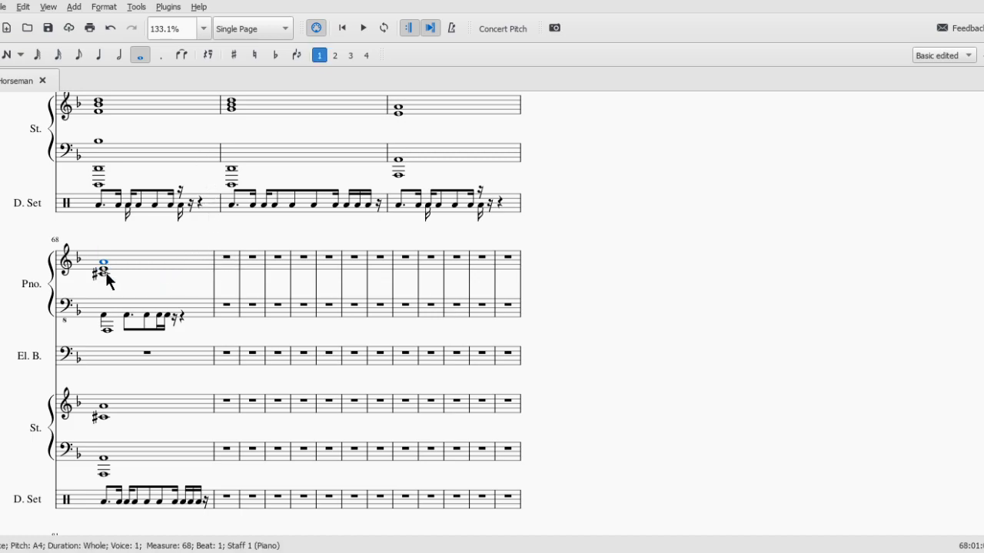
left_click(105, 272, "shift")
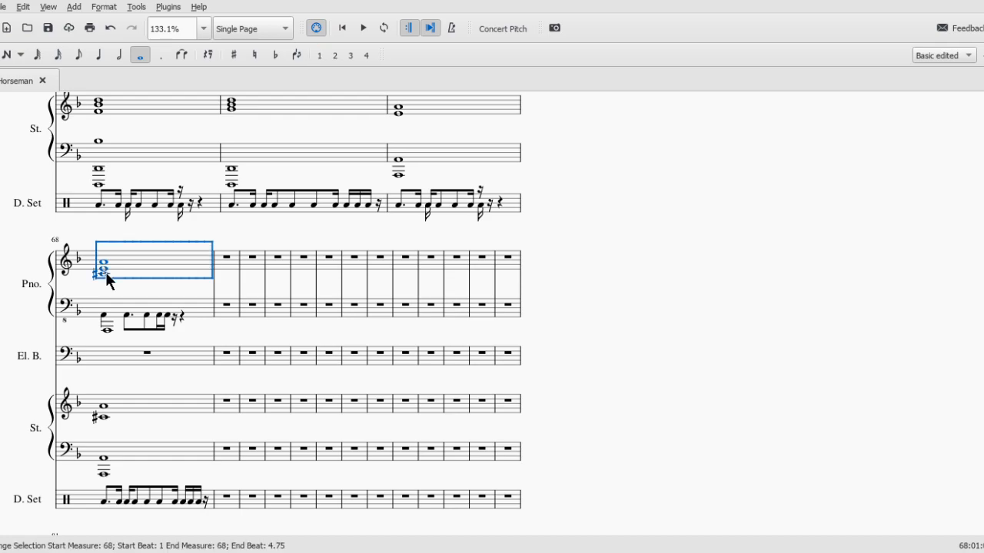
key("5")
key("n")
key("period")
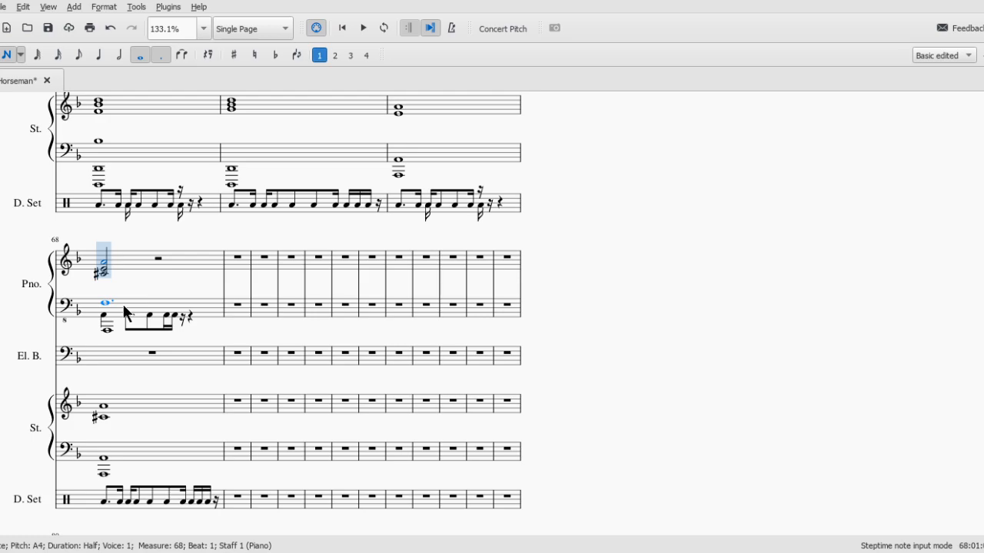
key("Escape")
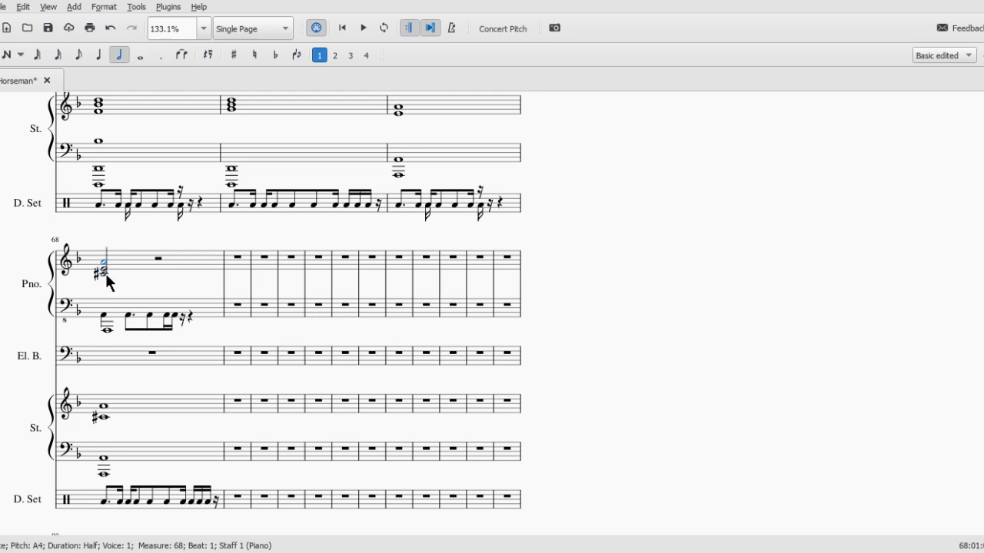
key("period")
- Split the quarter rest on beat 4 of measure 68 in the upper piano staff into two eighth rests
left_click(176, 262)
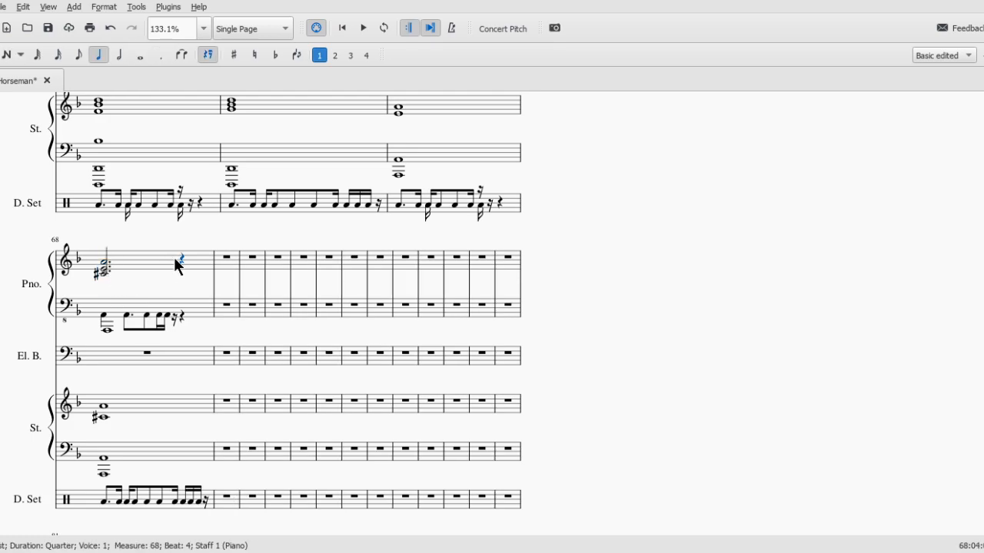
key("4")
left_click(197, 260)
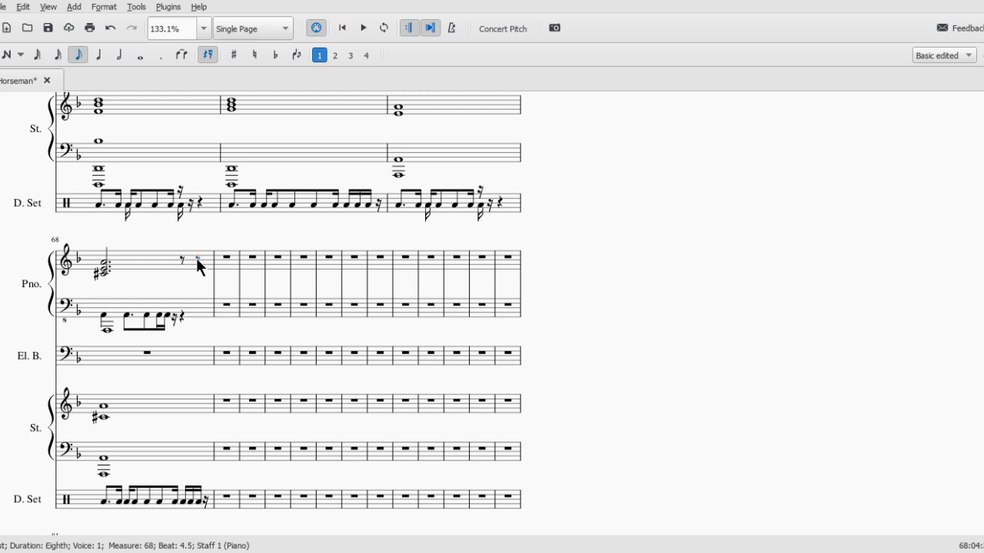
- Try an eighth-note G5, G♯5 and A5 on the last half-beat of measure 68, with D-octave and A eighths filling measure 69
key("n")
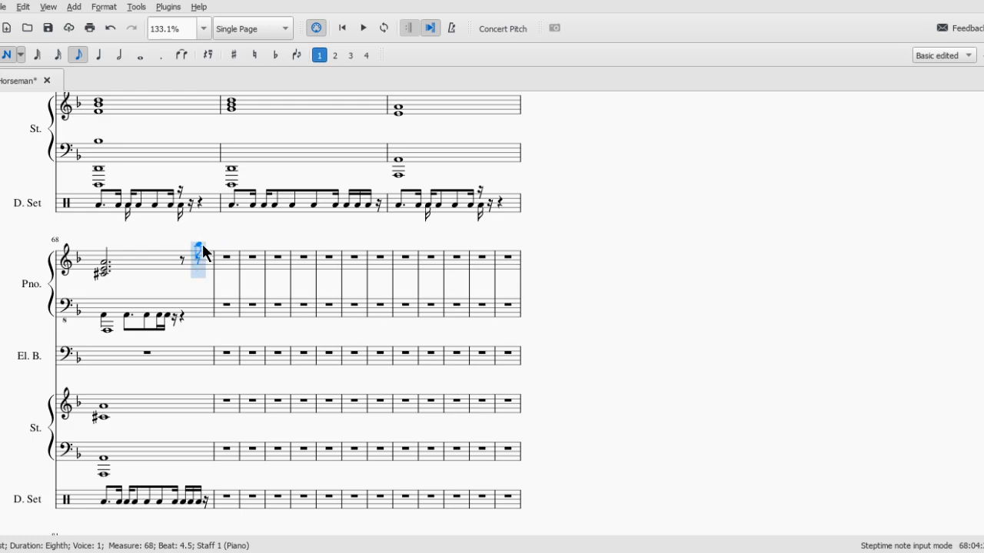
left_click(203, 248)
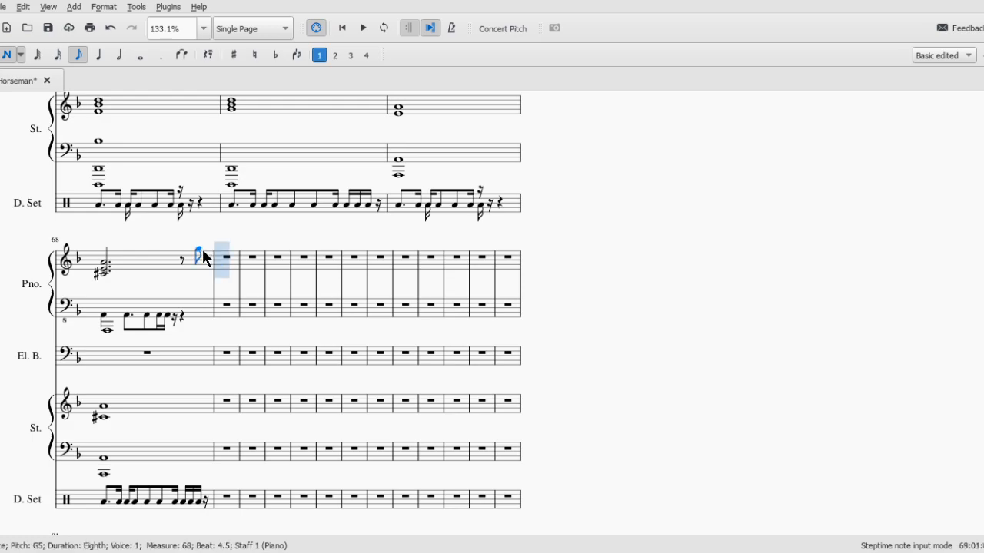
key("Up")
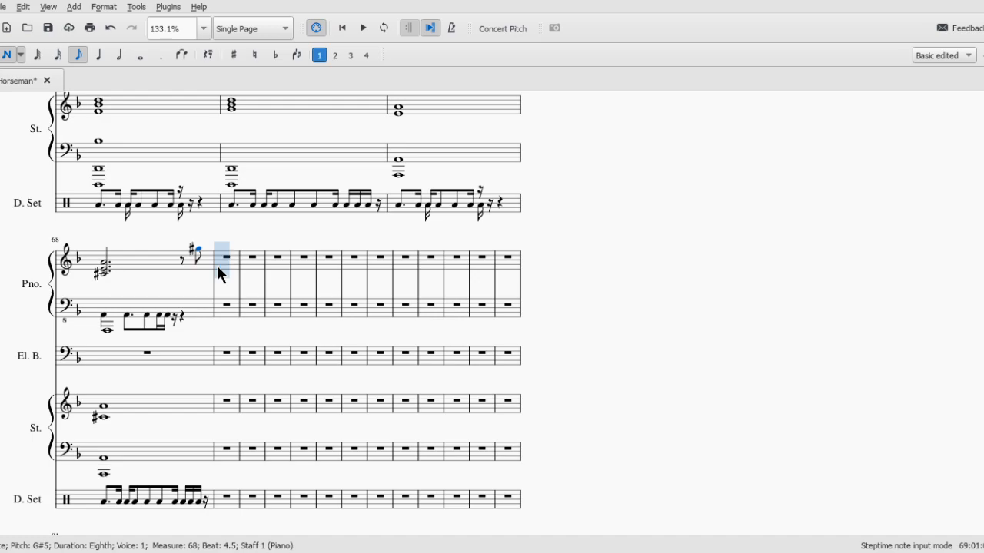
left_click(204, 242)
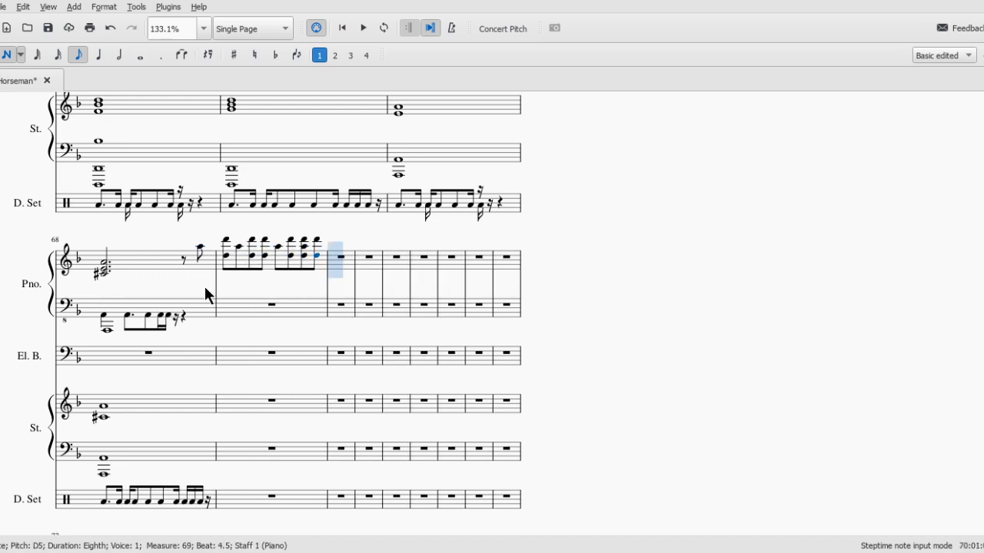
- Undo the eighth notes entered in measure 69 and at the end of measure 68, going back to the rest on beat 4
key("ctrl+z")
key("ctrl+z")
key("ctrl+z")
key("ctrl+z")
key("ctrl+z")
key("ctrl+z")
key("ctrl+z")
key("ctrl+z")
key("ctrl+z")
key("ctrl+z")
key("ctrl+z")
key("ctrl+z")
key("ctrl+z")
key("ctrl+z")
key("ctrl+z")
key("ctrl+z")
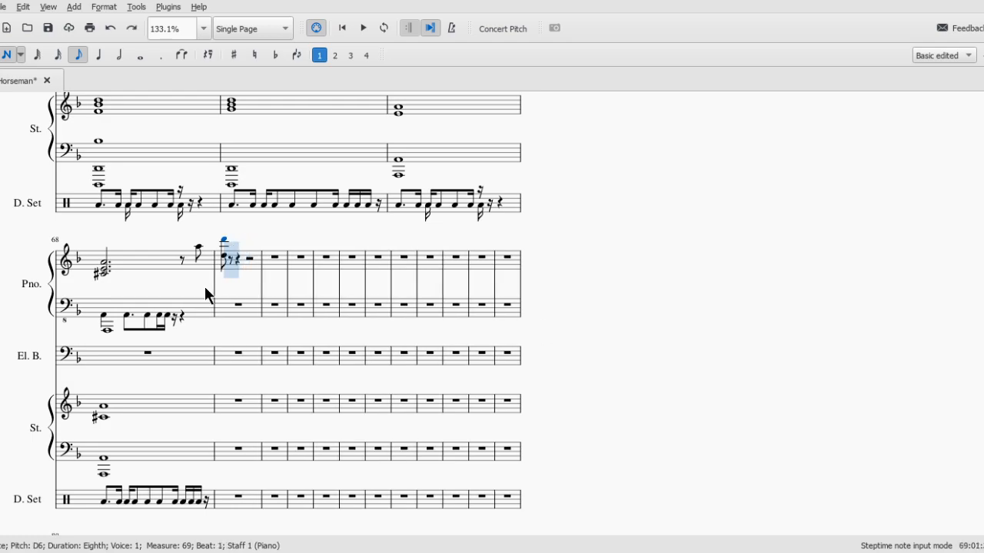
key("ctrl+z")
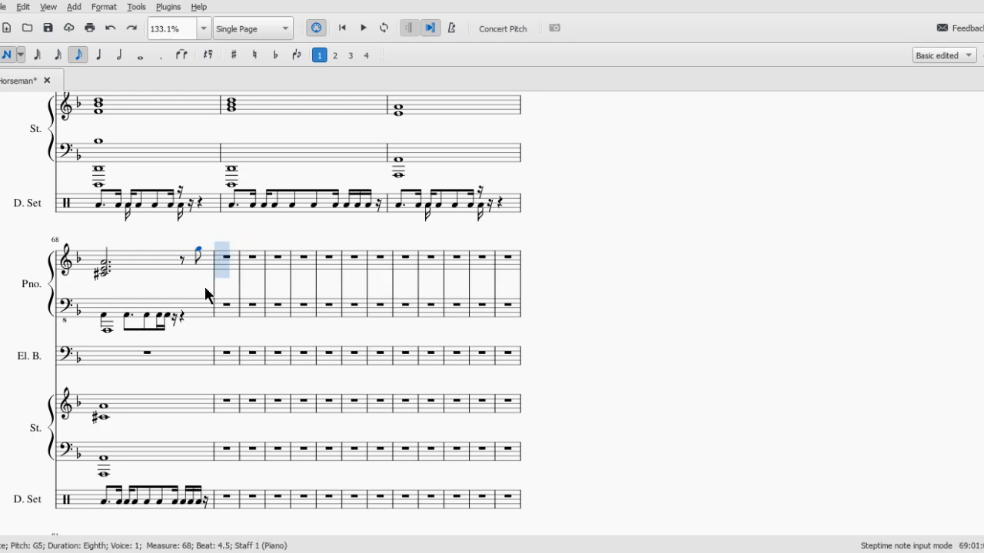
key("ctrl+z")
key("ctrl+z")
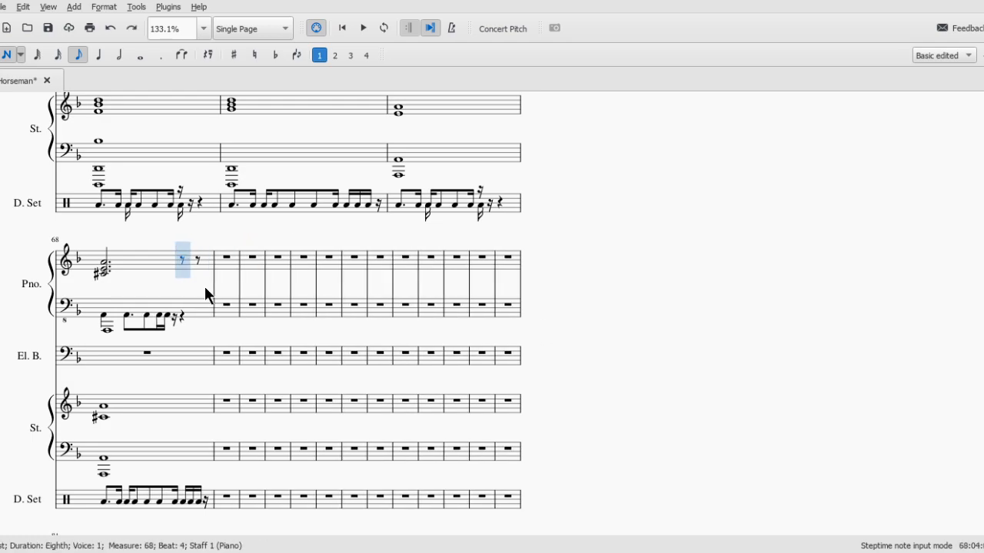
- Enter an eighth-note D5–D6 octave followed by an eighth-note A5 on beat 4 of measure 68
key("d")
key("shift+d")
key("a")
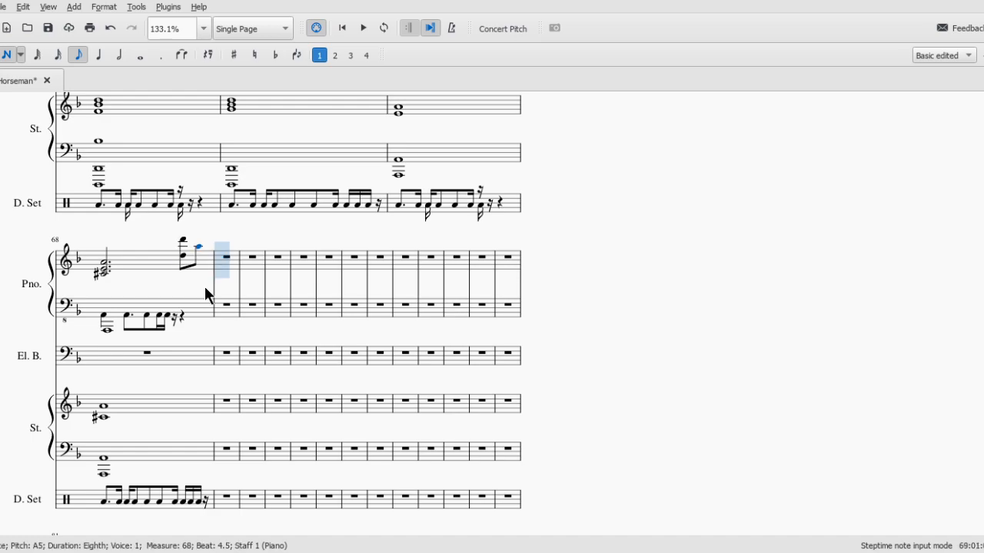
- Enter a D5–A5–D6 half-note chord at the start of measure 69 and extend it to a dotted half note
key("7")
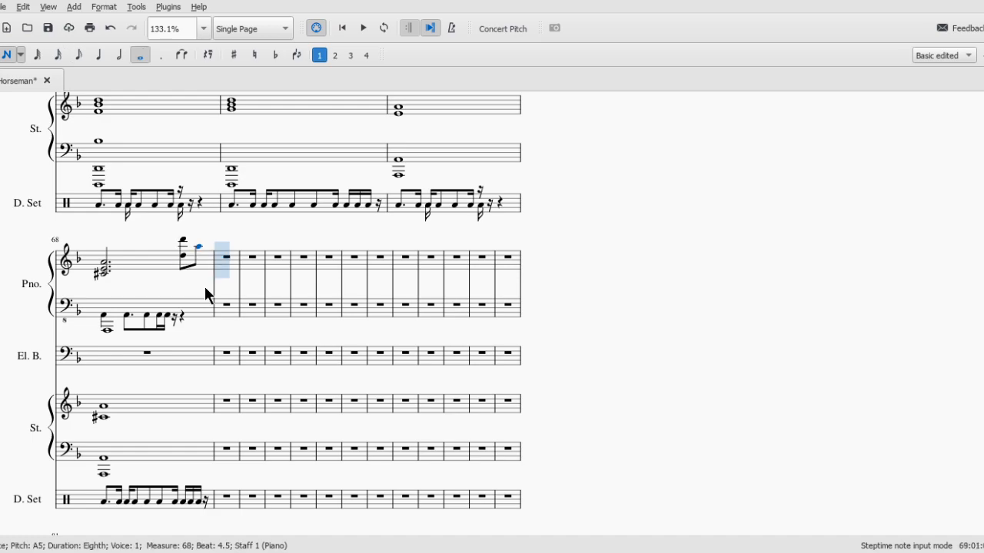
key("6")
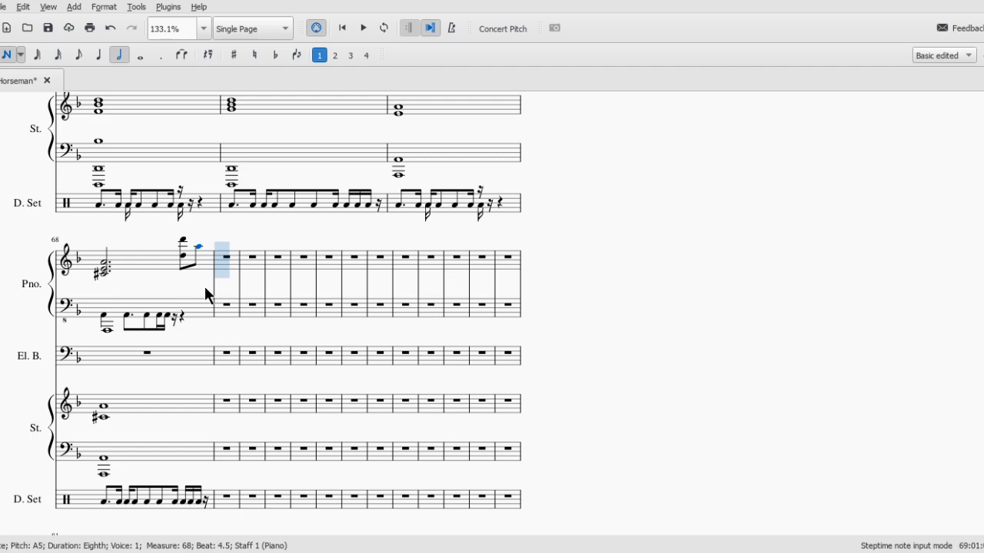
key("d")
key("shift+d")
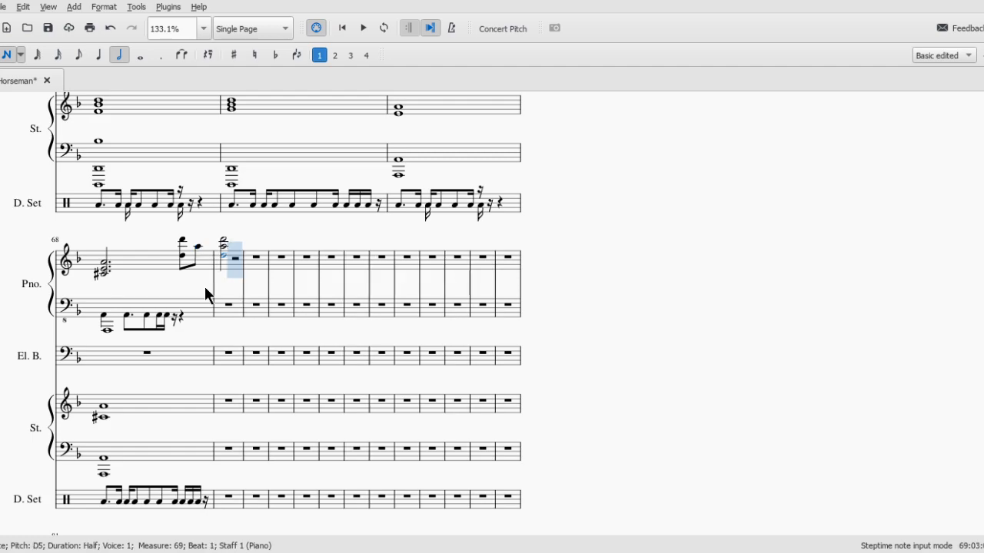
key("shift+d")
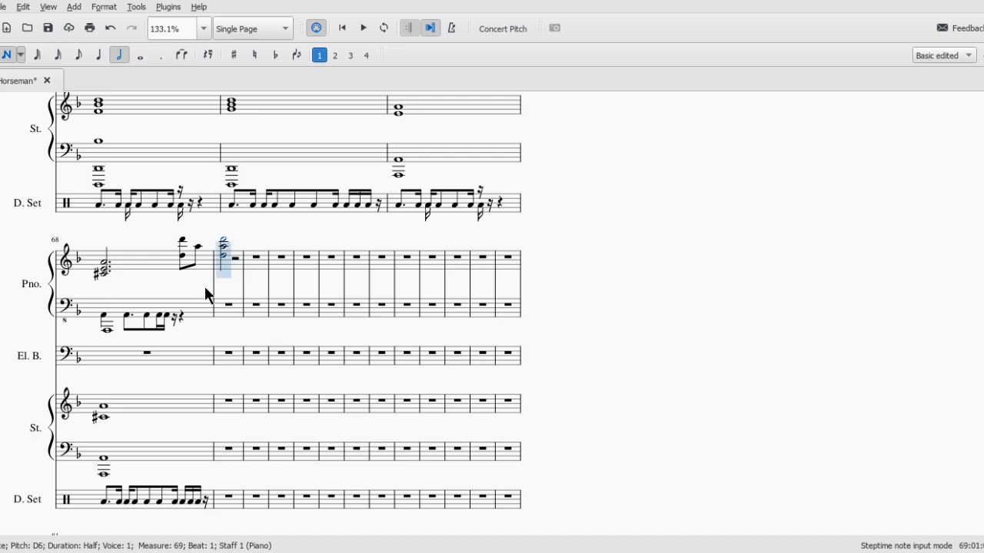
key("Escape")
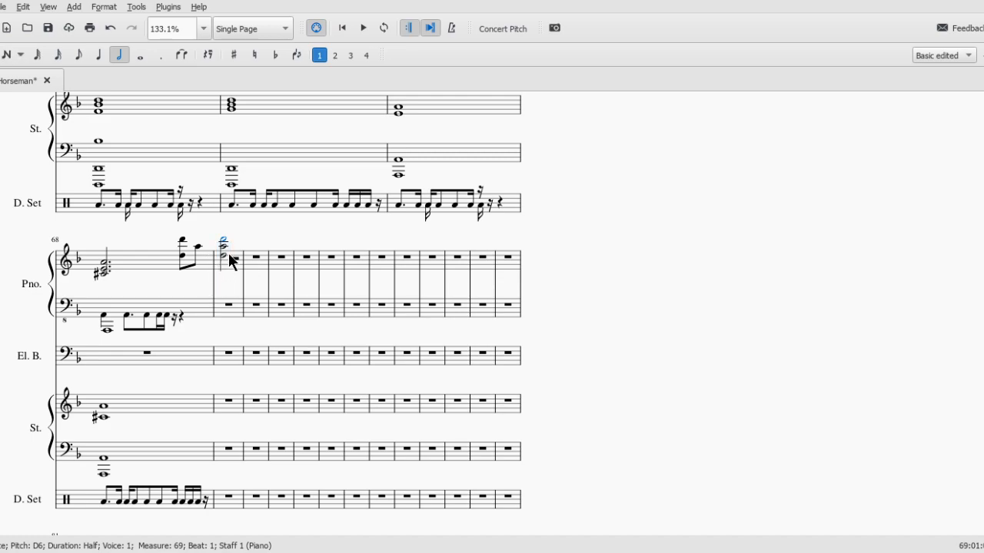
key("period")
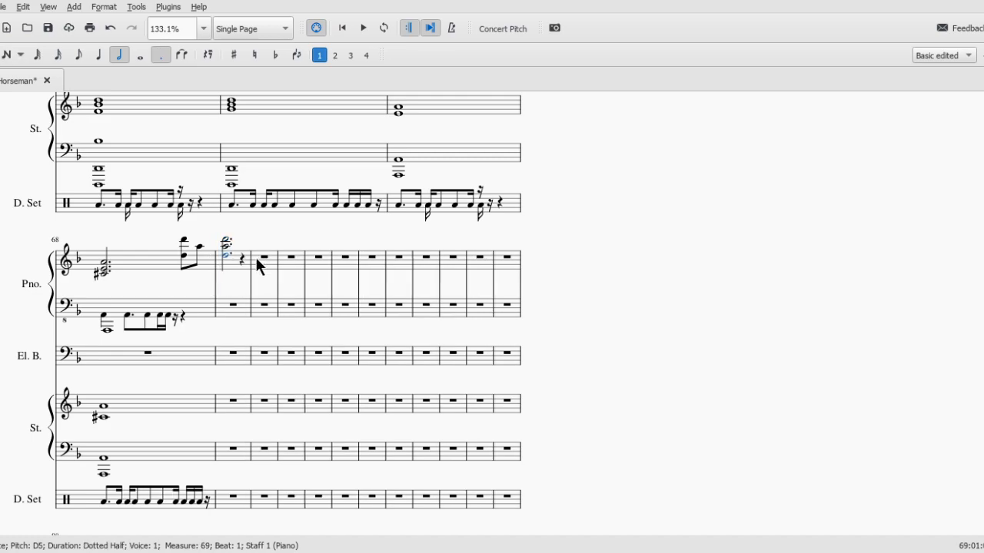
- Split the beat 4 rest of measure 69 into eighth rests and play the passage back from measure 68
left_click(243, 261)
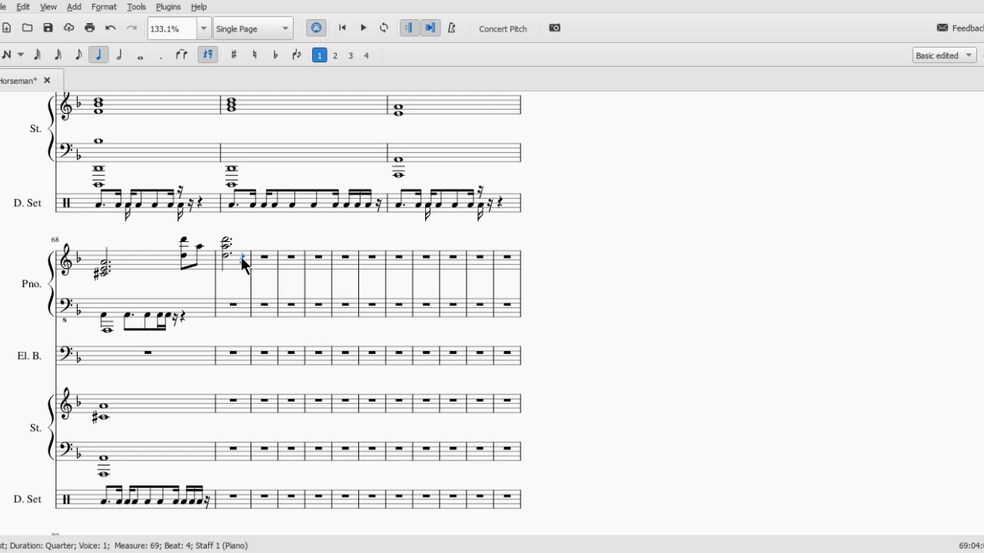
key("3")
key("Right")
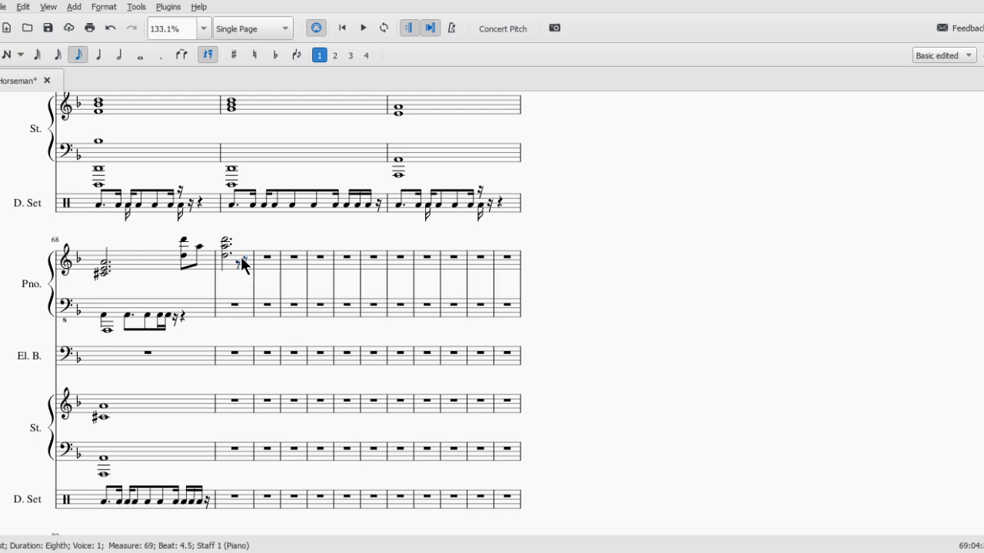
left_click(238, 265)
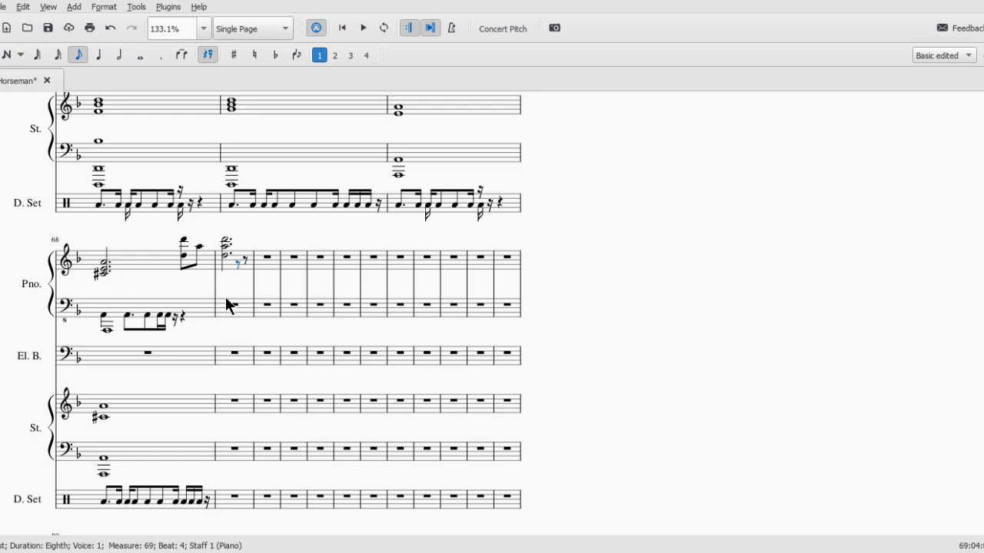
key("n")
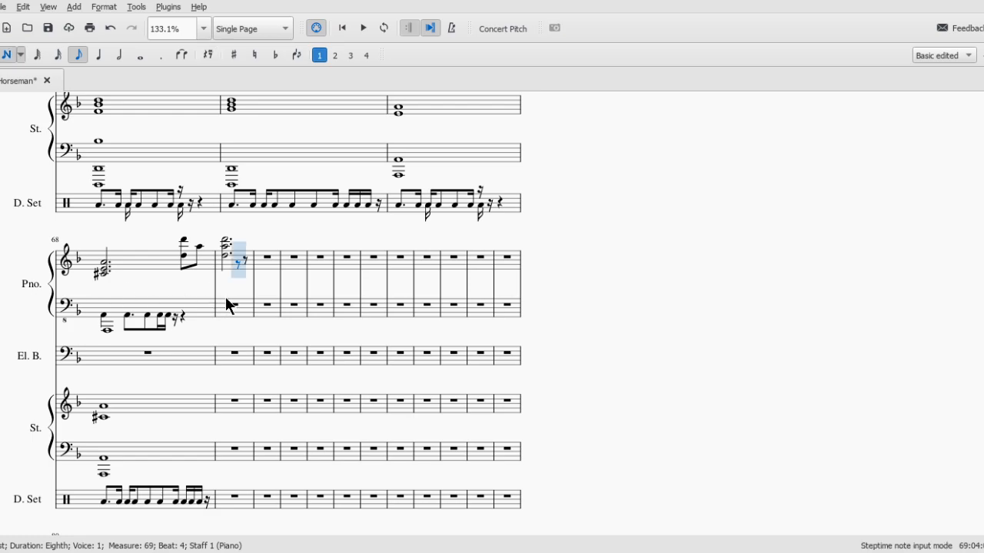
key("Escape")
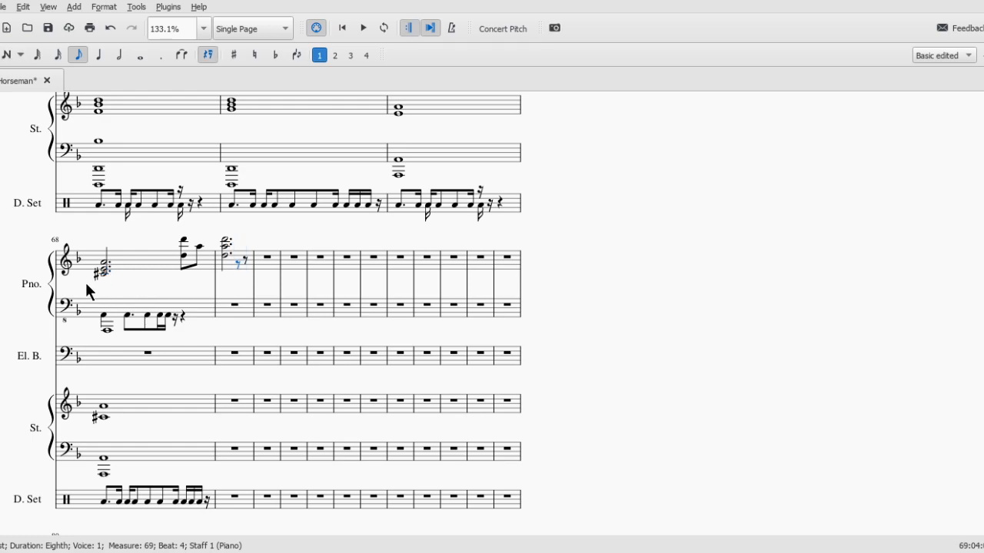
key("space")
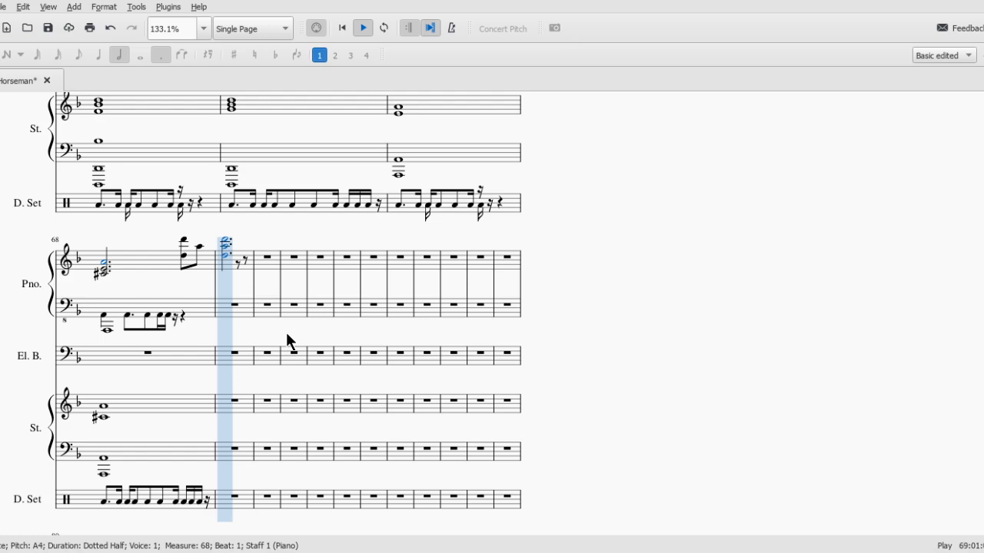
key("space")
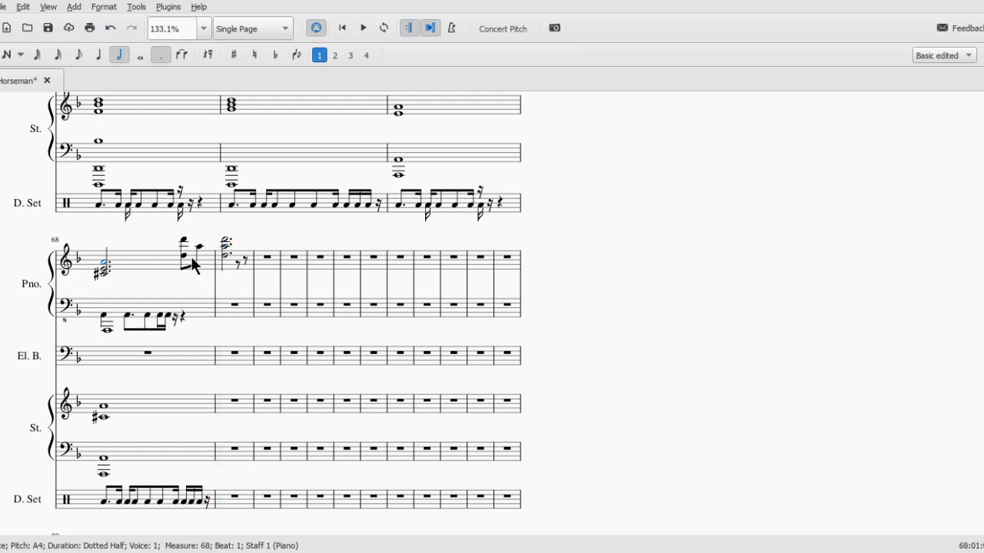
- Undo the measure 69 chord and the eighth notes on beat 4 of measure 68
key("ctrl+z")
key("ctrl+z")
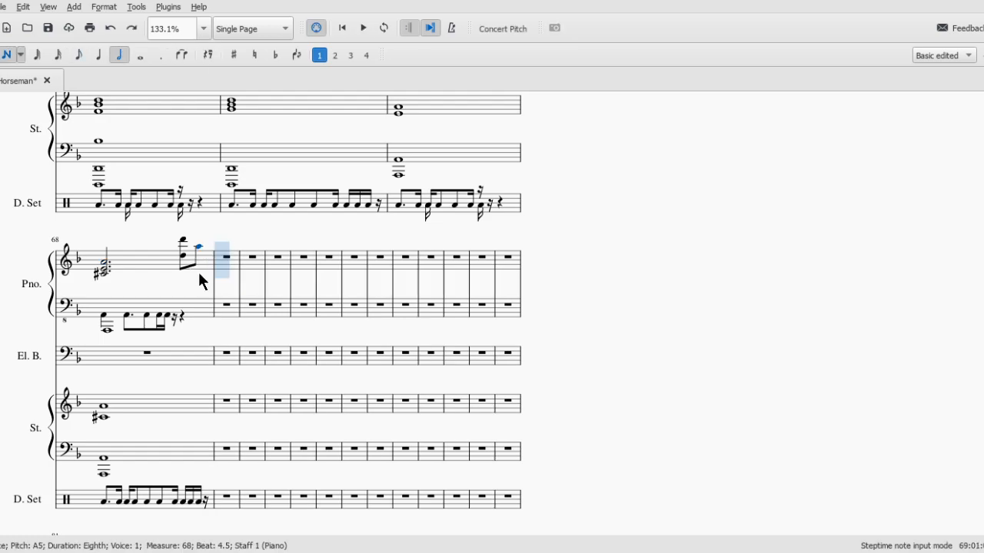
key("ctrl+z")
key("ctrl+z")
- Enter a sixteenth-note D5–D6 octave and a sixteenth-note A5 on the last half-beat of measure 68 in the upper piano staff
key("3")
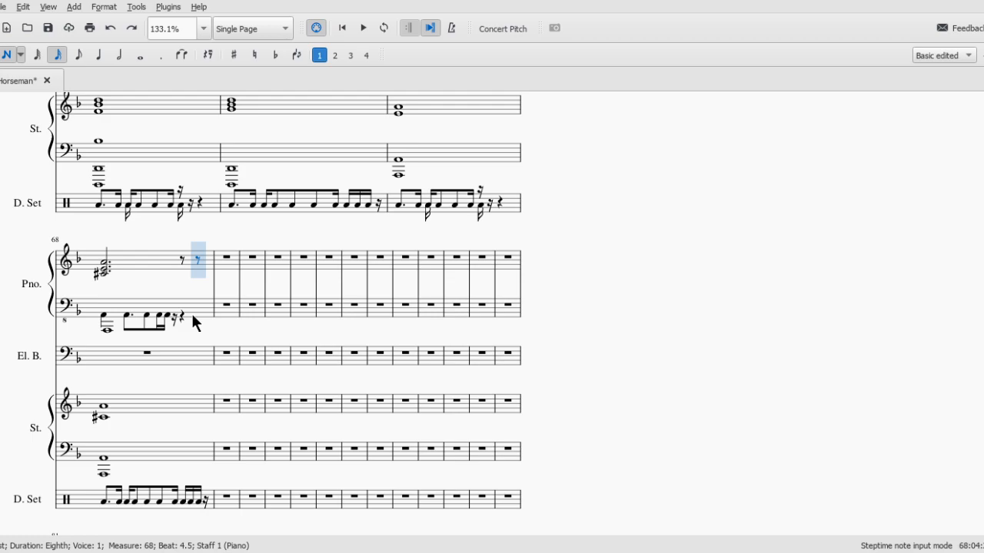
key("d")
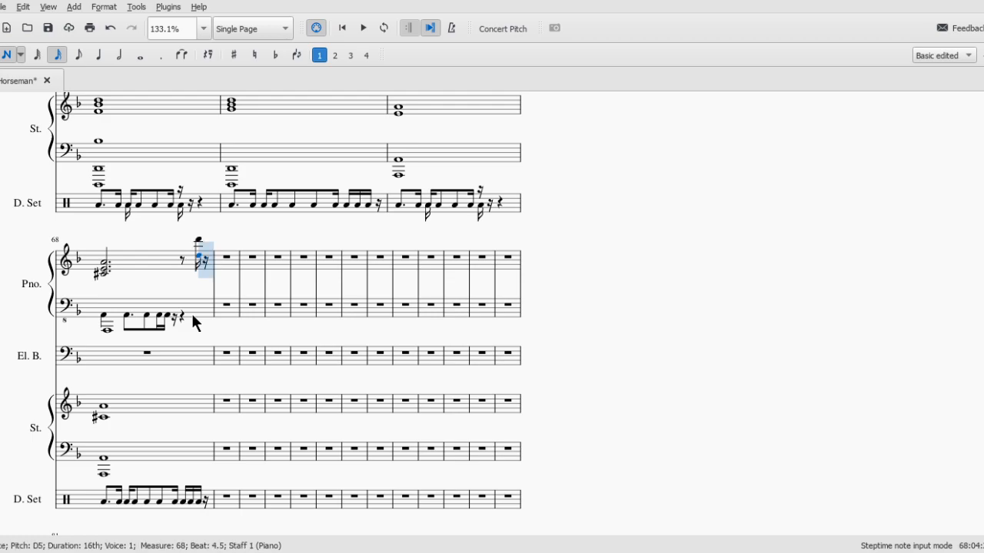
key("a")
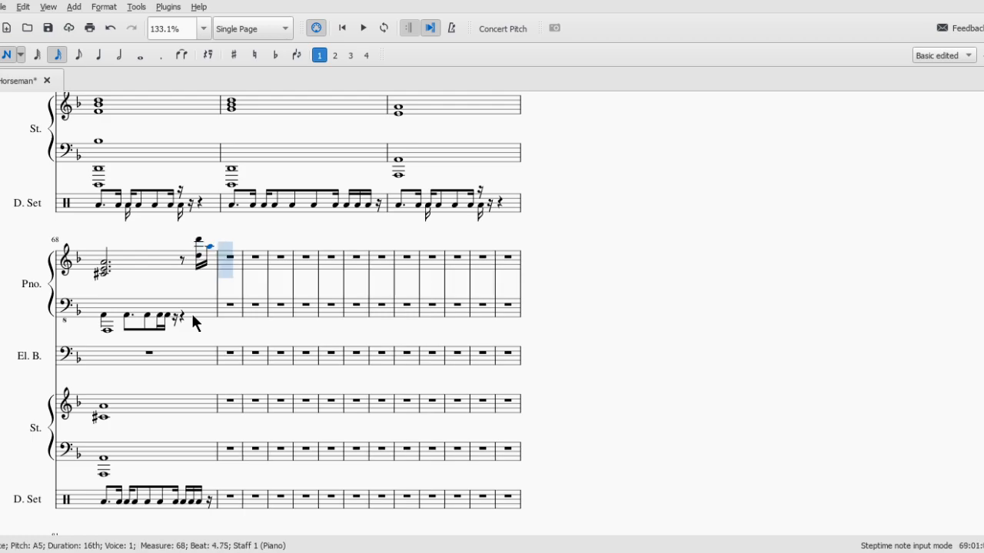
- Enter a D5–A5–D6 chord at the start of measure 69 in the upper piano staff, without the stray B5, as a dotted half note
key("6")
key("b")
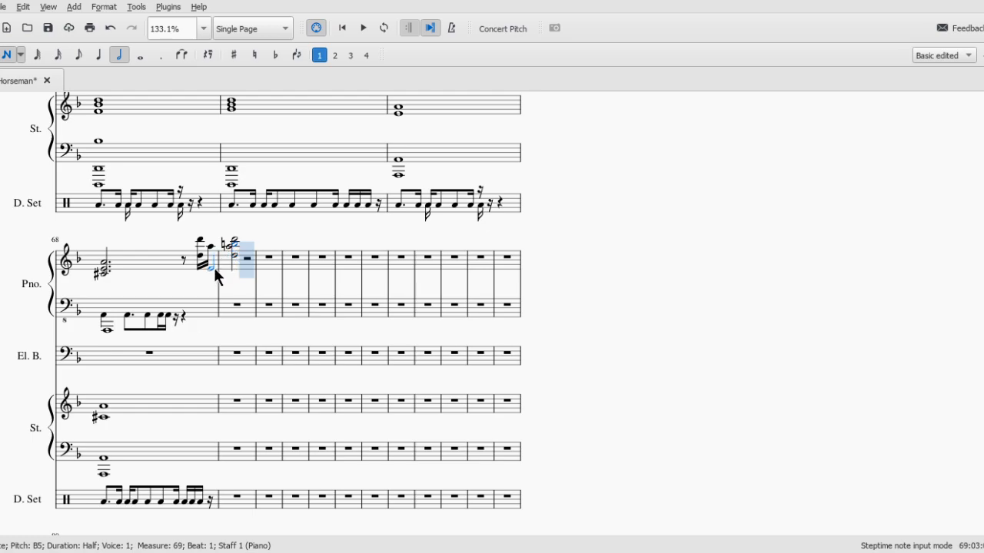
key("Escape")
left_click(229, 252)
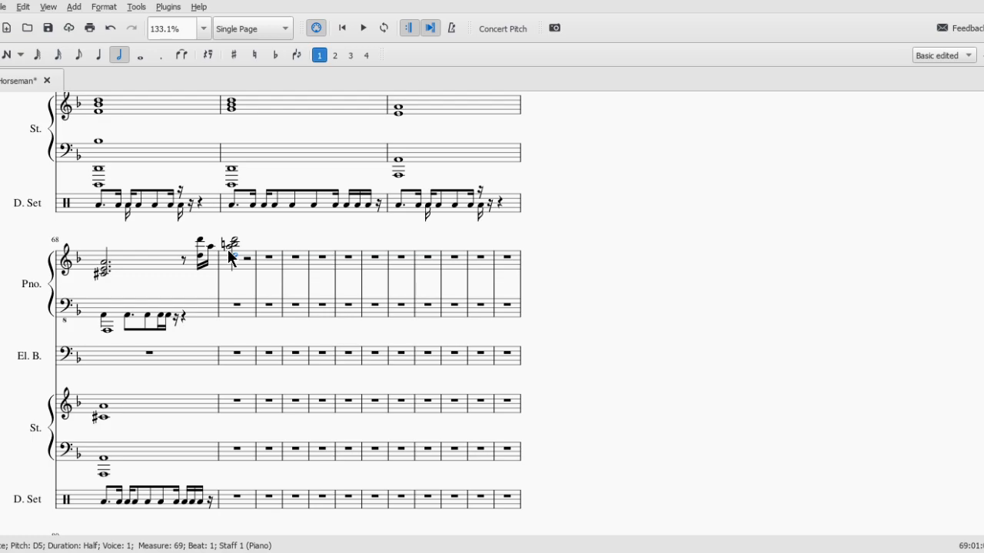
left_click(234, 246)
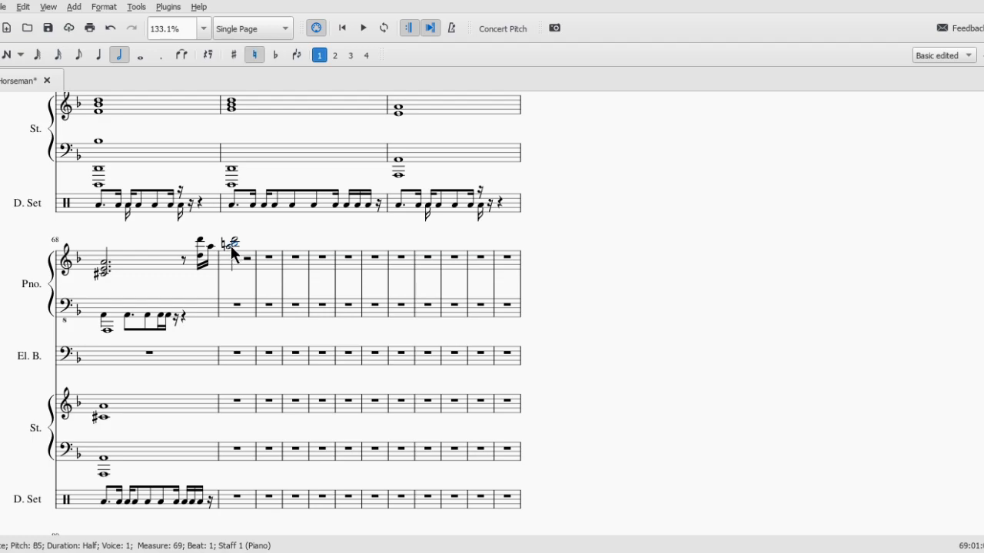
key("d")
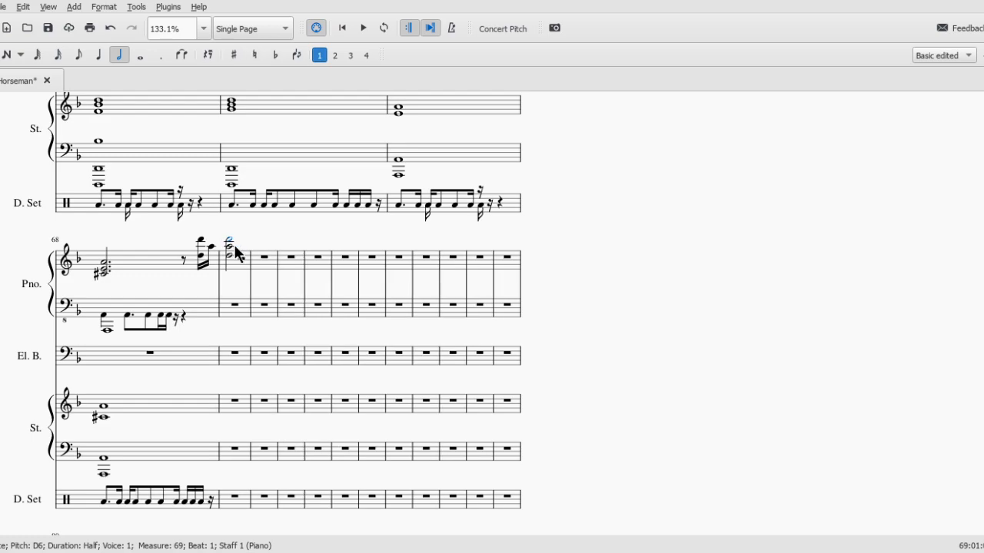
key("period")
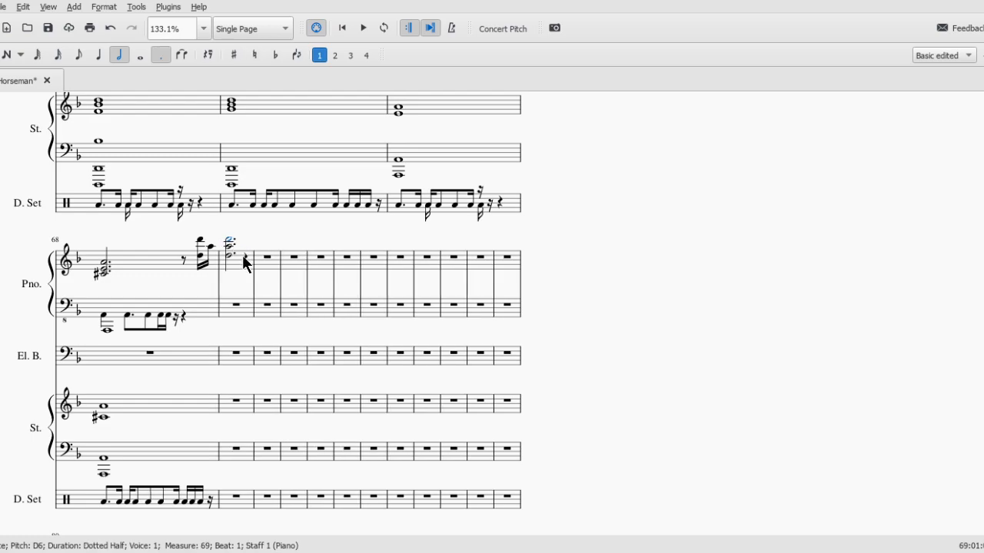
- Fill beat 4 of measure 69 with an eighth rest, a sixteenth-note D5–D6 octave and a sixteenth-note A5
left_click(244, 261)
key("n")
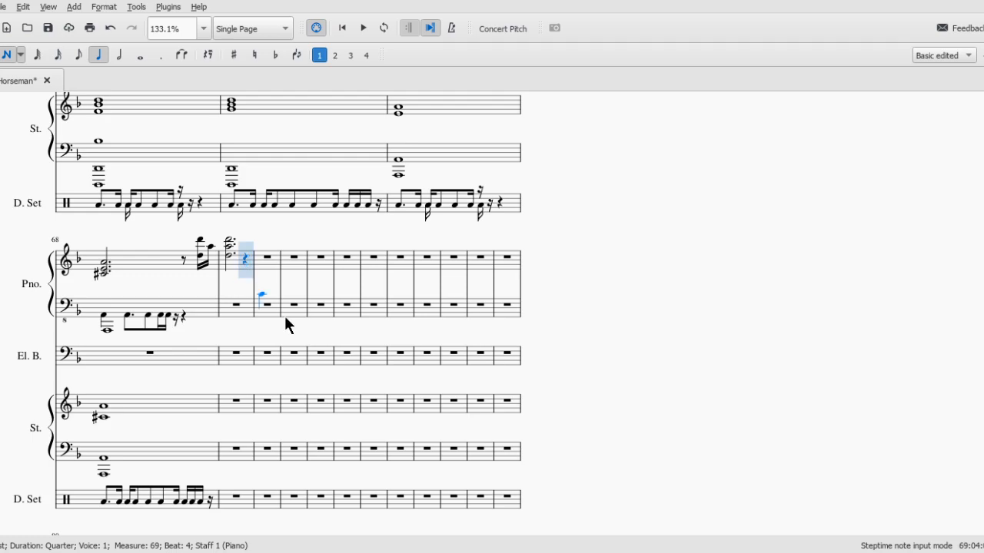
key("4")
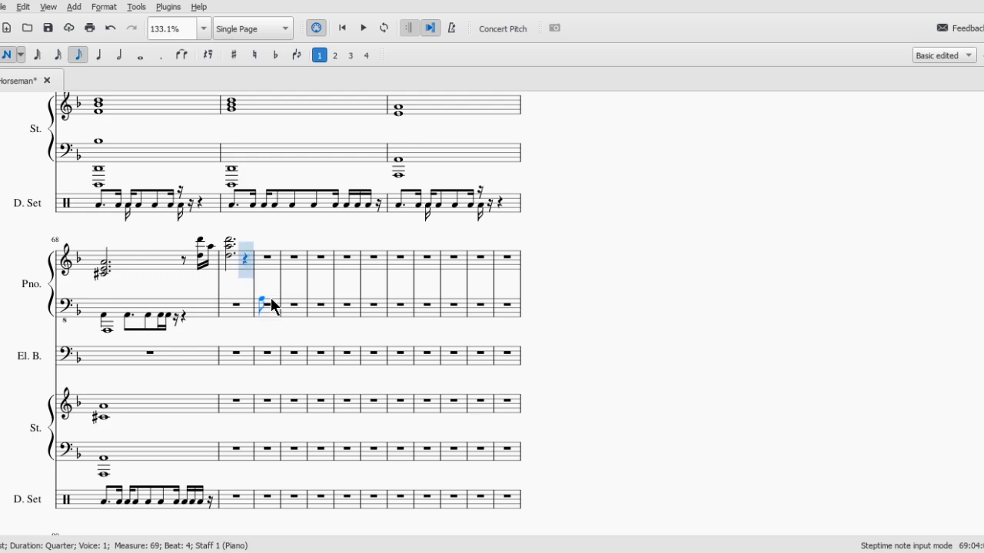
key("Escape")
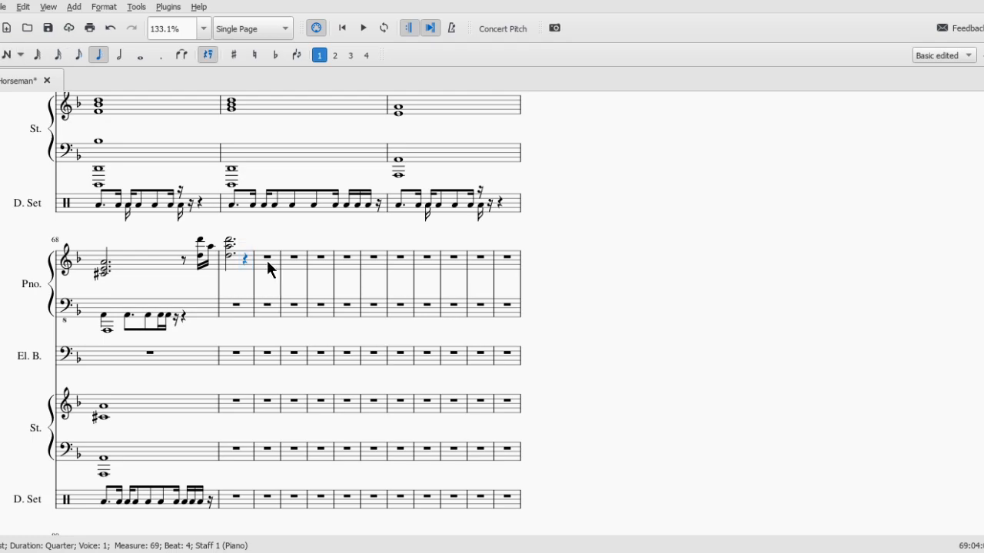
key("4")
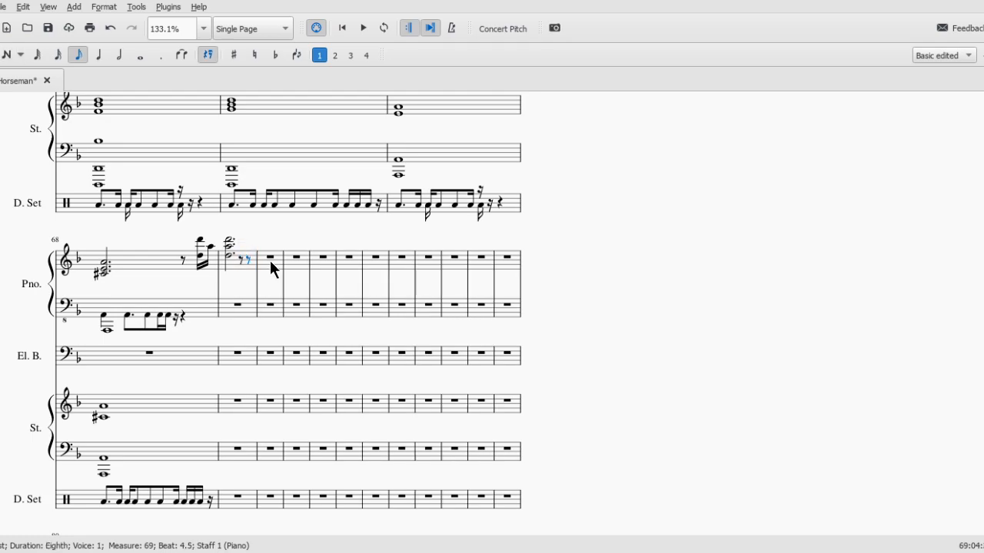
key("n")
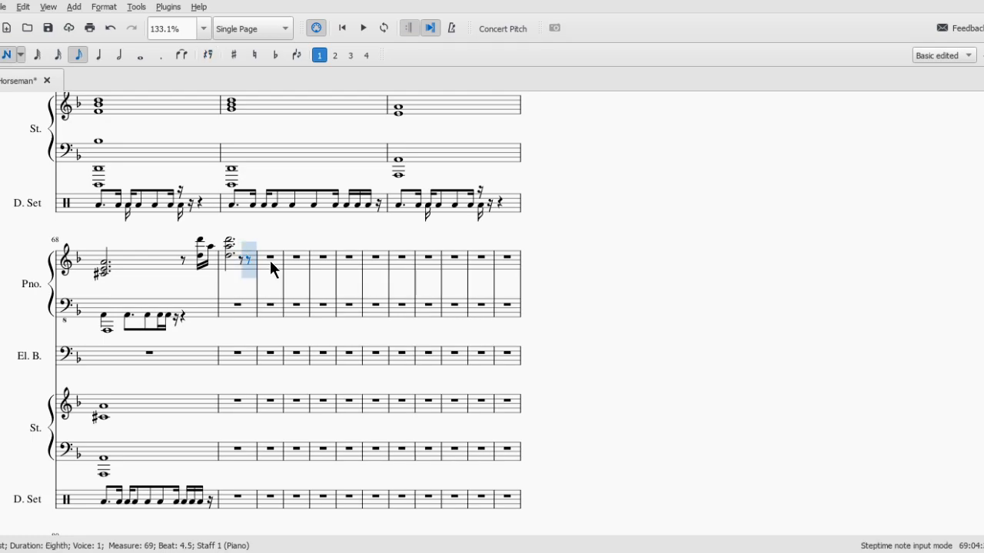
key("3")
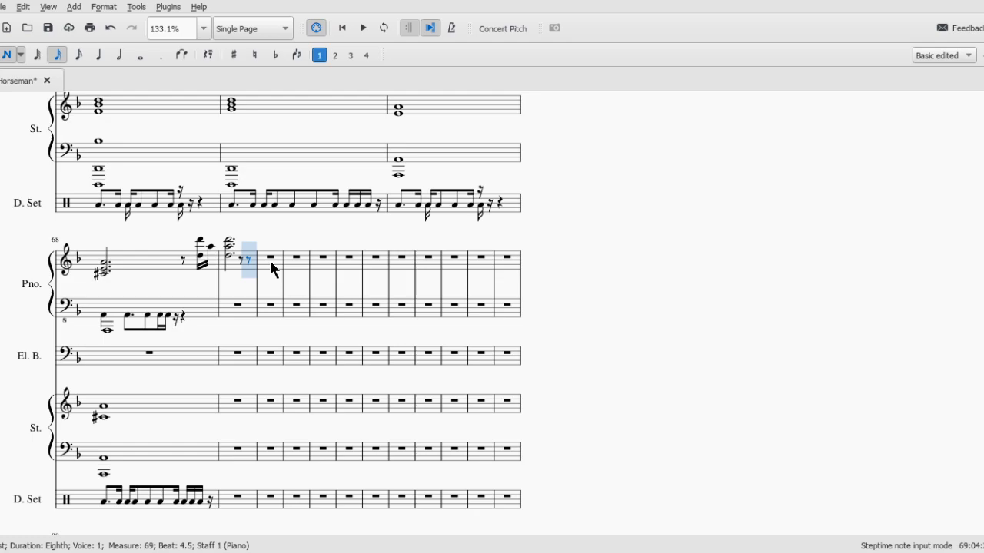
key("a")
key("a")
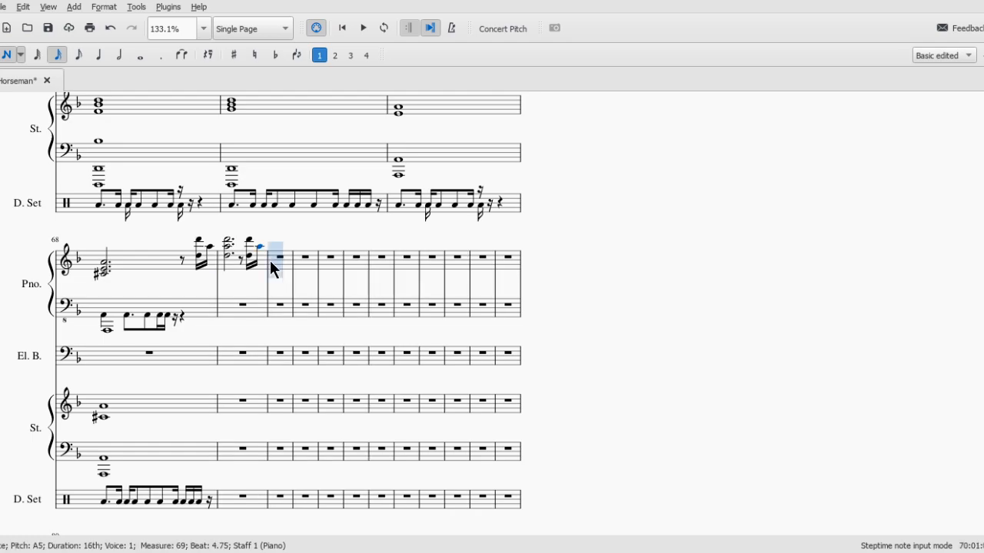
- Enter a dotted half-note D5–A5–D6 chord at the start of measure 70 in the upper piano staff
key("6")
key("d")
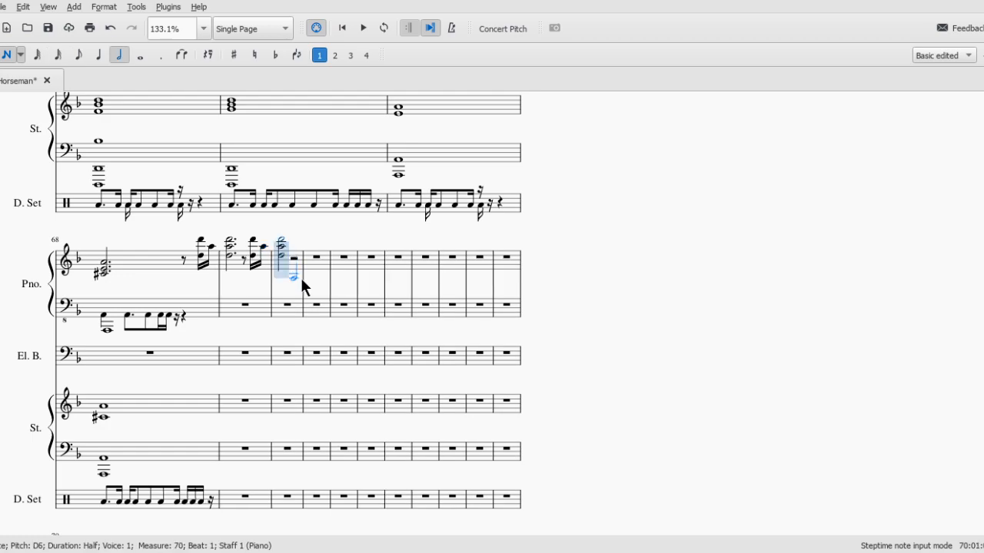
key("period")
key("Delete")
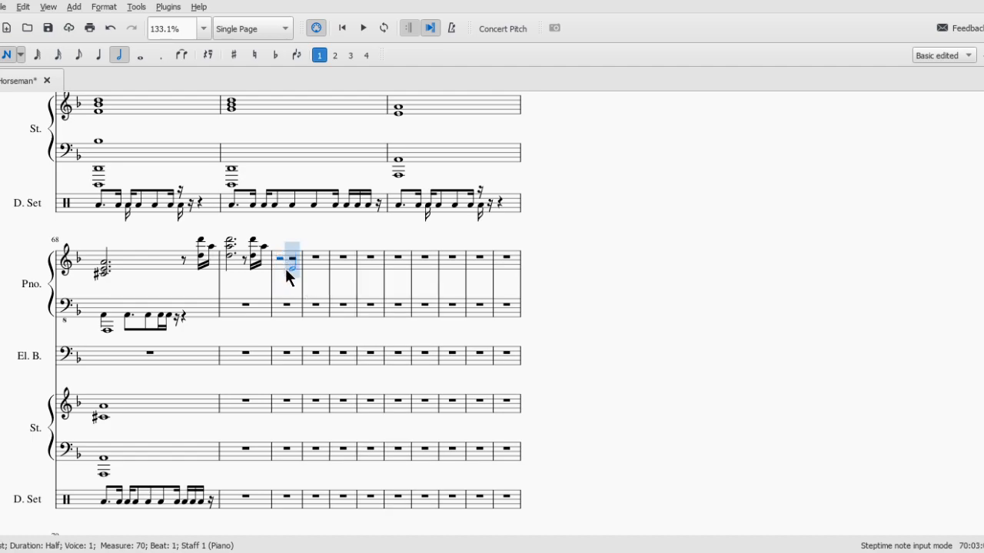
key("ctrl+z")
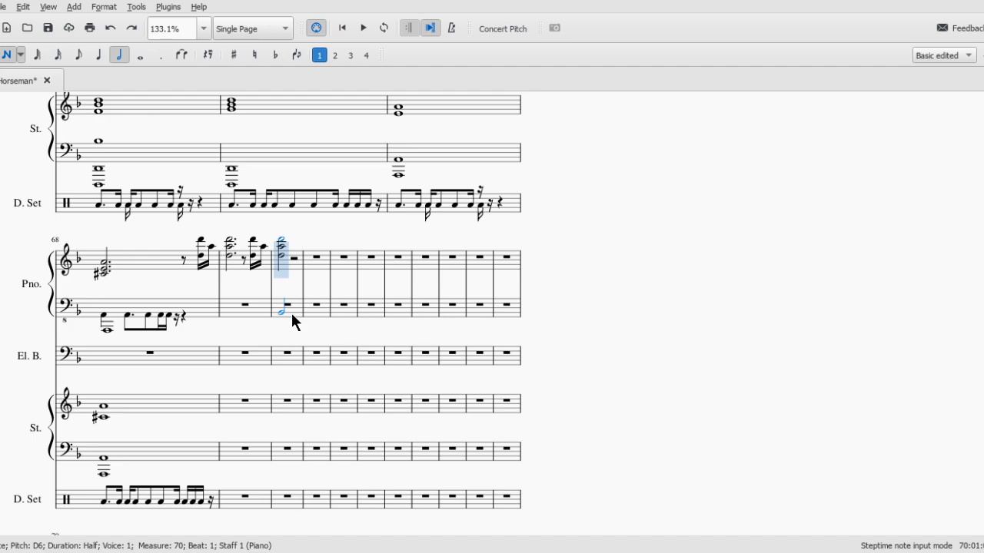
key("Escape")
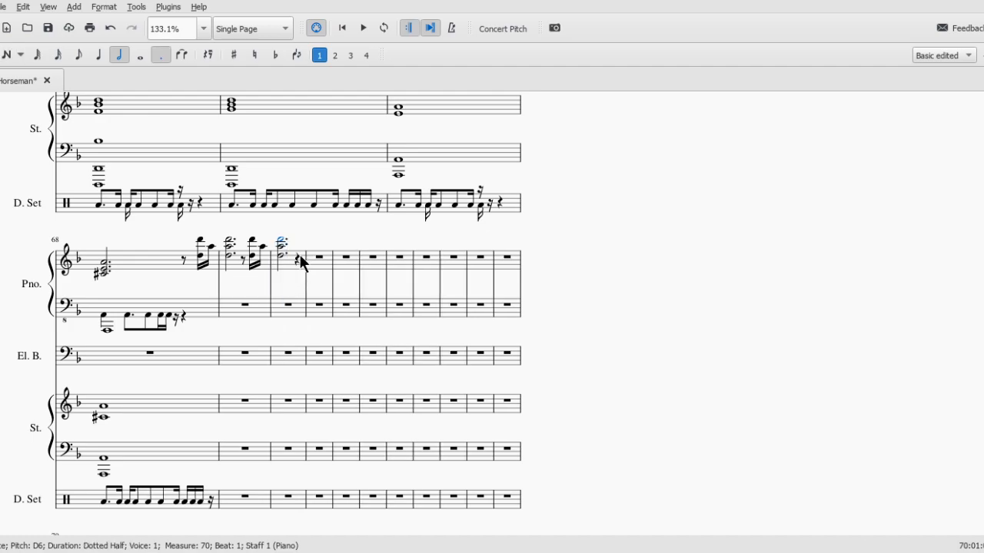
- Fill beat 4 of measure 70 with an eighth rest, a sixteenth-note D5–D6 octave and a sixteenth-note A5
left_click(298, 257)
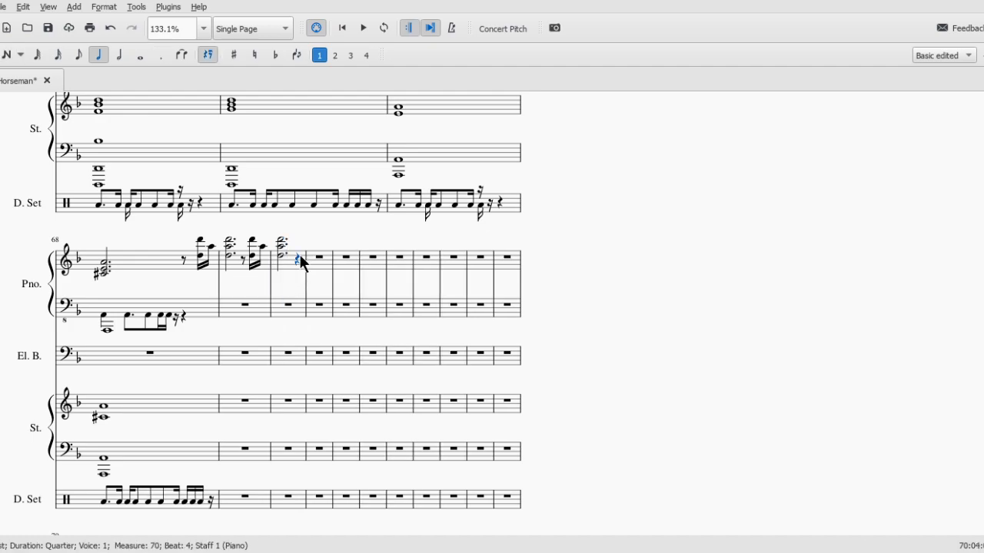
key("n")
key("4")
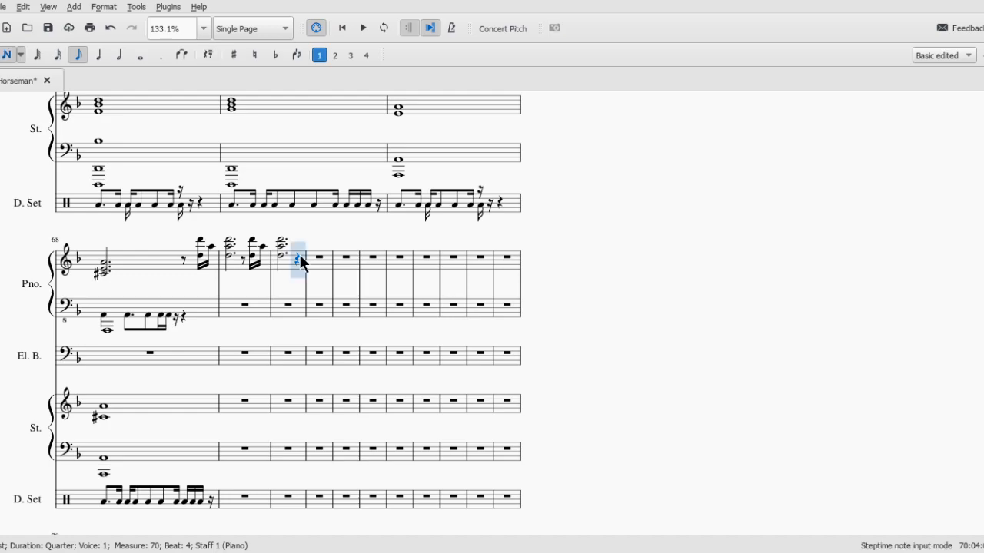
key("0")
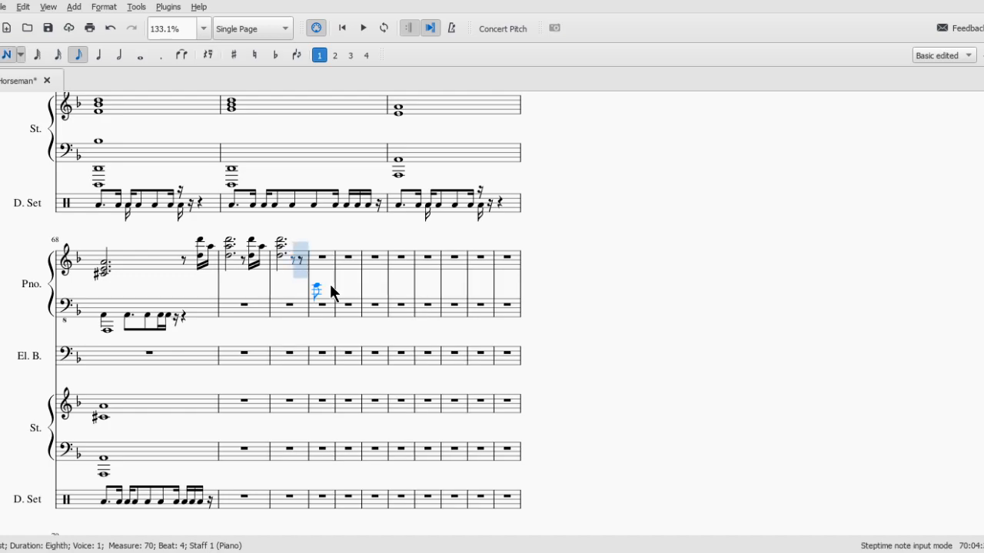
key("0")
key("3")
key("d")
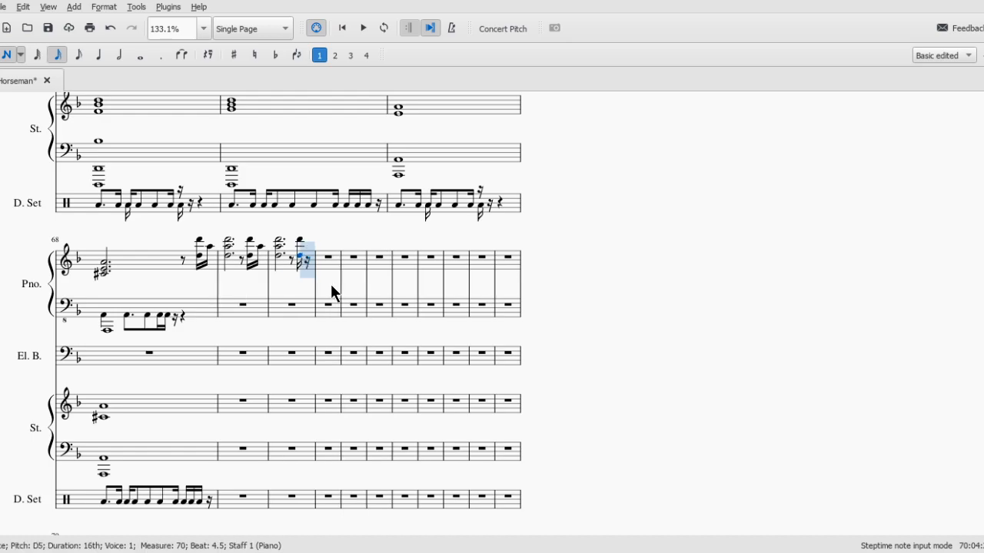
- Enter a dotted half-note D5–A5–D6 chord at the start of measure 71 and play the passage back from measure 68
key("6")
key("period")
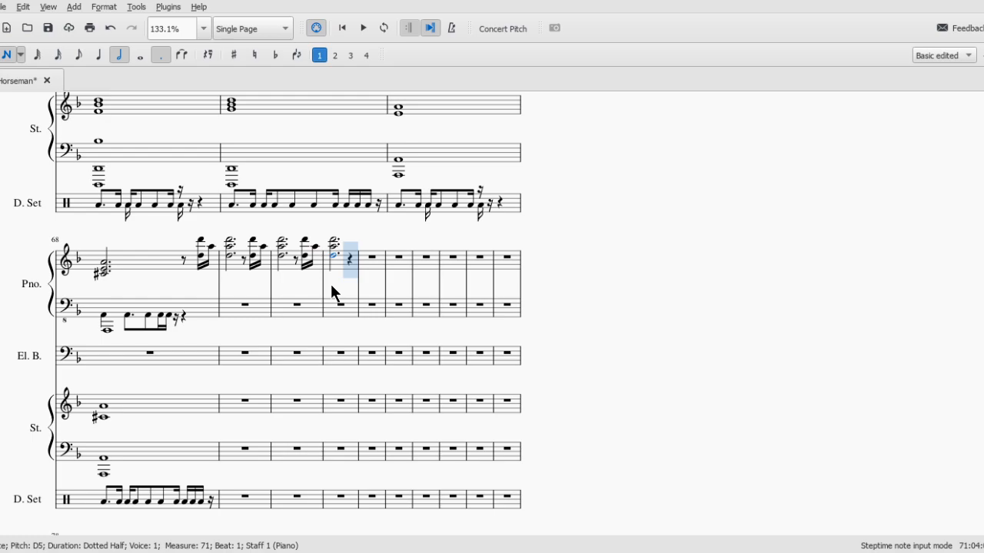
key("Escape")
key("space")
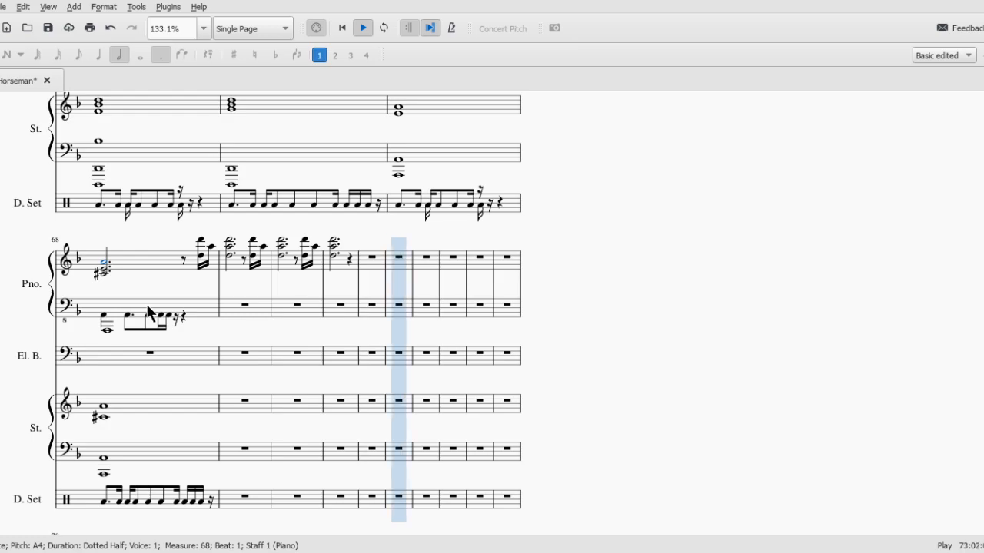
key("space")
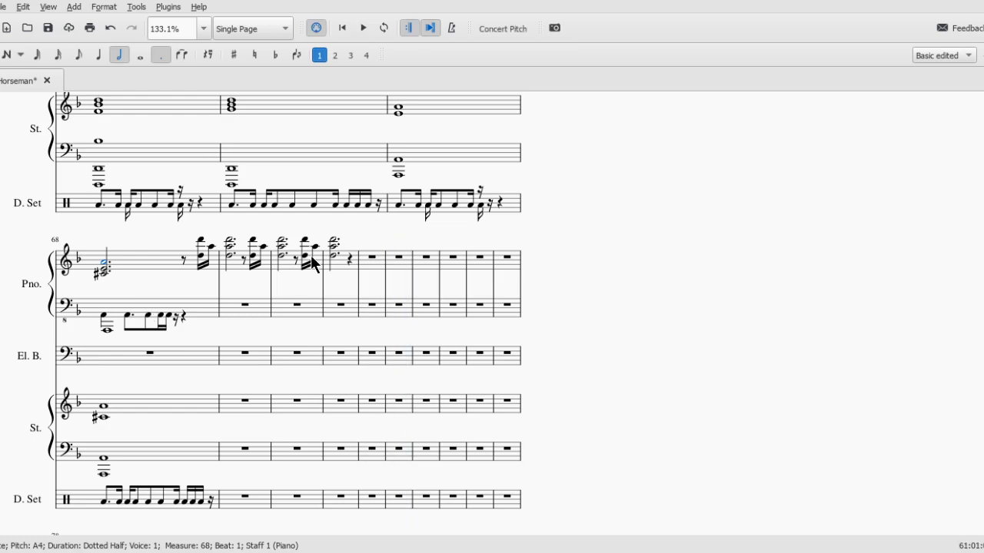
- Replace the beat 4 rest of measure 71 with an eighth rest, a sixteenth-note D5–D6 octave and a sixteenth-note A5
left_click(347, 259)
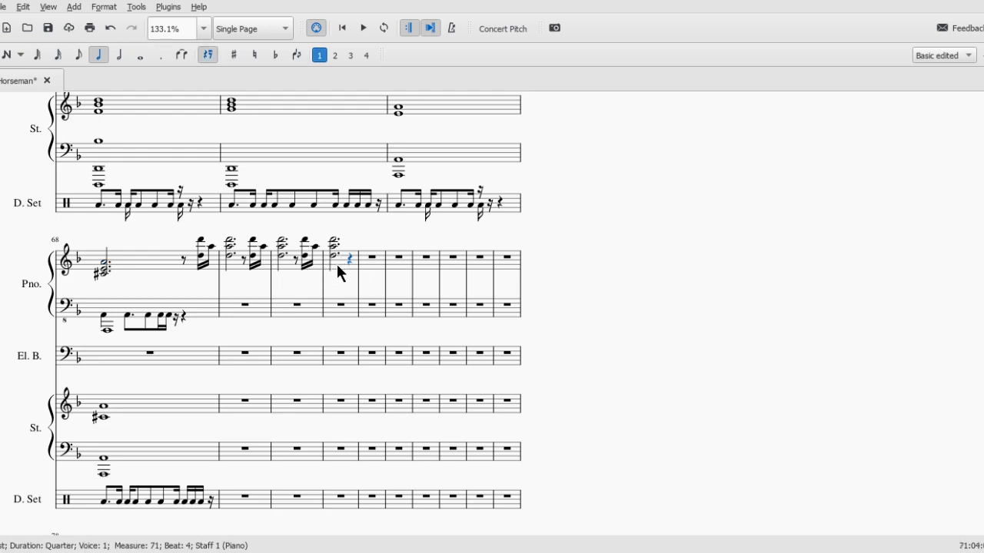
key("n")
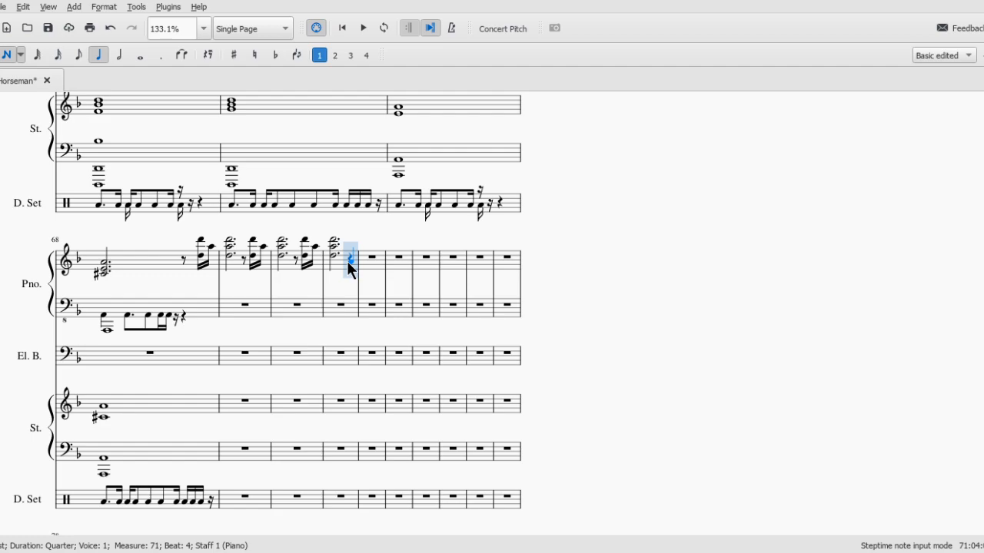
key("0")
key("Escape")
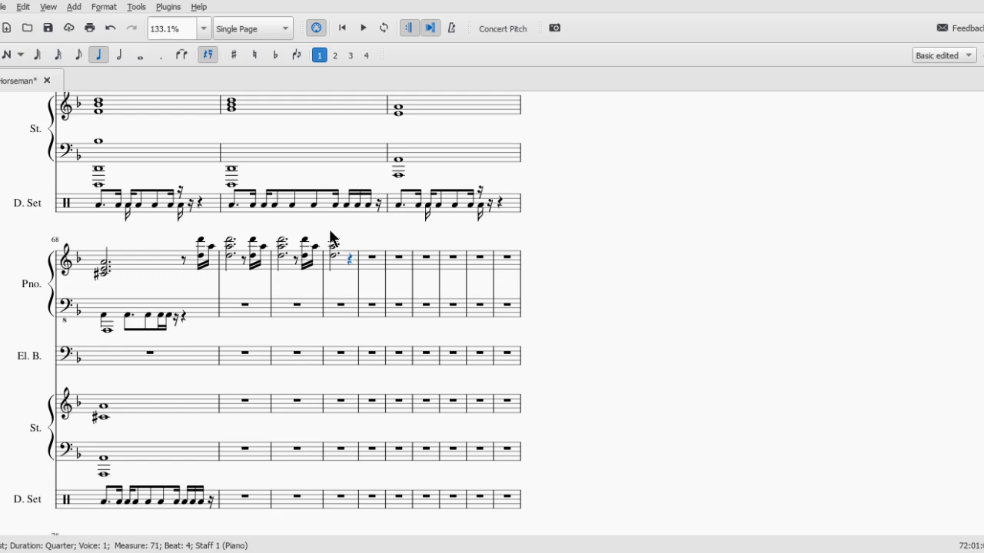
key("n")
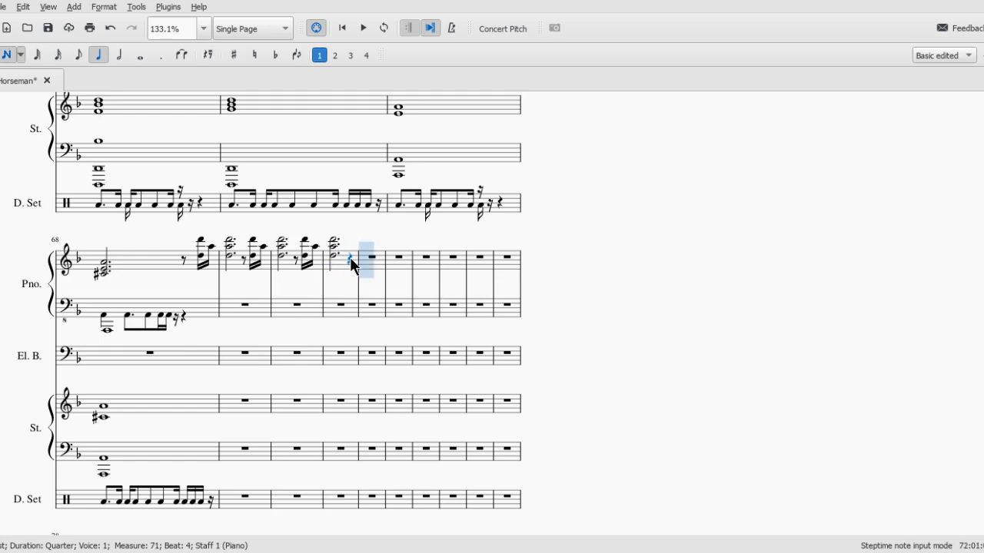
key("4")
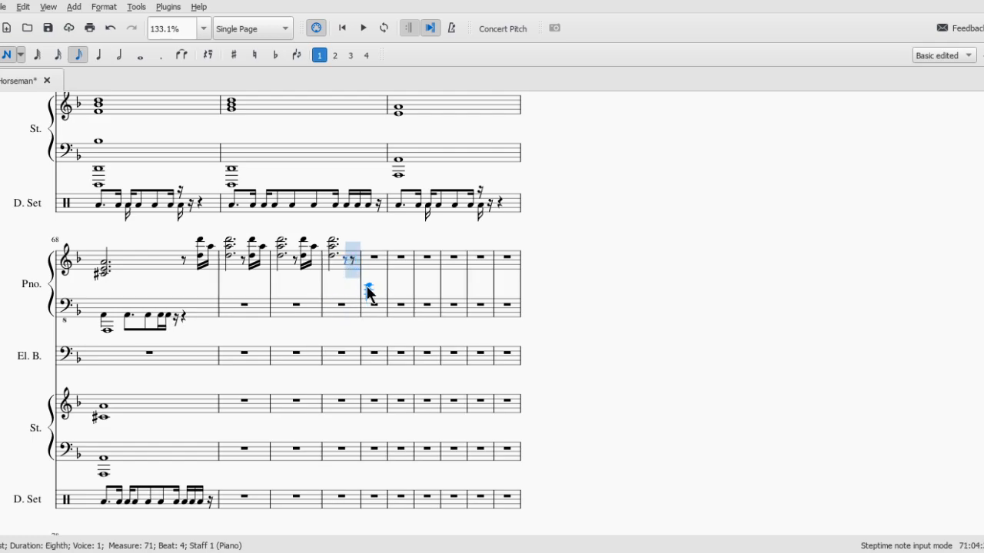
key("Right")
key("3")
key("d")
key("shift+d")
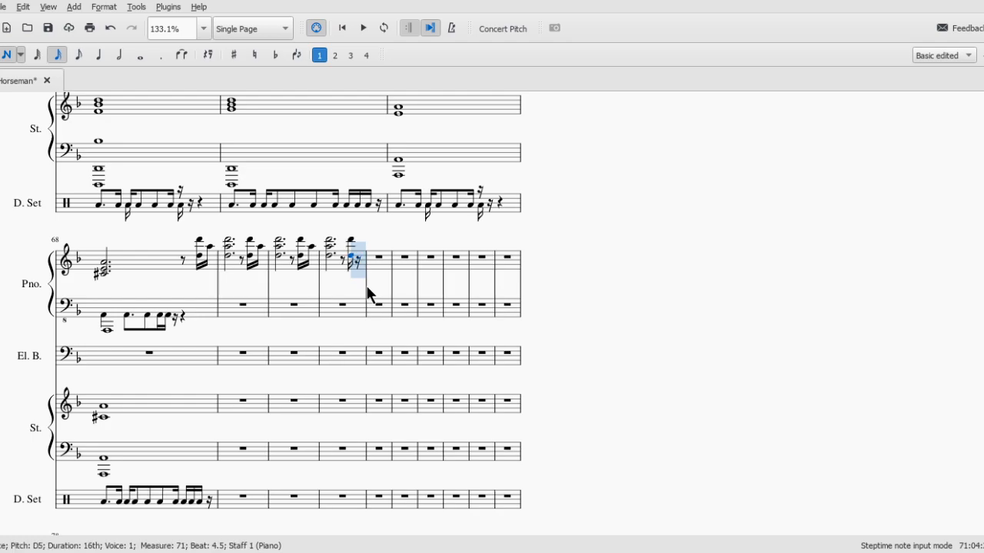
key("a")
- Enter a dotted half-note D5–A5–D6 chord at the start of measure 72 in the upper piano staff
key("6")
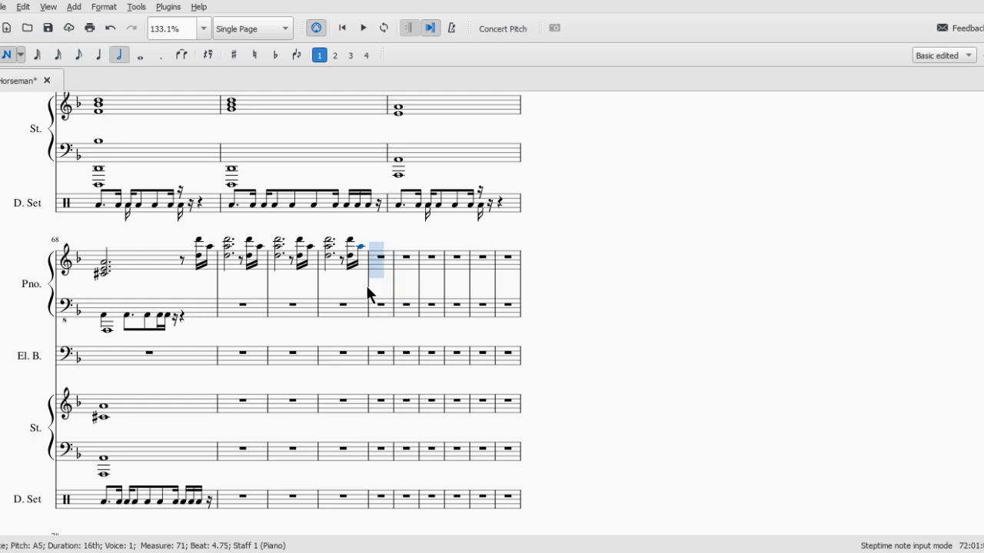
key("period")
key("d")
key("shift+d")
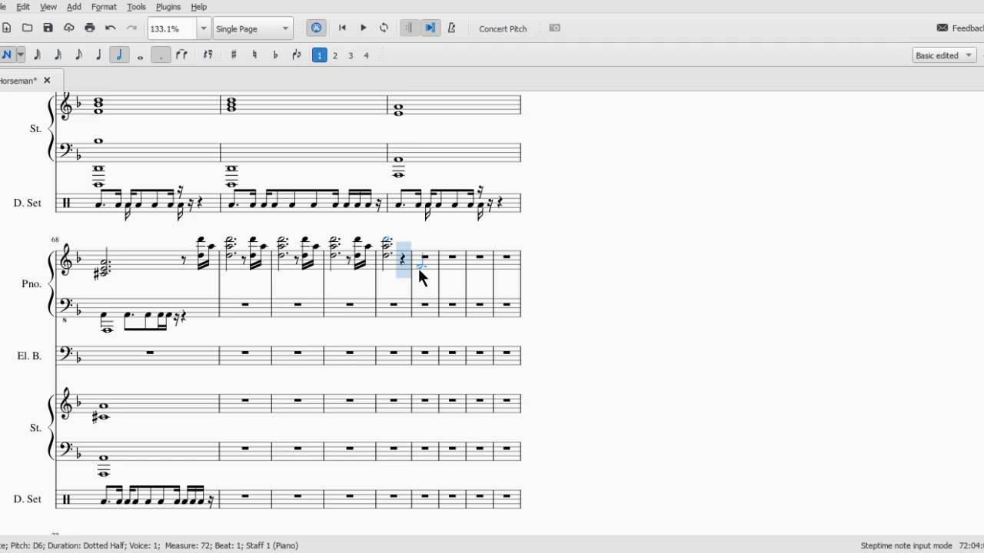
- Fill beat 4 of measure 72 with an eighth rest, a sixteenth-note D5–D6 octave and a sixteenth-note A5, and choose the whole-note duration
key("3")
key("0")
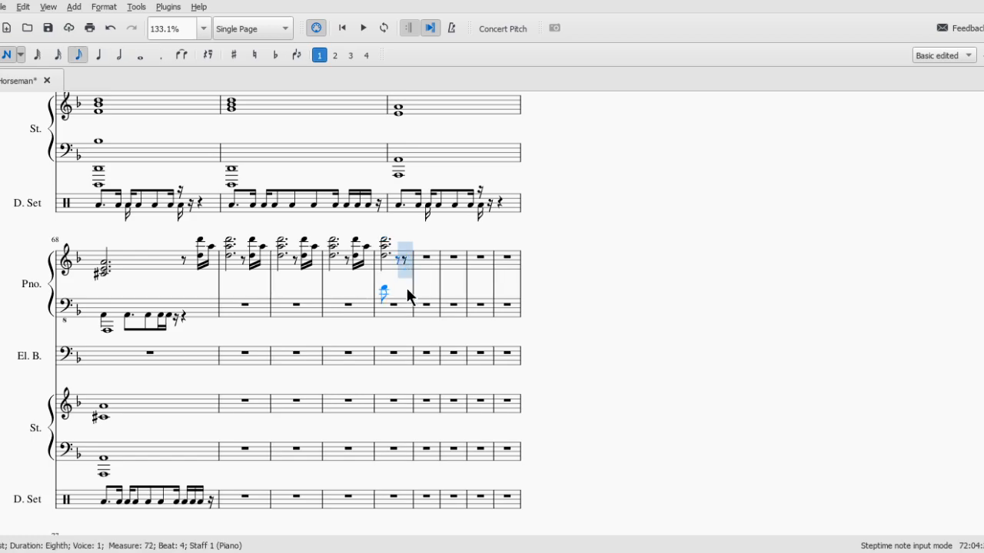
key("0")
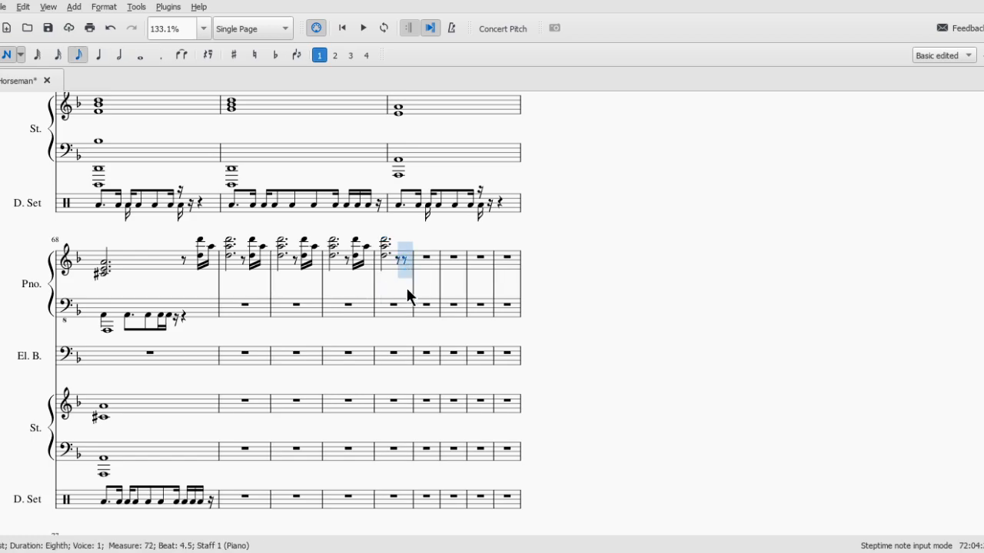
key("3")
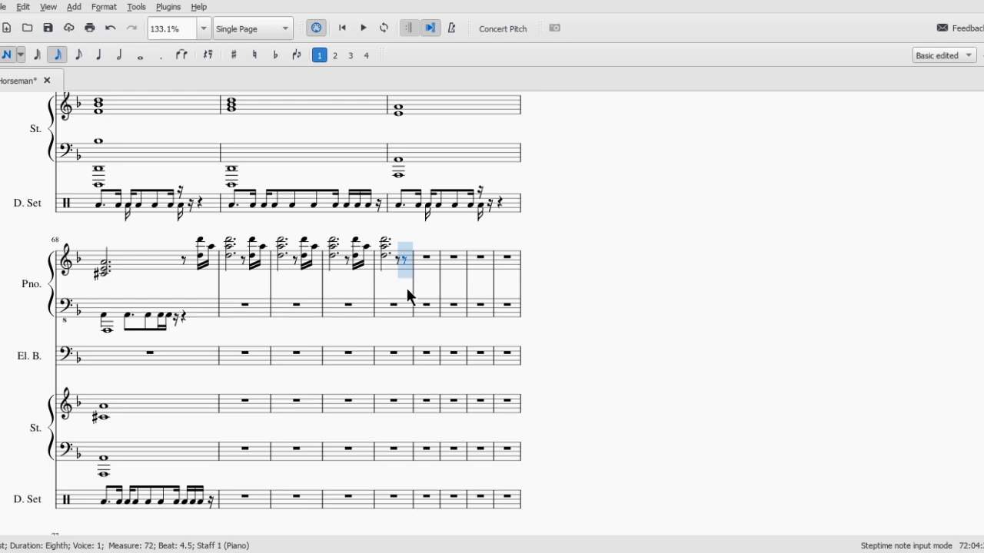
key("7")
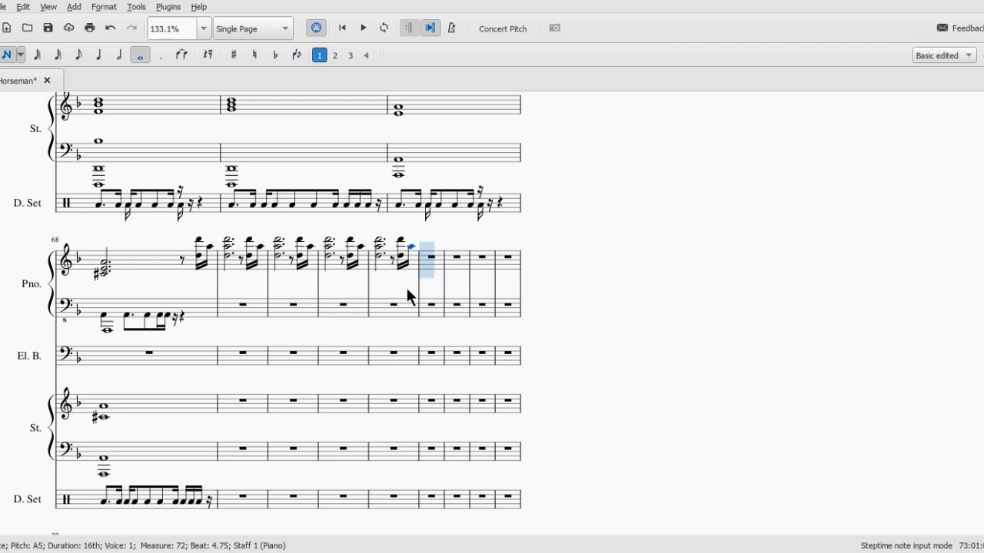
- Try to enter a D5–A5–D6 chord tied across measures 73 and 74 of the upper piano staff, playing it back from measure 73
key("8")
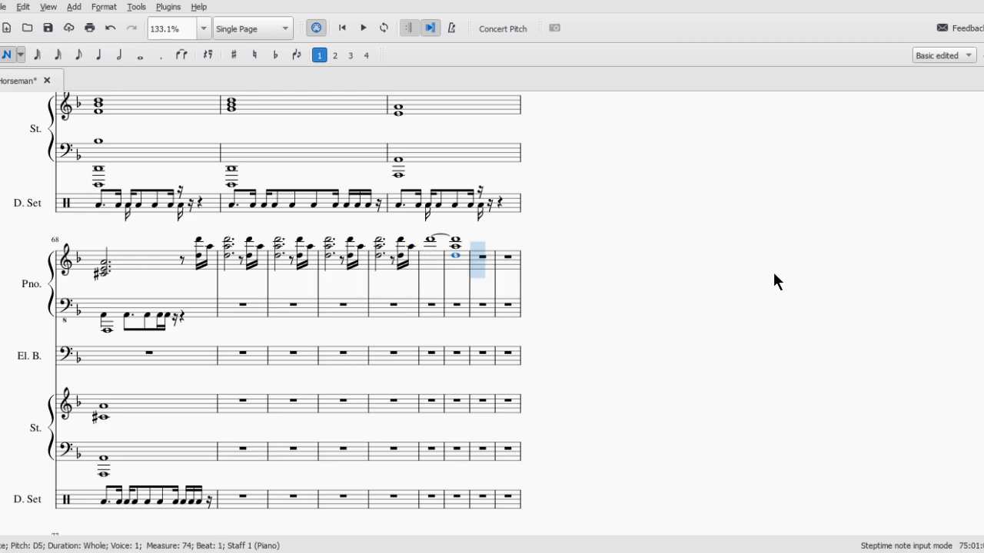
key("ctrl+z")
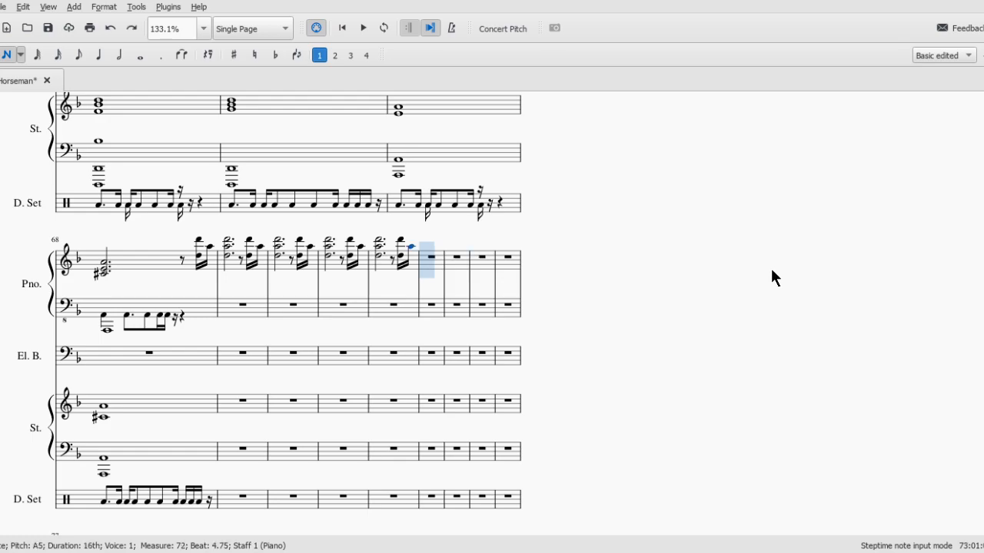
key("d")
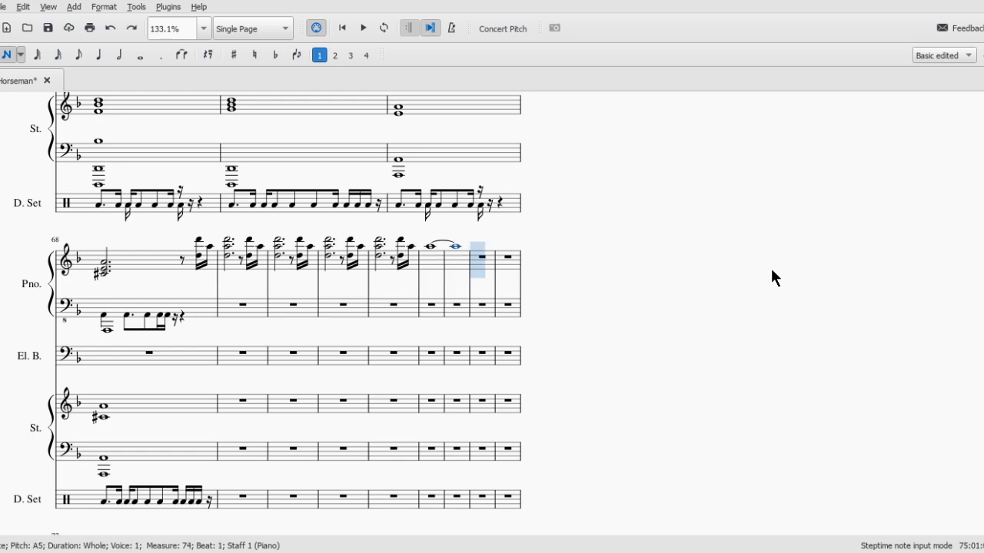
key("ctrl+z")
key("a")
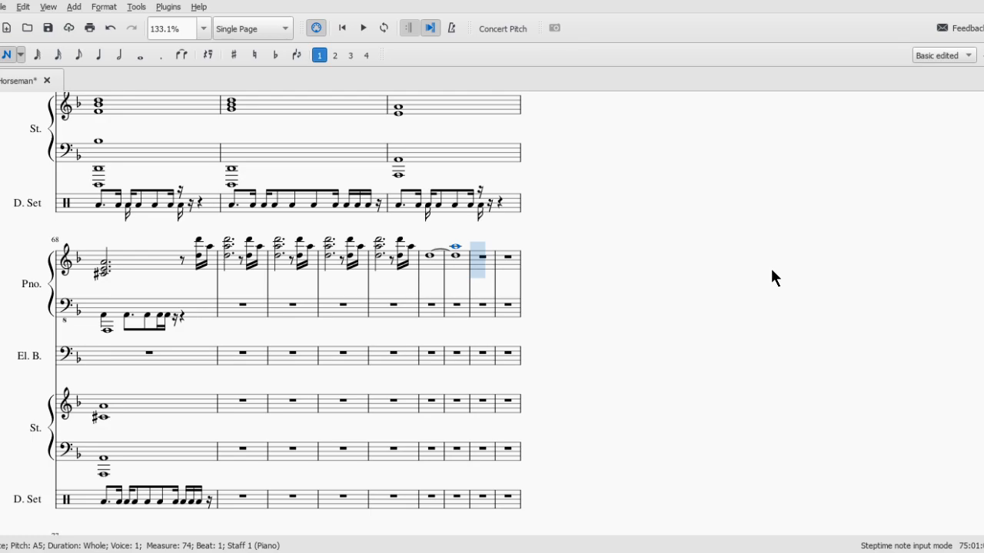
key("shift+d")
key("Escape")
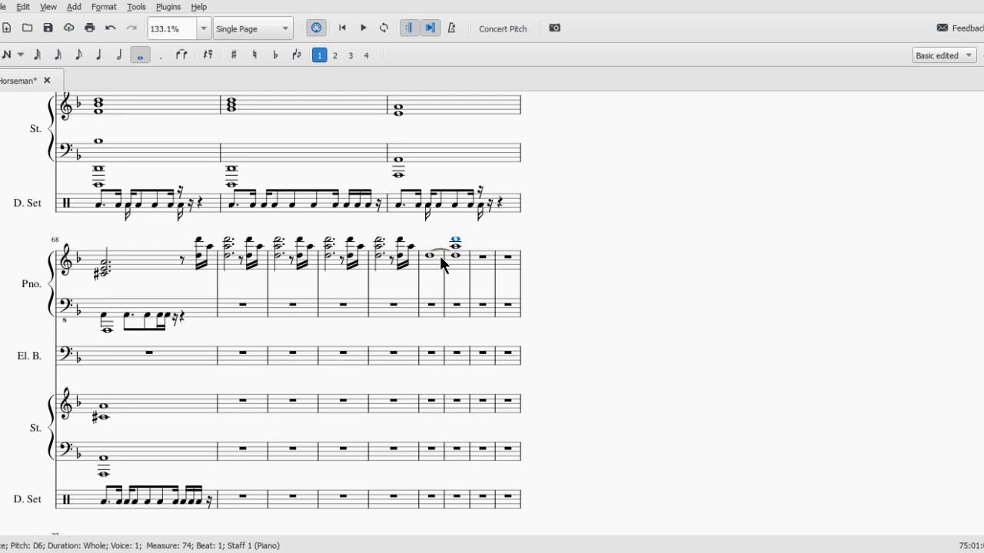
left_click(430, 256)
key("space")
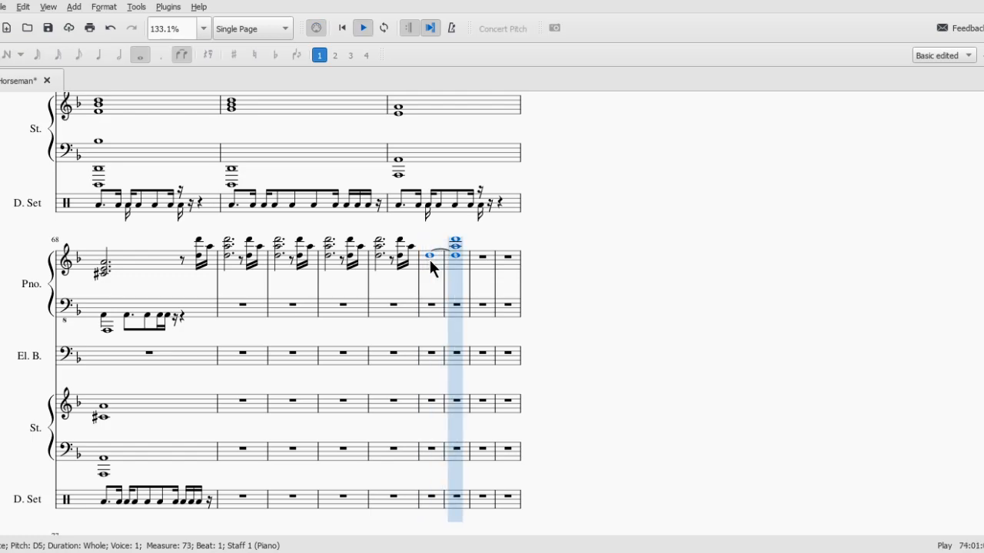
key("ctrl+z")
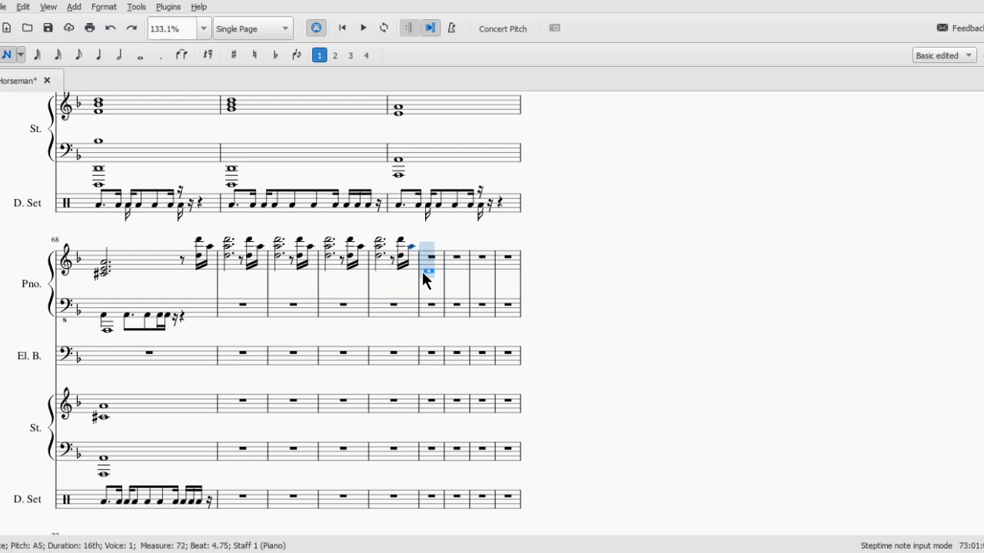
- Enter whole-note D5–A5–D6 chords in measures 73 and 74 of the upper piano staff and tie all three notes across the barline
key("7")
key("ctrl+shift+z")
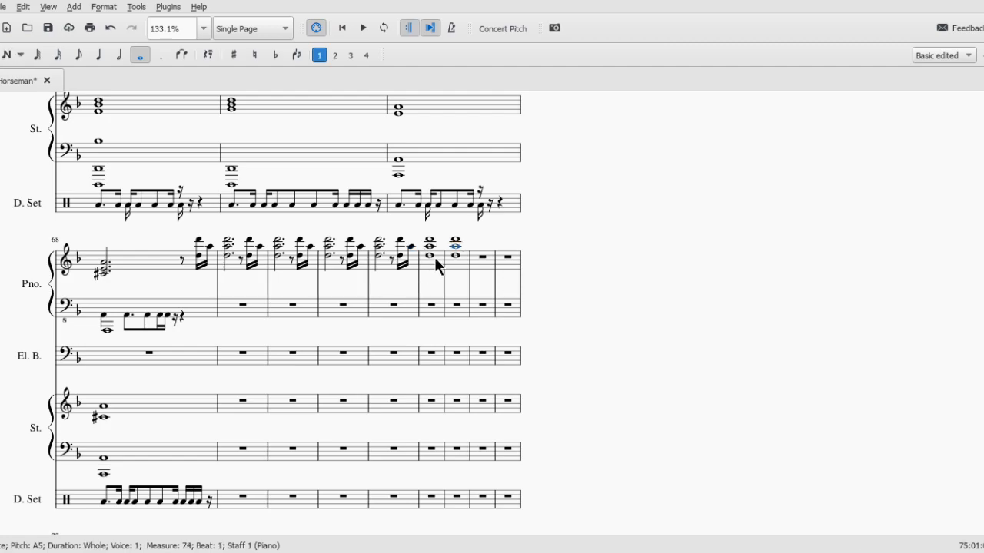
left_click(431, 255)
left_click(457, 244, "shift")
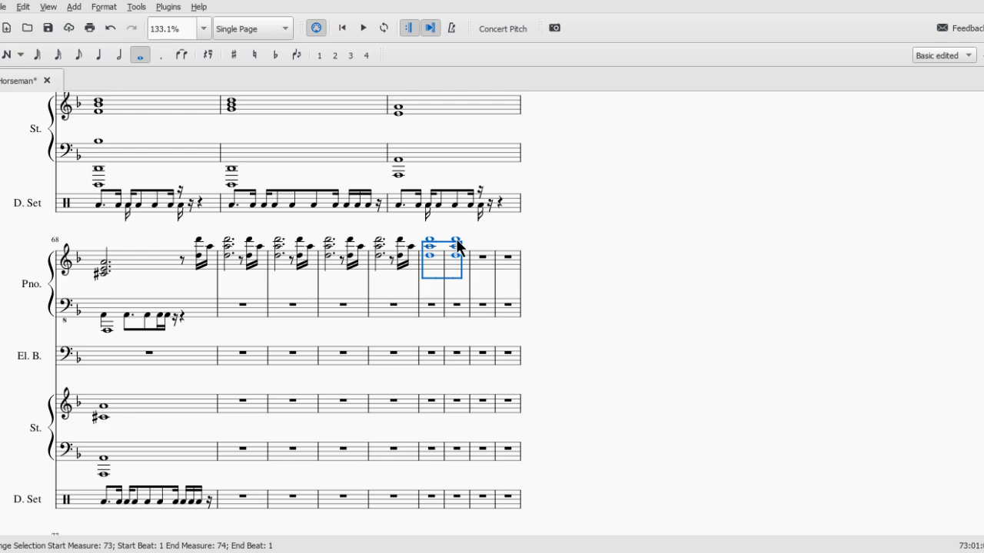
left_click(429, 240)
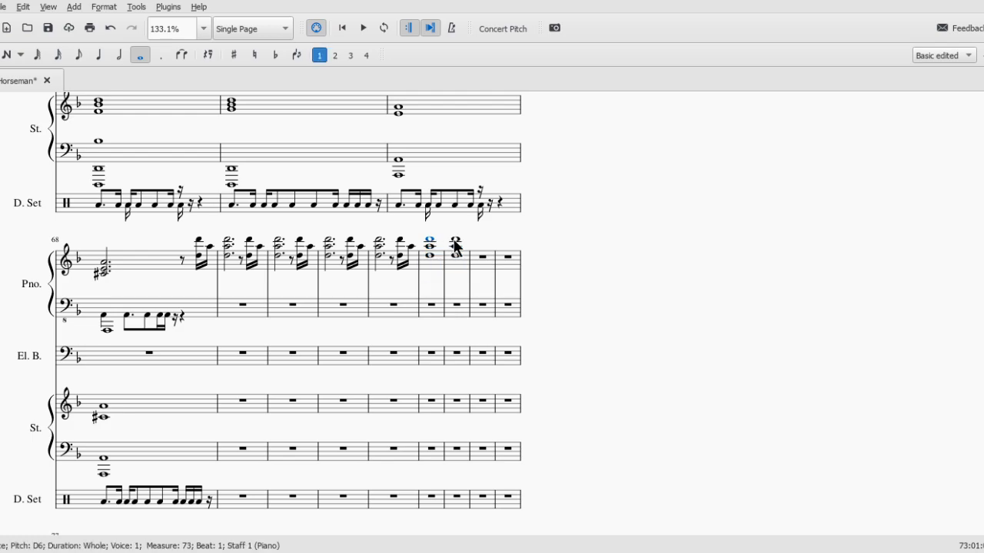
left_click(455, 243, "ctrl")
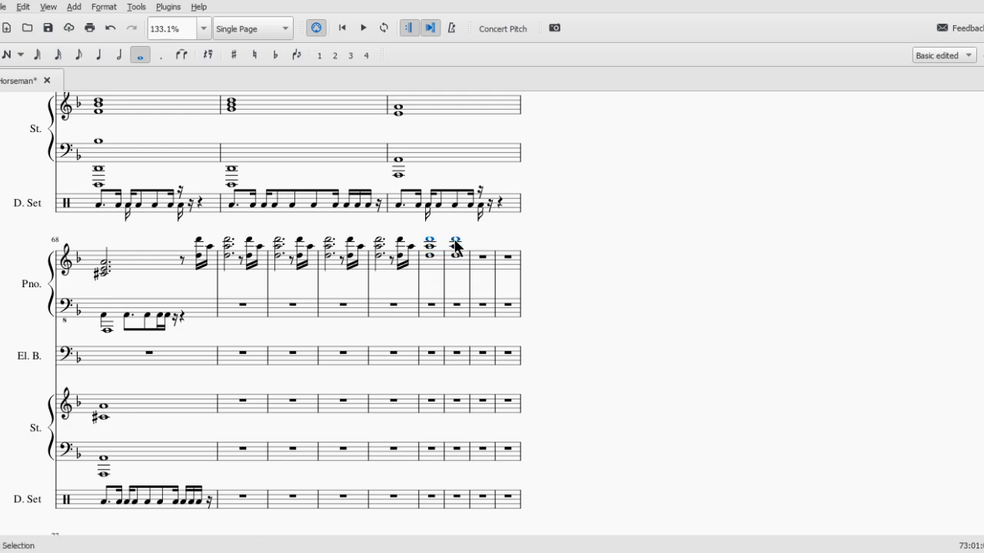
key("t")
left_click(431, 247)
key("t")
left_click(430, 256)
key("t")
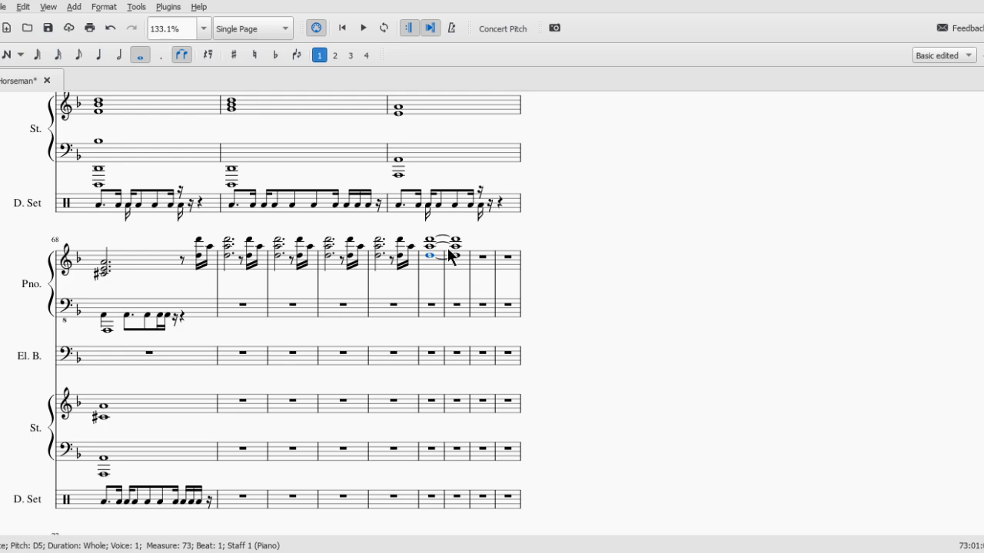
left_click(442, 242)
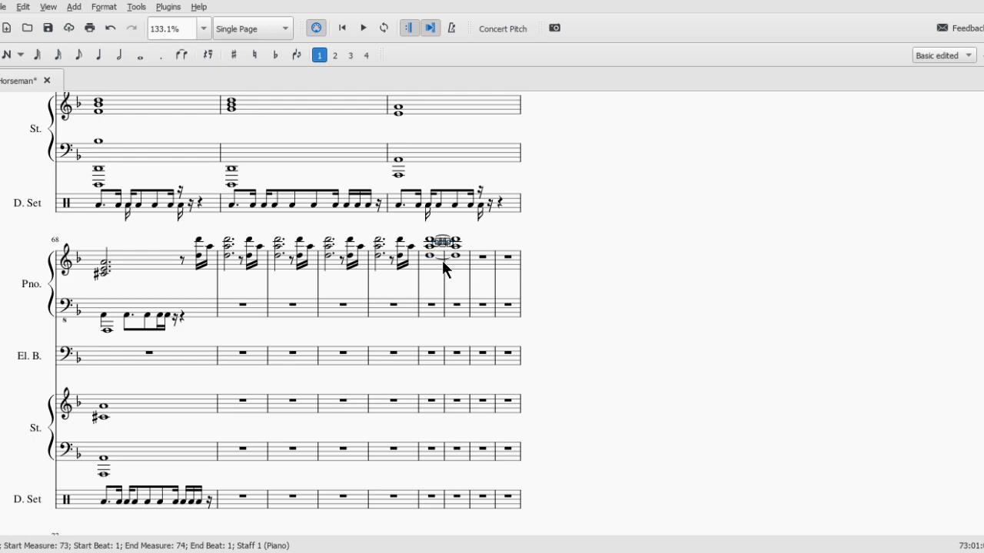
left_click(338, 278)
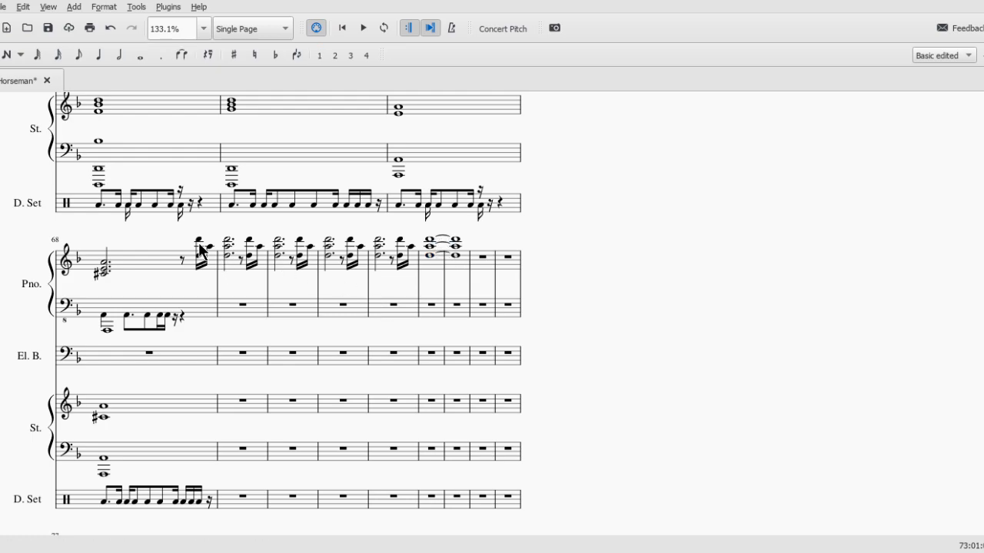
- Play the passage back from measure 65 through the tied piano chords in measures 73 and 74
scroll(154, 261, "up", 3)
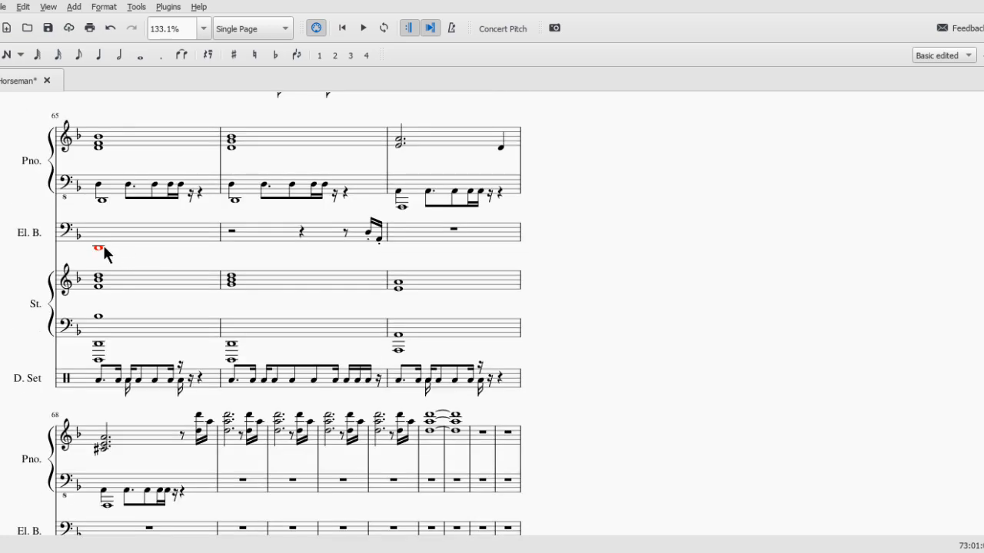
left_click(99, 145)
key("space")
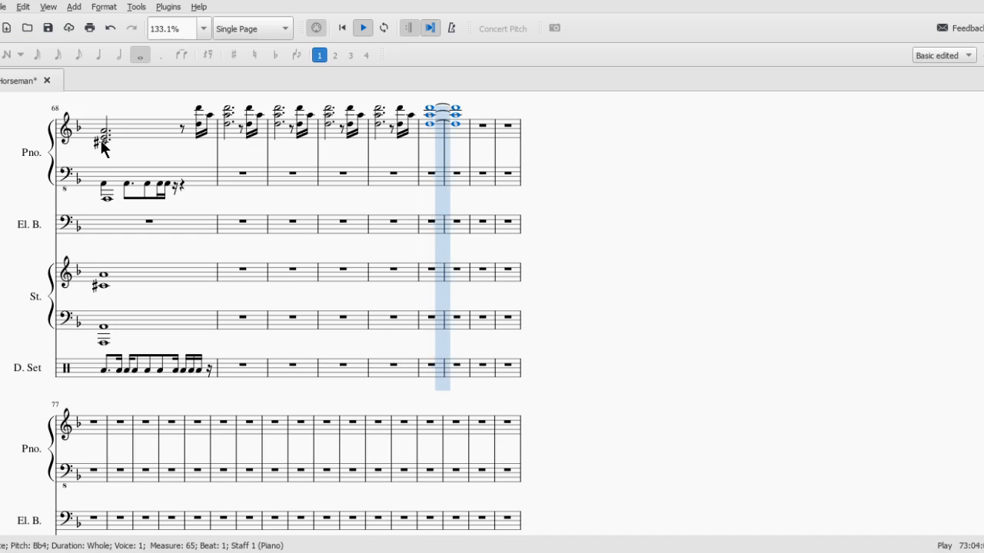
key("space")
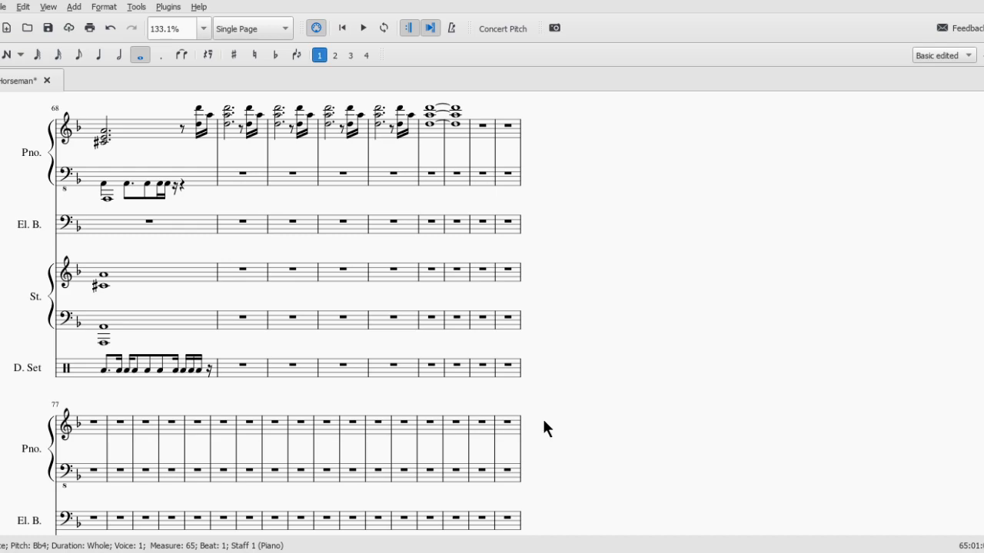
left_click(432, 270)
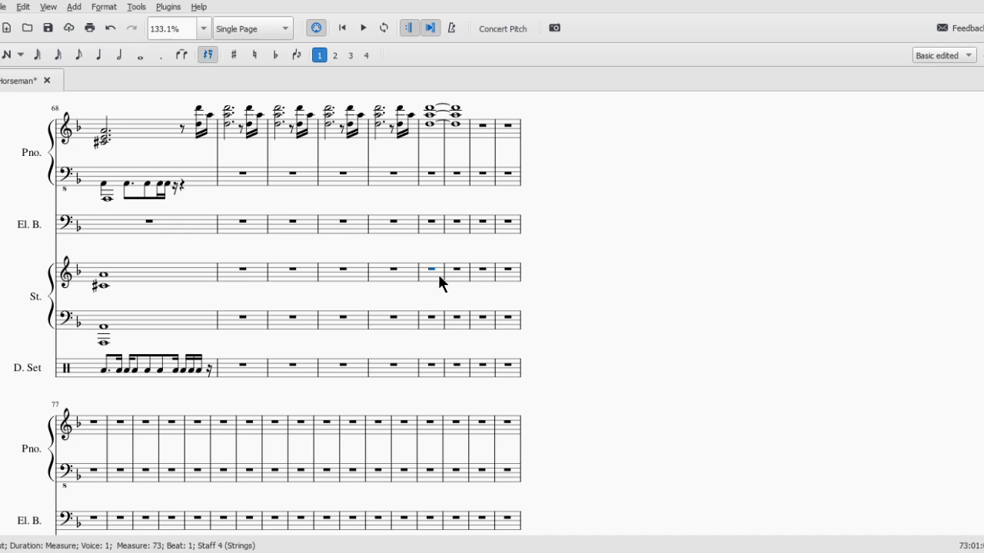
left_click(400, 278)
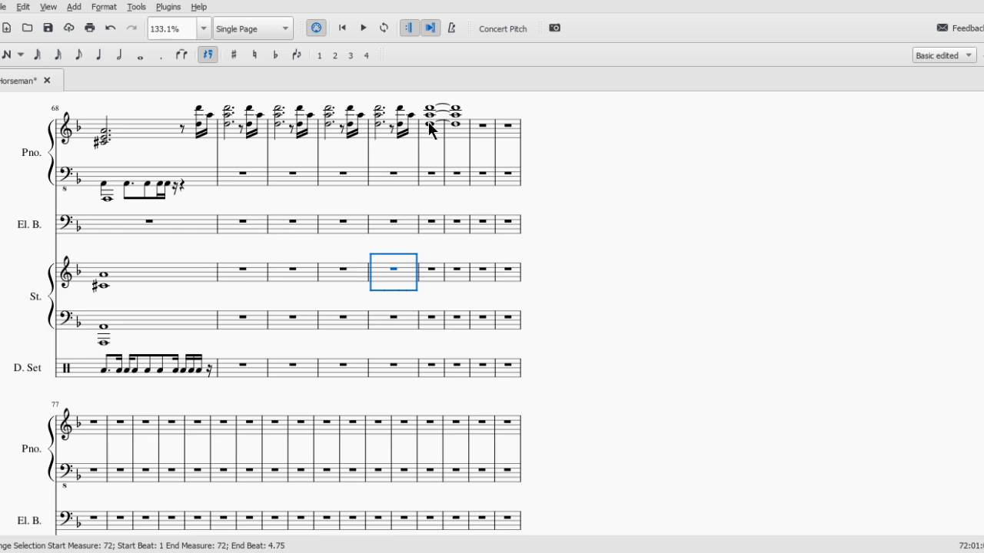
- Replace the floor tom at beat 4.5 of measure 68 and its following rest with thirty-second rests, and start thirty-second-note drumset input there
left_click(200, 370)
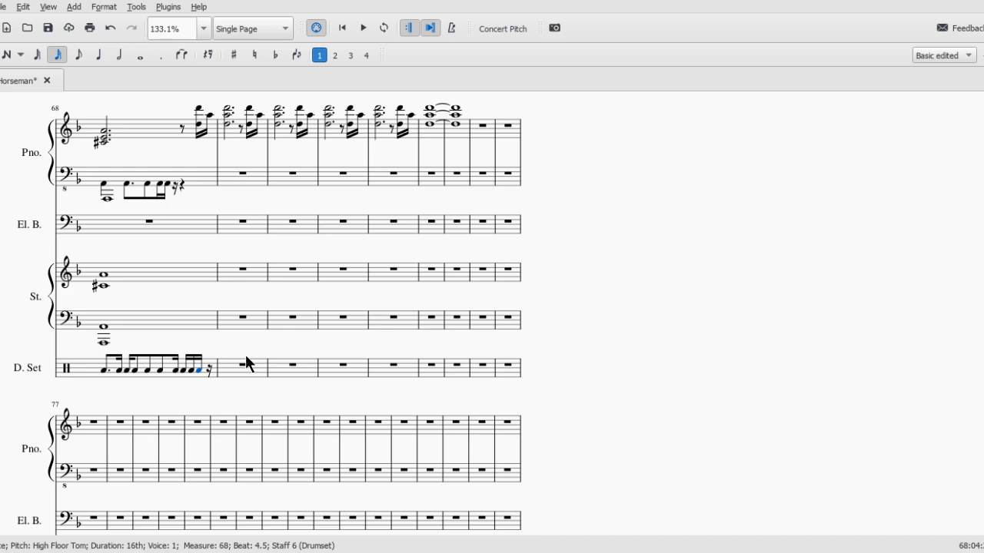
key("Delete")
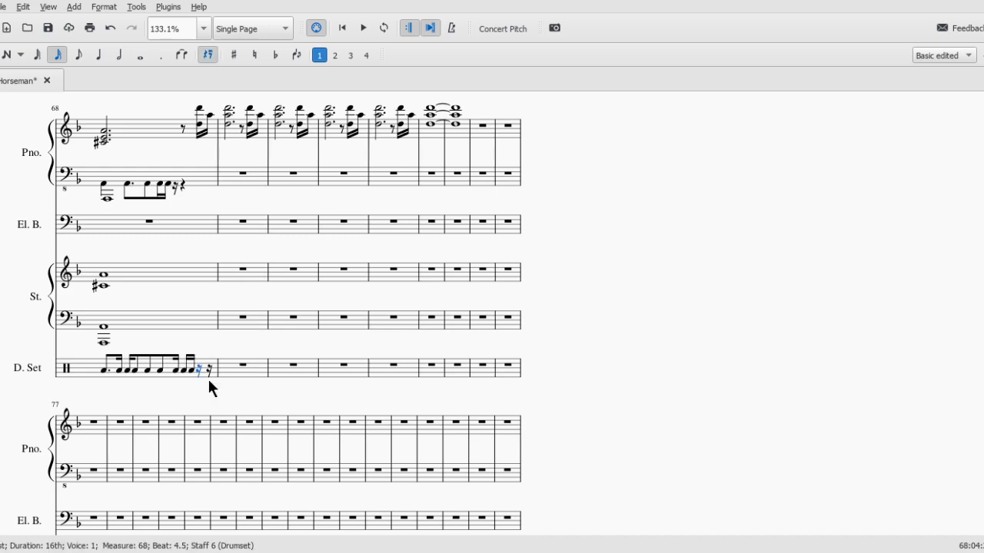
key("2")
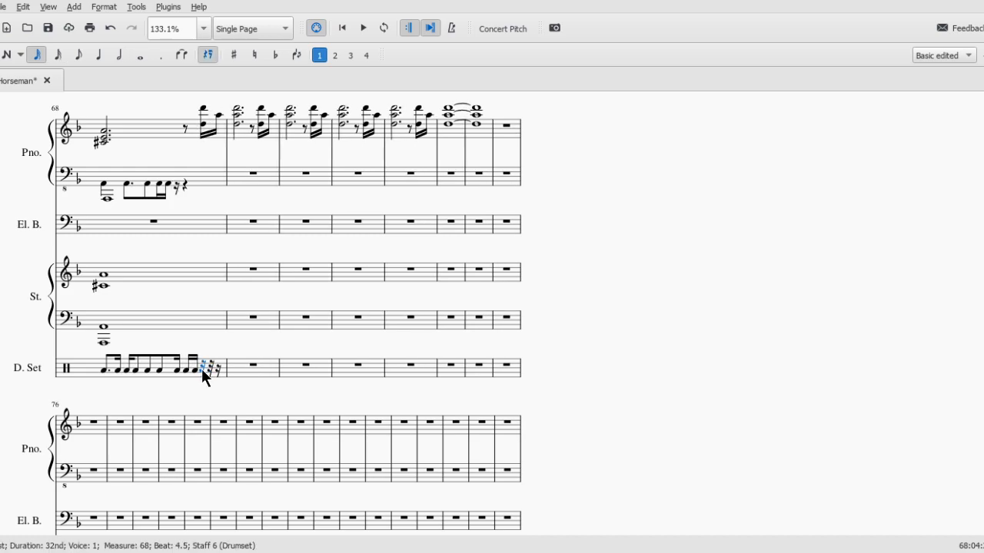
left_click(218, 372)
key("2")
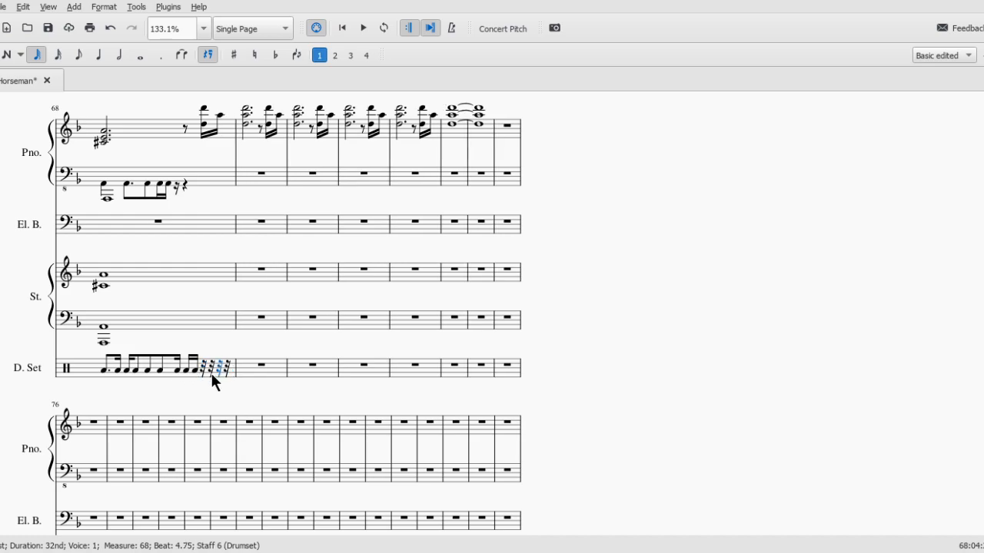
left_click(211, 371)
key("n")
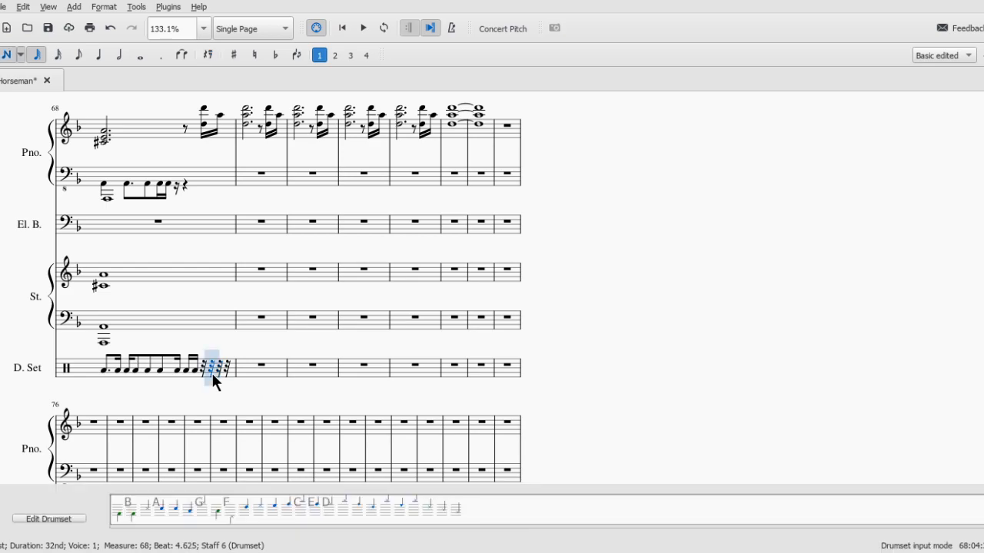
key("1")
key("2")
key("Left")
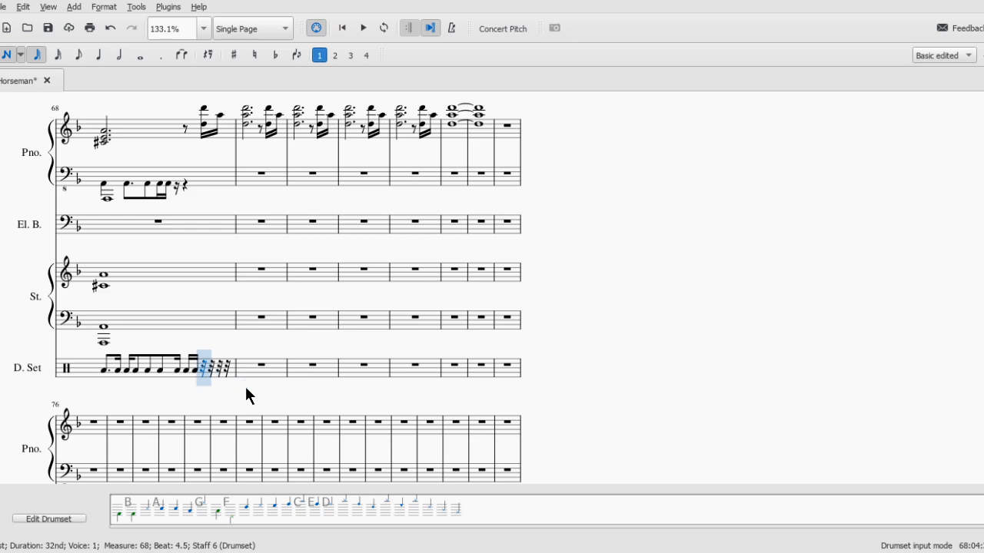
- Try to enter a thirty-second-note drum fill from beat 4.5 of measure 68 into the start of measure 69
key("e")
key("b")
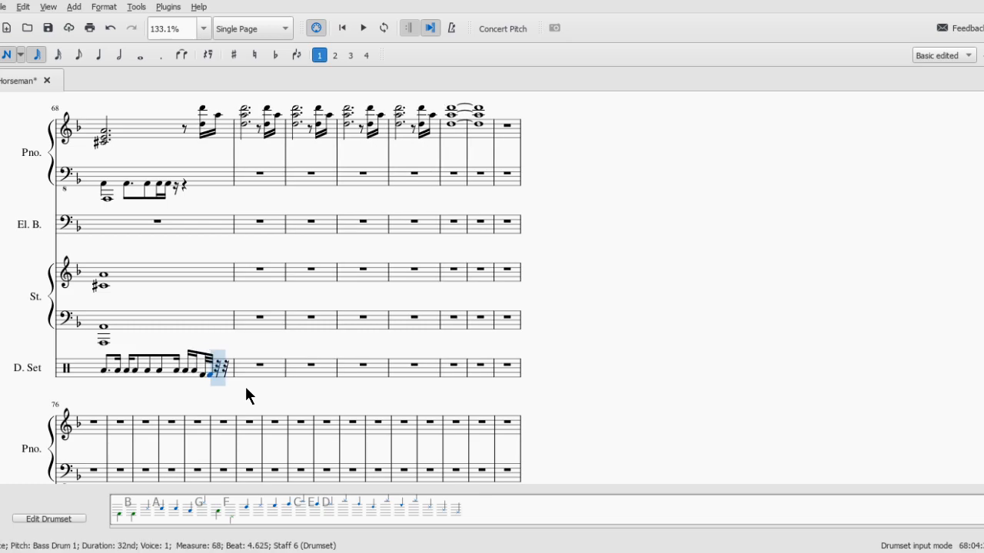
key("a")
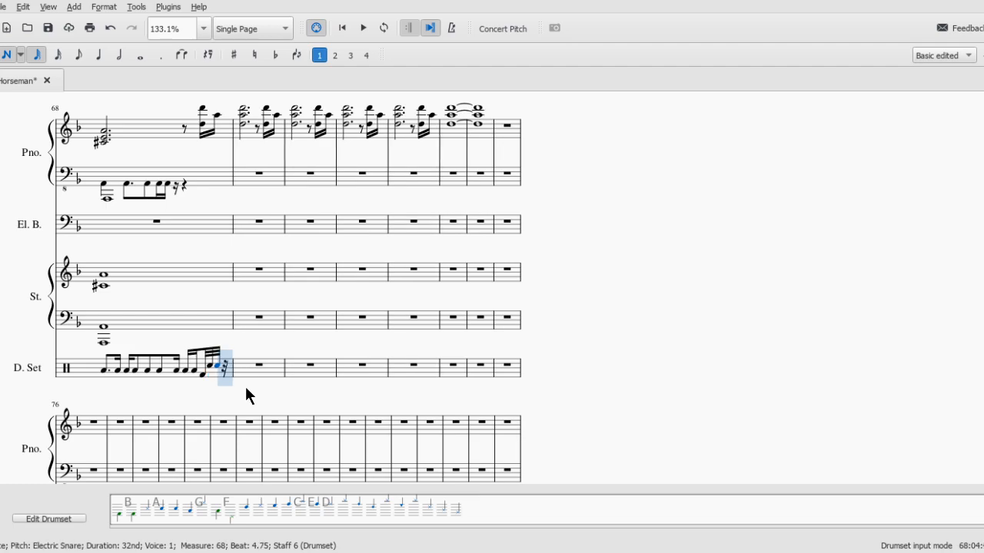
key("e")
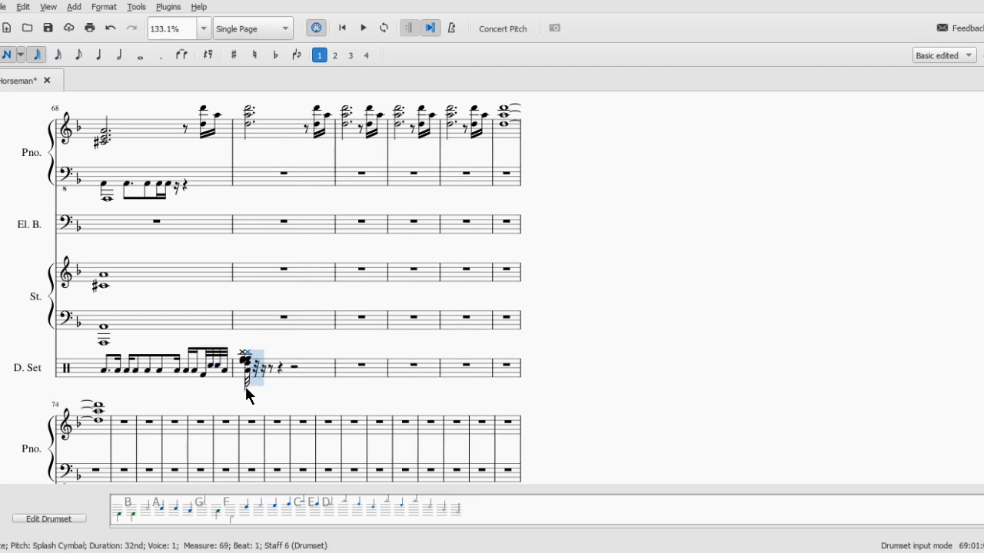
key("e")
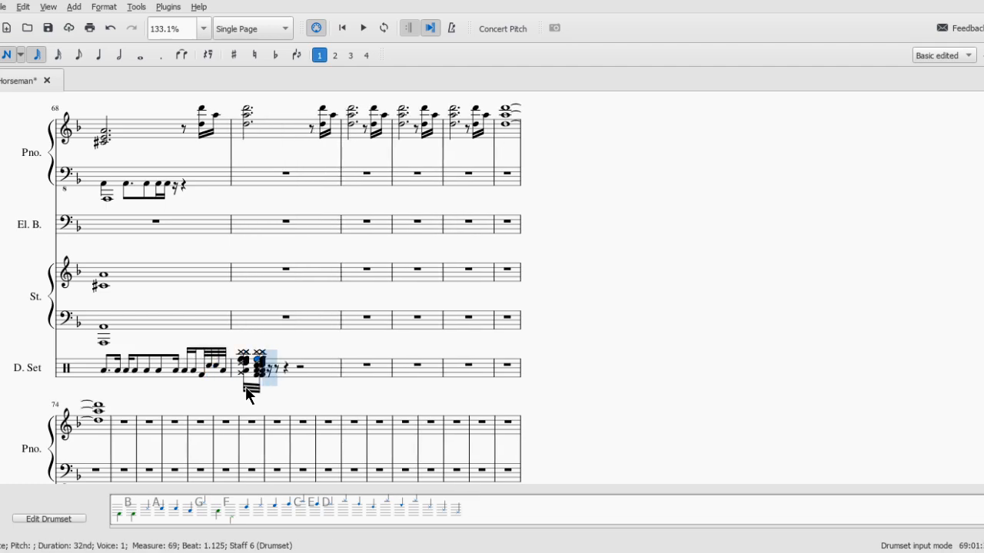
- Undo the thirty-second drum notes entered in measure 69 and in the second half of beat 4 in measure 68
key("ctrl+z")
key("ctrl+z")
key("ctrl+z")
key("ctrl+z")
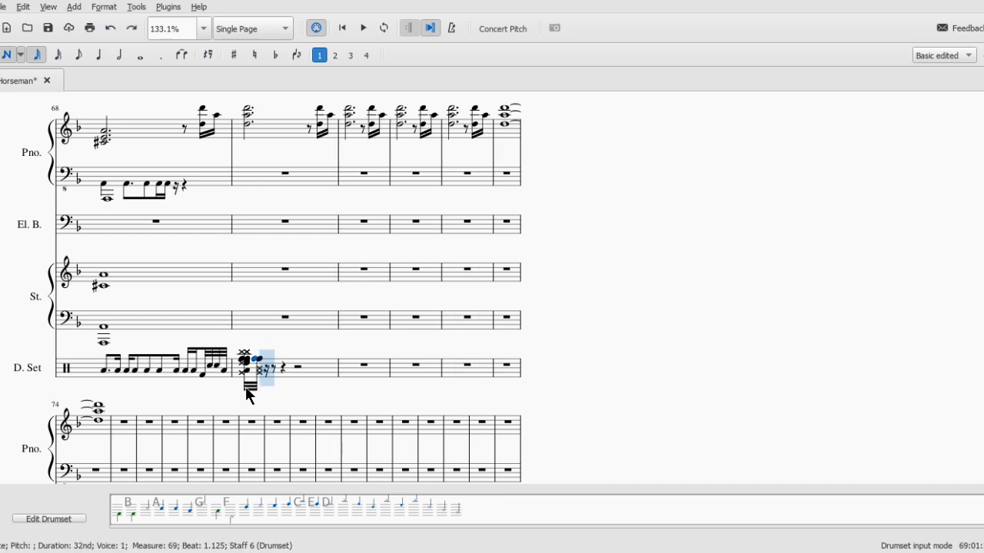
key("ctrl+z")
key("ctrl+z")
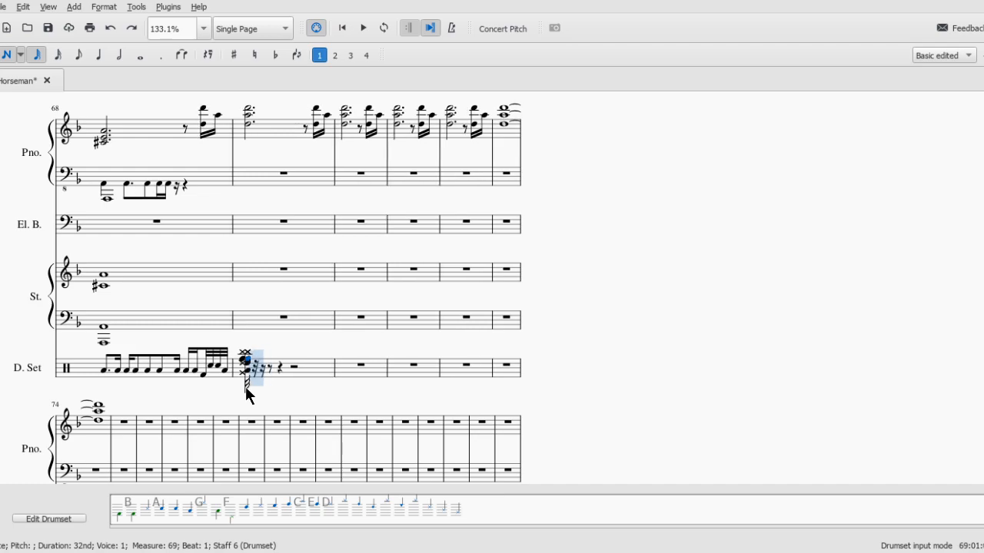
key("ctrl+z")
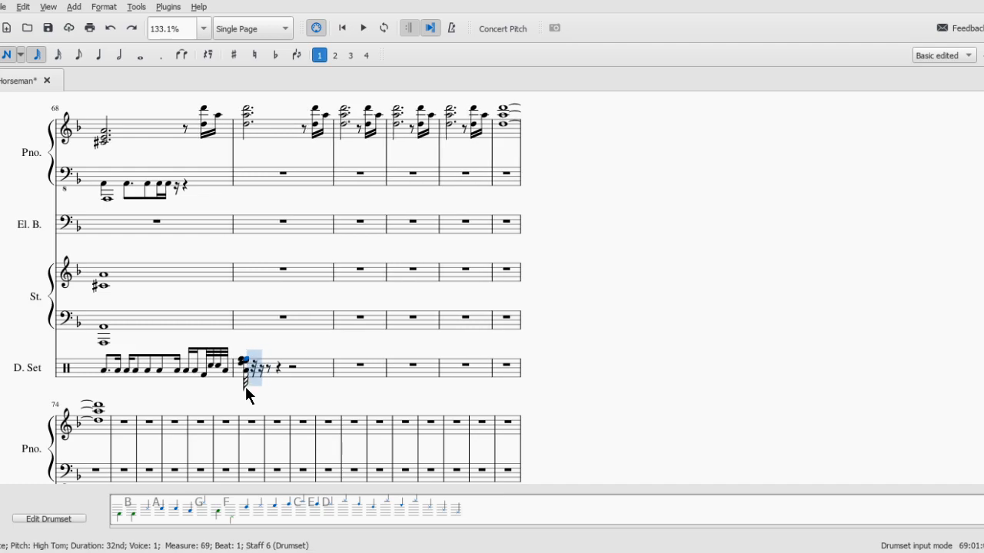
key("ctrl+z")
key("ctrl+z")
key("ctrl+z")
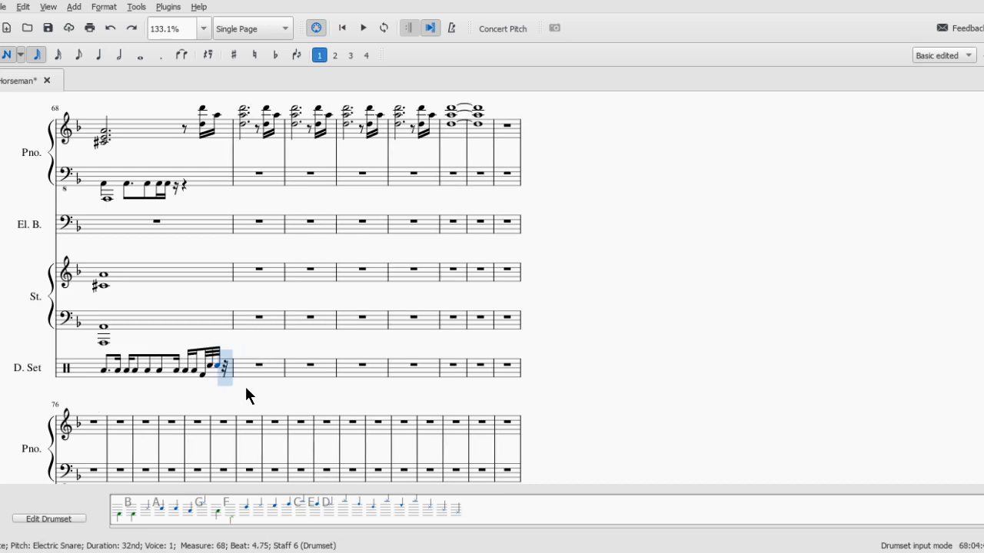
key("ctrl+z")
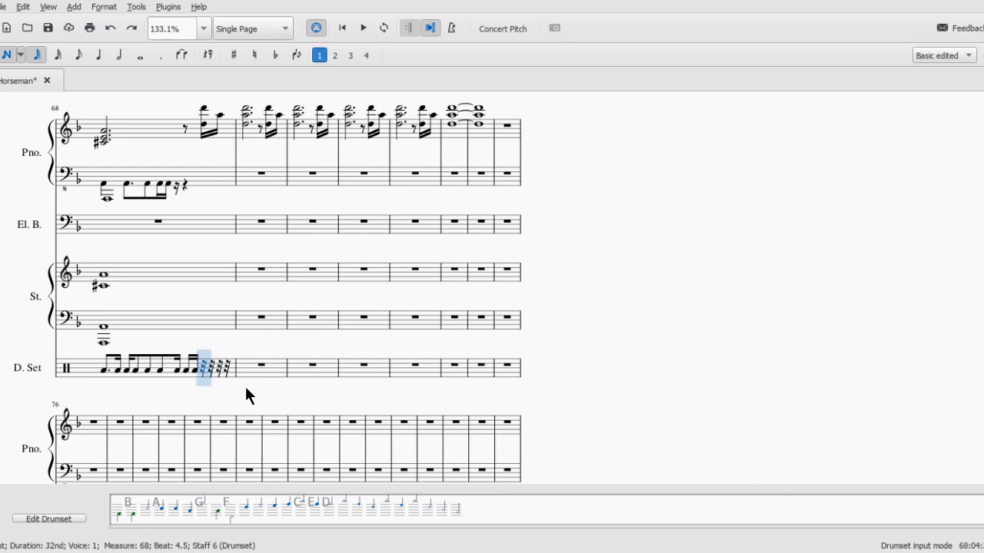
- Try to enter a thirty-second-note drum fill from beat 4.5 of measure 68 through the end of beat 2 in measure 69
key("ctrl+y")
key("ctrl+y")
key("ctrl+y")
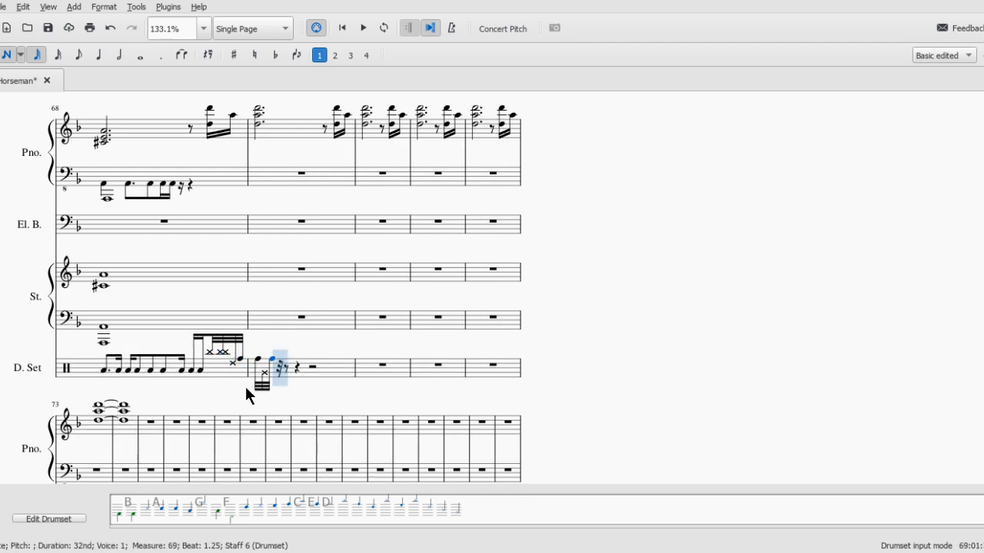
key("e")
key("e")
key("e")
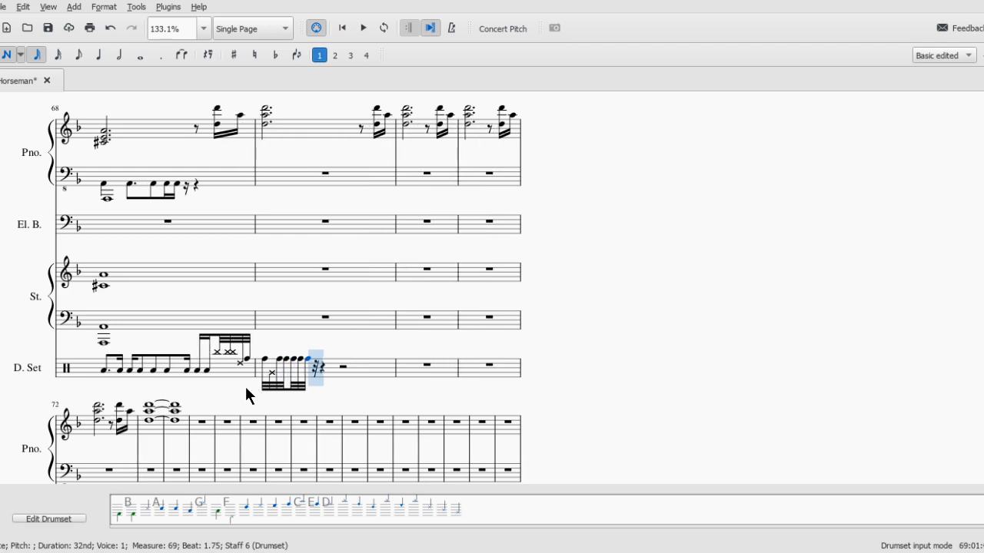
key("e")
key("e")
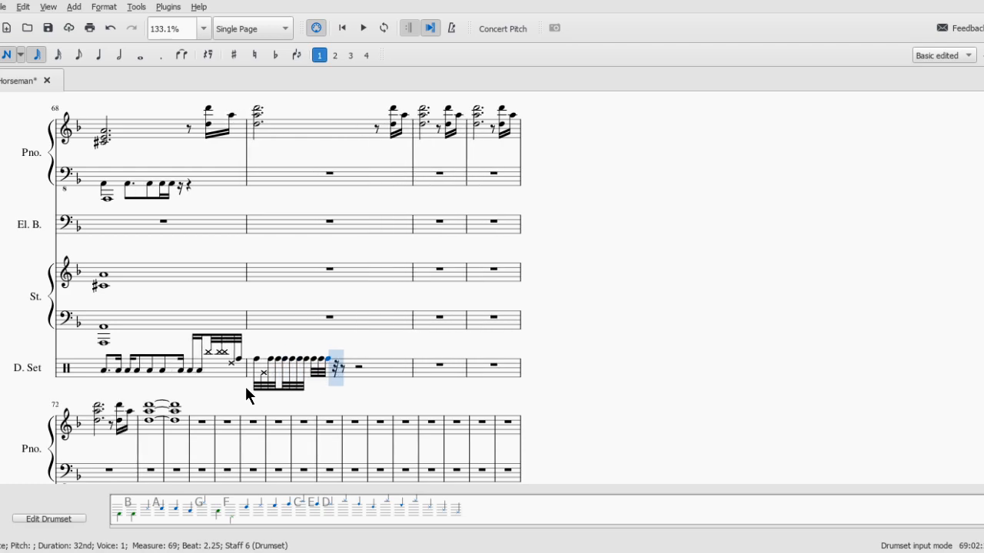
key("e")
key("e")
key("e")
key("e")
key("e")
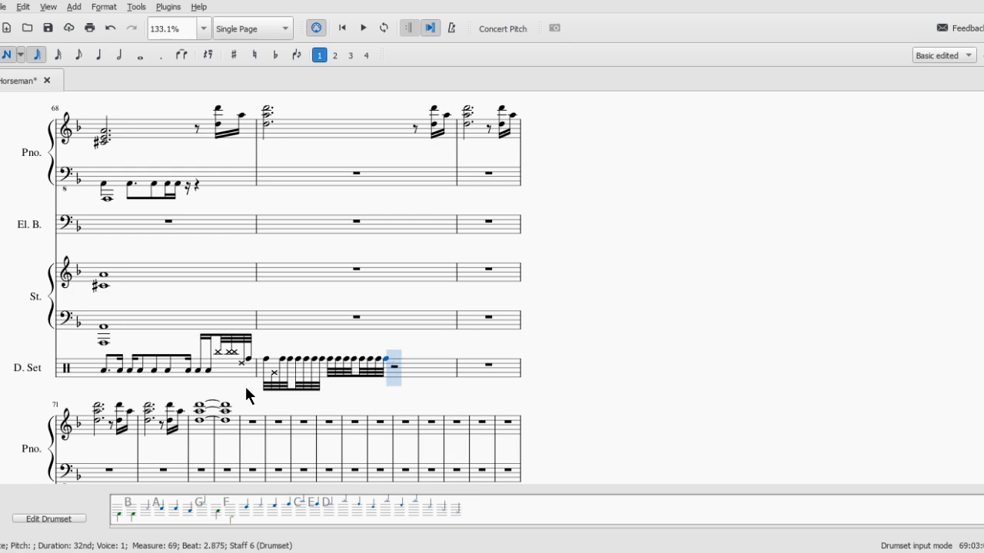
- Undo the long thirty-second-note drum fill across measure 69 and back into beat 4 of measure 68
key("ctrl+z")
key("ctrl+z")
key("ctrl+z")
key("ctrl+z")
key("ctrl+z")
key("ctrl+z")
key("ctrl+z")
key("ctrl+z")
key("ctrl+z")
key("ctrl+z")
key("ctrl+z")
key("ctrl+z")
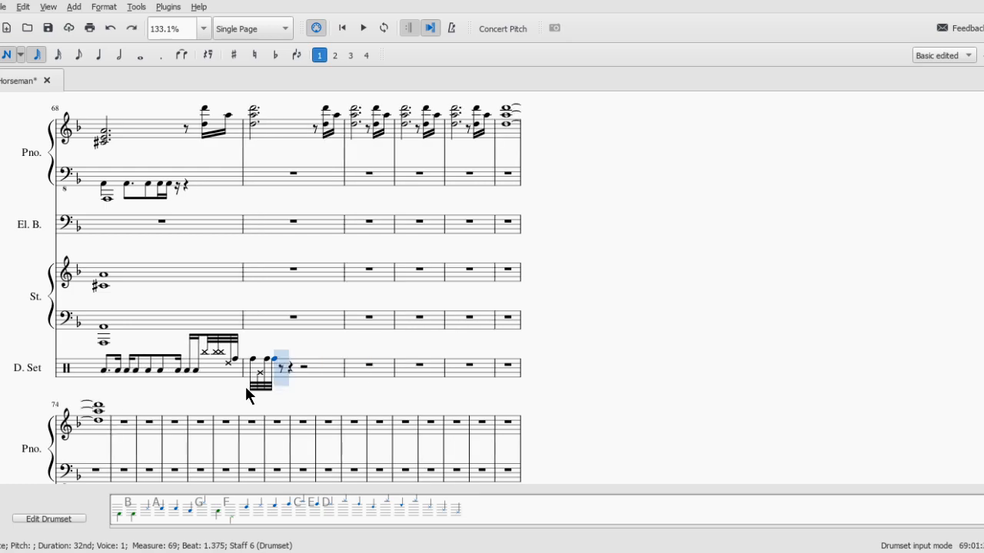
key("ctrl+z")
key("ctrl+z")
key("ctrl+z")
key("ctrl+z")
key("ctrl+z")
key("ctrl+z")
key("ctrl+z")
key("ctrl+z")
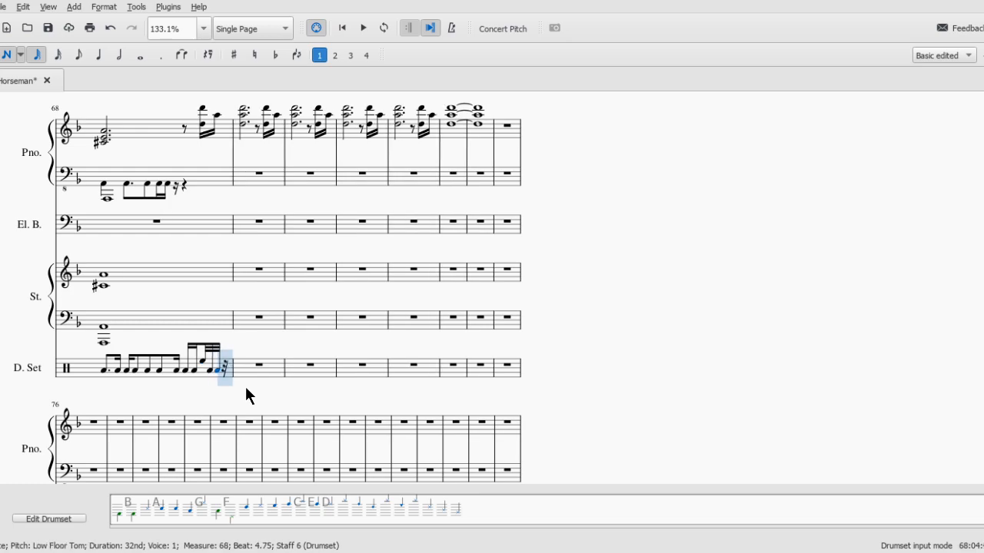
- Fill the second half of beat 4 in measure 68 with four thirty-second floor tom notes and play the measure back
key("ctrl+z")
key("ctrl+z")
key("ctrl+z")
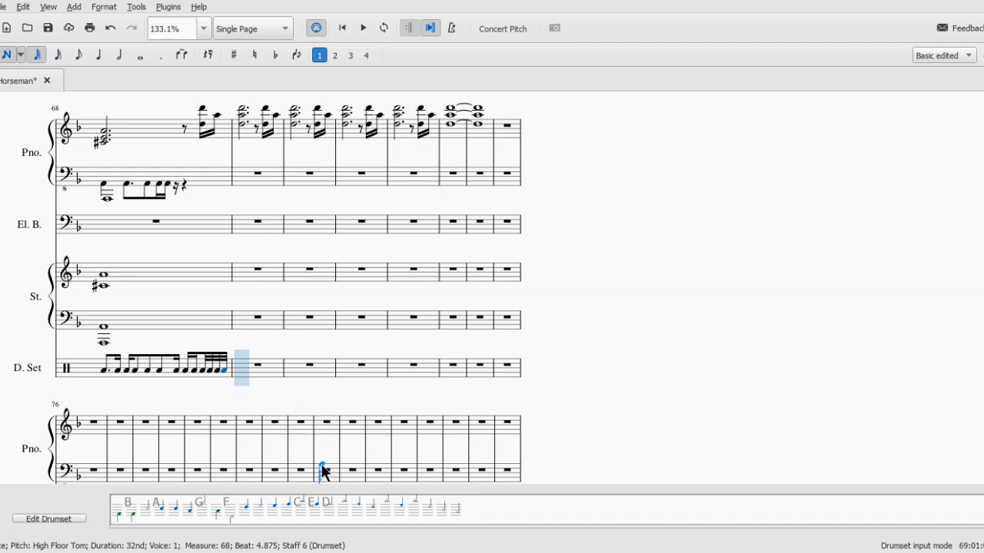
key("Escape")
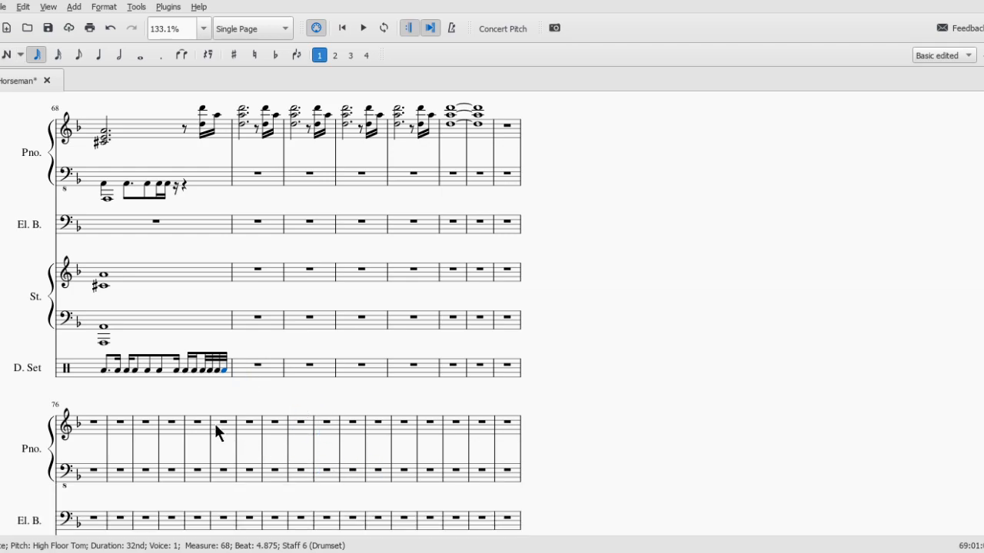
left_click(104, 372)
key("space")
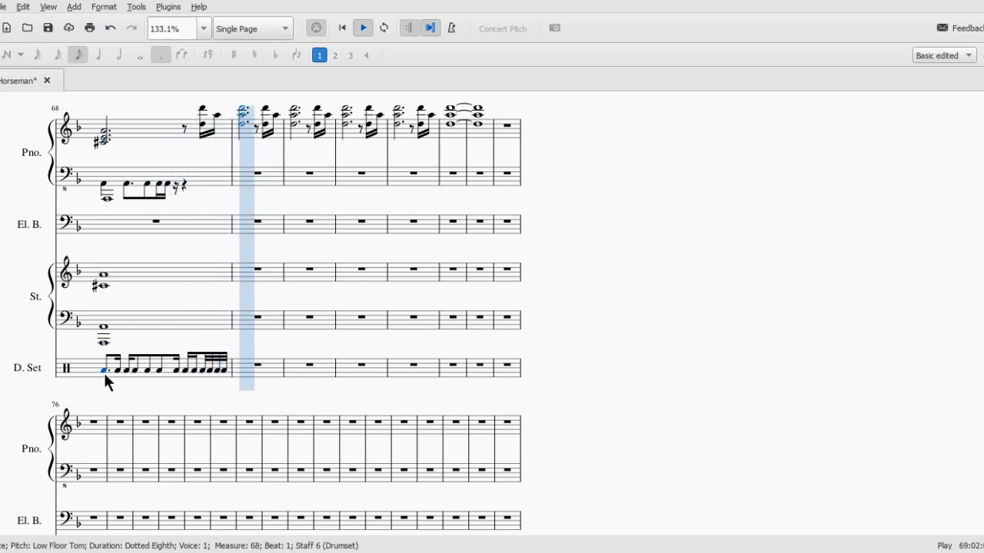
- Change the thirty-second note at beat 4.5 of drumset measure 68 to Low Floor Tom and play the measure back
left_click(211, 371)
left_click(223, 372)
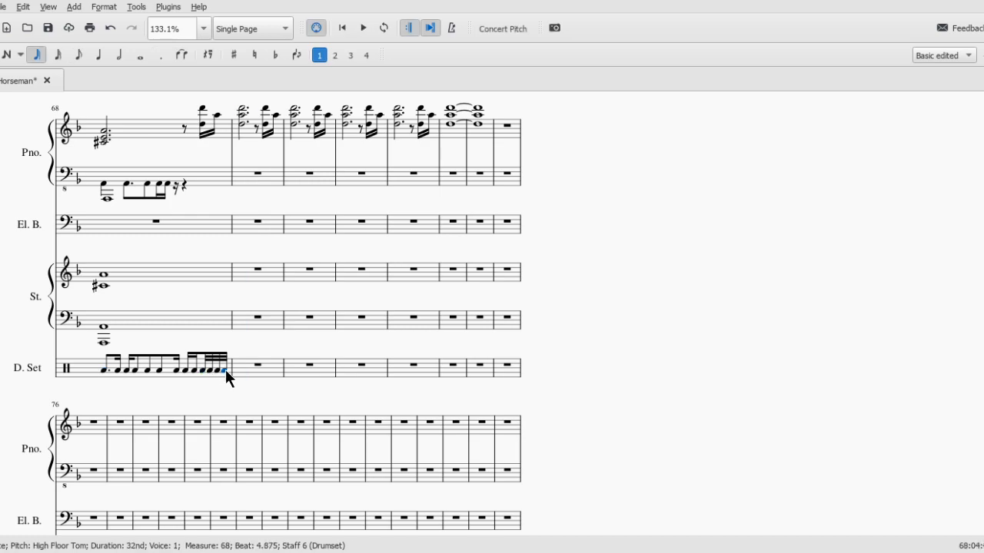
left_click(205, 371, "shift")
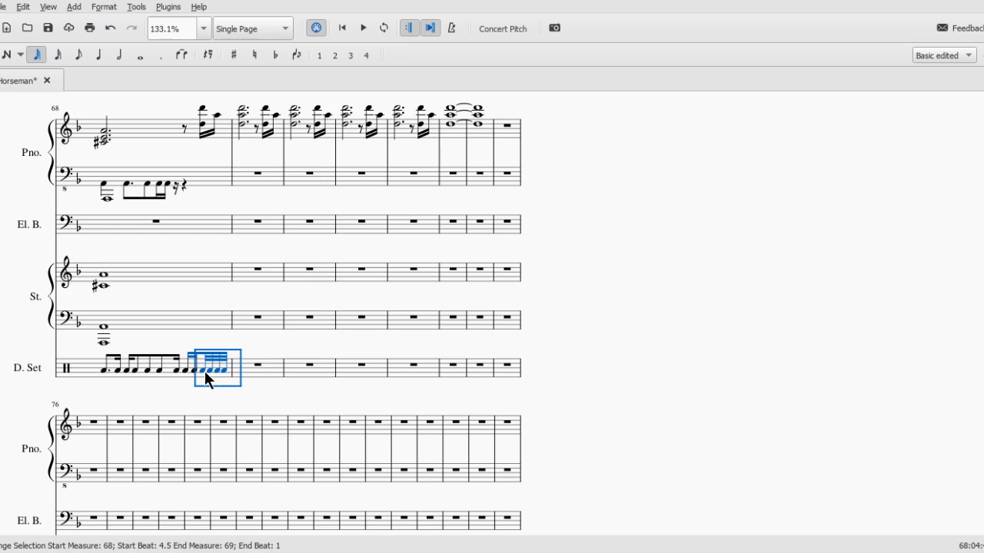
key("n")
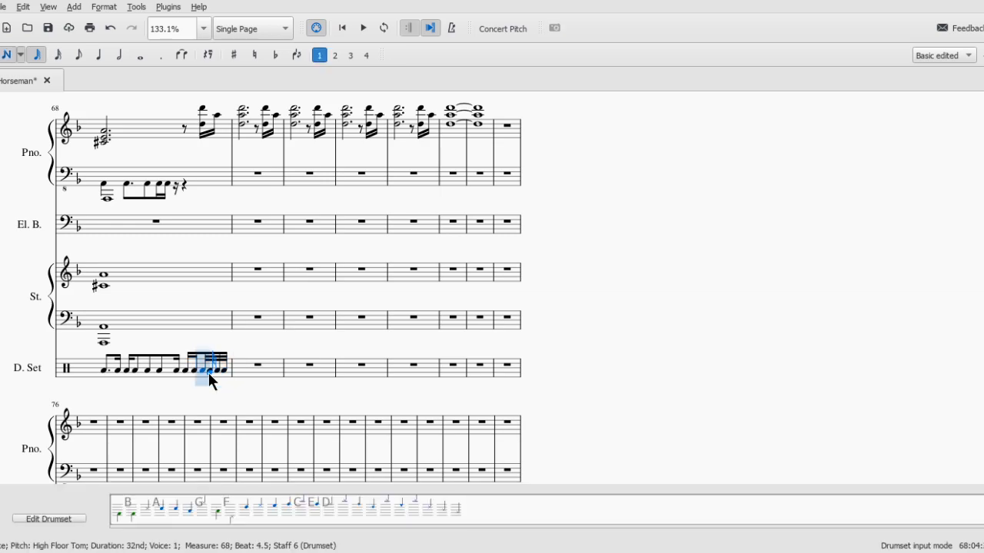
key("Escape")
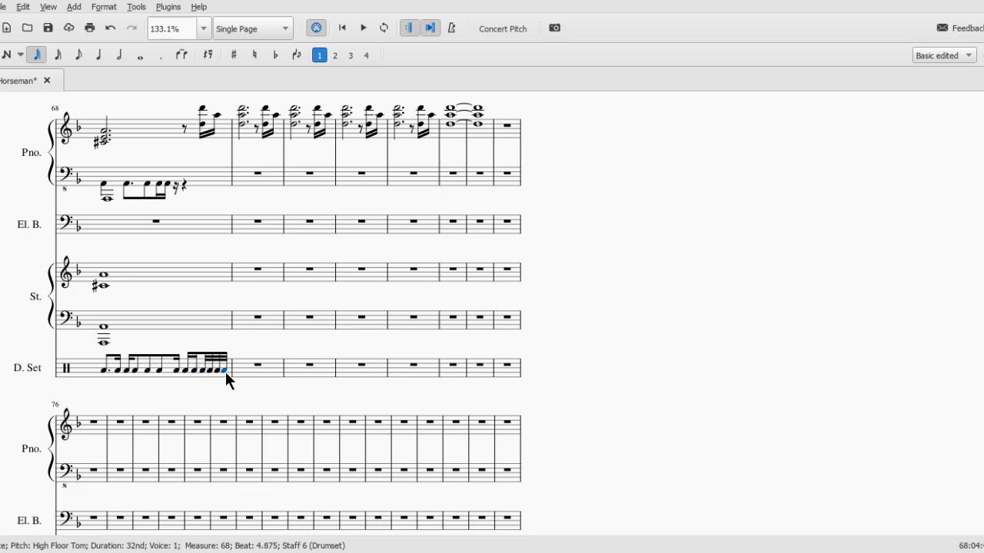
left_click(206, 372, "shift")
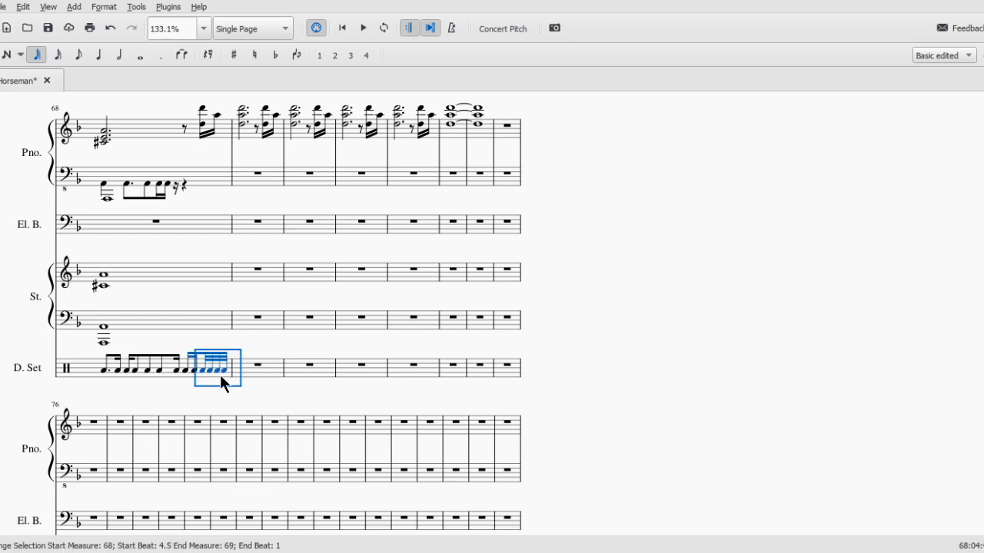
key("n")
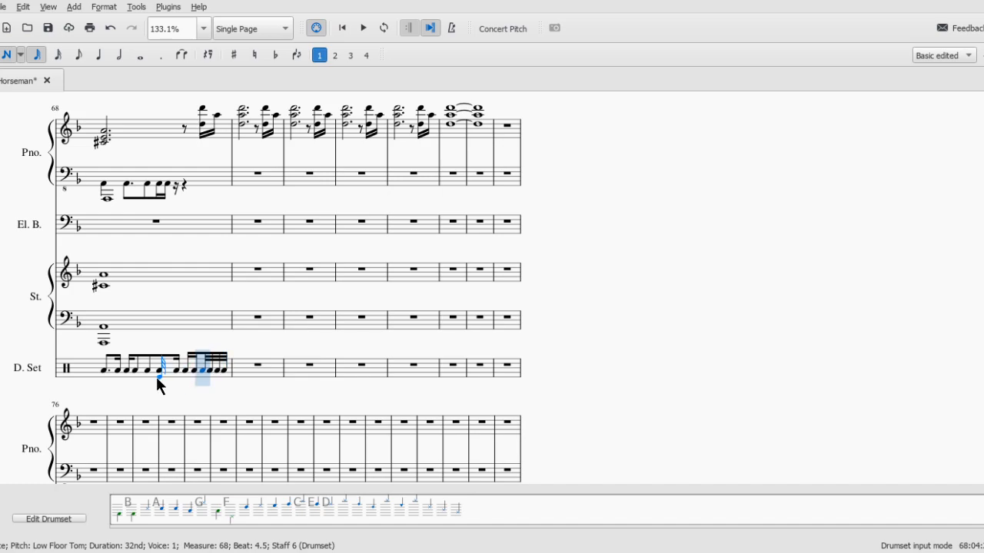
key("space")
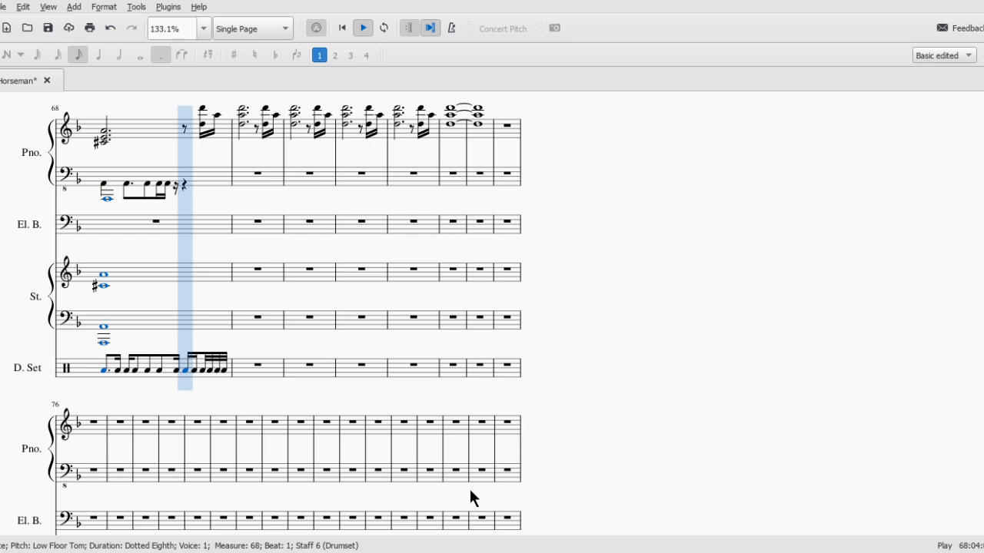
left_click(238, 381)
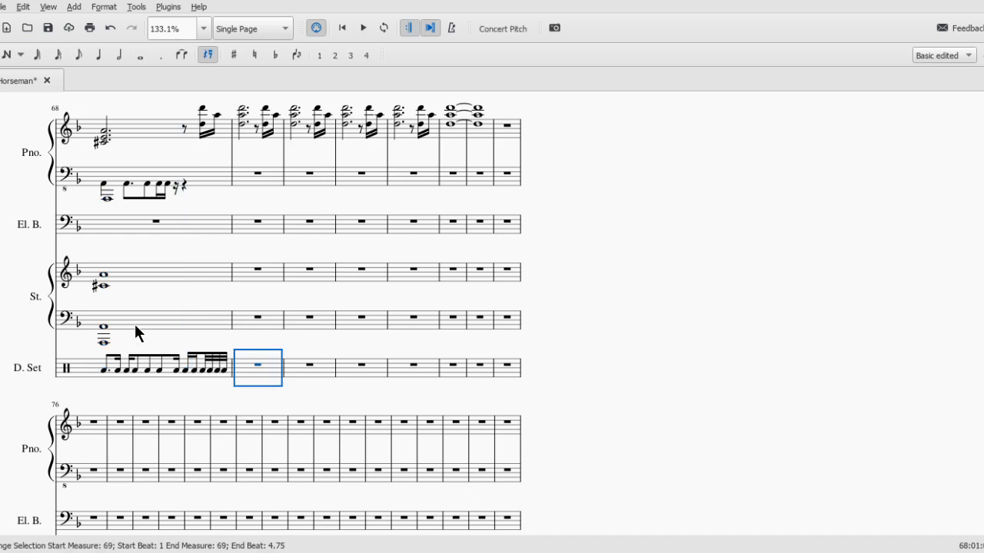
- Copy the drumset pattern of measures 65 and 66 into measures 69 to 70 and again into measures 71 to 72
scroll(283, 323, "up", 5)
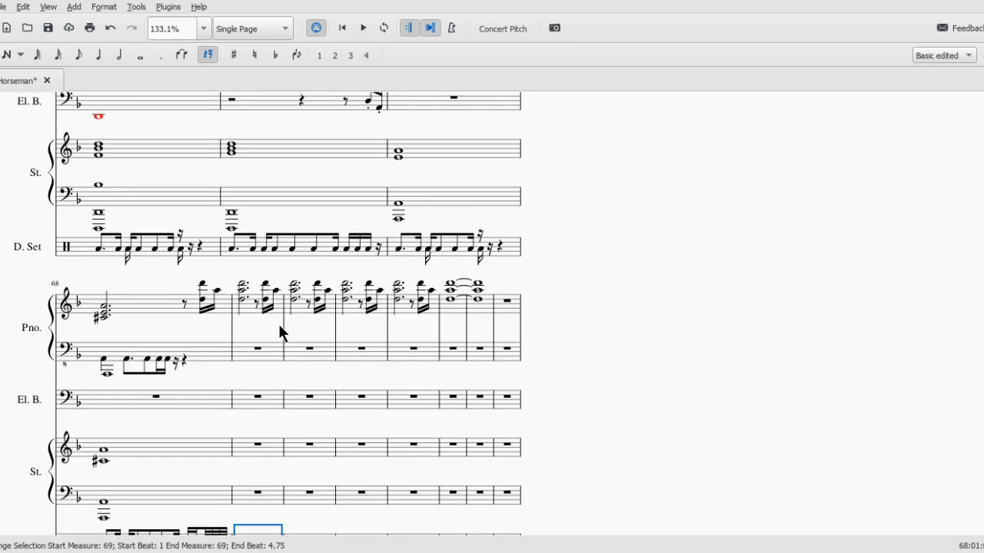
scroll(279, 326, "down", 1)
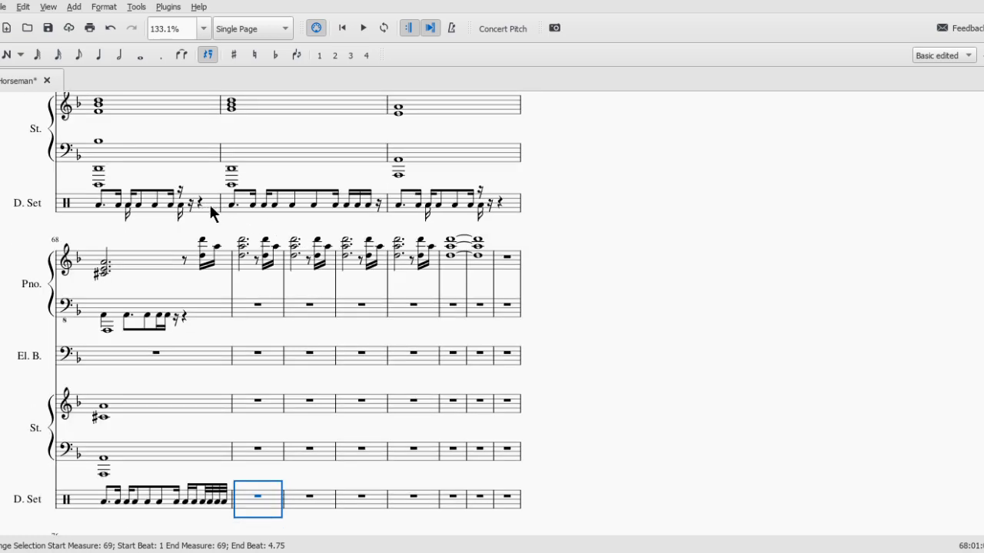
left_click(211, 206)
left_click(302, 203, "shift")
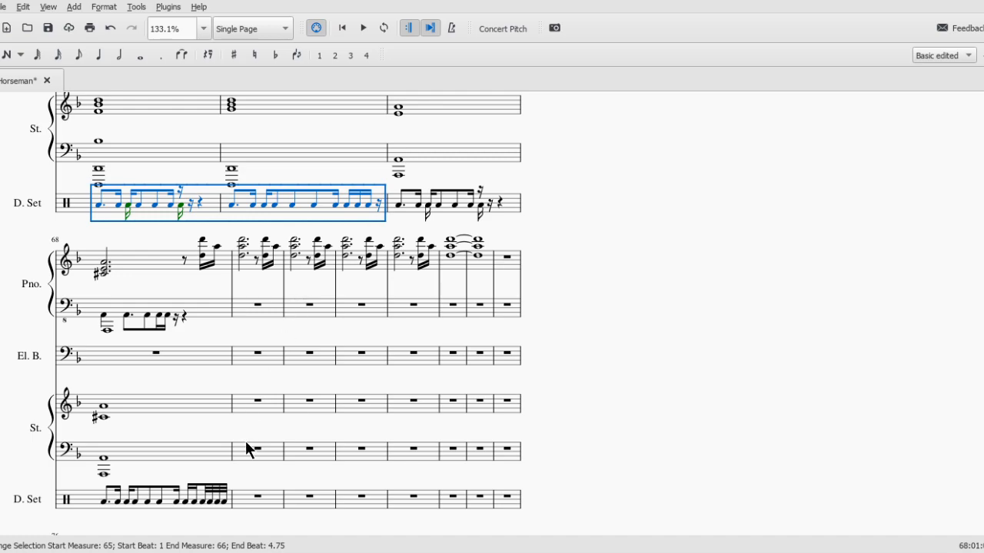
left_click(258, 500)
key("ctrl+v")
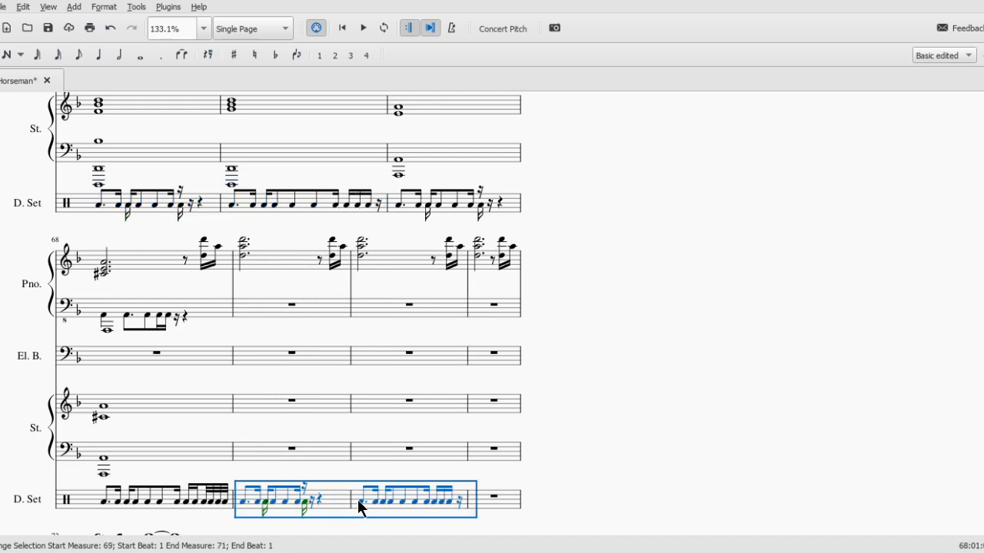
left_click(500, 500)
key("ctrl+v")
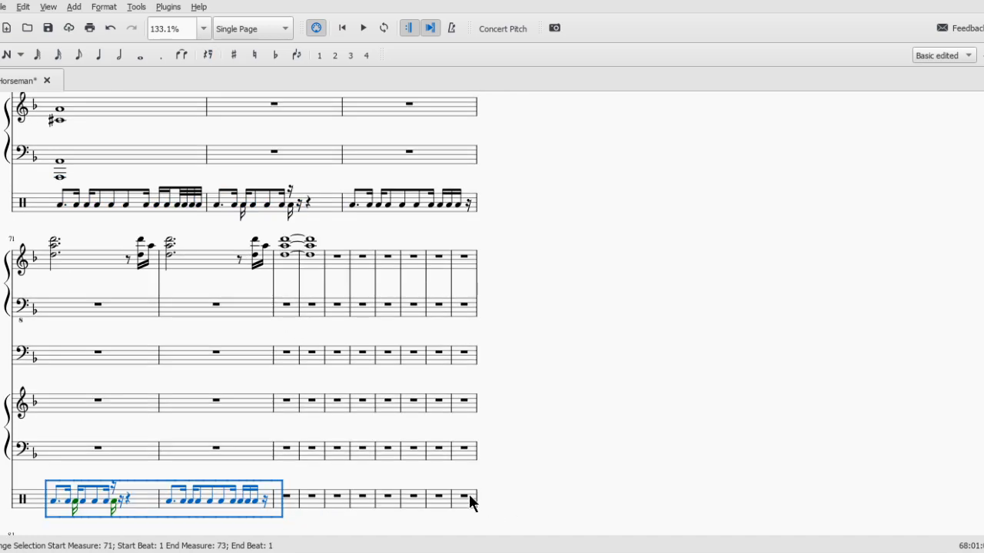
- Play the score back from the strings chord in measure 57 through the drum pattern in measure 72
key("n")
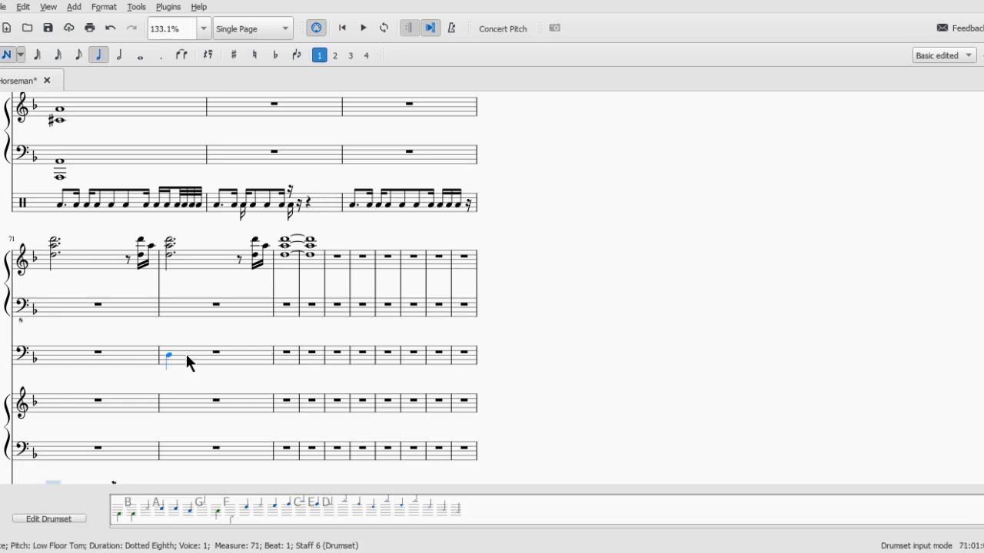
scroll(185, 352, "up", 2)
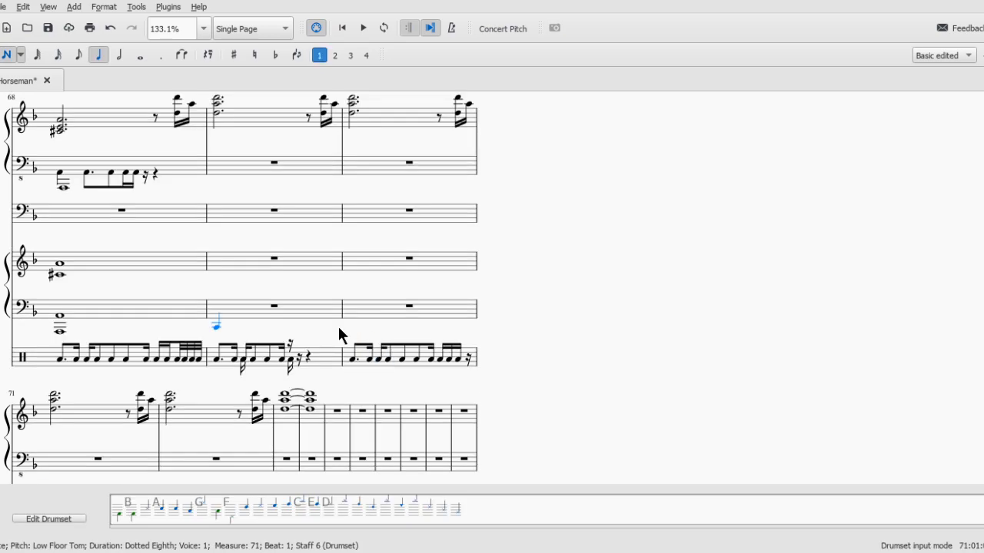
scroll(341, 331, "left", 1)
scroll(341, 328, "left", 1)
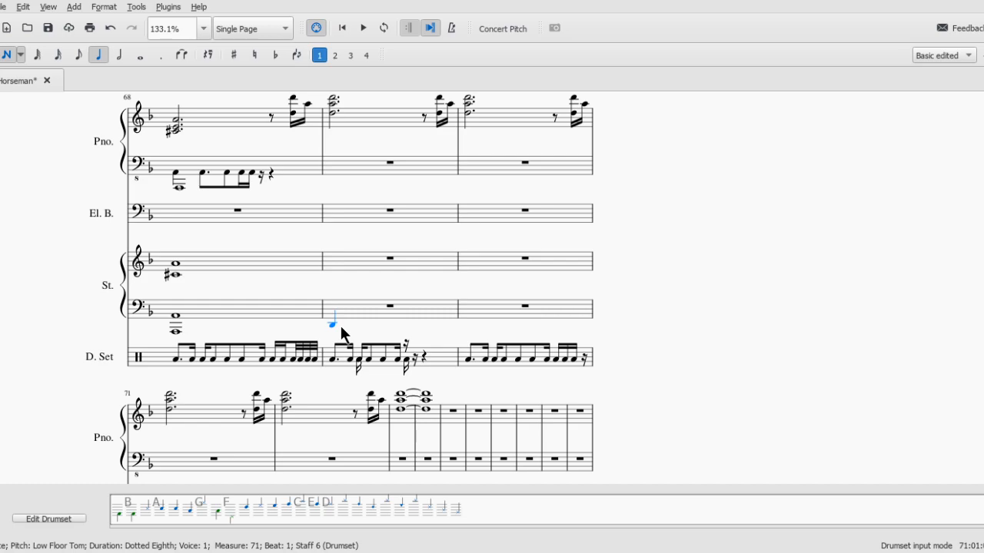
key("Escape")
scroll(301, 226, "up", 1)
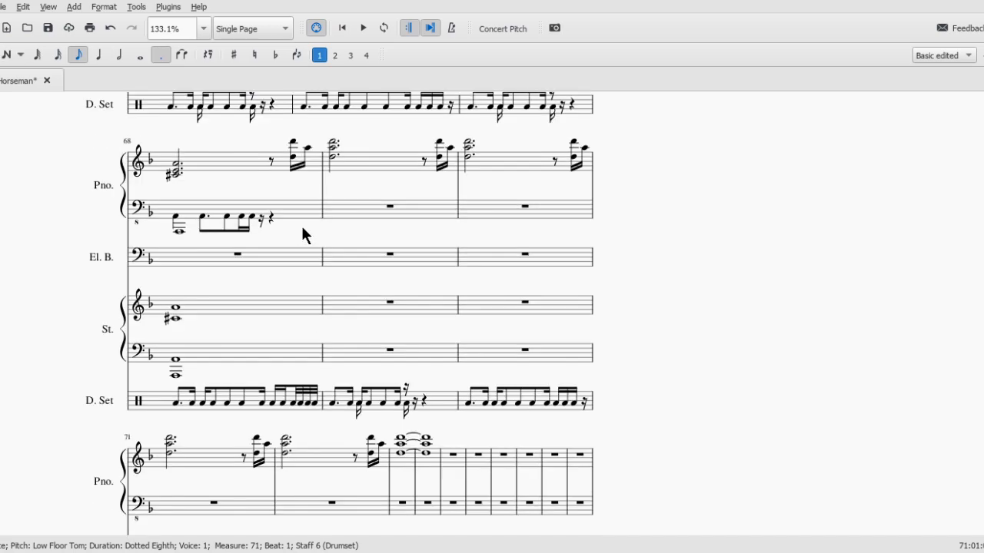
scroll(300, 224, "up", 15)
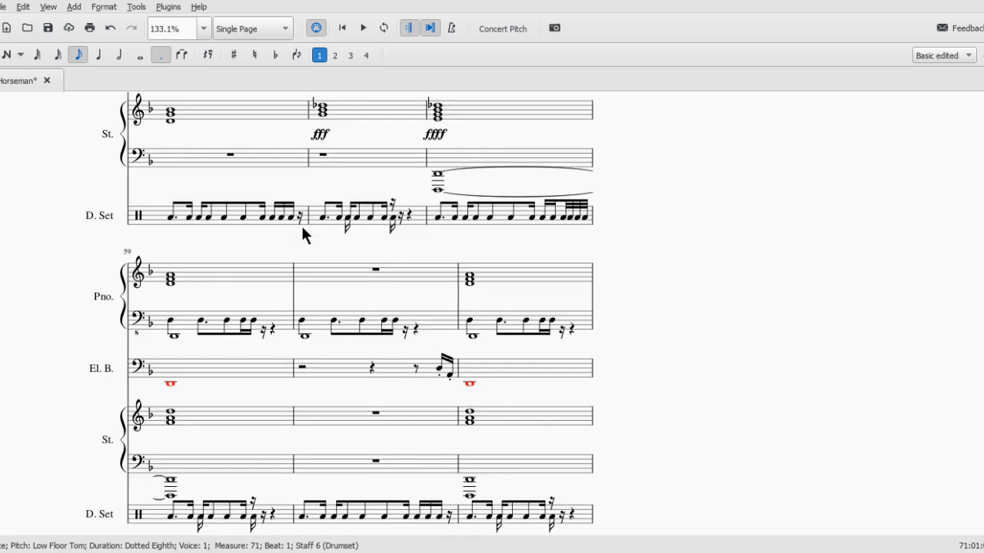
left_click(322, 193)
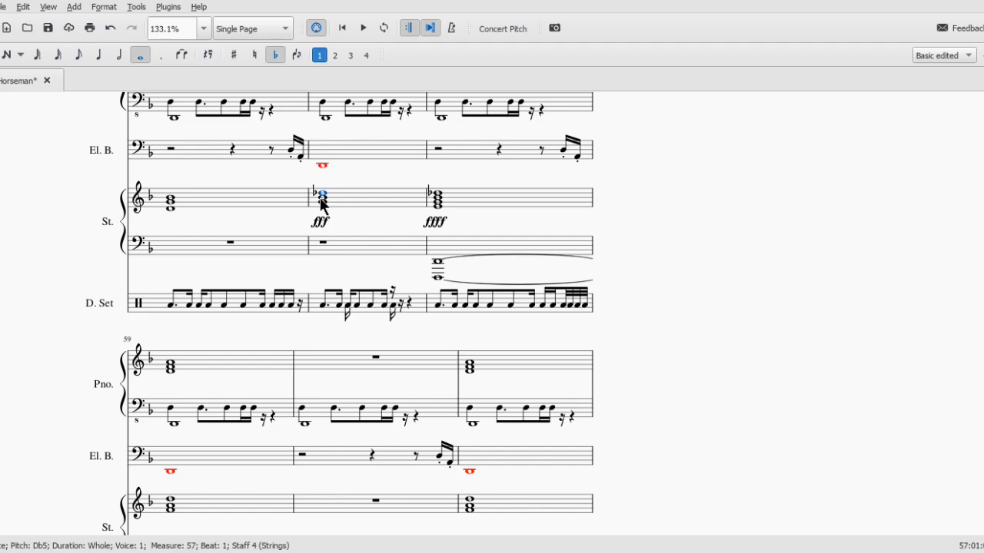
key("space")
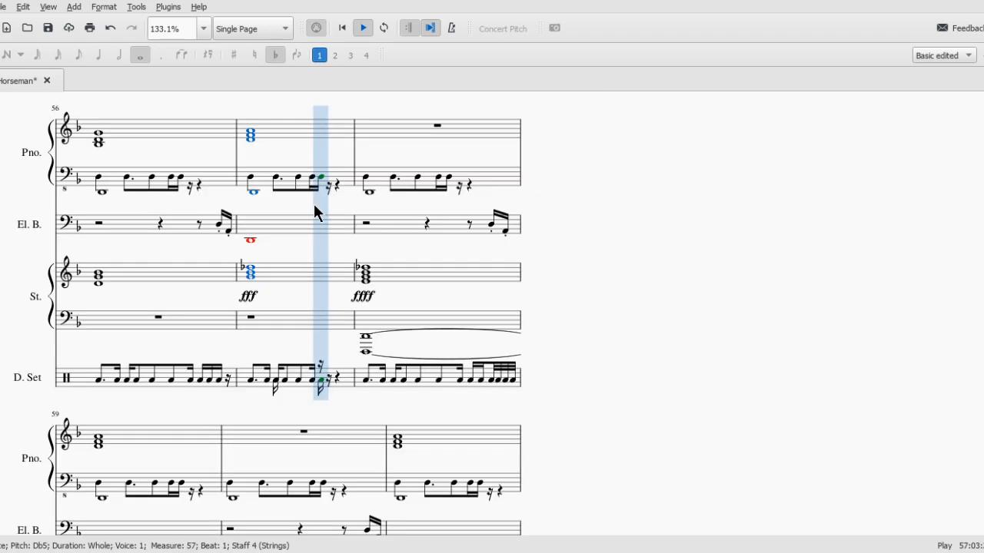
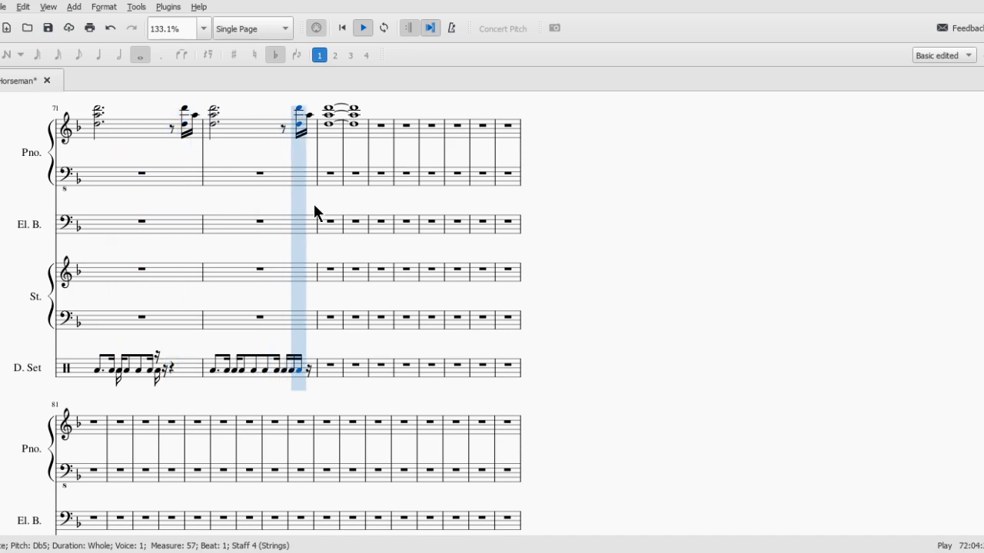
key("space")
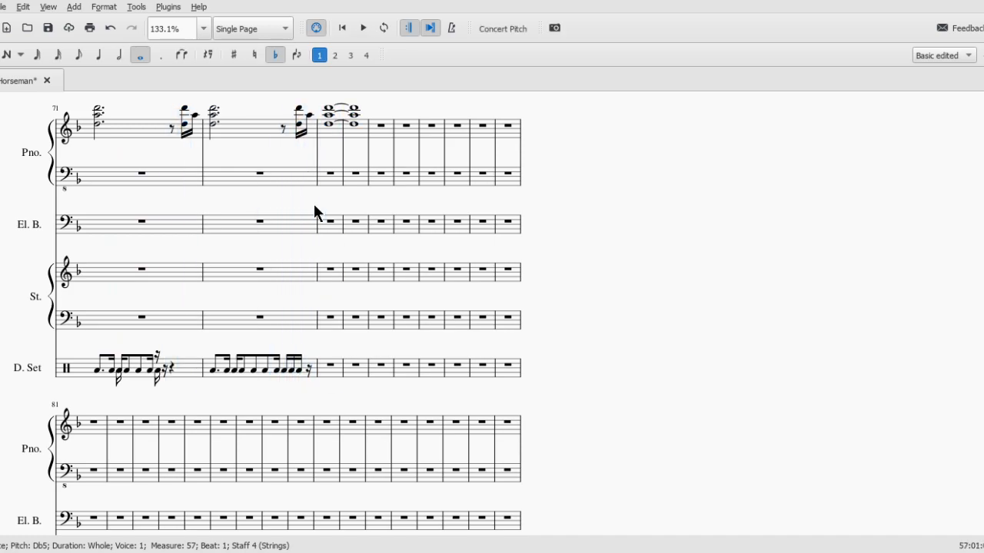
scroll(219, 261, "left", 4)
scroll(219, 259, "right", 3)
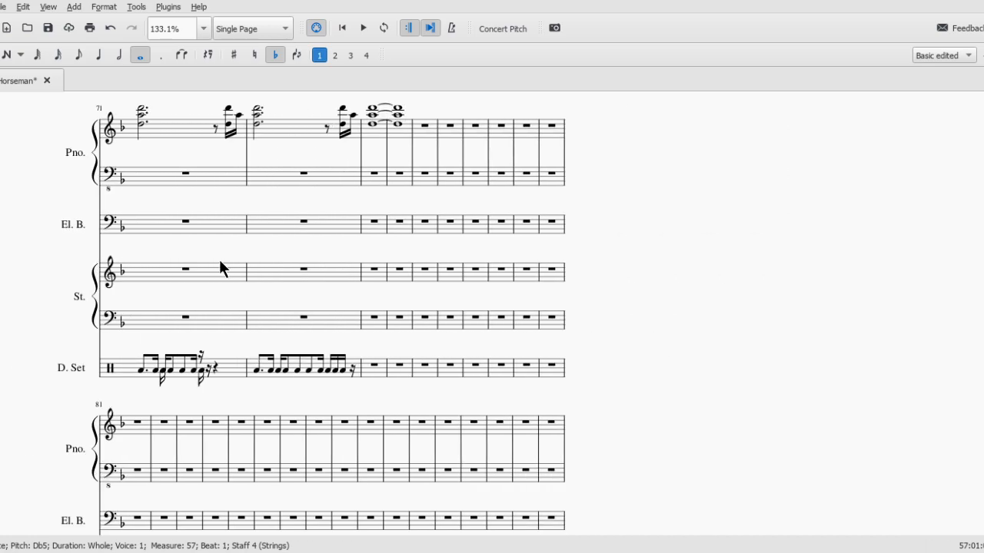
scroll(220, 262, "down", 2, "ctrl")
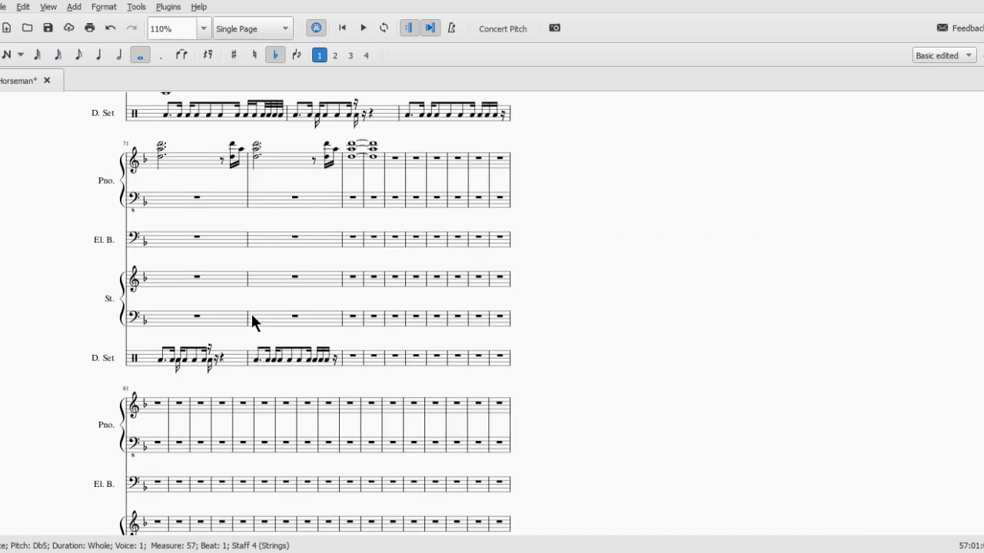
scroll(252, 314, "left", 3)
scroll(251, 314, "up", 7)
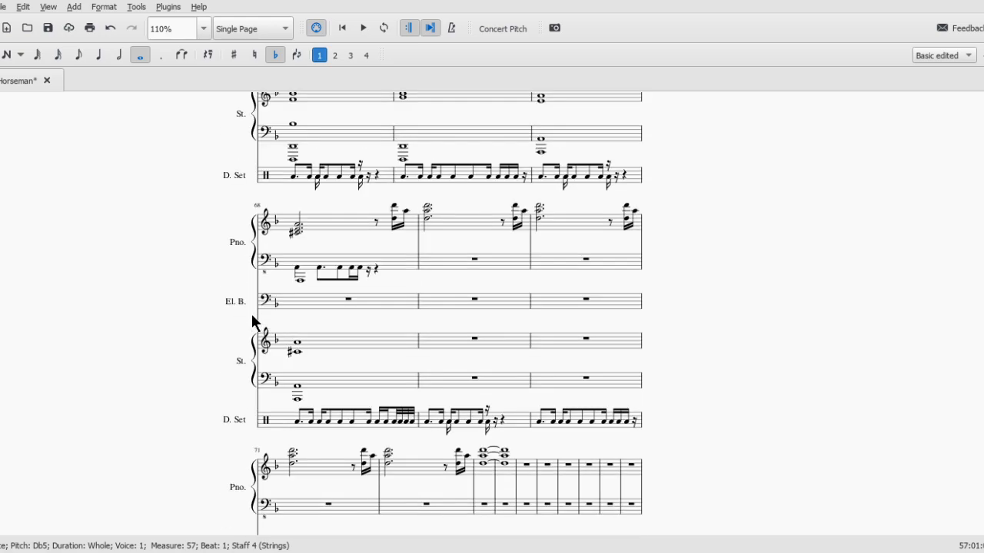
scroll(414, 302, "up", 3)
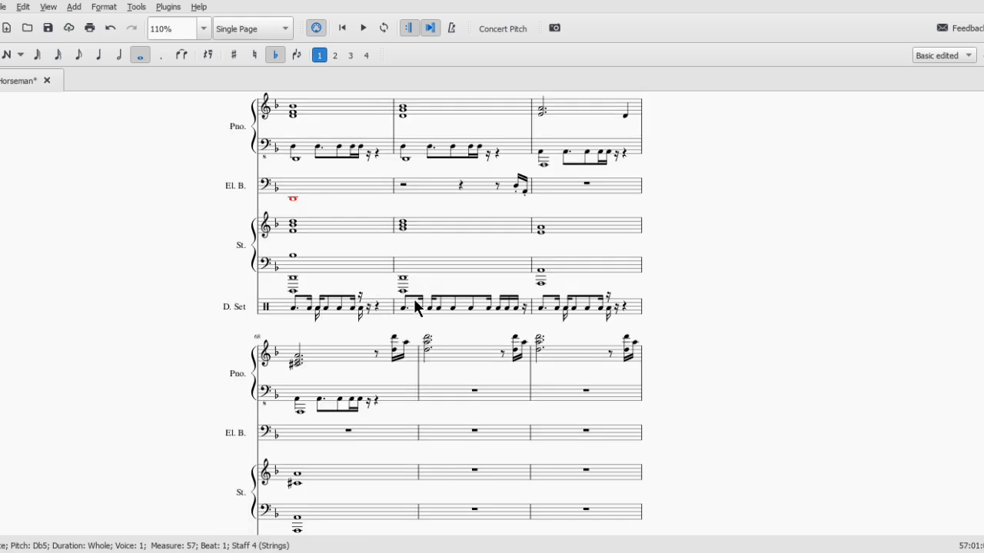
- Enter whole-note D4–A4–D5 chords in the upper strings staff in each measure from 69 through 74
scroll(414, 306, "up", 1)
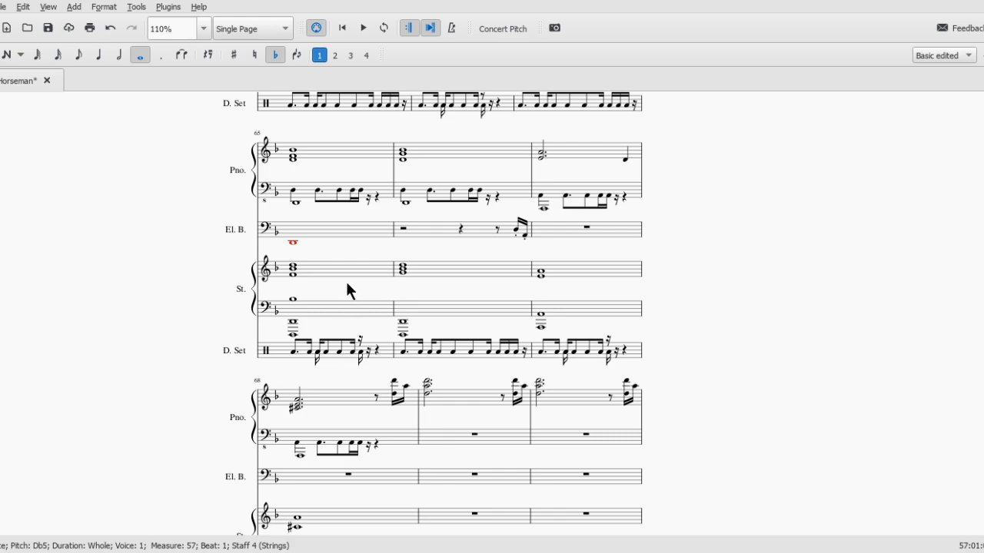
scroll(347, 285, "down", 9)
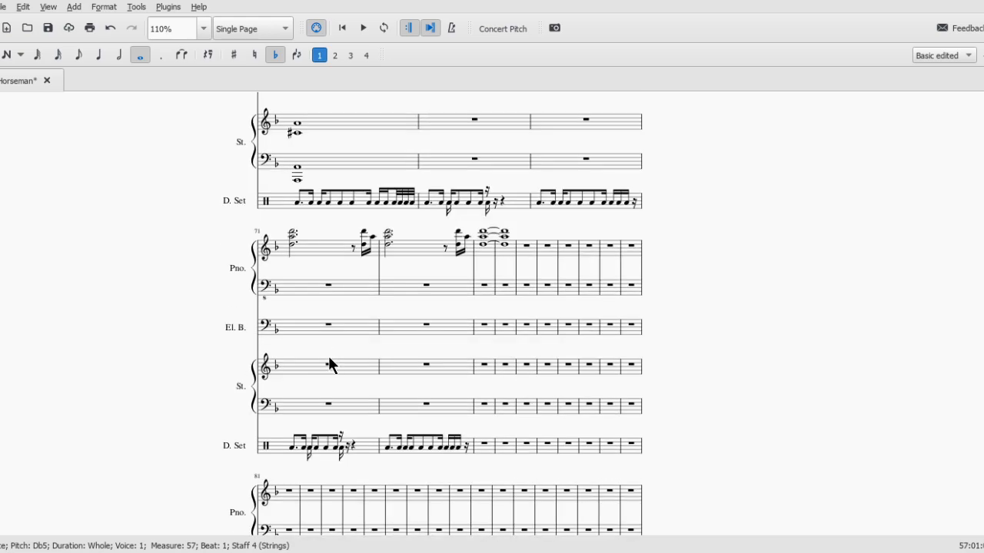
left_click(304, 370)
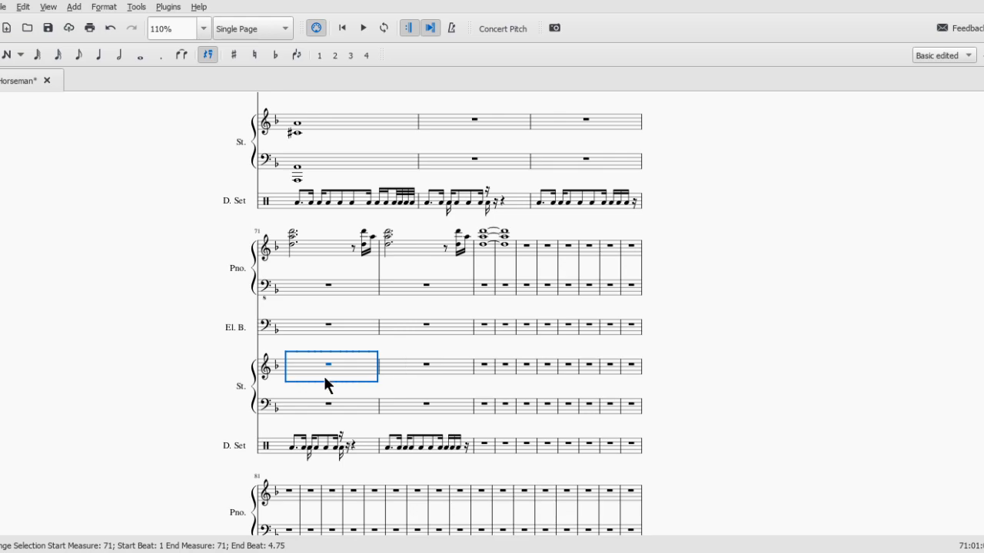
scroll(392, 359, "up", 3)
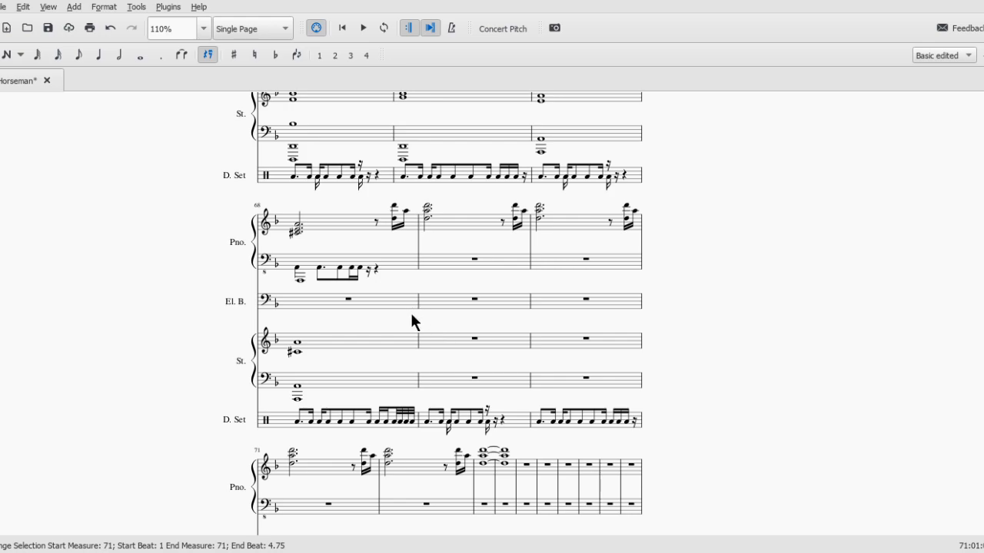
left_click(430, 350)
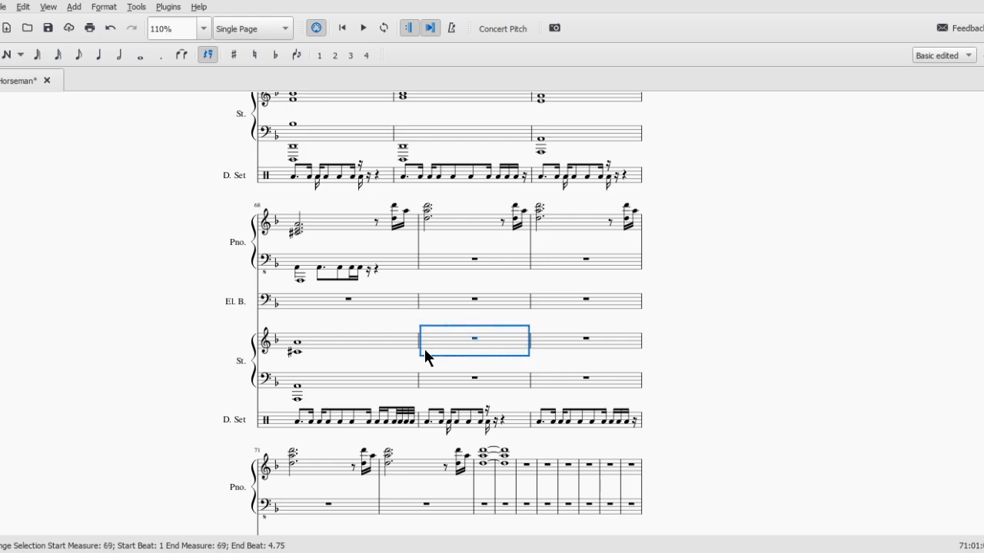
key("n")
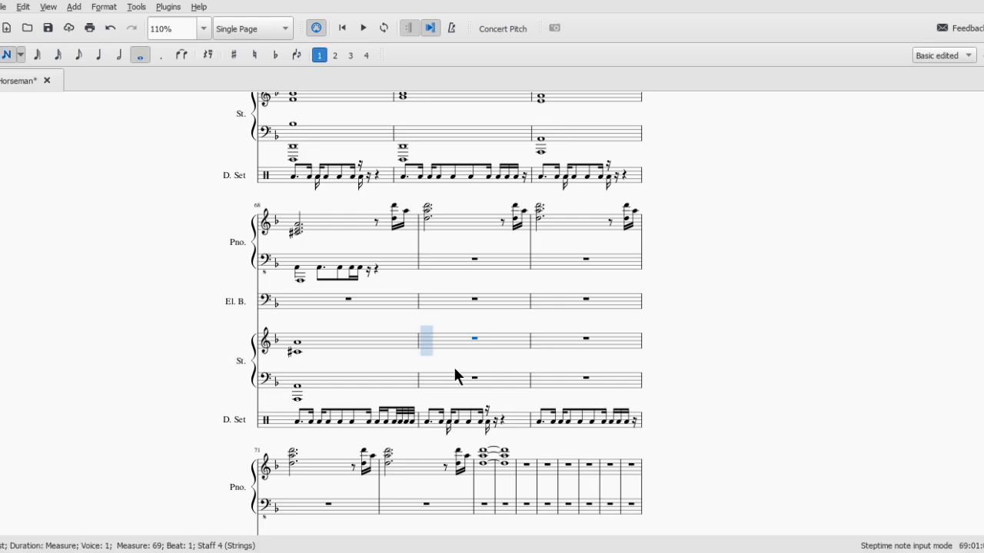
key("d")
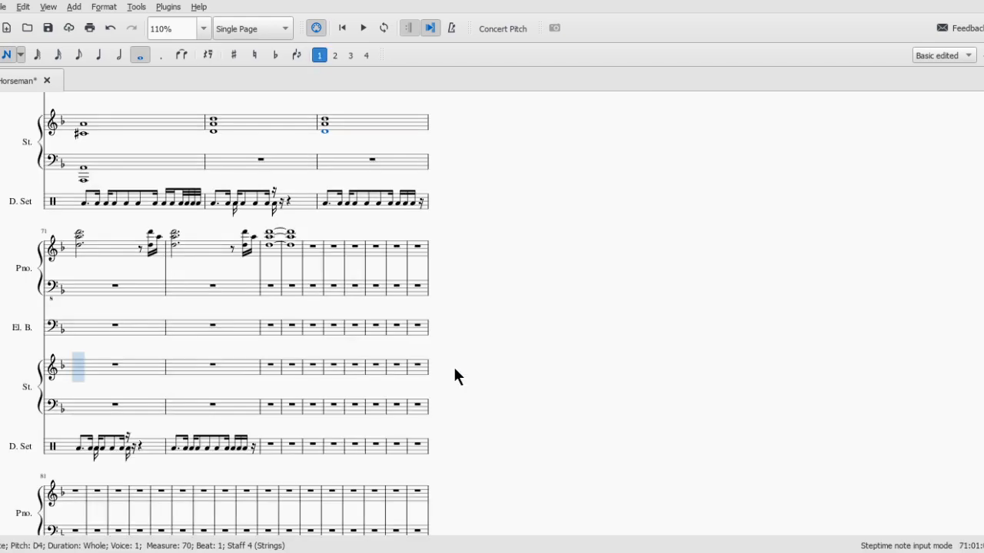
key("r")
key("r")
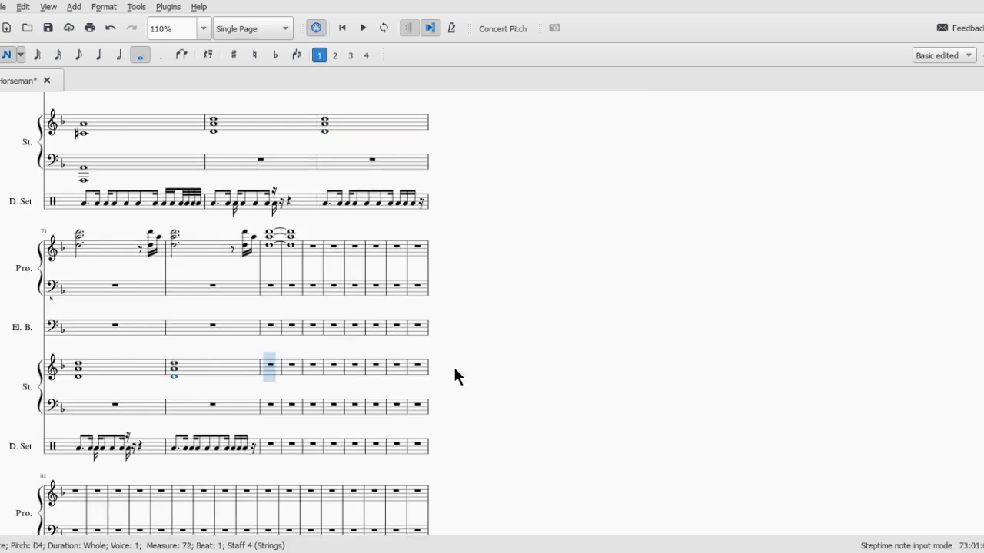
key("r")
key("r")
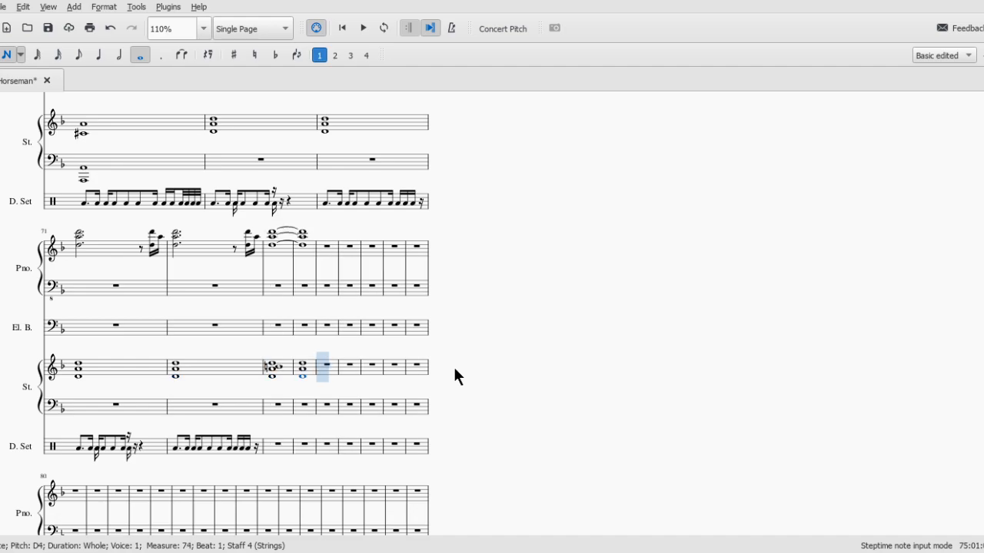
key("Escape")
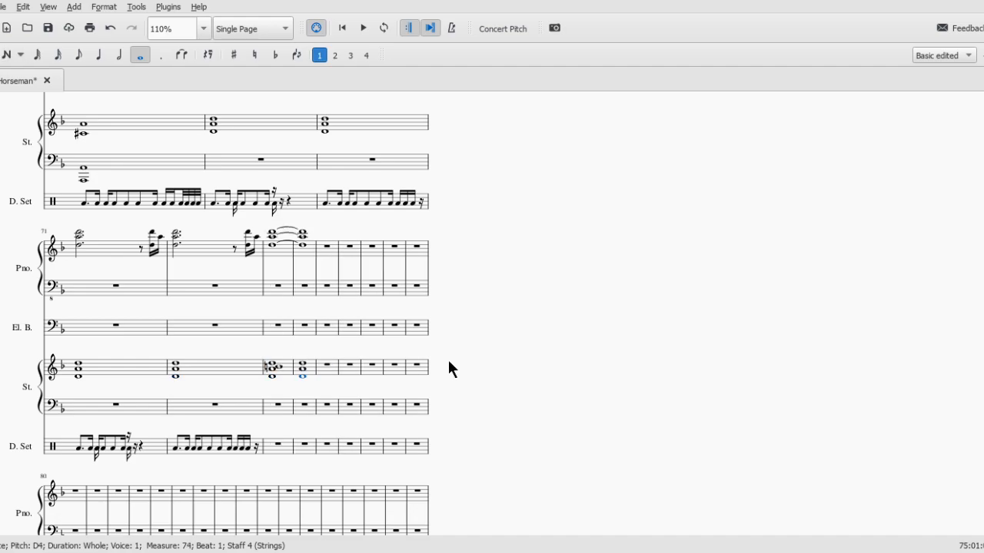
- Delete the stray B4 from the upper strings chord in measure 73 and tie the chord's notes into measure 74
left_click(274, 367)
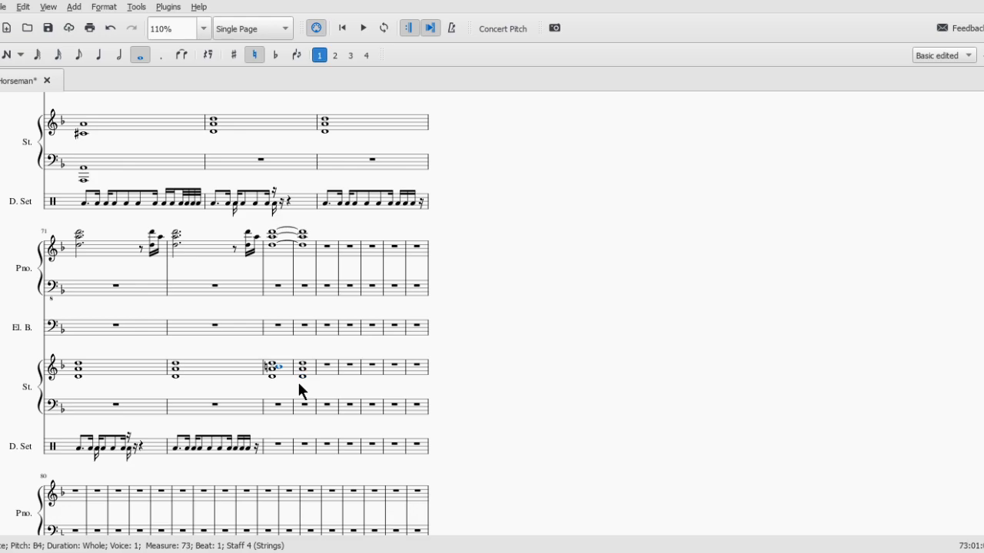
key("Delete")
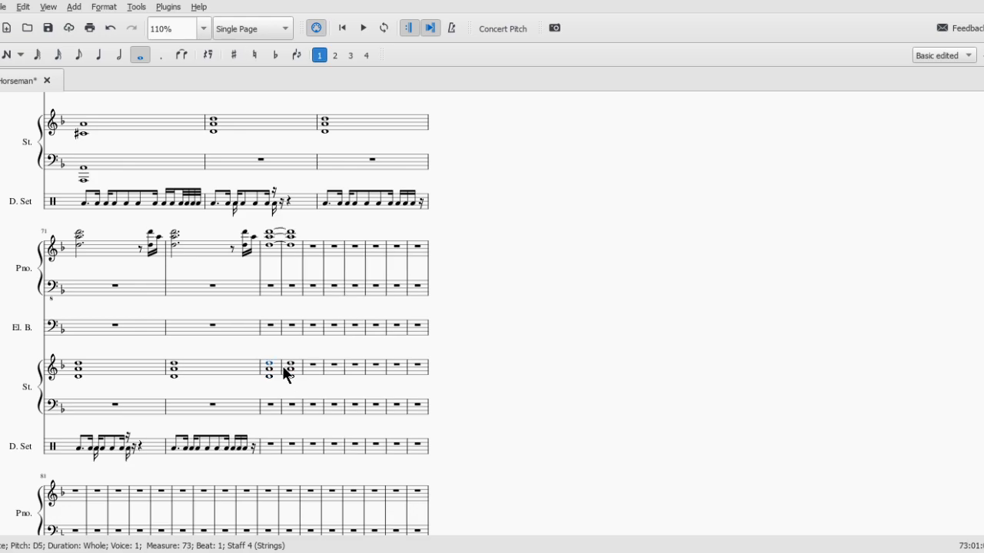
left_click(268, 376, "ctrl")
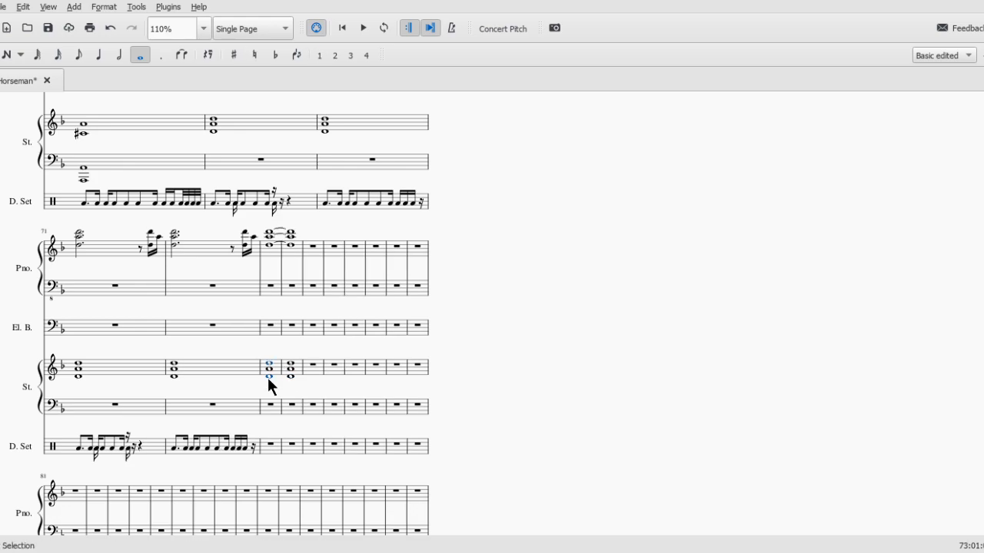
key("plus")
left_click(281, 371)
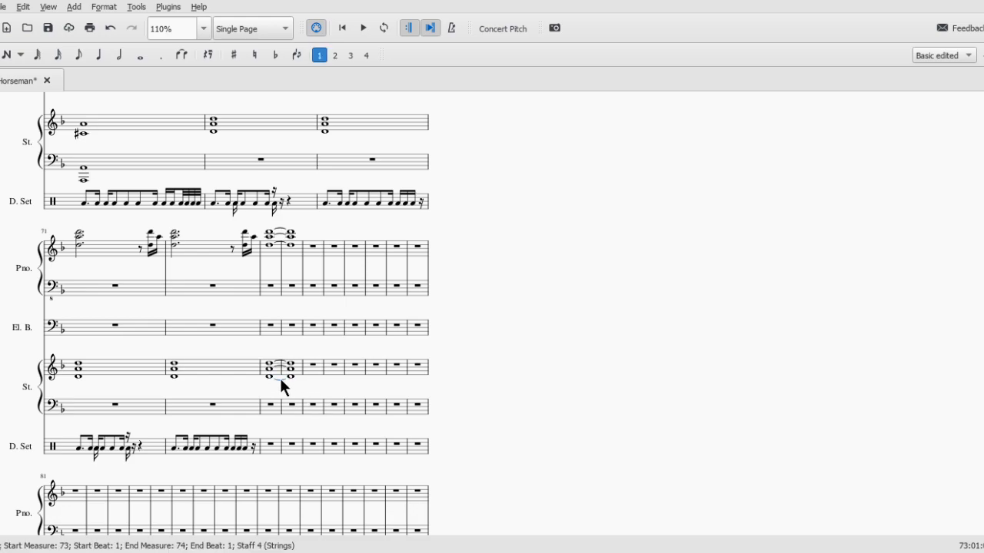
key("Escape")
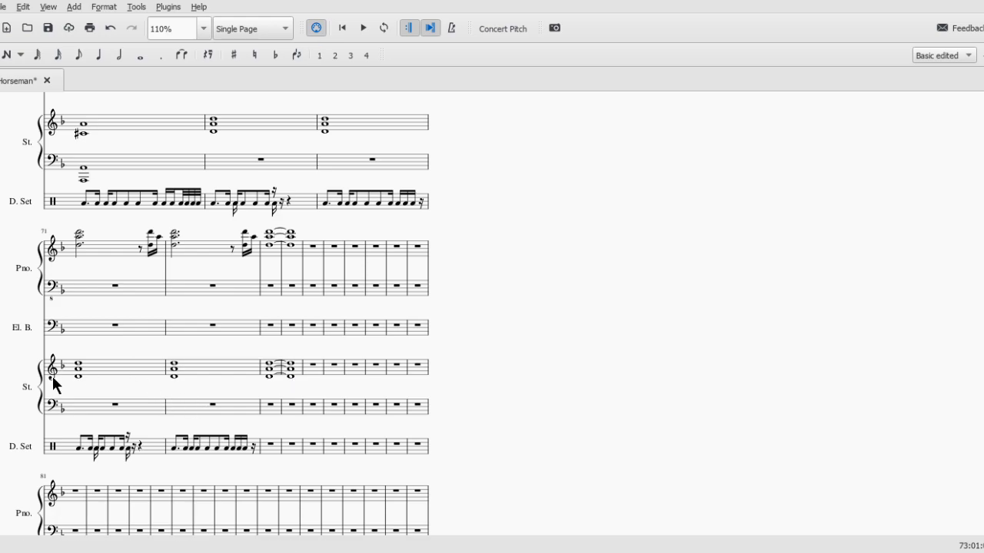
- Enter whole-note low D octaves, with D1 at the bottom, in the lower strings staff from measure 69 through 74
scroll(123, 386, "up", 3)
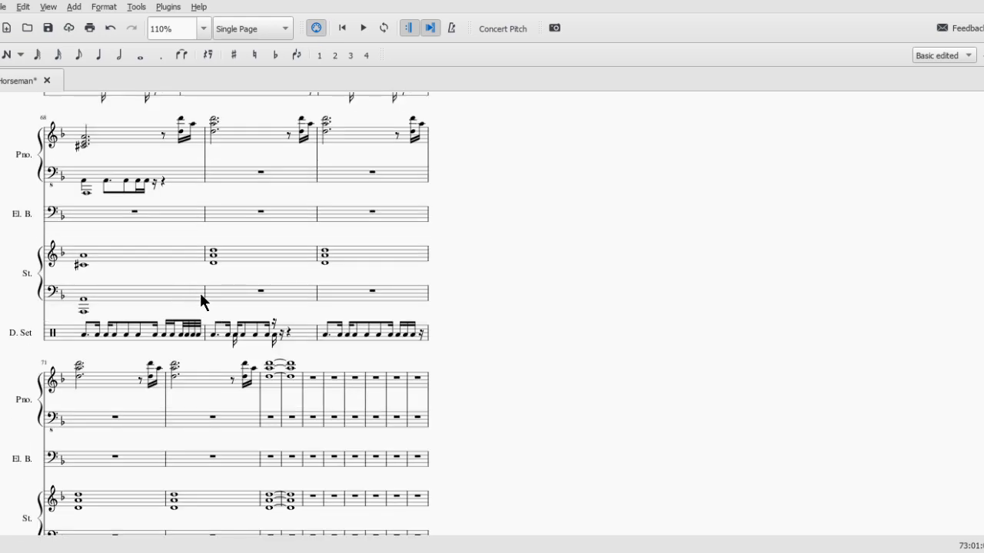
scroll(95, 303, "down", 1)
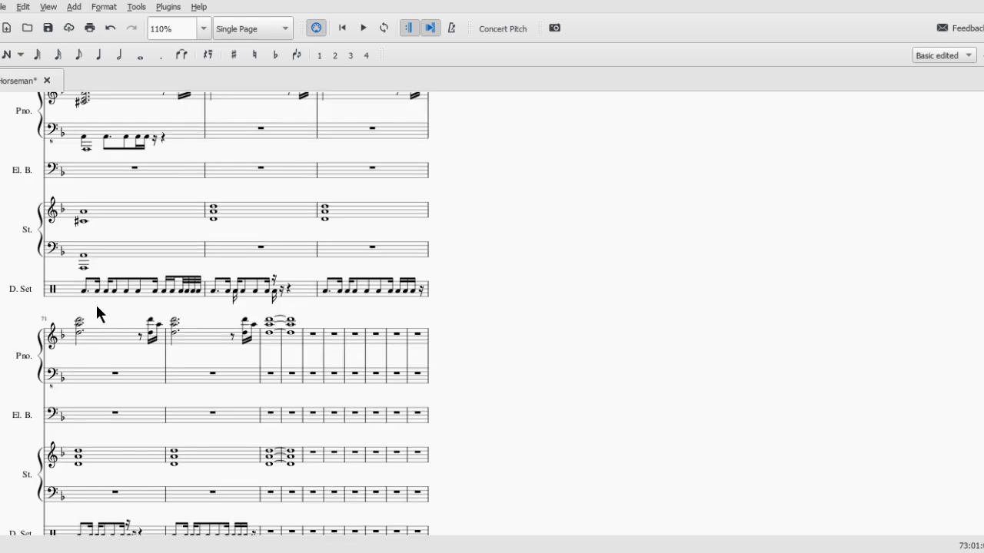
left_click(93, 253)
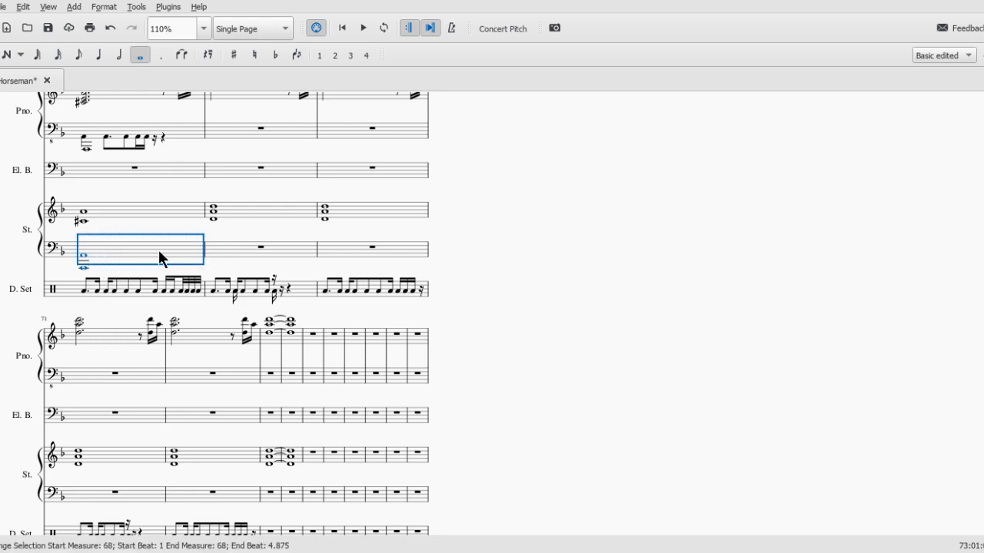
left_click(245, 253)
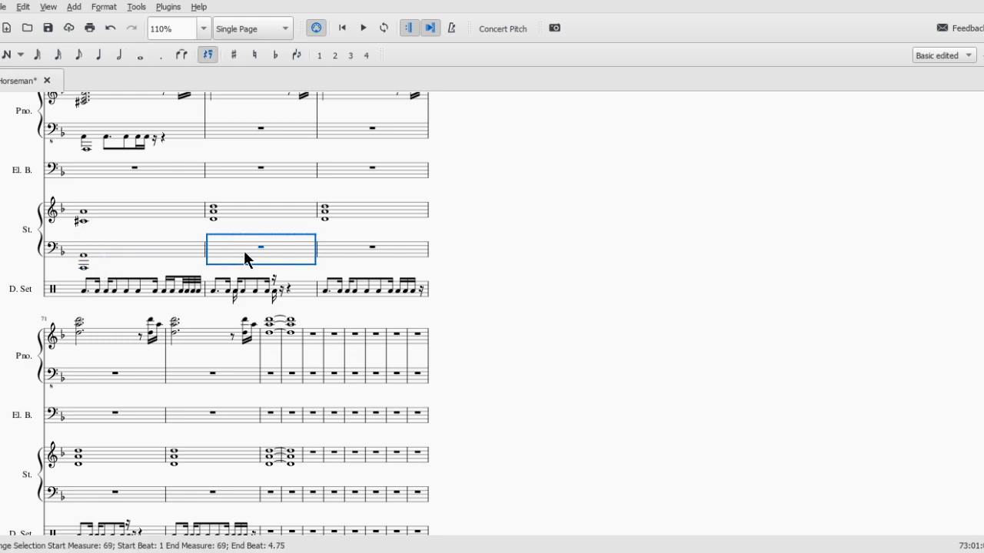
key("n")
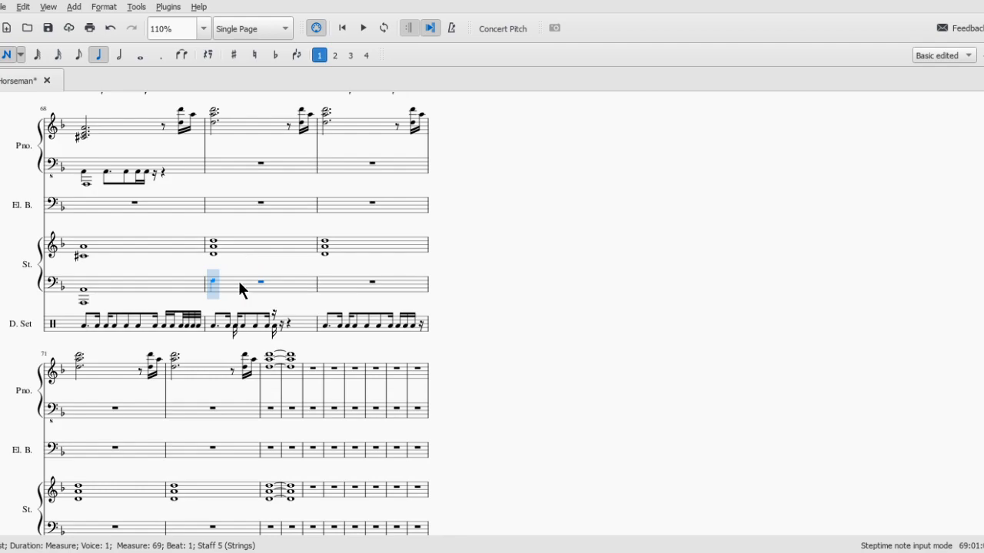
key("7")
key("d")
key("d")
key("d")
key("d")
key("d")
key("d")
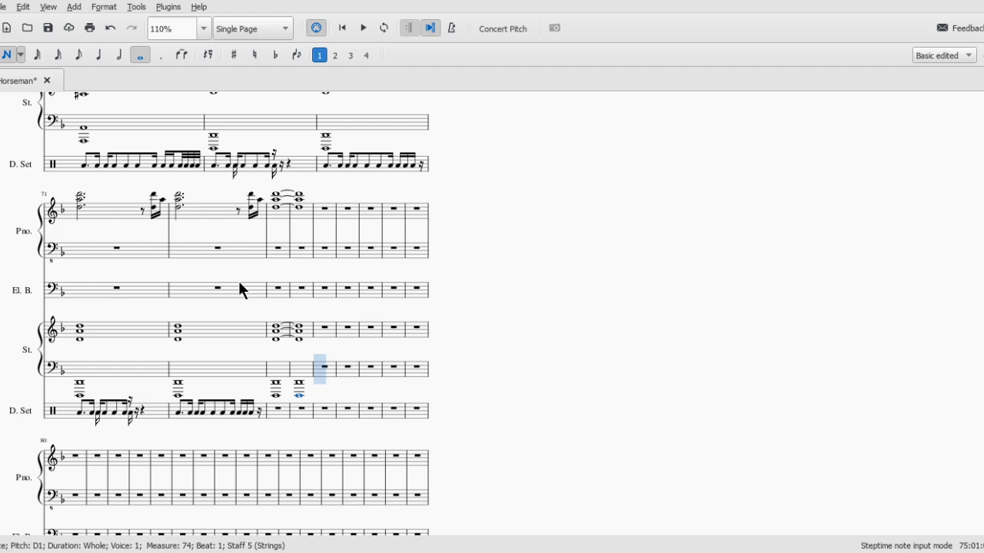
key("Escape")
- Tie both notes of the low D octave in measure 73 of the lower strings staff into measure 74
left_click(276, 398)
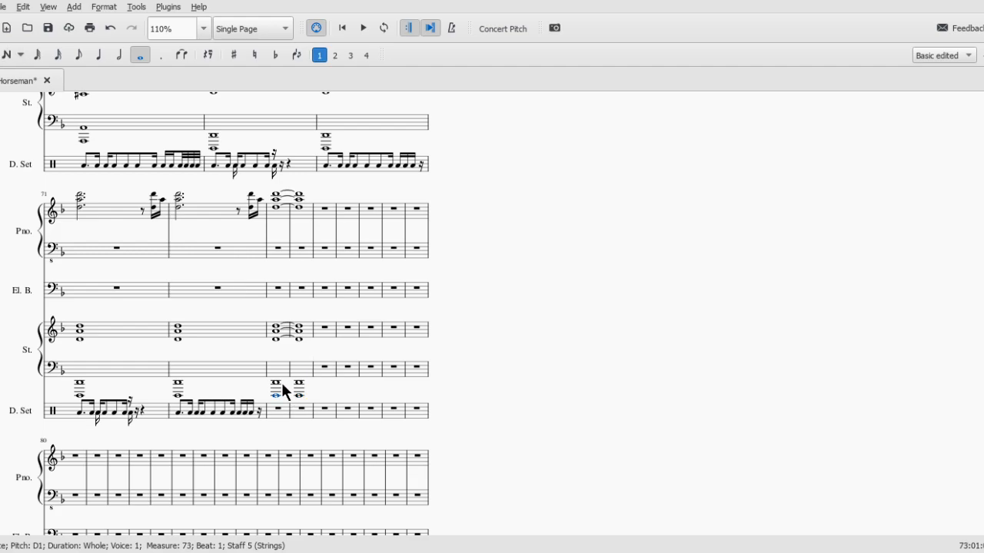
left_click(274, 382, "ctrl")
key("plus")
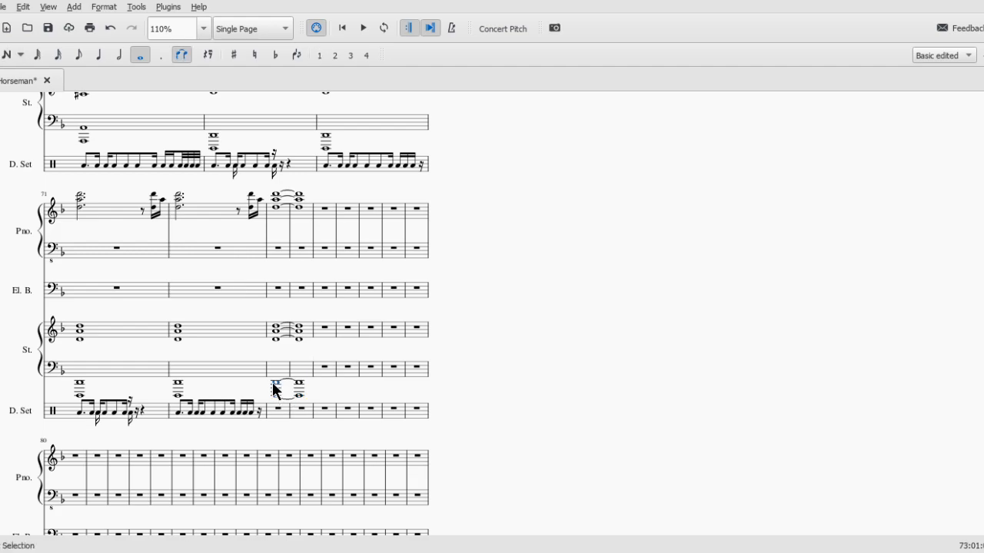
- Play the score back from the strings chord in measure 57 into the new strings chords starting at measure 69
scroll(84, 315, "up", 10)
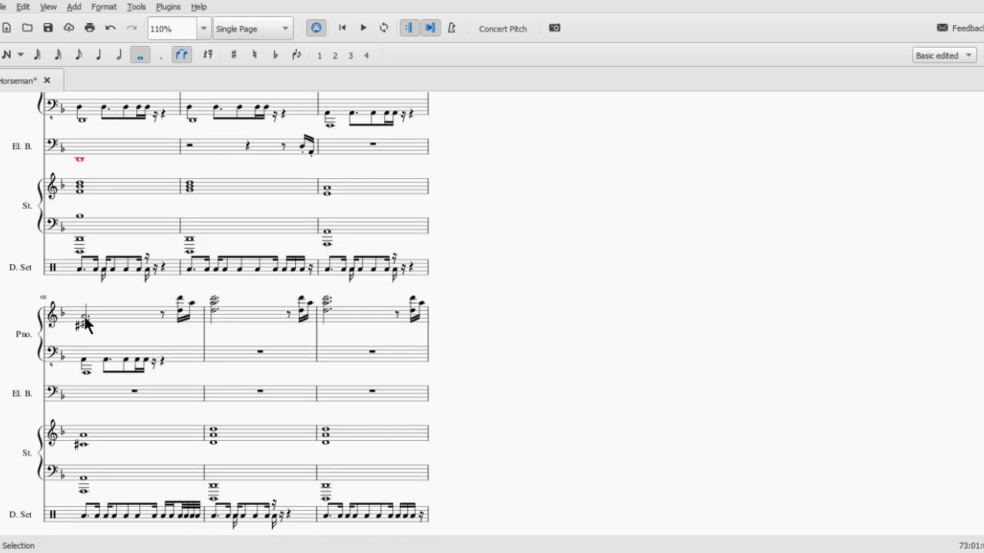
scroll(159, 166, "up", 3)
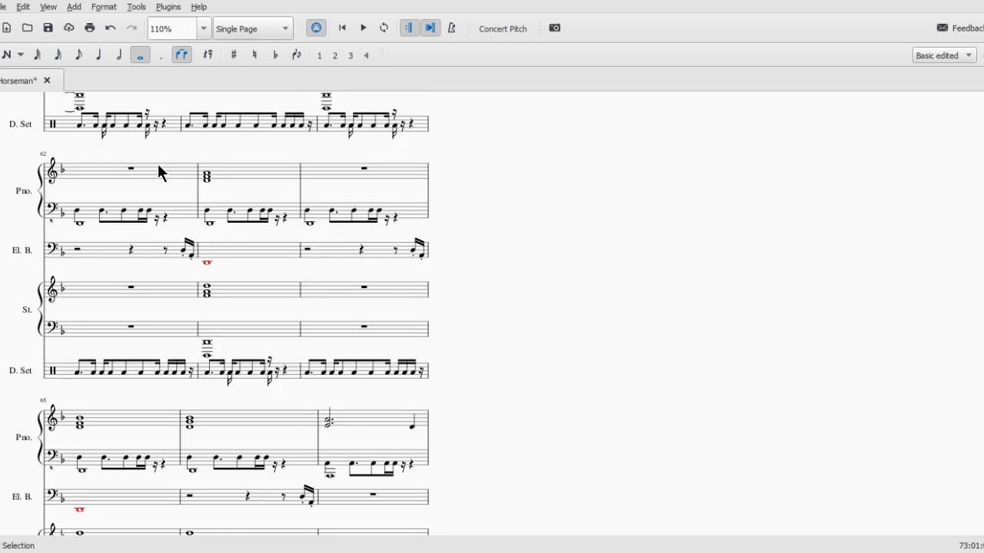
scroll(159, 173, "up", 6)
left_click(206, 315)
key("space")
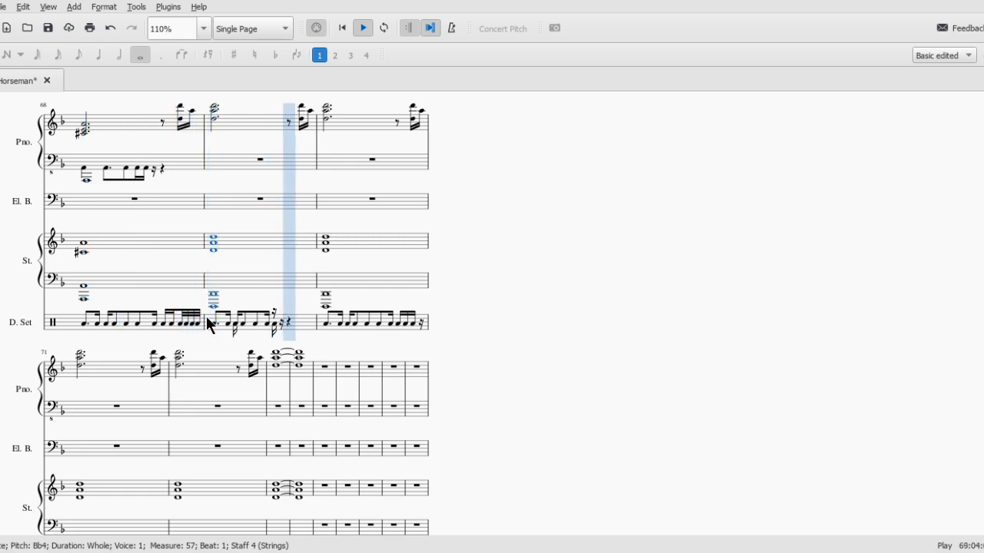
key("space")
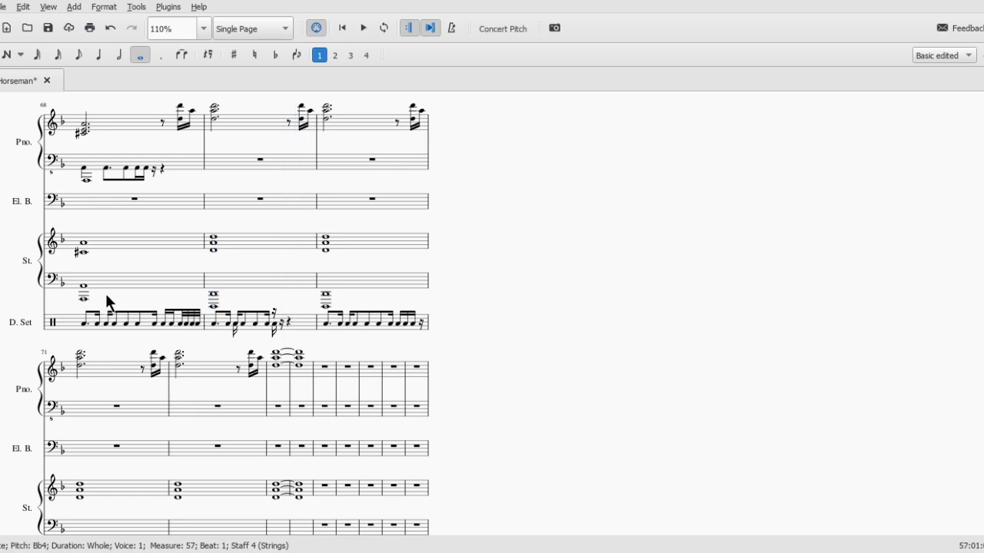
- Examine the upper strings chords in measures 65 to 67, checking individual notes in measures 67 and 65
scroll(106, 293, "left", 4)
scroll(106, 293, "up", 1)
scroll(500, 355, "up", 2)
scroll(500, 357, "up", 2)
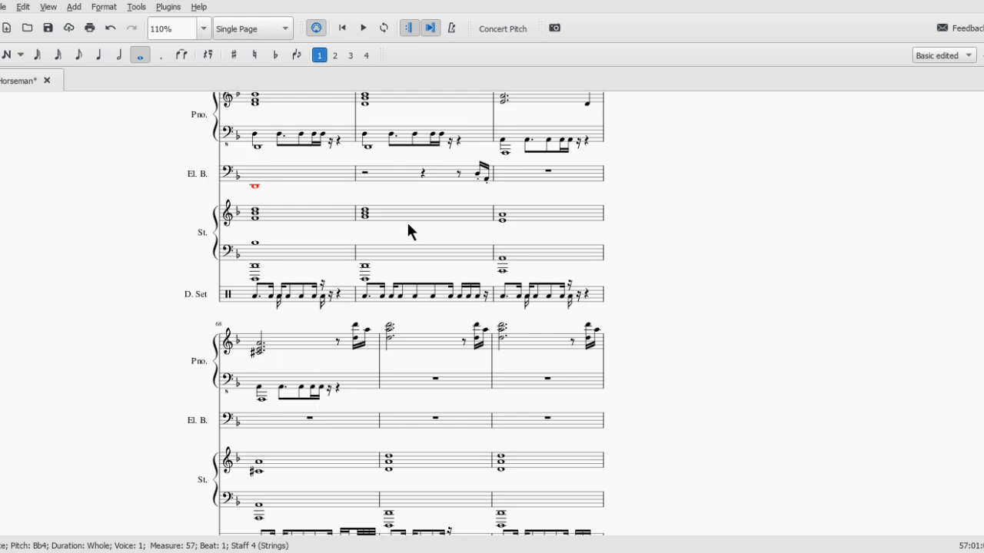
scroll(408, 230, "up", 2)
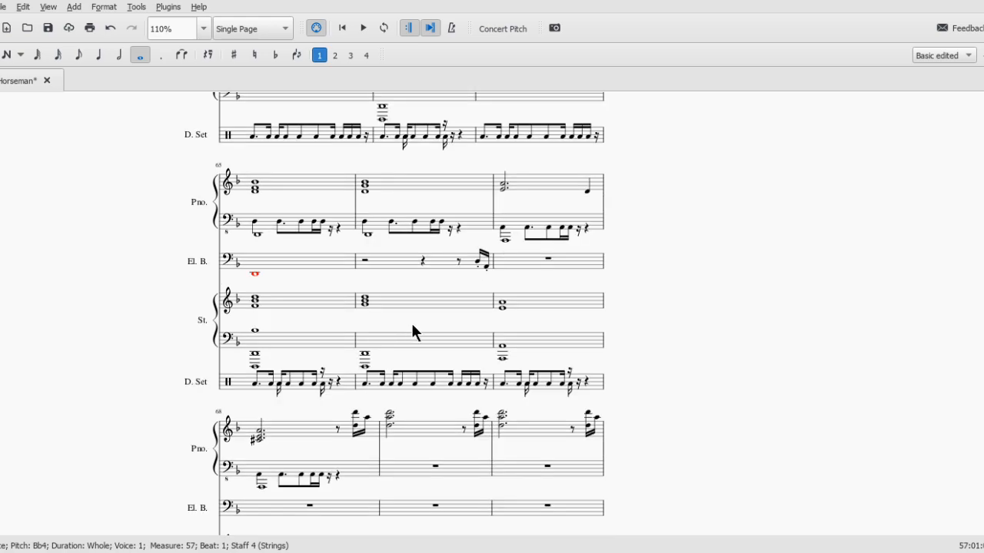
left_click(504, 303)
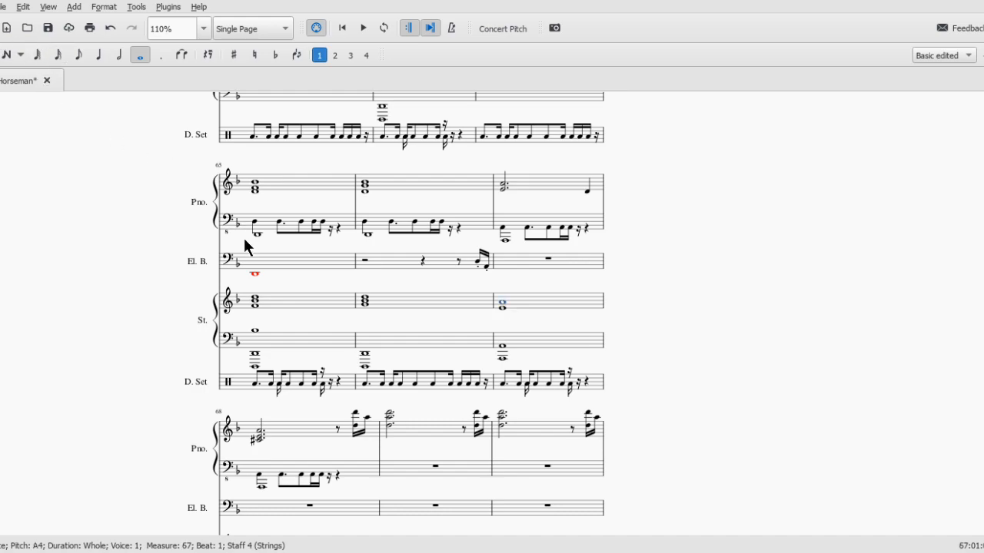
left_click(254, 301)
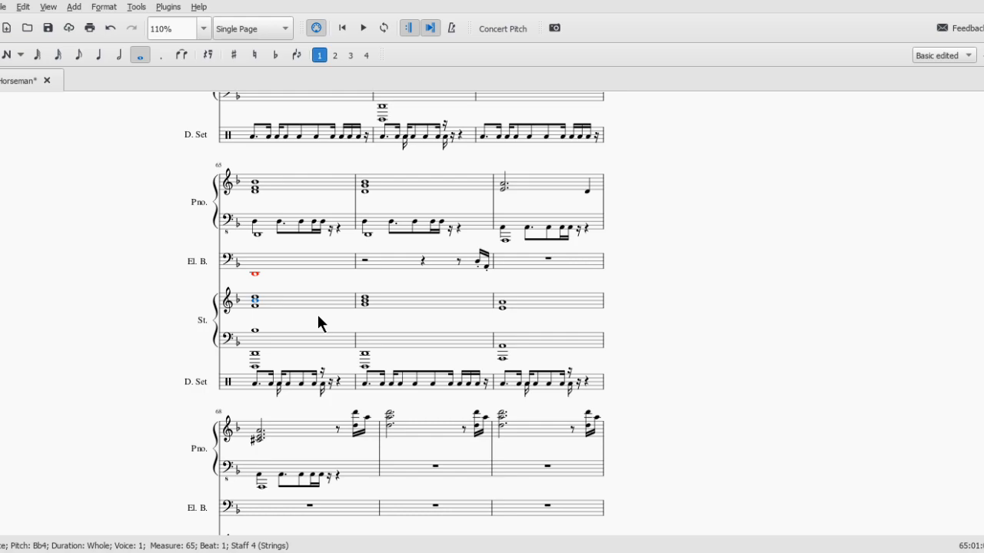
left_click(825, 291)
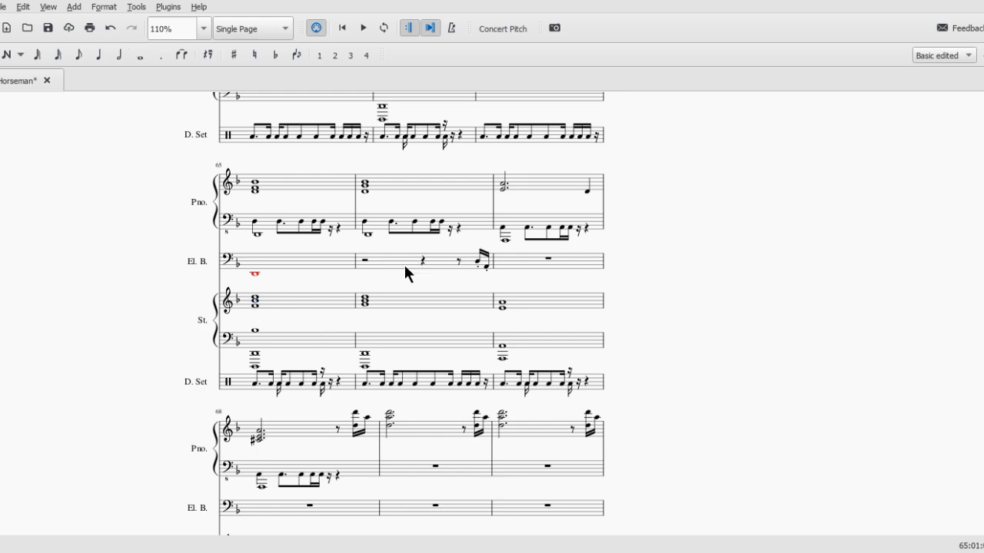
- Select the E4 of the strings chord in measure 67, then show the palettes and widen them until their names are readable
left_click(502, 305)
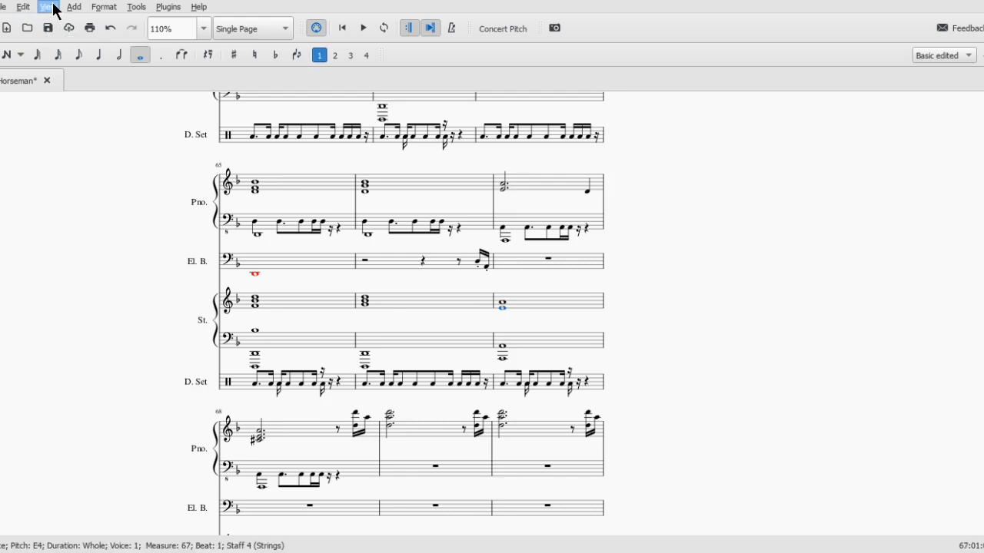
left_click(33, 76)
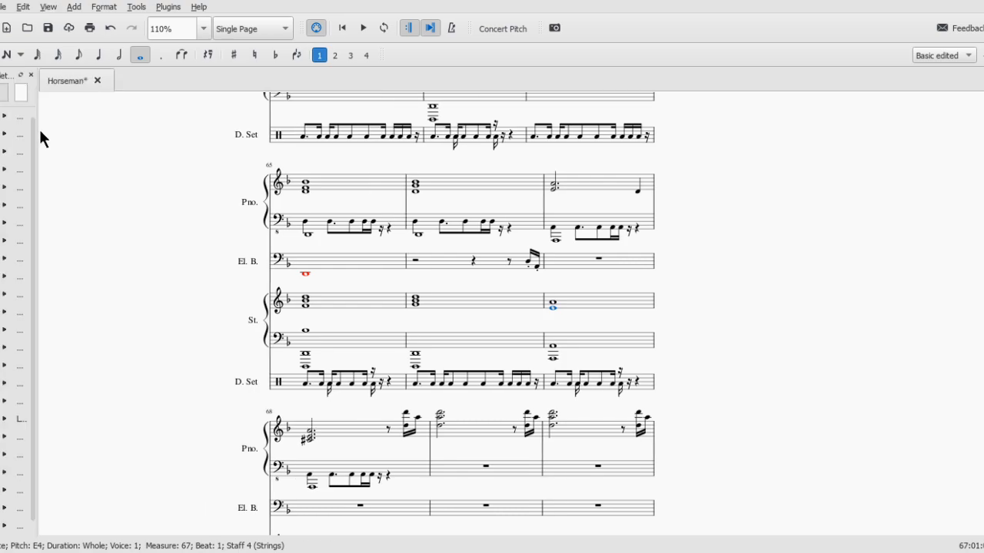
left_click_drag(37, 129, 135, 161)
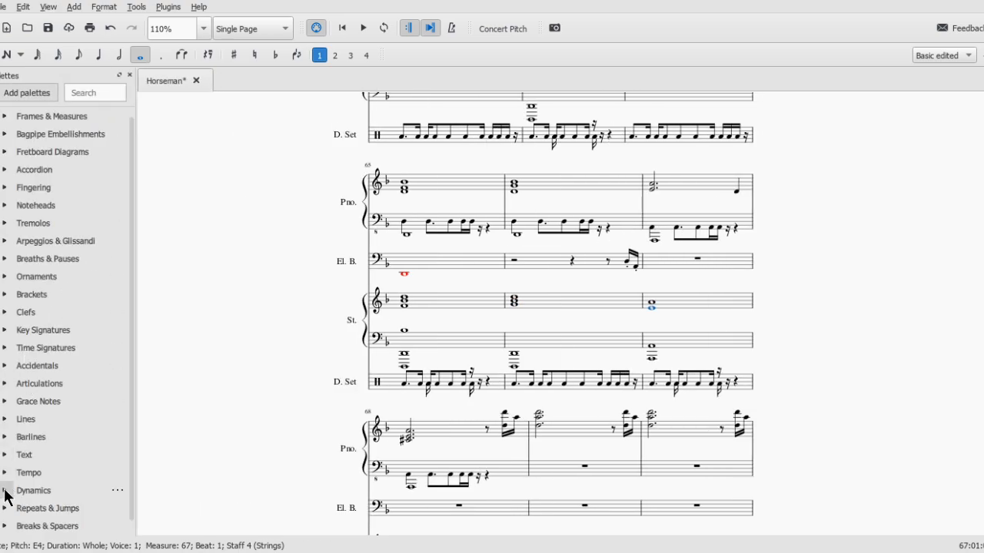
- Add an mf dynamic to the upper strings chord in measure 67 and play back from the strings chord in measure 65
left_click(30, 490)
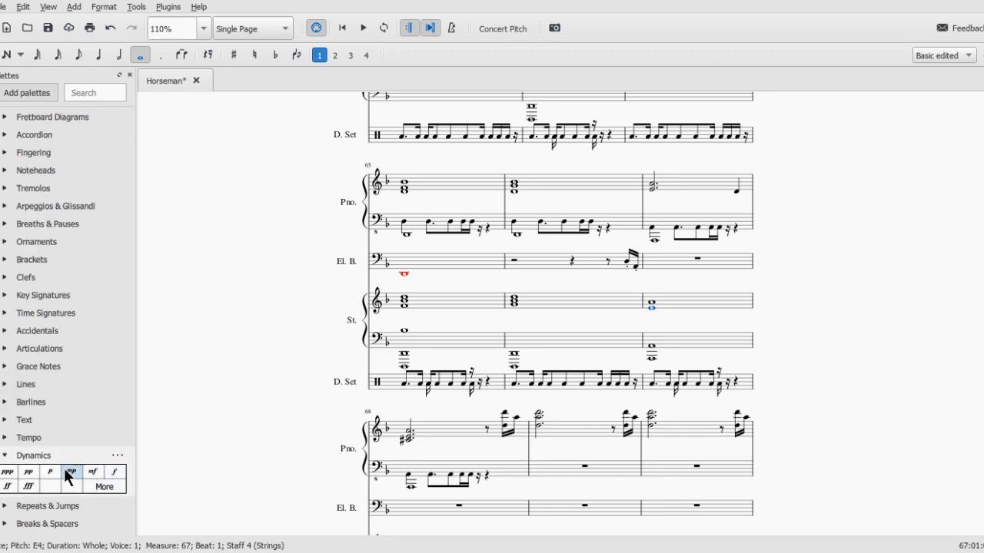
left_click(93, 472)
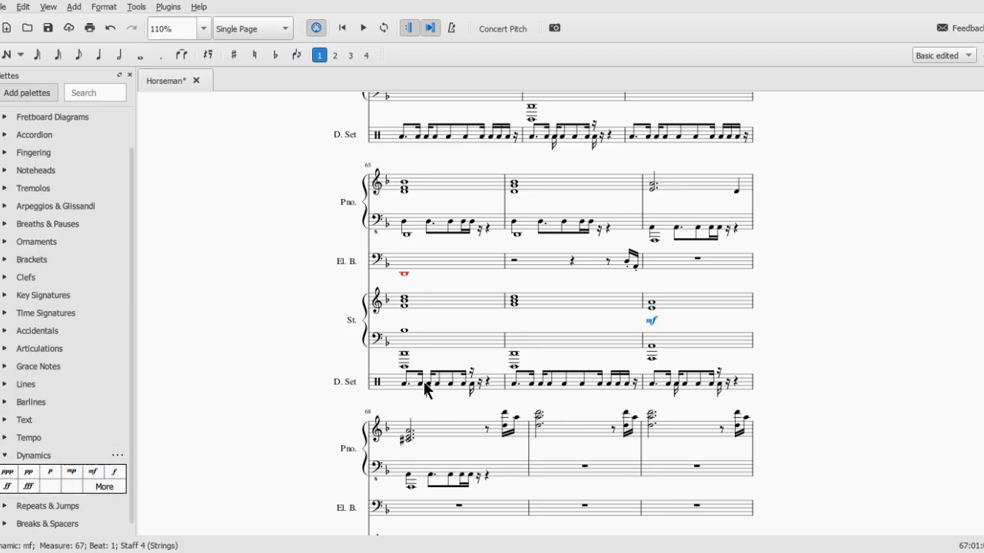
left_click(403, 305)
key("space")
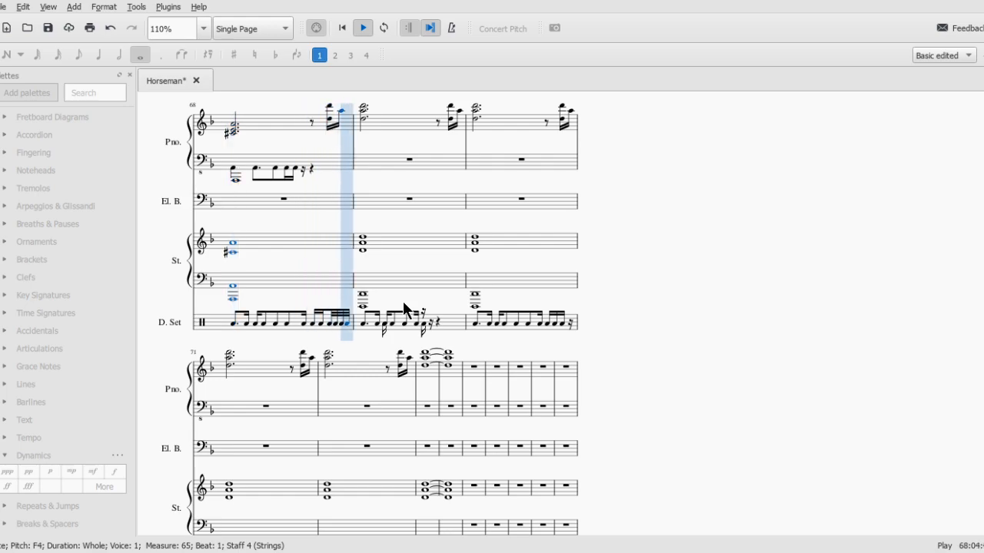
key("space")
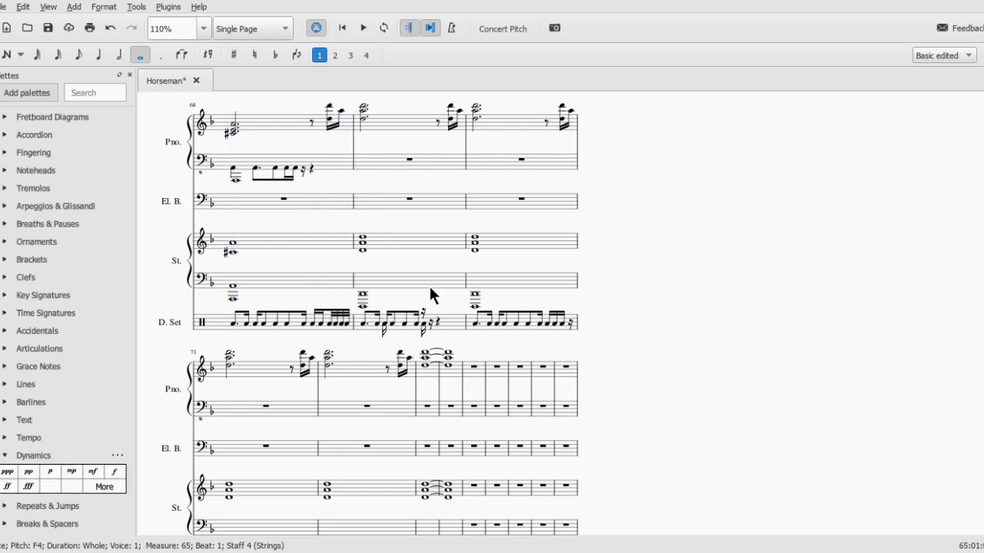
- Check the ffff marking in measure 58, then add an f dynamic to the upper strings chord in measure 61
scroll(490, 290, "up", 8)
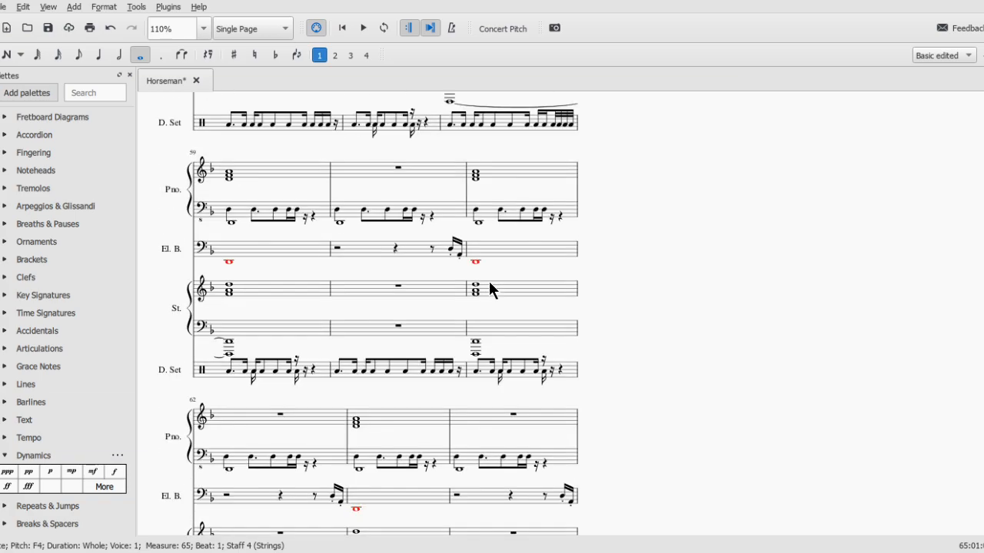
scroll(489, 290, "up", 4)
left_click(447, 229)
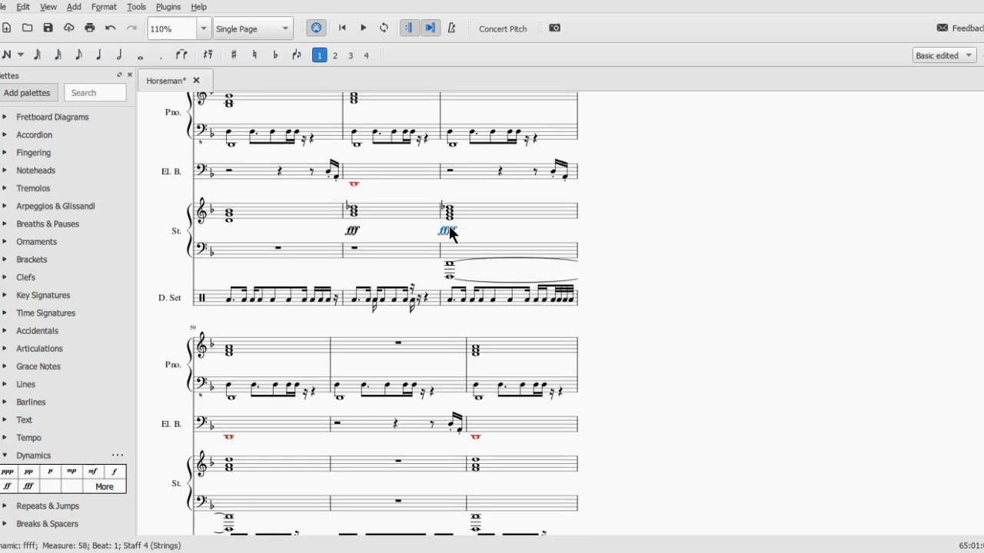
scroll(457, 223, "down", 2)
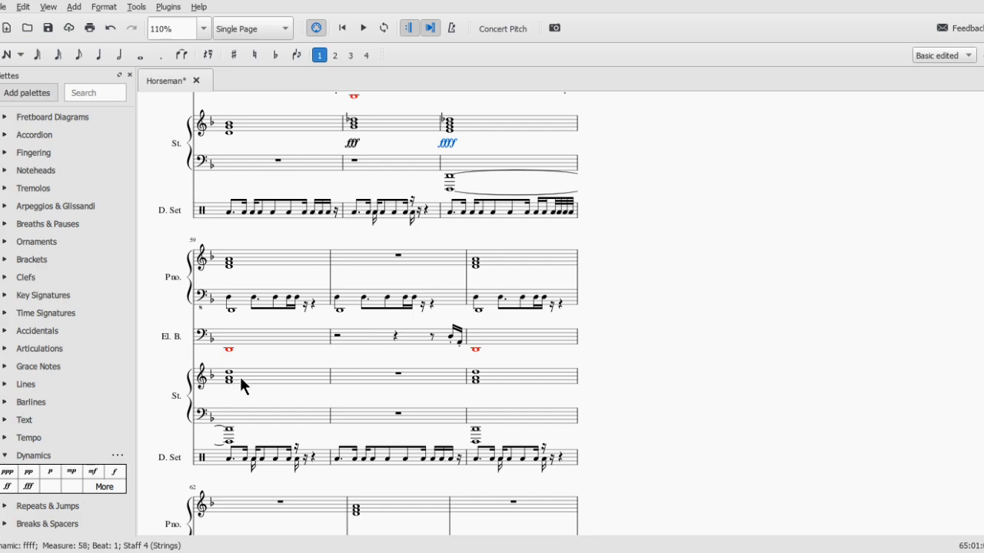
left_click(475, 378)
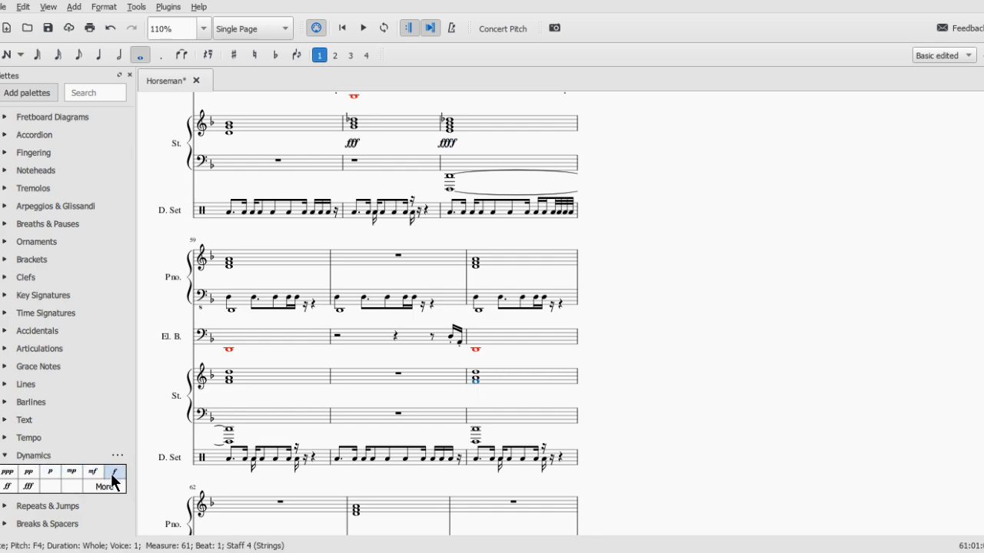
- Play the score back from the upper strings chord in measure 57 into measure 69
scroll(330, 347, "up", 5)
left_click(354, 344)
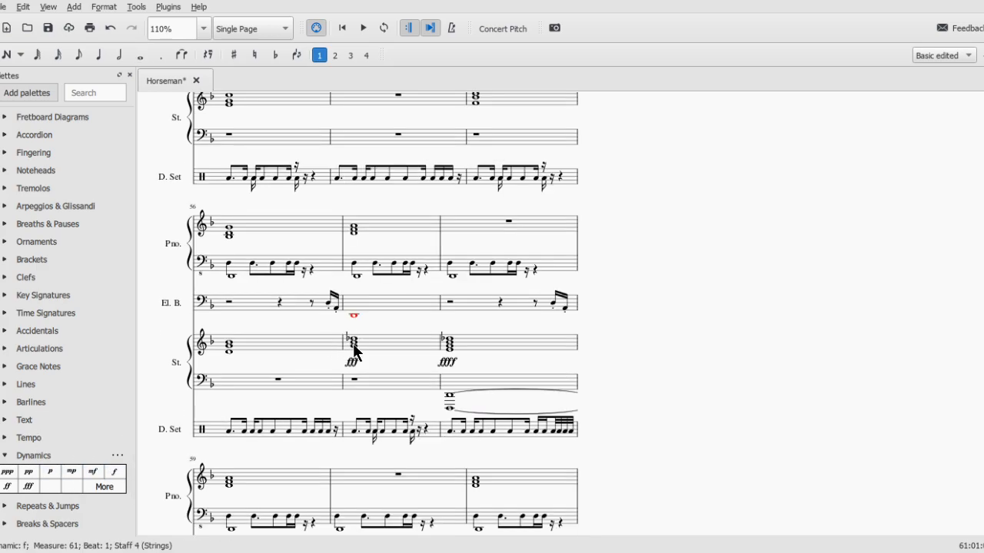
key("space")
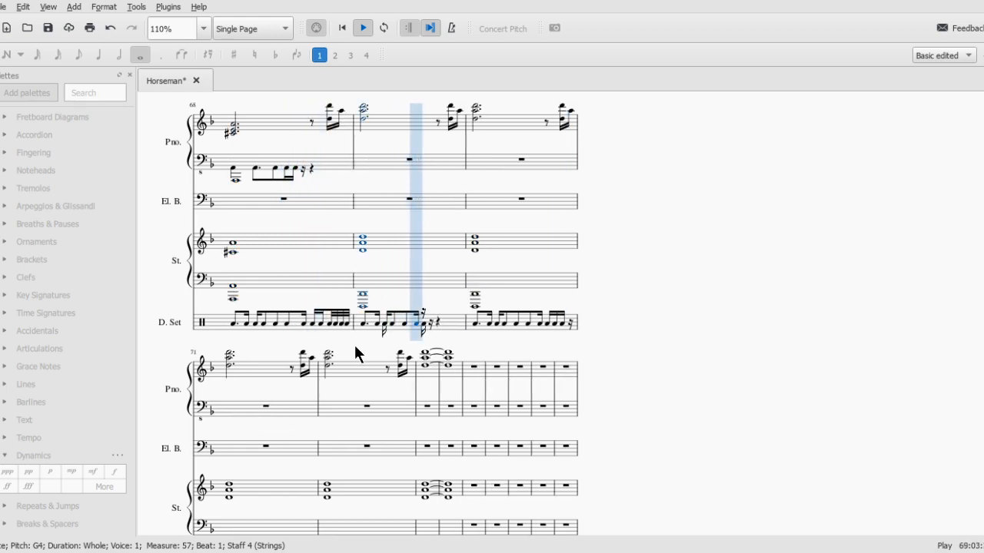
key("space")
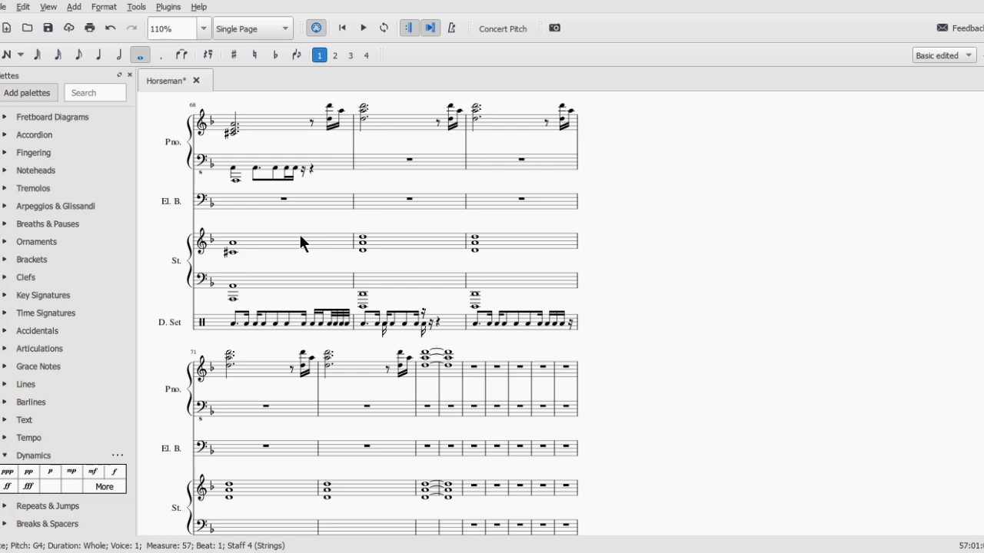
- Add an fff dynamic to the piano chord in measure 69 and briefly play back around it
scroll(300, 238, "up", 2)
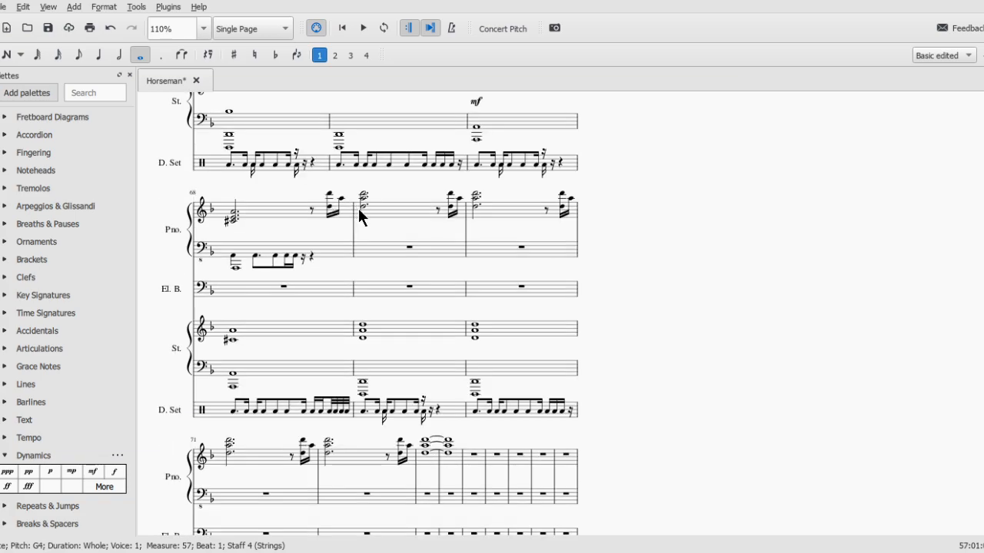
left_click(363, 206)
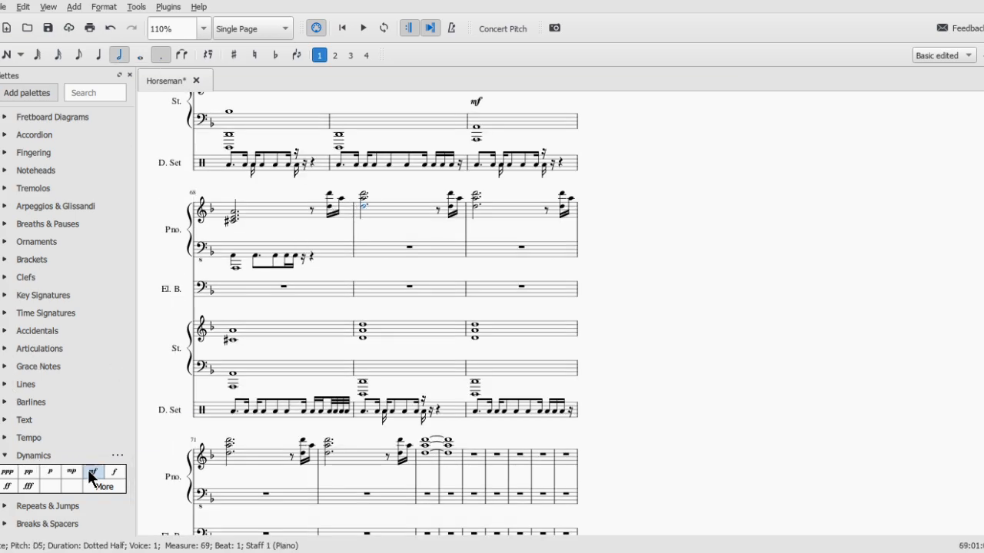
left_click(362, 197)
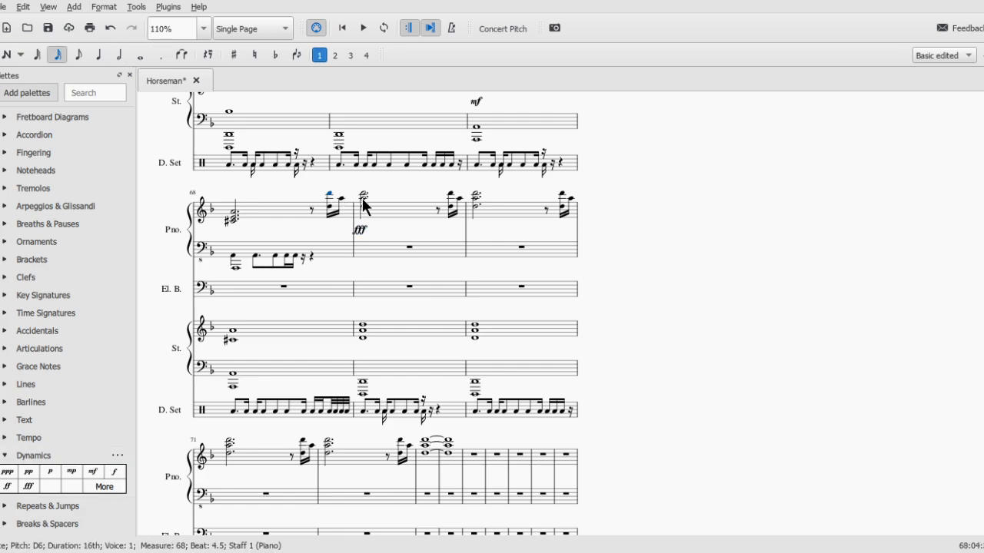
key("space")
key("space")
- Play the score back from the upper strings chord in measure 67 through measure 71
scroll(386, 214, "up", 1)
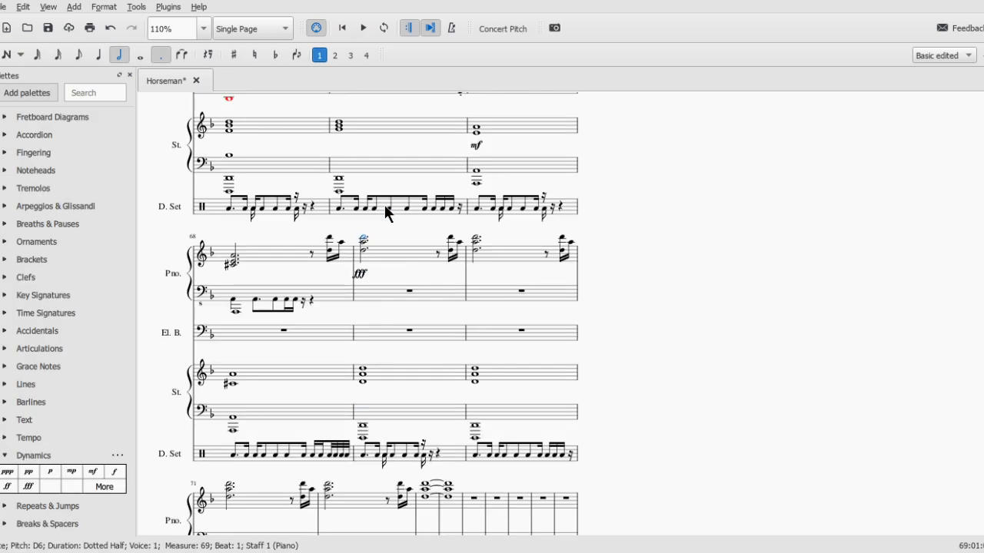
scroll(386, 213, "up", 4)
left_click(477, 305)
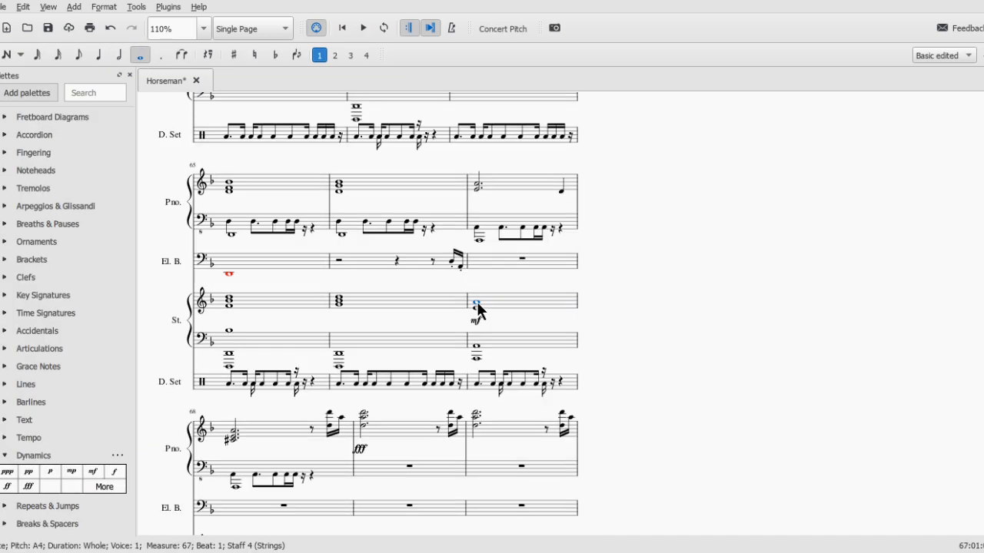
key("space")
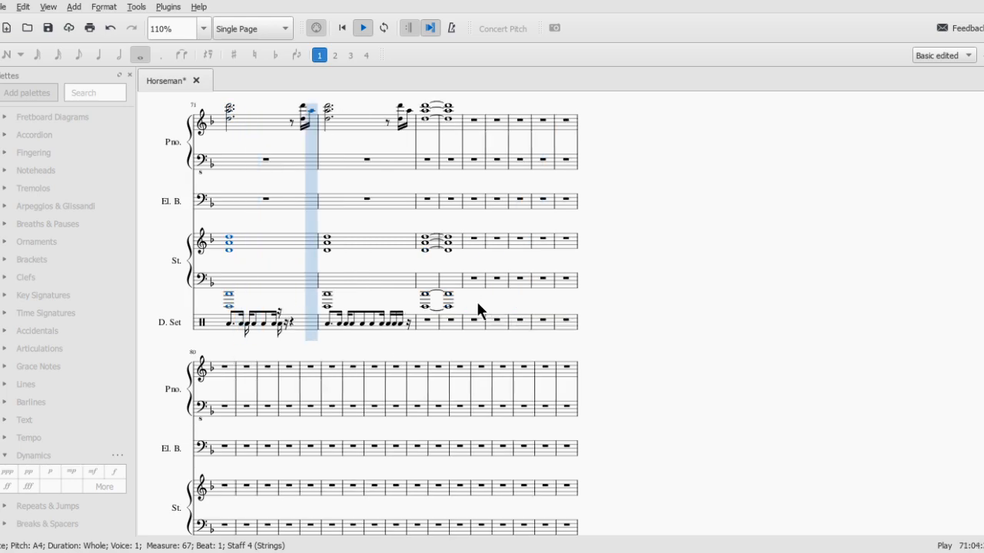
key("space")
- Shorten the upper strings chords in measures 69 to 72 to half notes
scroll(476, 302, "up", 5)
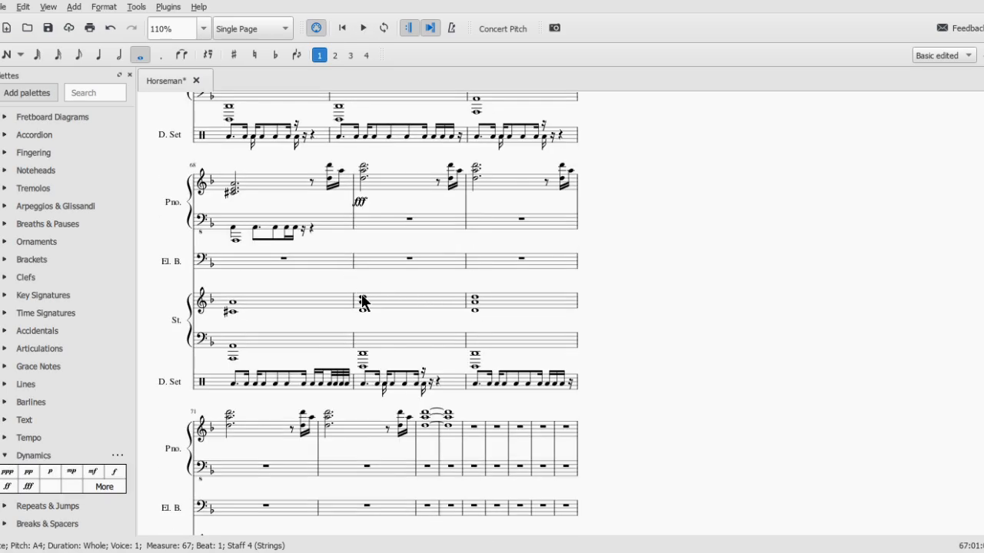
left_click(362, 311)
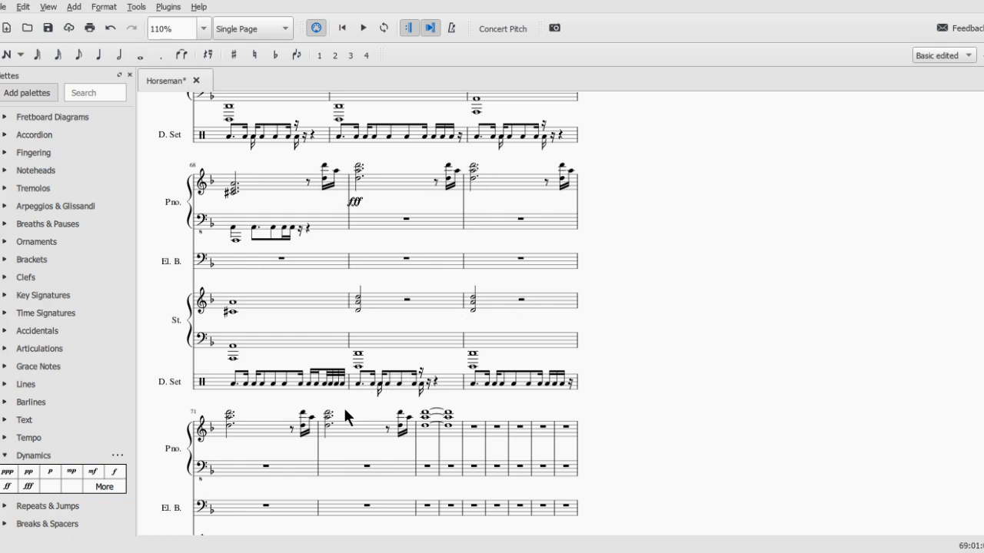
scroll(343, 411, "down", 1)
scroll(343, 416, "down", 1)
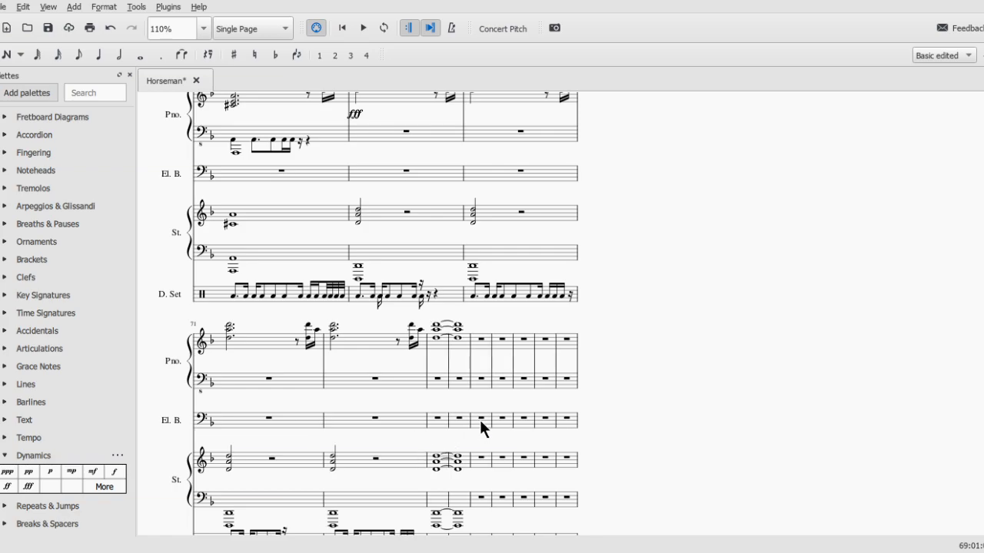
- Play back measure 69 from its half-note upper strings chord
scroll(351, 384, "up", 4)
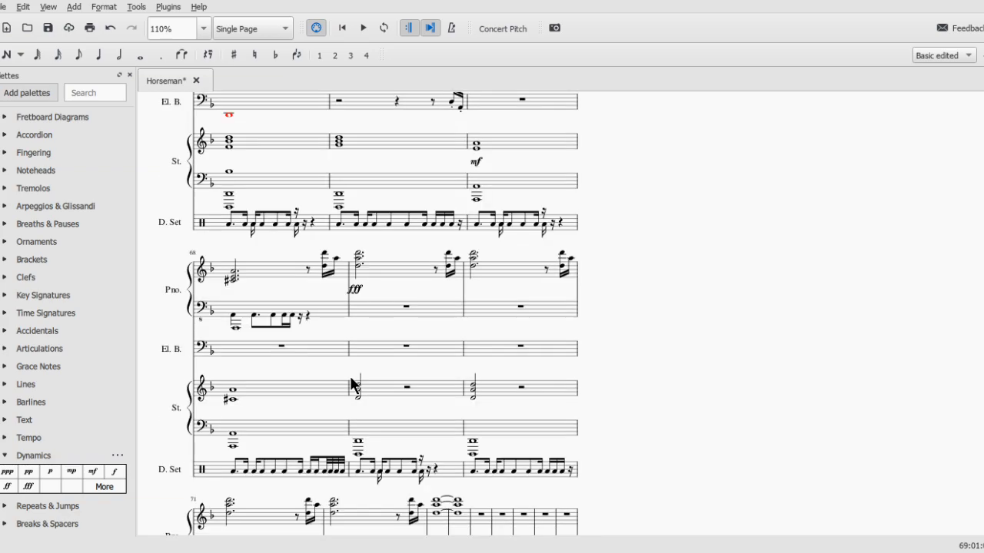
left_click(355, 388)
key("space")
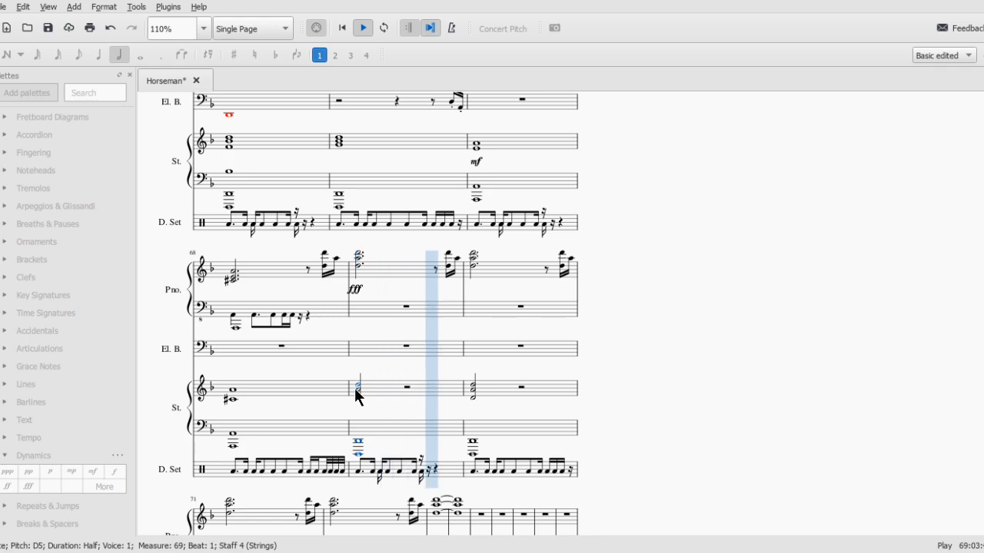
key("space")
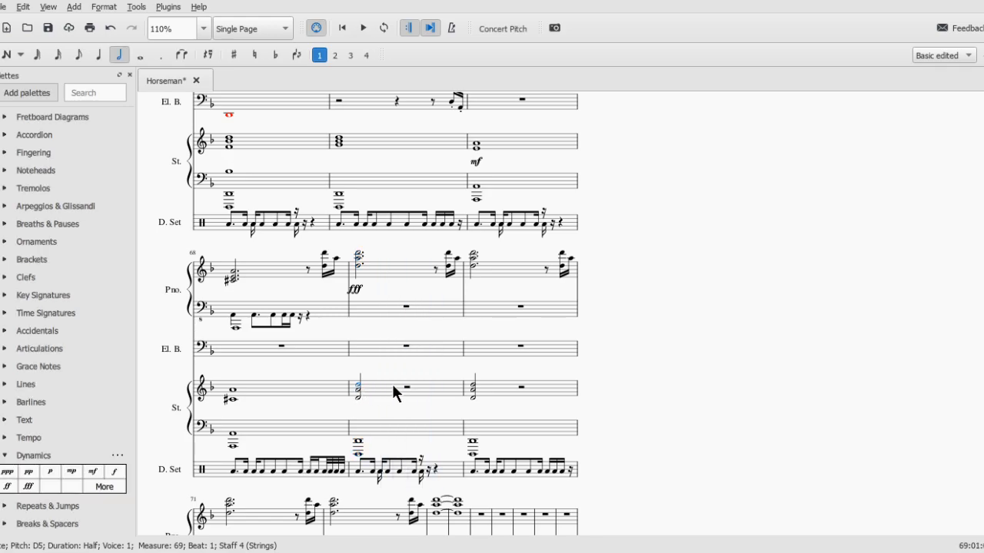
- Lengthen the upper strings chords in measures 69 to 72 to dotted half notes
key("period")
left_click(470, 387)
key("period")
scroll(465, 400, "down", 1)
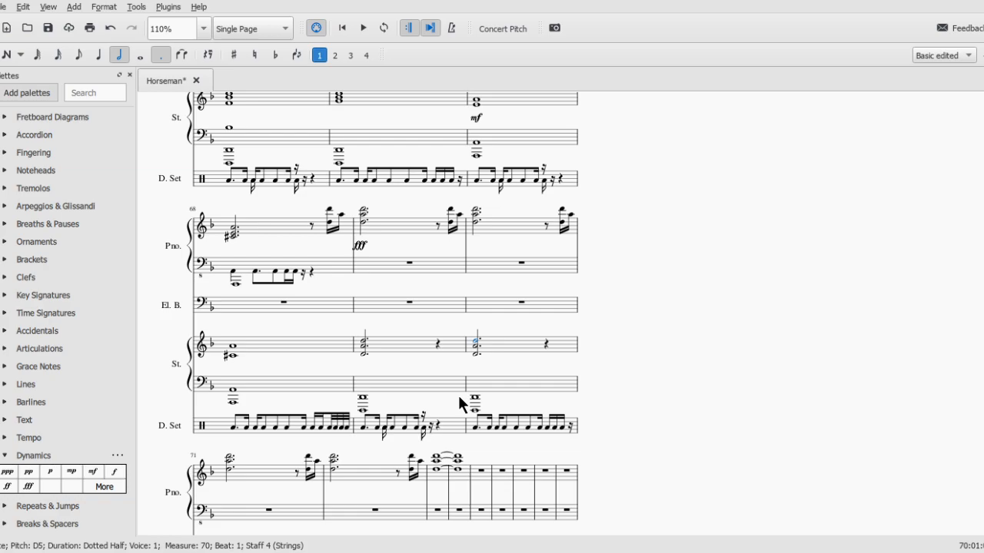
scroll(458, 399, "down", 3)
left_click(325, 459)
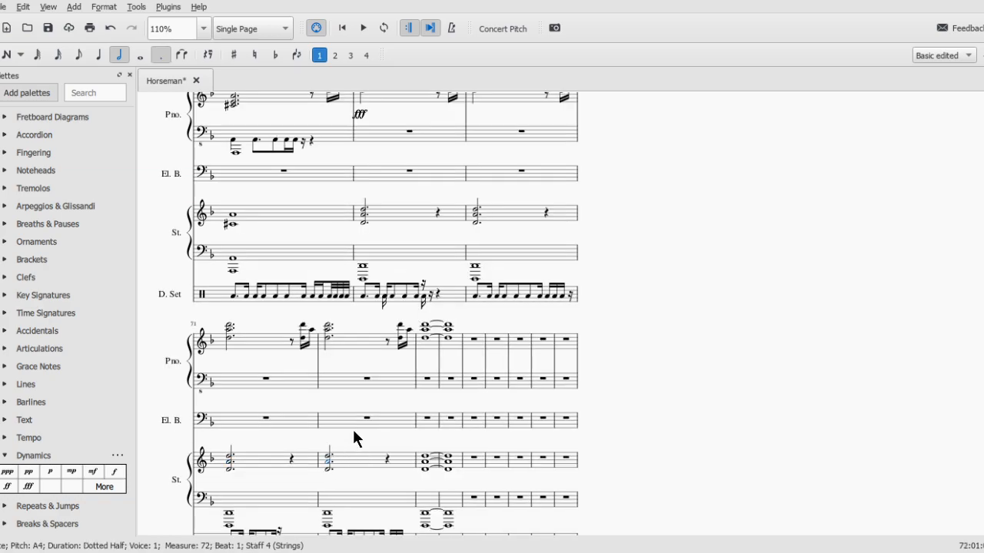
- Play the score back from the piano chord in measure 68 through the tied chords in measure 74
scroll(355, 435, "up", 5)
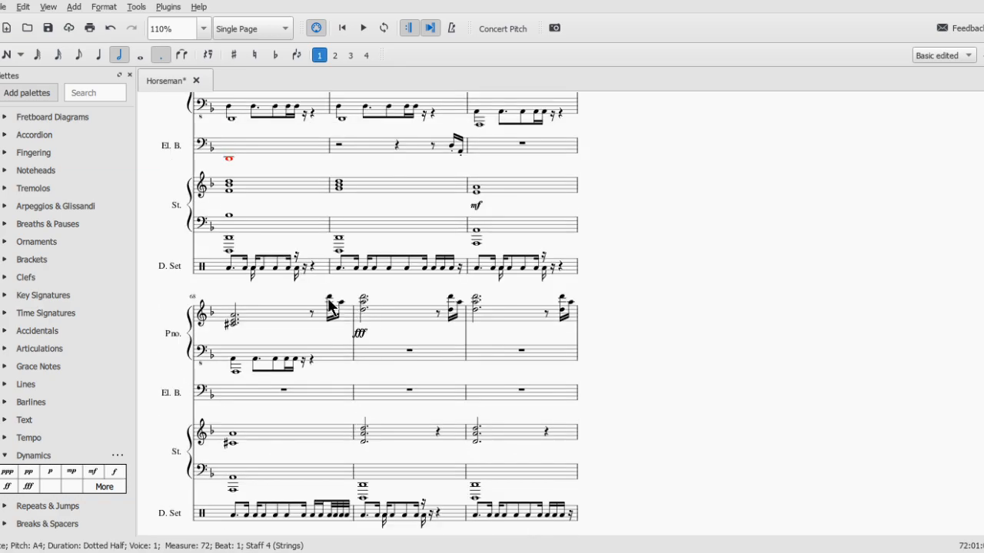
left_click(234, 321)
key("space")
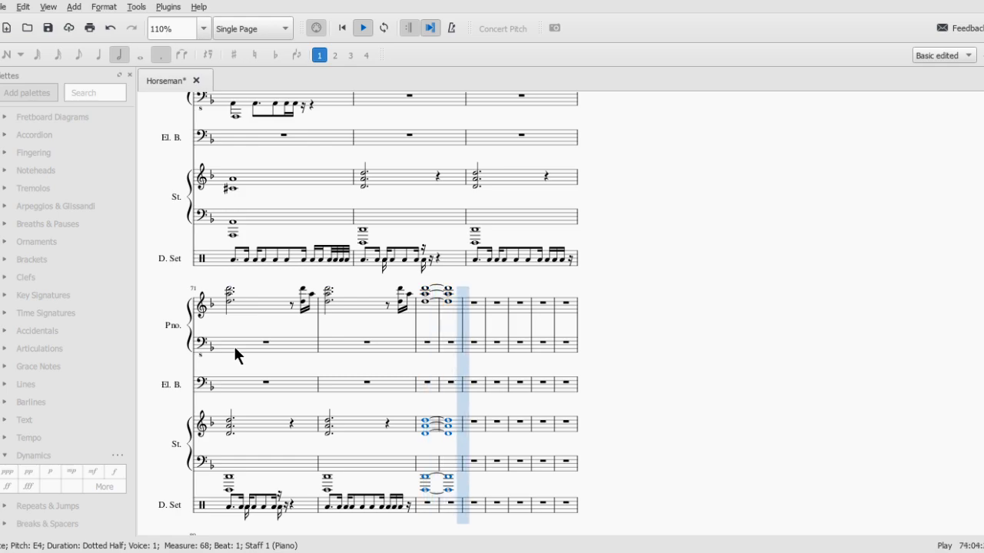
key("space")
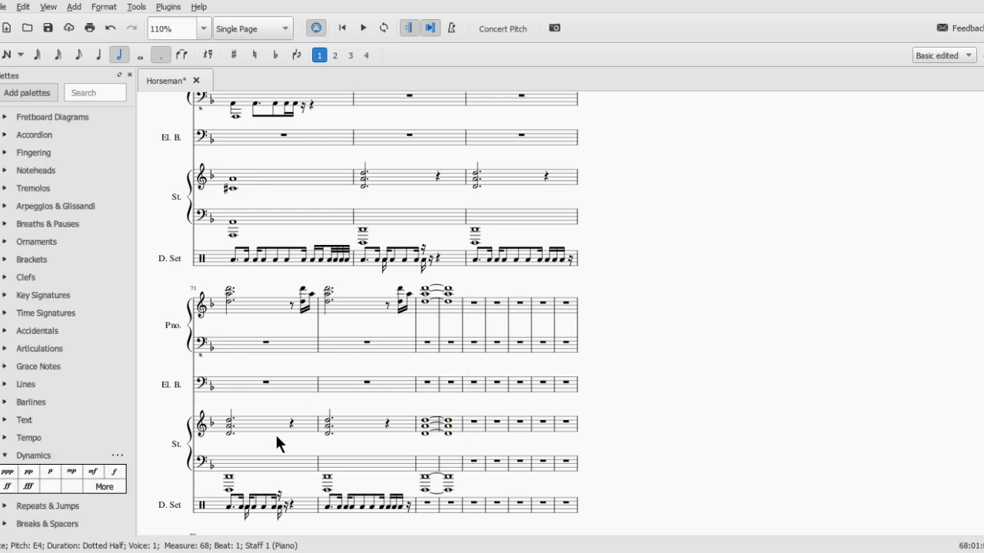
- Split the beat-4 quarter rests in the upper strings staff into two eighth rests in each of measures 69 to 72
scroll(382, 343, "up", 3)
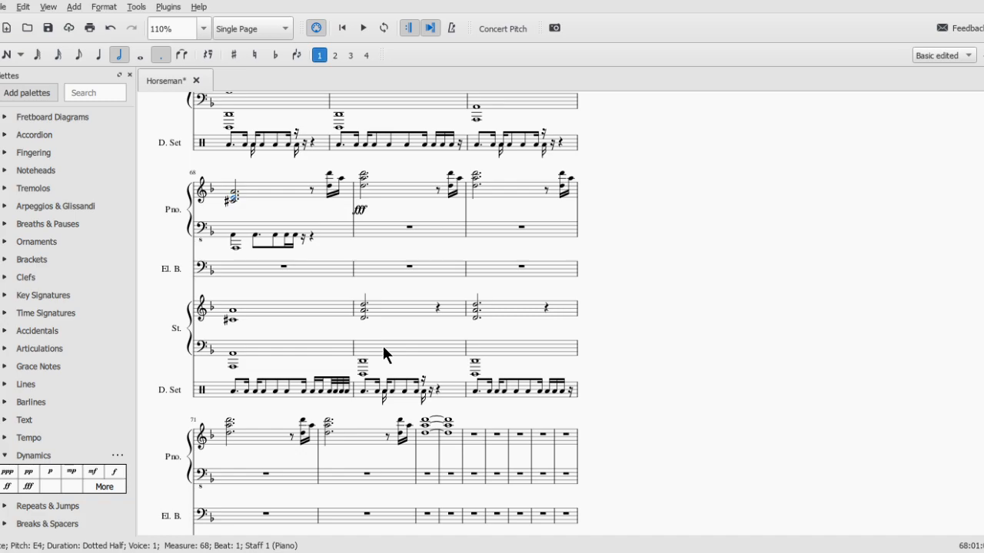
left_click(412, 316)
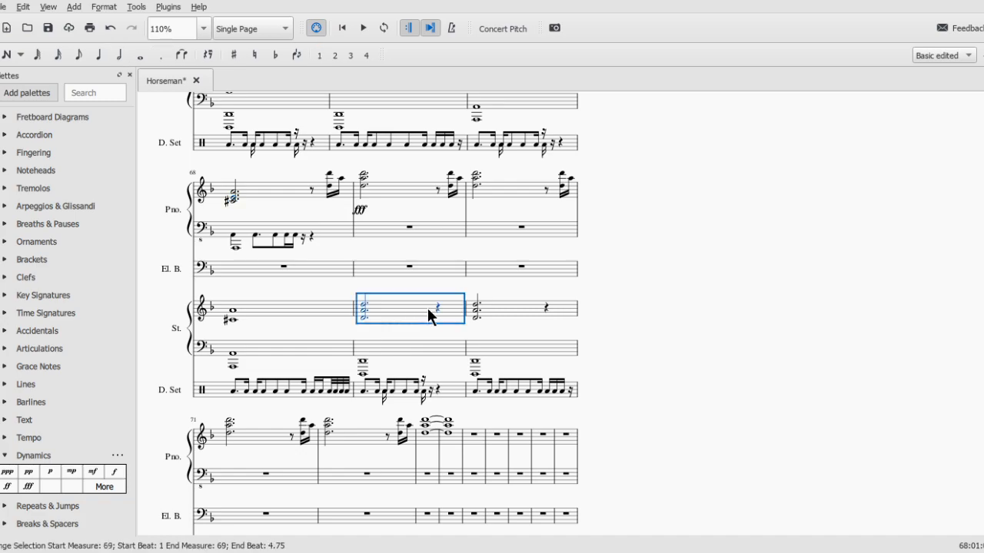
key("n")
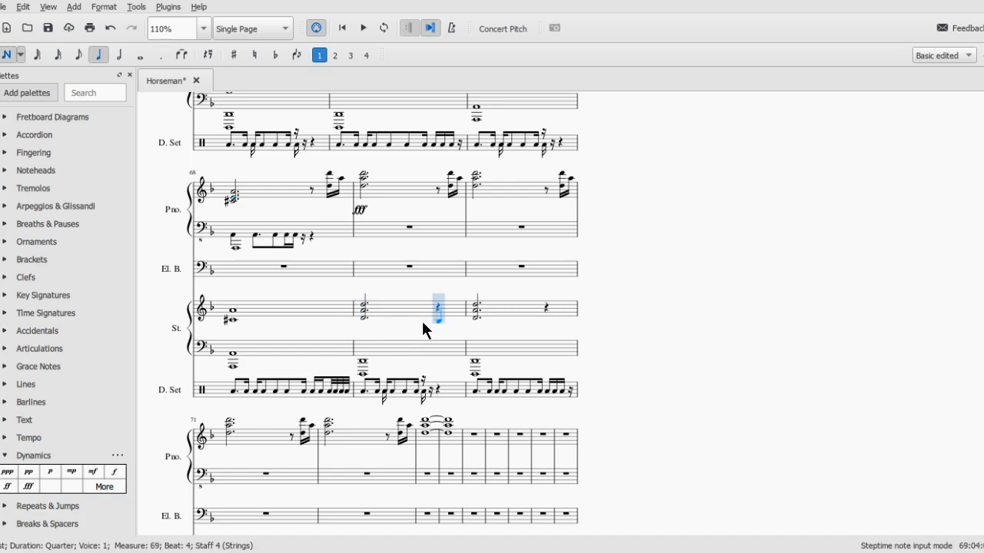
key("4")
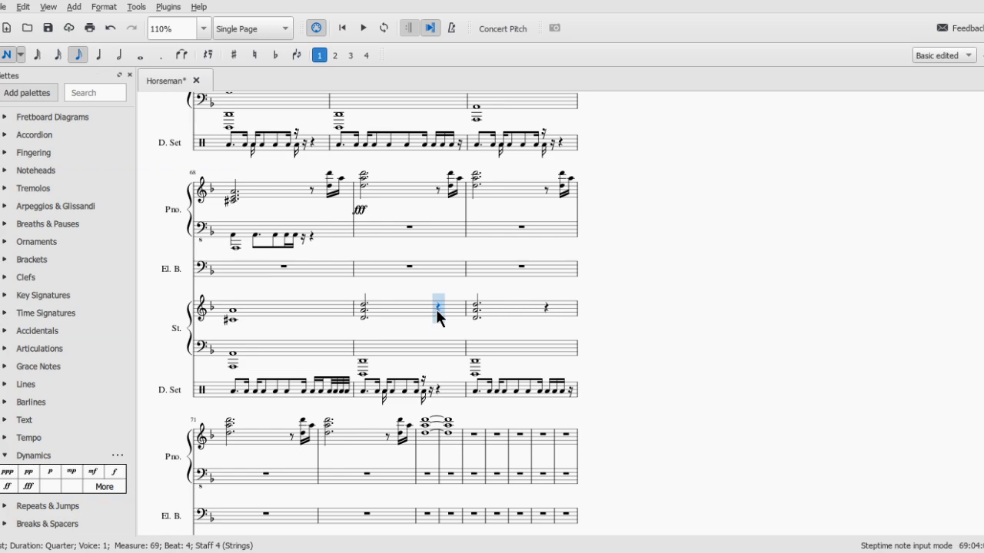
key("2")
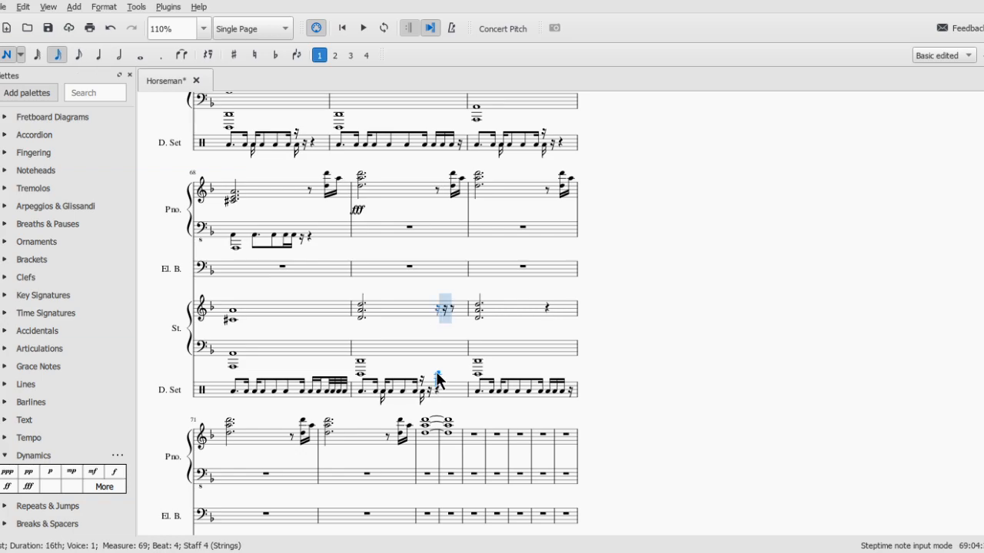
key("4")
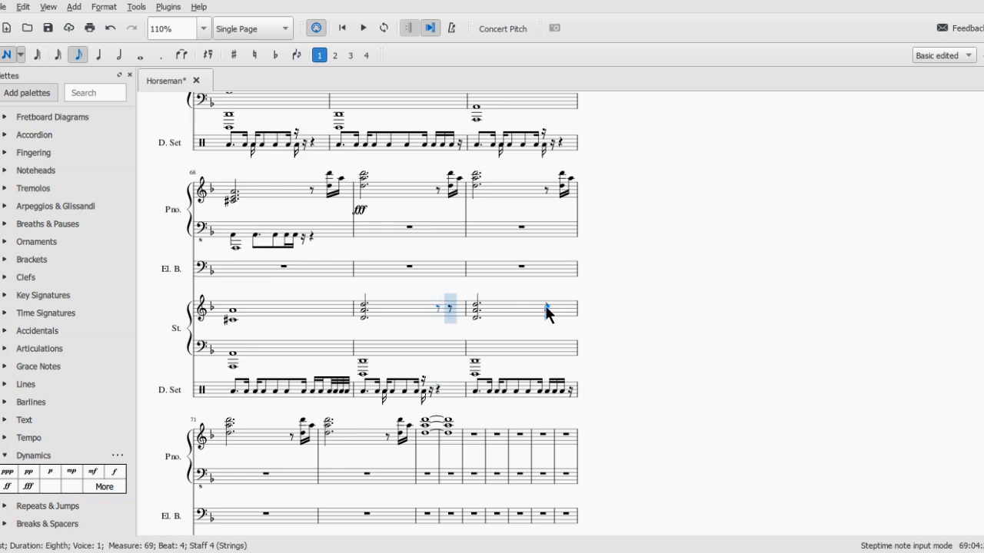
left_click(546, 308)
scroll(341, 461, "down", 3)
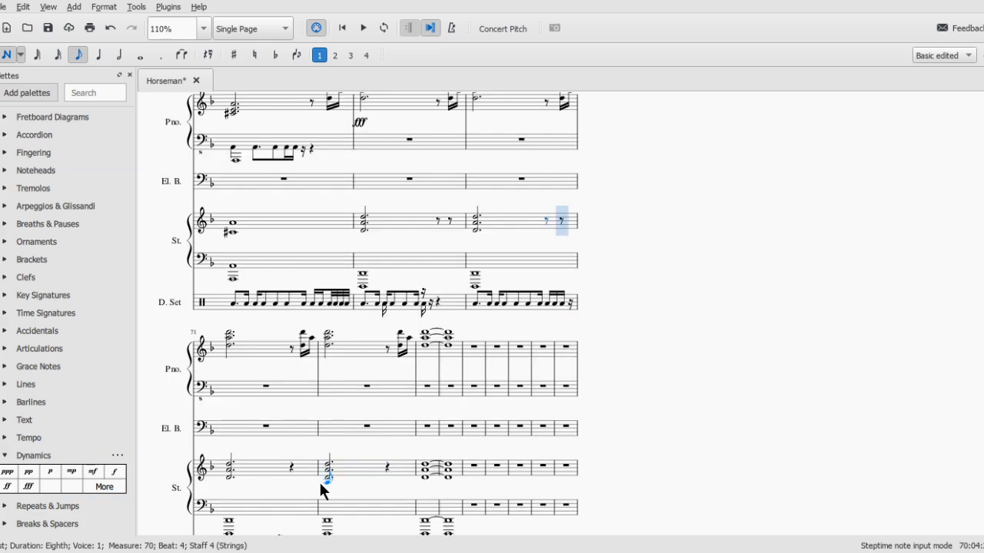
left_click(294, 424)
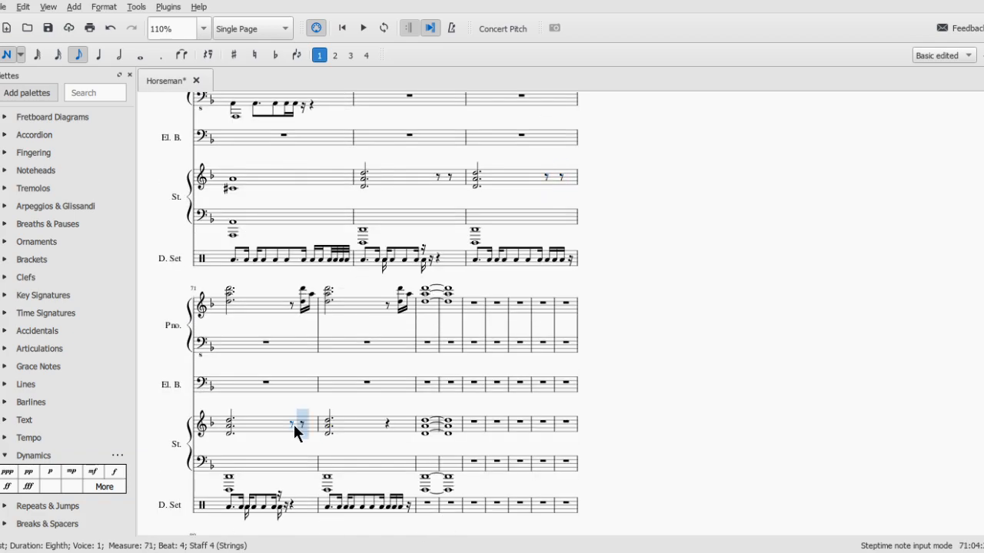
left_click(375, 424)
scroll(376, 424, "up", 4)
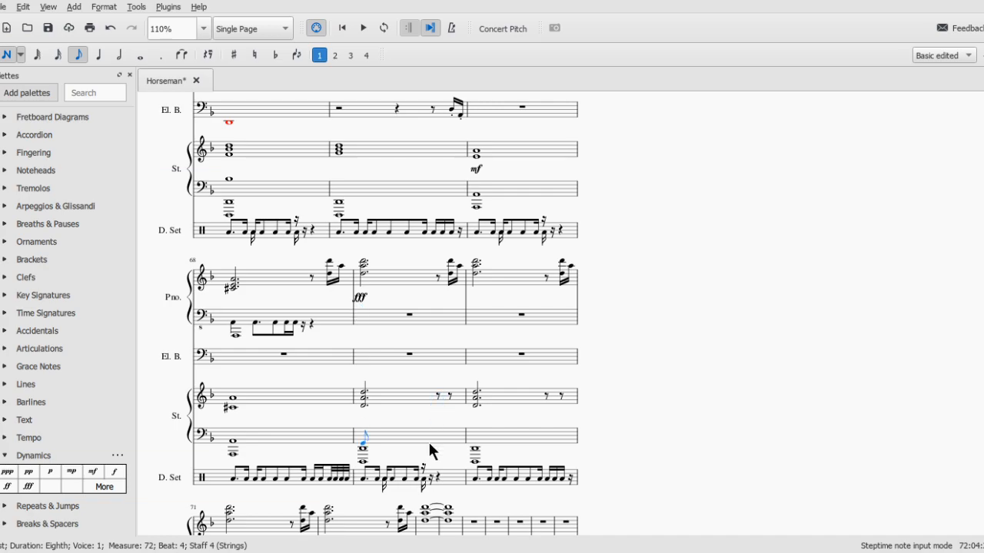
key("Escape")
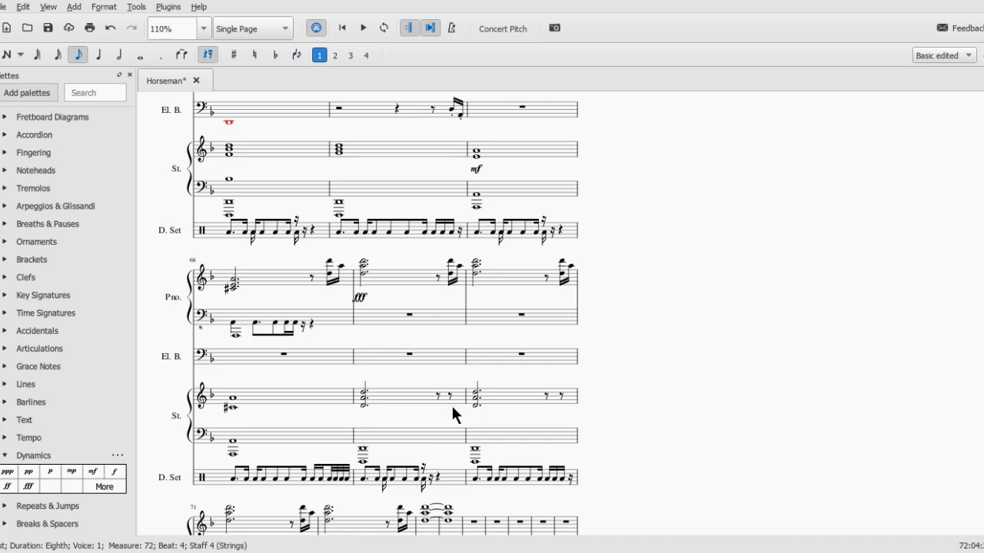
- Enter an eighth-note chord of D4, A4 and D5 on beat 4 of measure 69 in the upper strings staff
left_click(439, 396)
key("n")
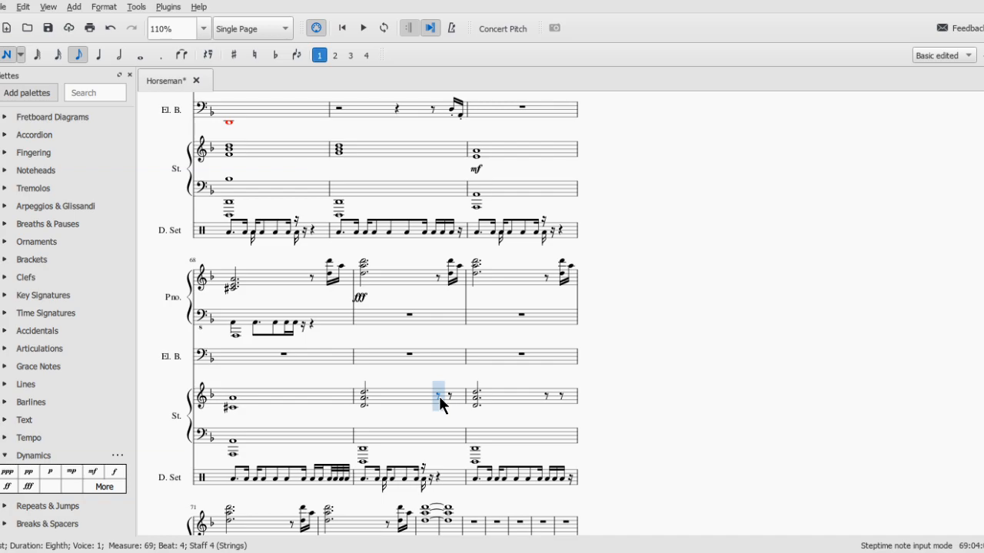
left_click(440, 399)
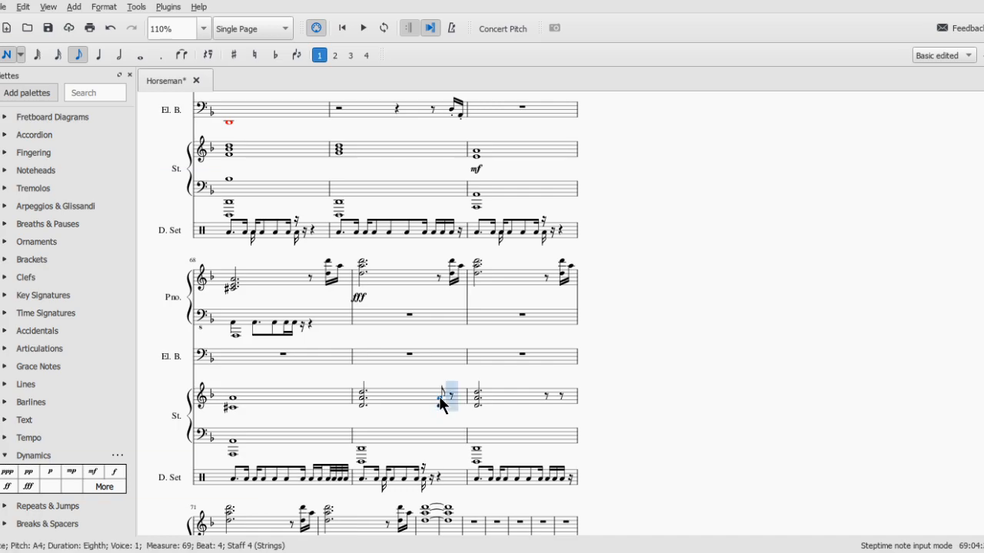
left_click(438, 395)
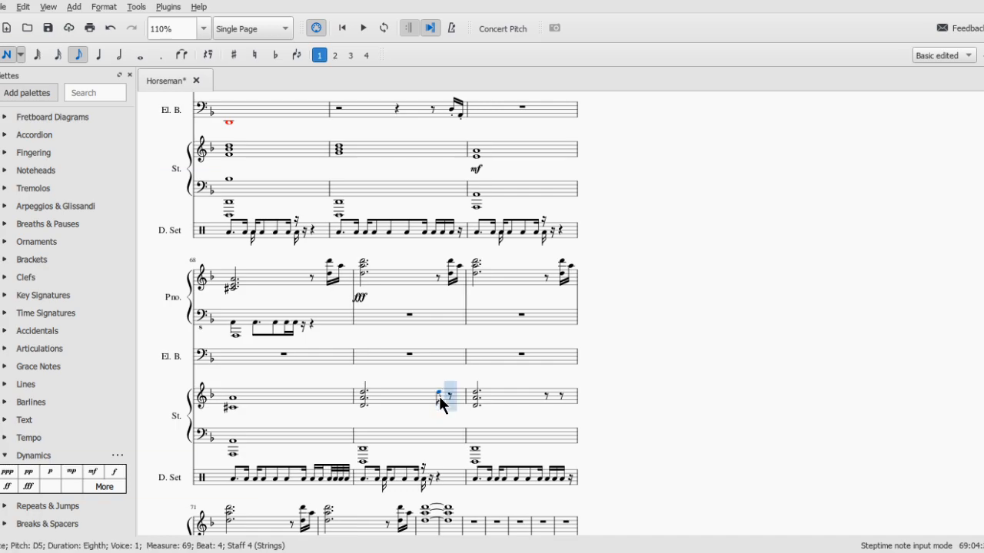
- Enter the same D4, A4 and D5 eighth-note chord on beat 4 of measures 70, 71 and 72 in the upper strings
key("Right")
key("Right")
key("Right")
key("Left")
key("Right")
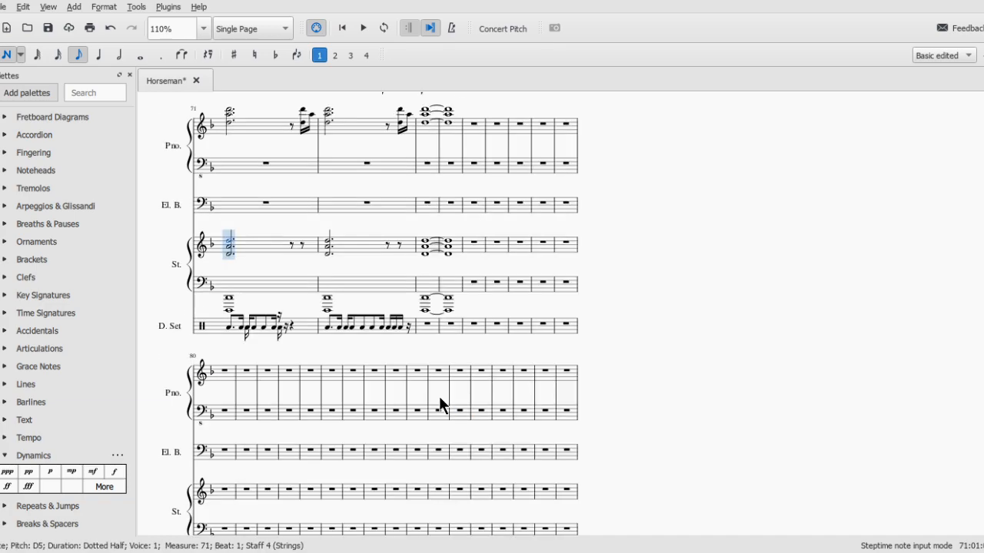
key("Right")
key("Right")
key("Right")
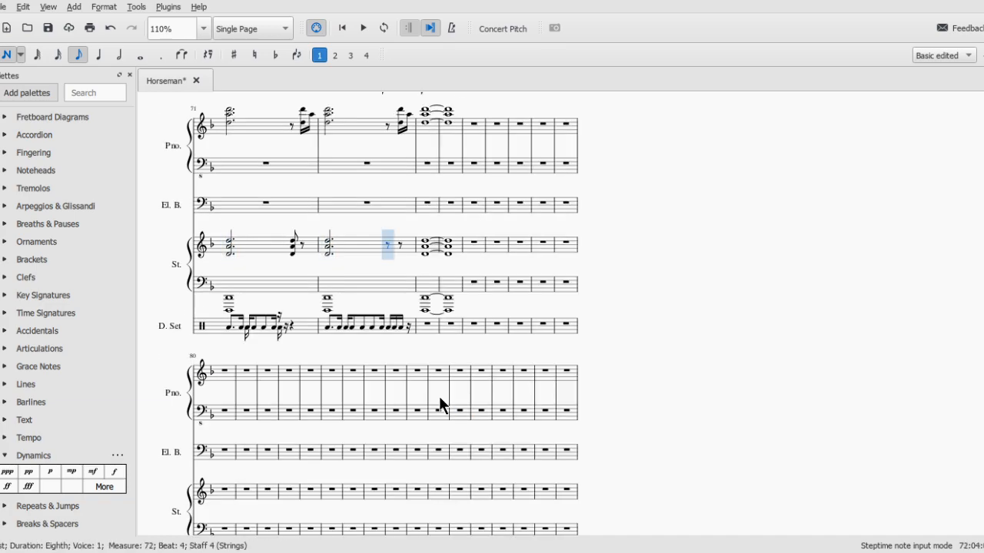
key("Escape")
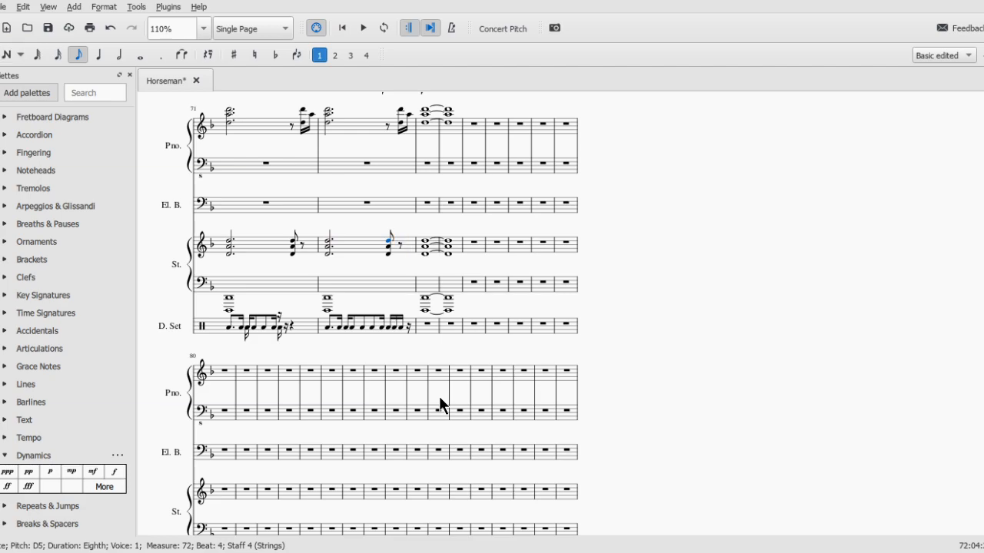
- Tie the dotted half-note chords to the following eighth-note chords in measures 69 and 70 of the upper strings
scroll(436, 263, "up", 3)
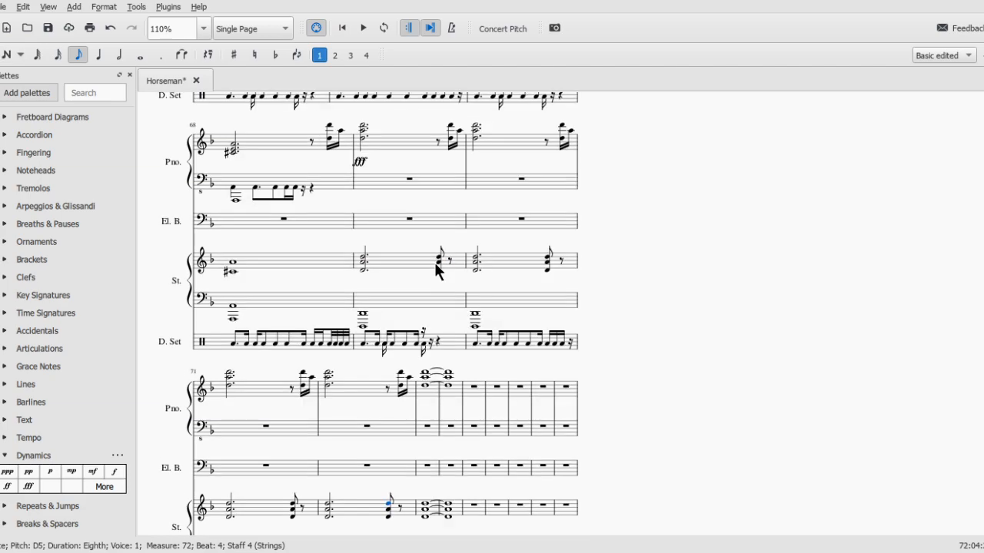
scroll(438, 271, "up", 1)
left_click(363, 345)
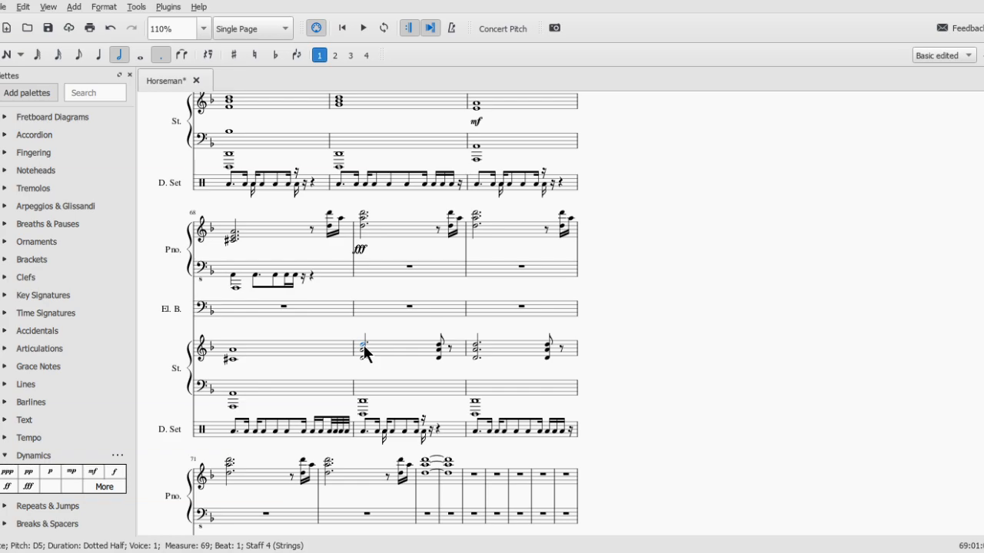
left_click(364, 349, "ctrl")
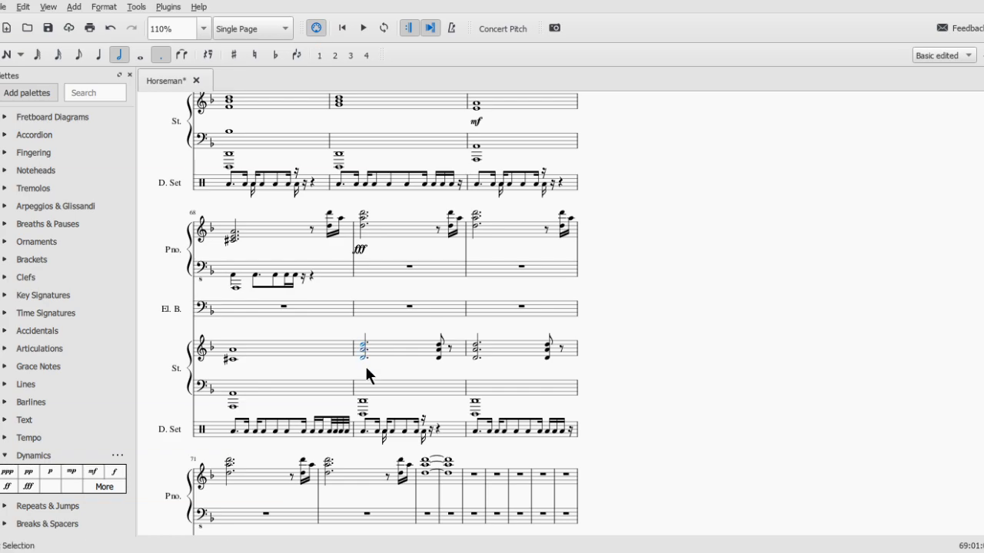
key("plus")
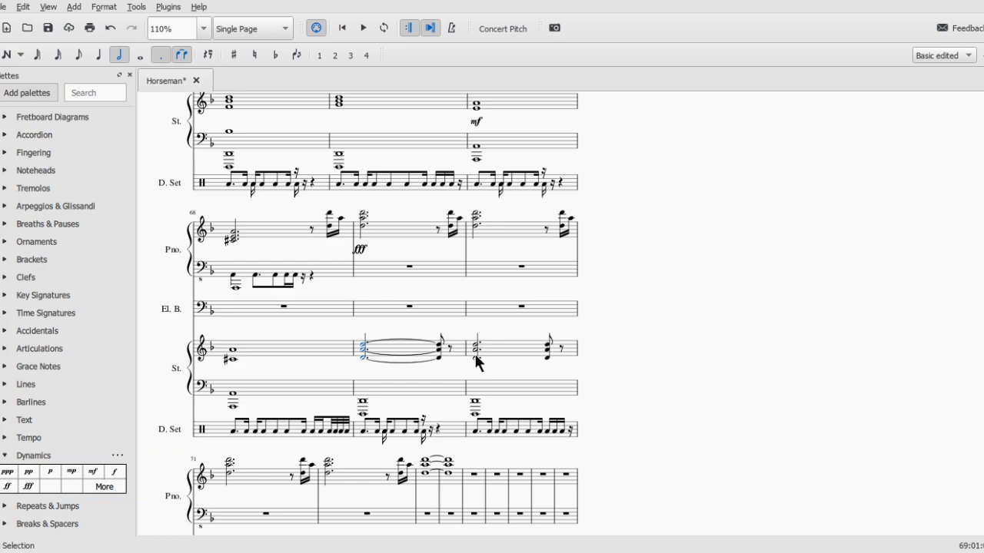
left_click(474, 352)
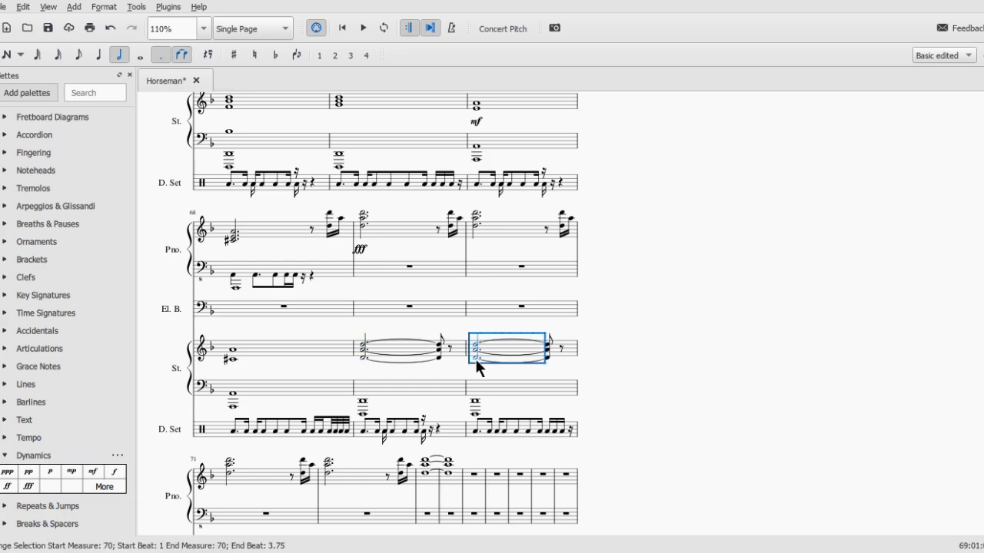
scroll(446, 378, "down", 1)
scroll(227, 436, "down", 1)
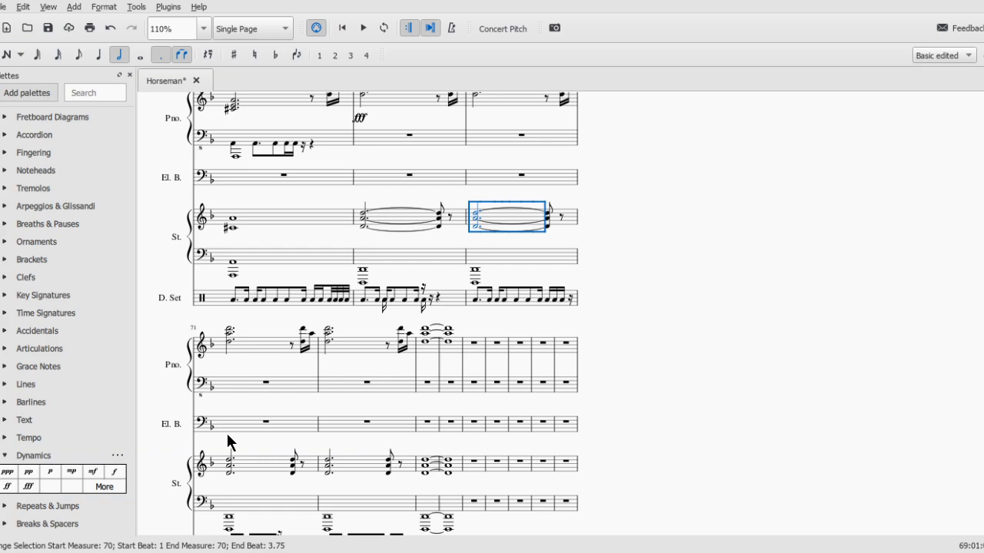
left_click(300, 470, "shift")
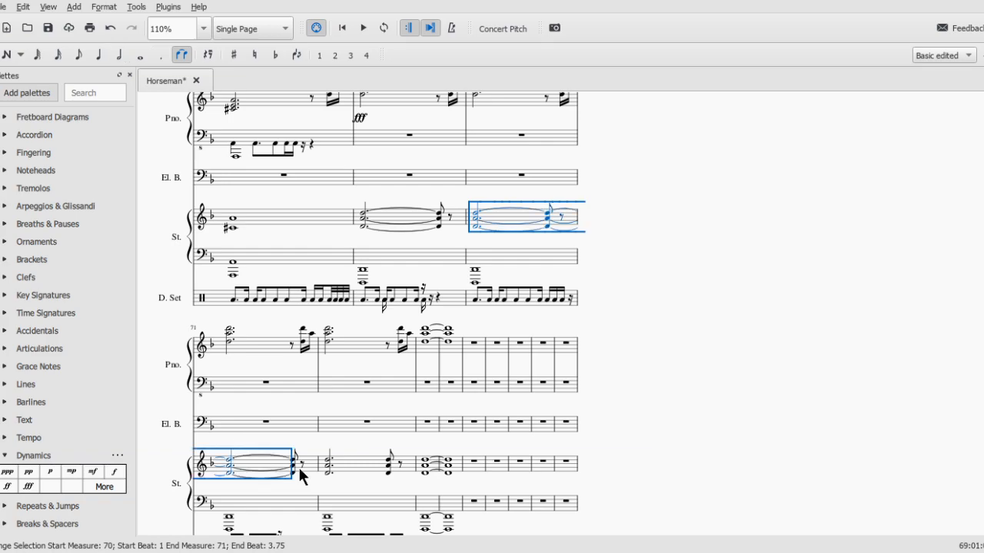
key("ctrl+z")
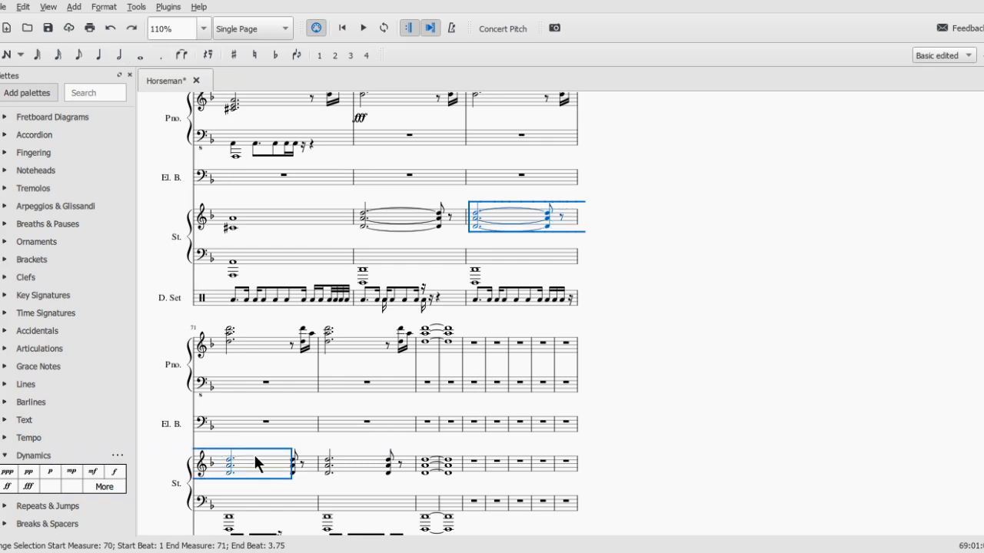
- Tie the dotted half-note chords to the following eighth-note chords in measures 71 and 72 of the upper strings
left_click(228, 468)
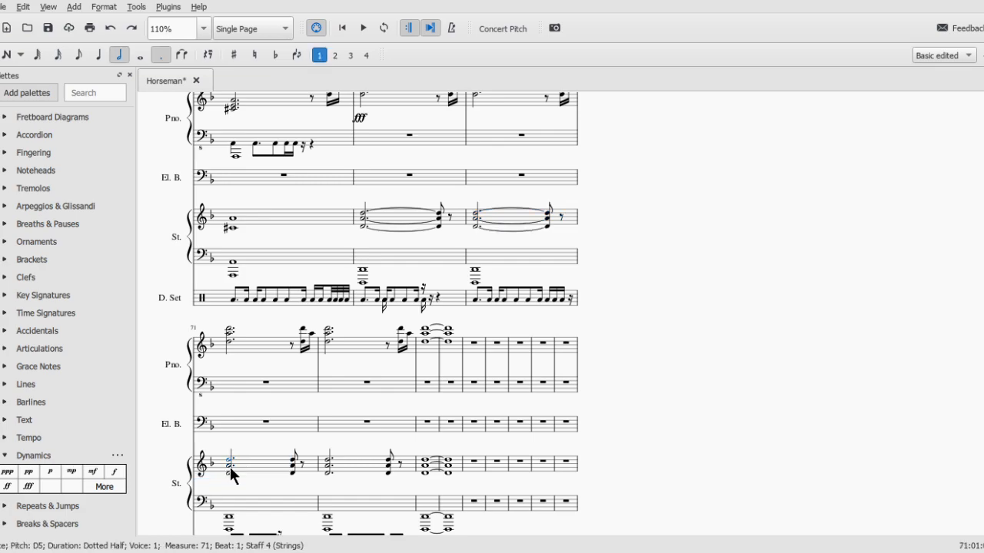
left_click(231, 472, "shift")
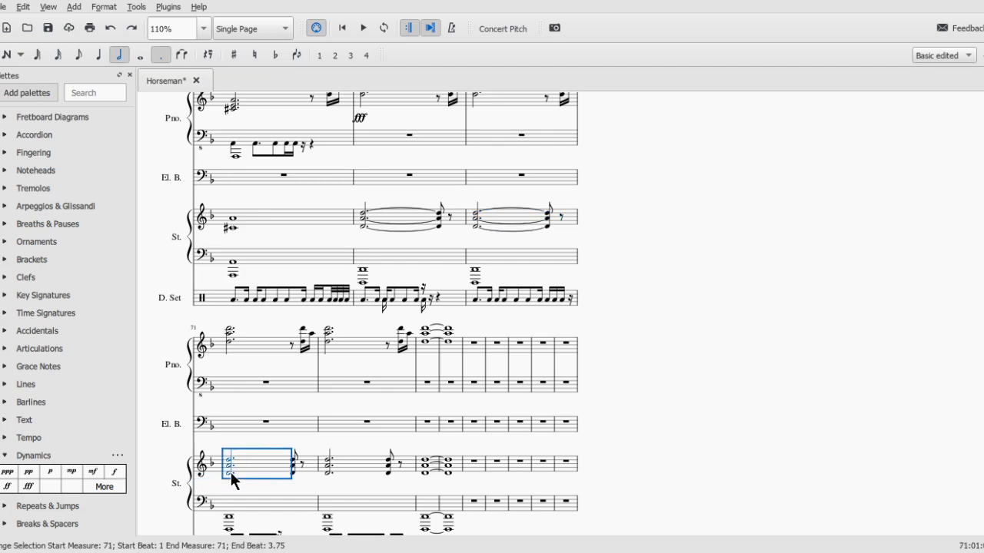
key("plus")
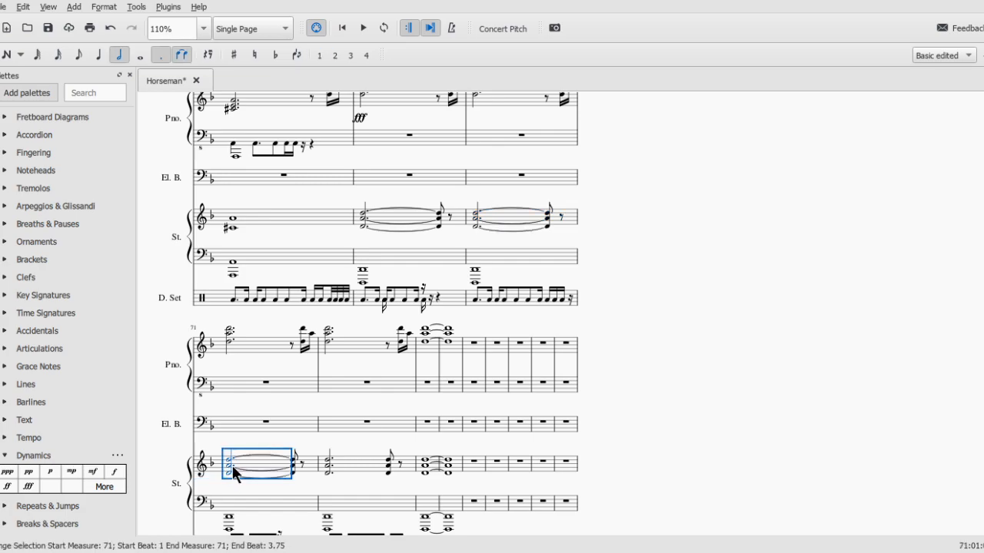
left_click(327, 472)
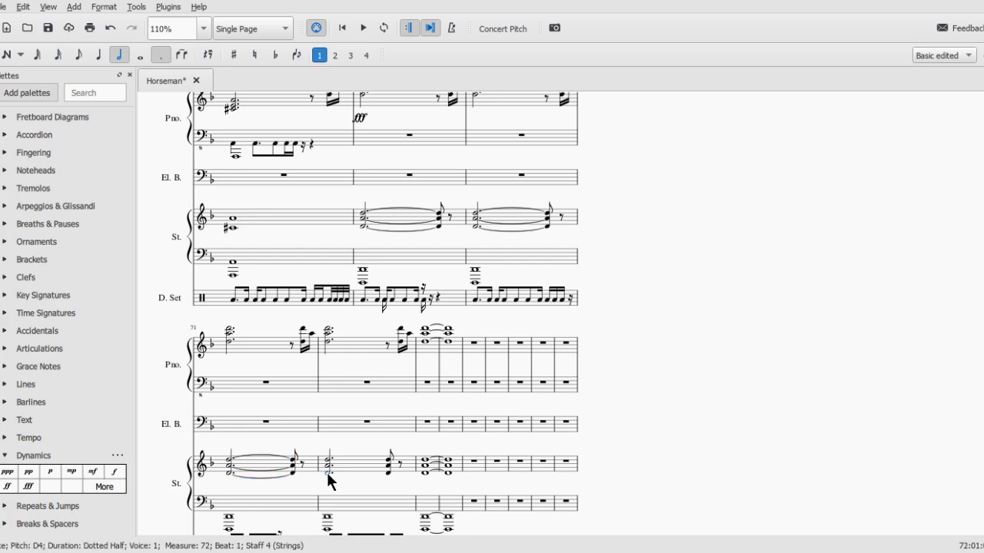
left_click(327, 472, "shift")
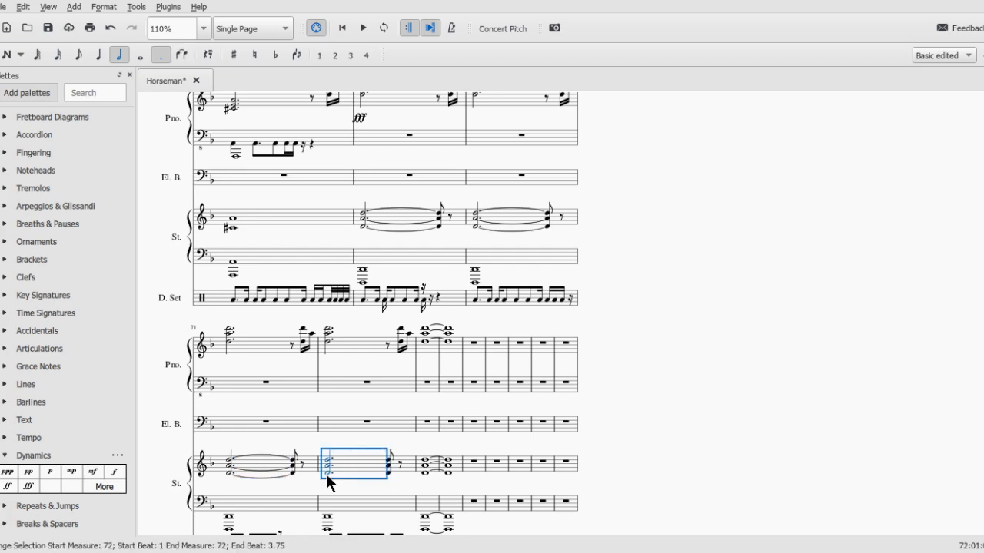
key("plus")
key("n")
scroll(369, 466, "down", 2)
scroll(369, 465, "up", 2)
scroll(370, 275, "up", 1)
scroll(371, 274, "up", 1)
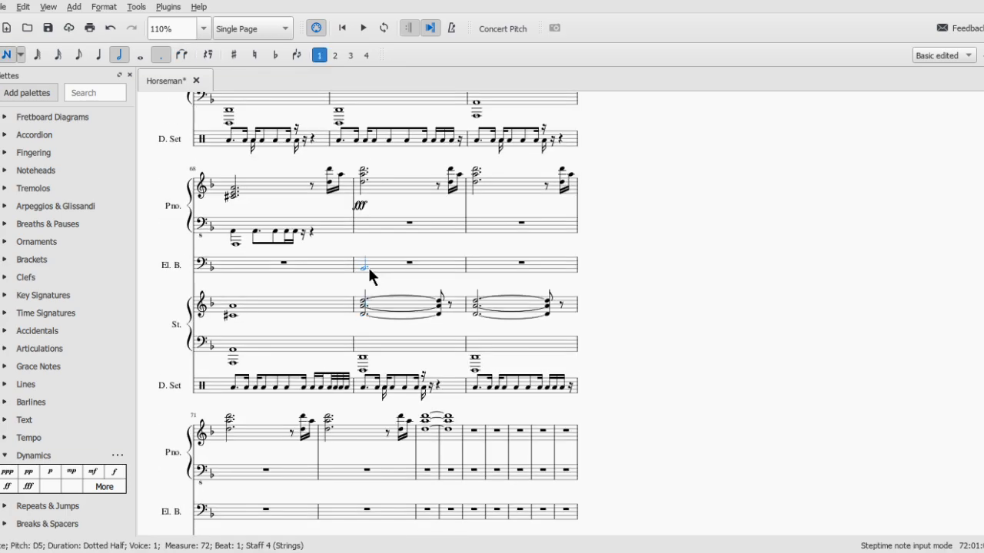
key("Escape")
- Play the score back from the piano sixteenth-note chord at the end of measure 68
left_click(329, 169)
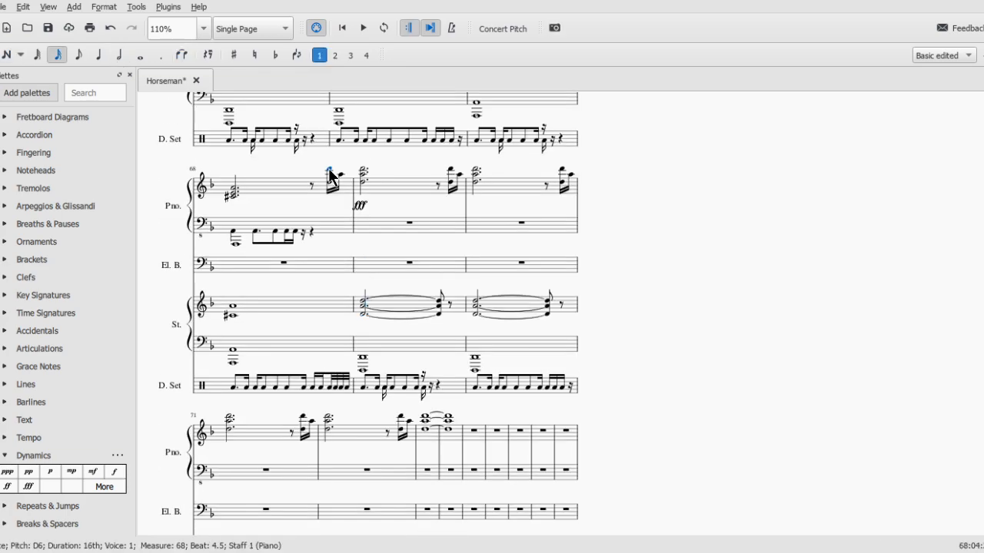
key("space")
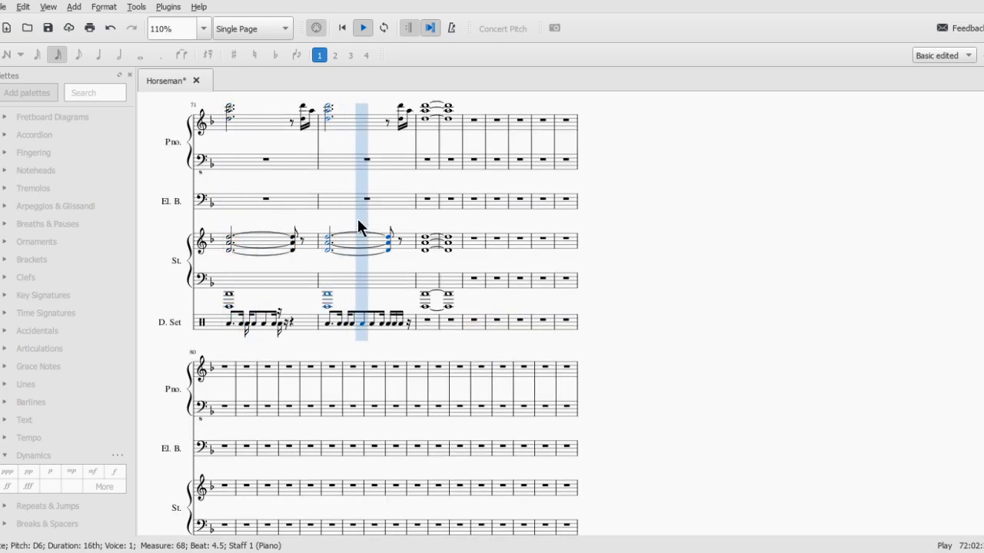
key("space")
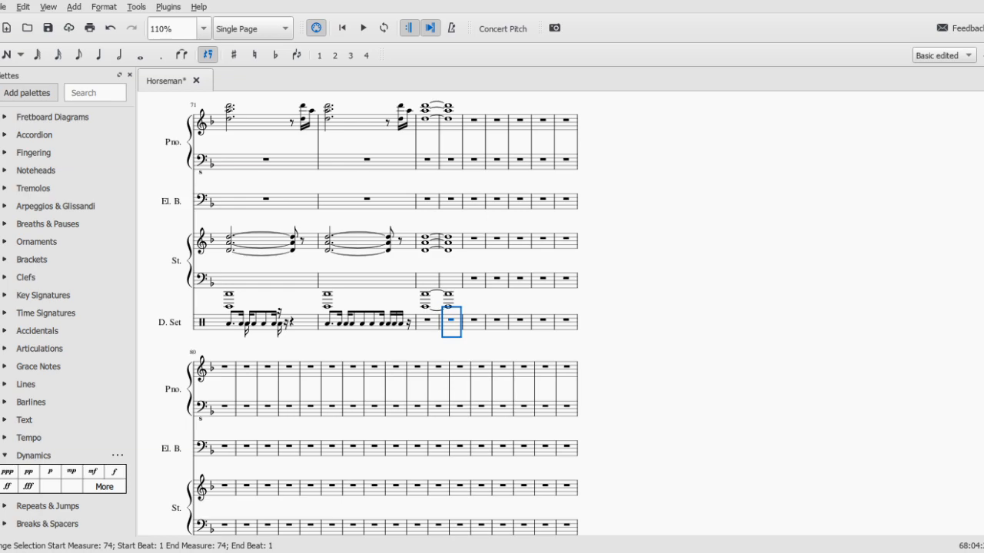
left_click(508, 279)
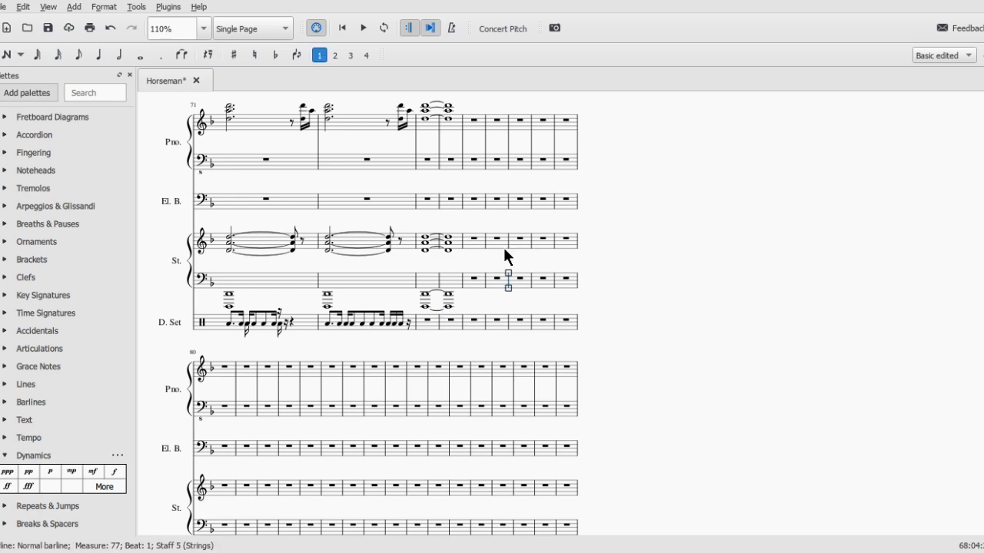
left_click(521, 161)
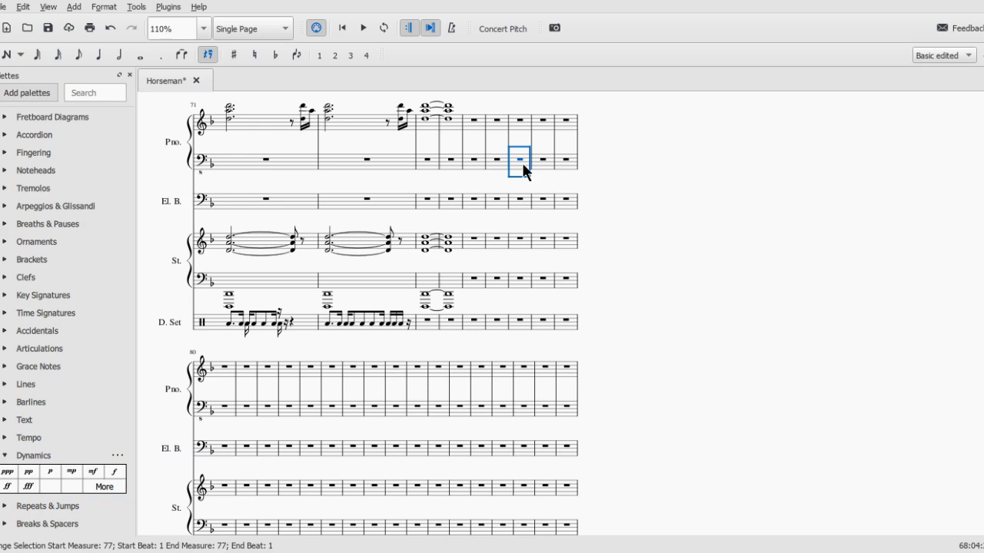
left_click(575, 166)
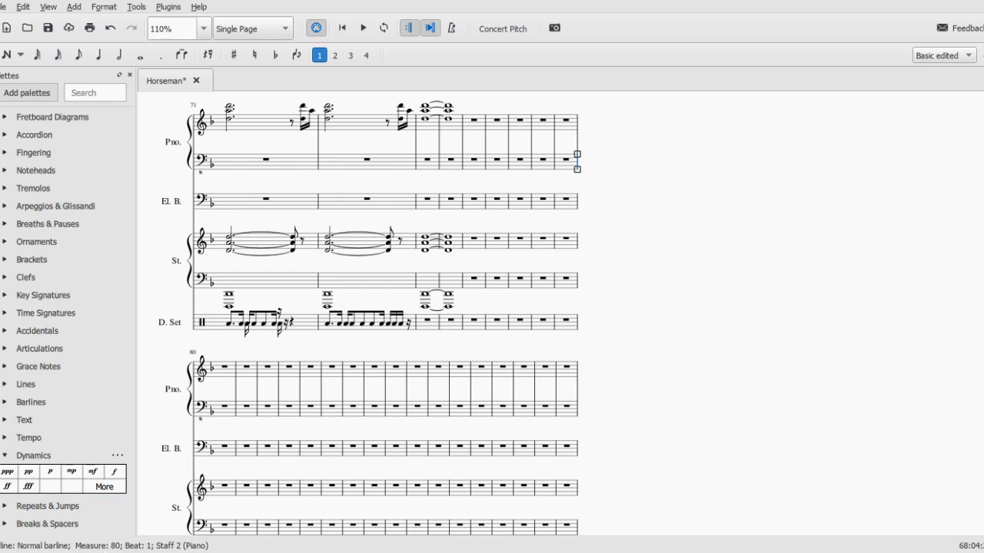
key("Escape")
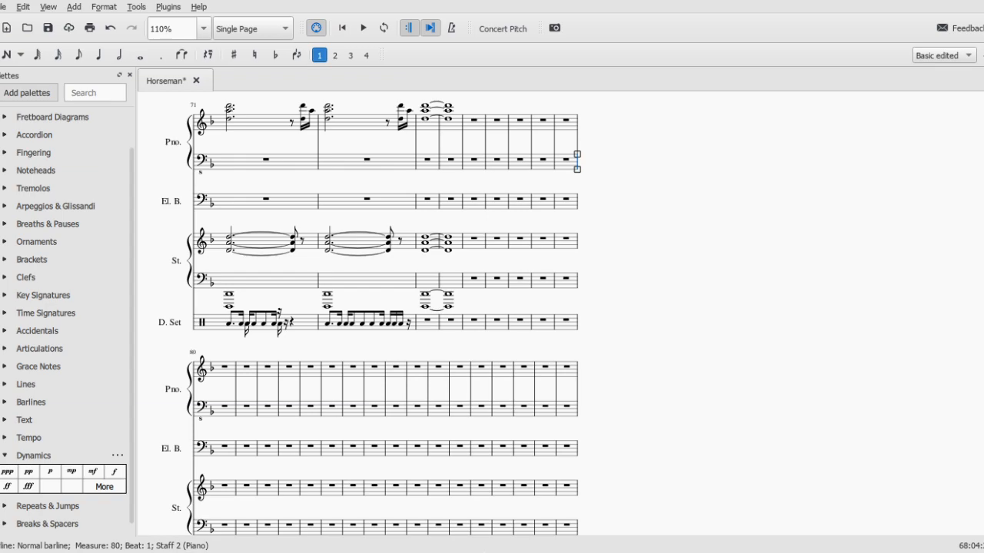
key("Escape")
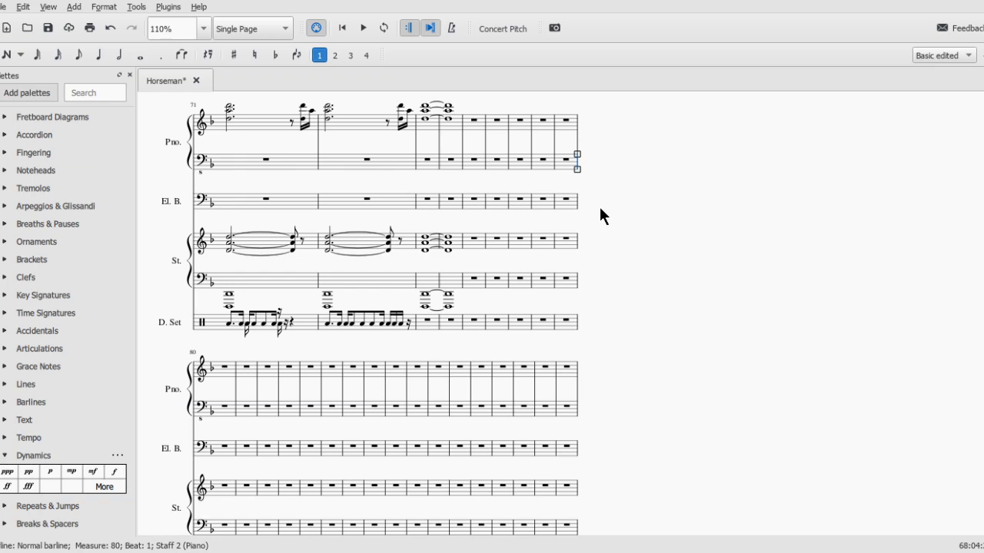
key("Escape")
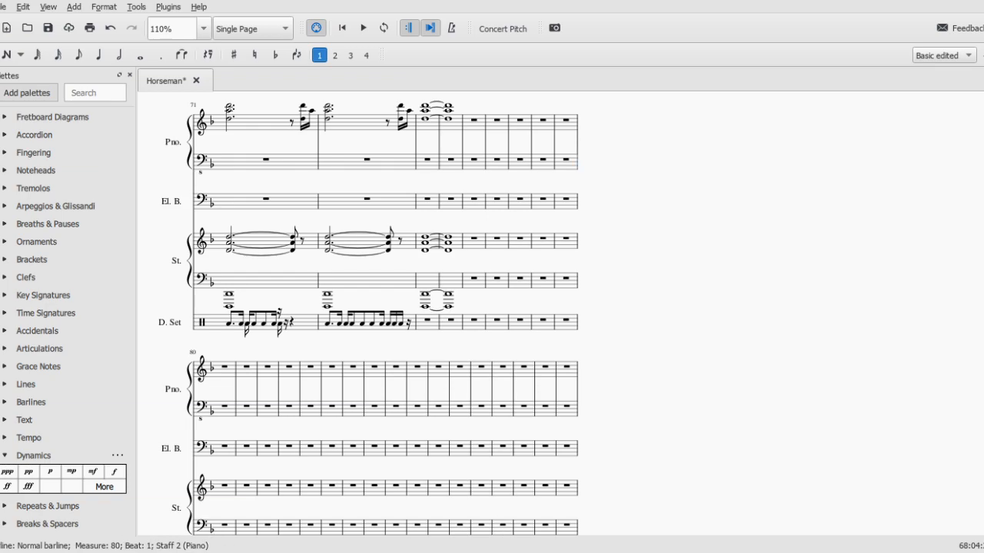